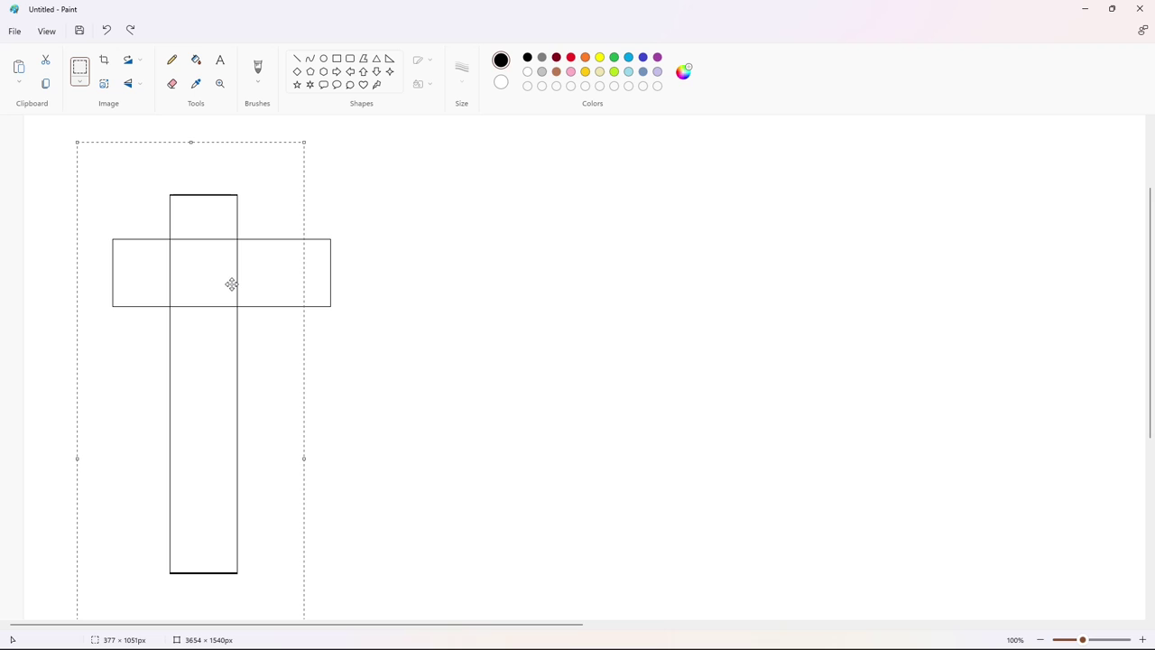
- Try to align the tall rectangle's top-left corner with the left end of the horizontal rectangle
drag(223, 269, 193, 312)
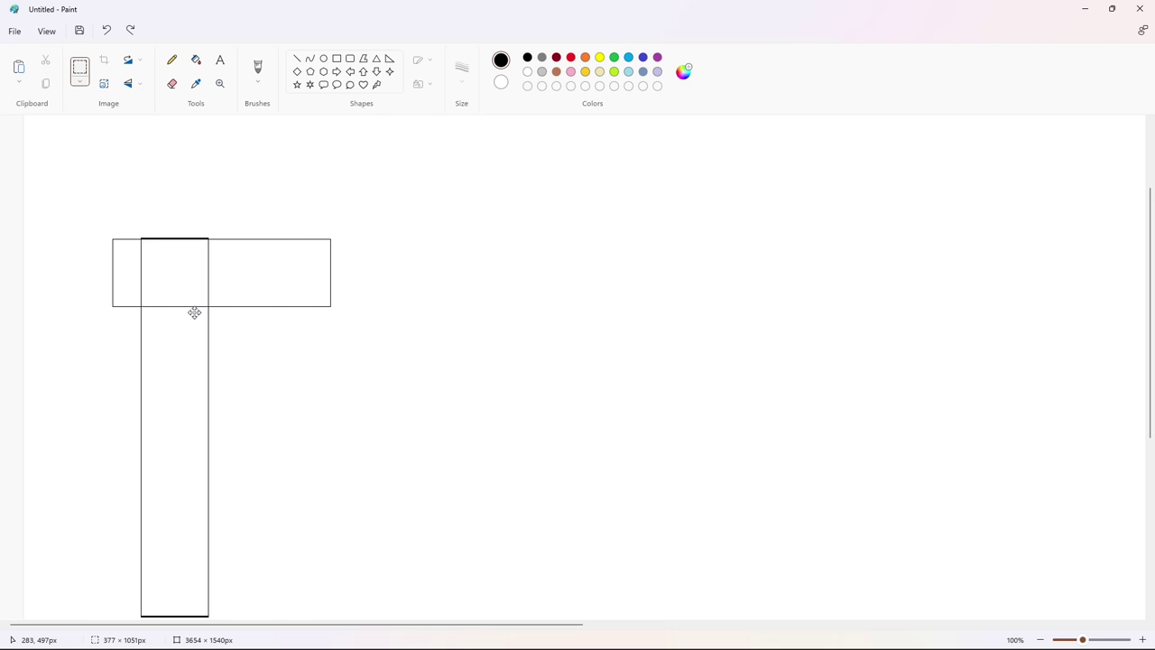
key(Left)
key(Left)
key(Left)
key(Left)
key(Left)
key(Left)
key(Left)
key(Left)
key(Left)
key(Left)
key(Left)
key(Left)
key(Left)
key(Left)
key(Left)
key(Left)
key(Left)
key(Left)
key(Left)
key(Left)
key(Left)
key(Left)
key(Left)
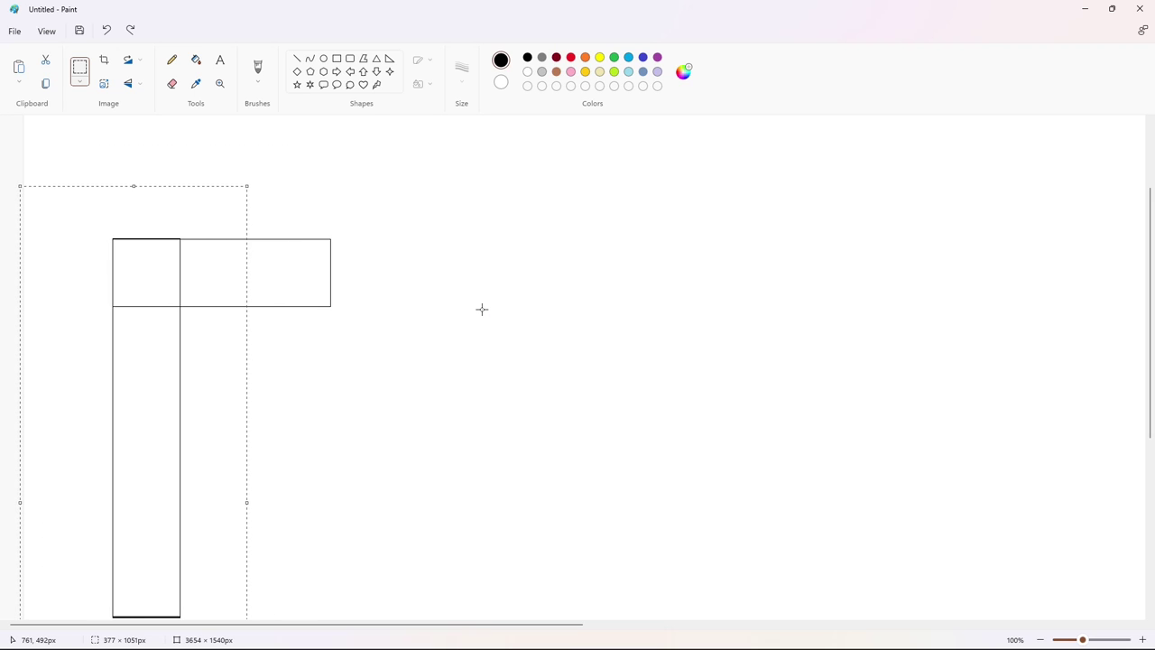
- Undo all the rectangle drawing until the canvas is blank
click(482, 309)
click(1042, 637)
click(1142, 639)
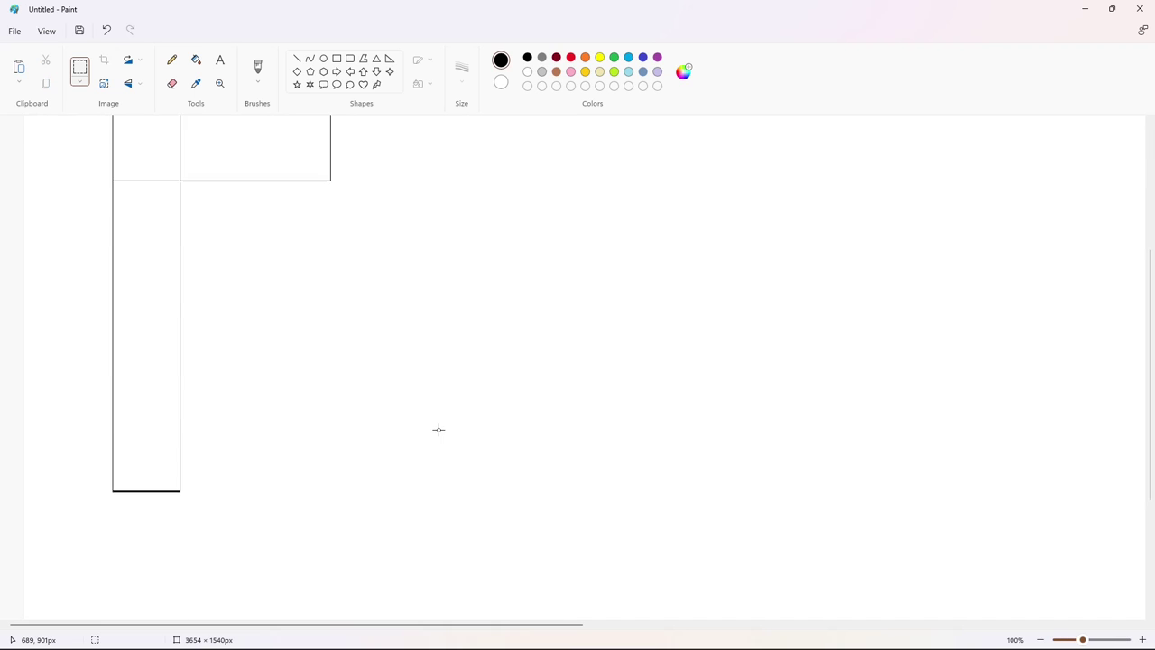
scroll(439, 430, up, 2)
key(ctrl+z)
key(ctrl+z)
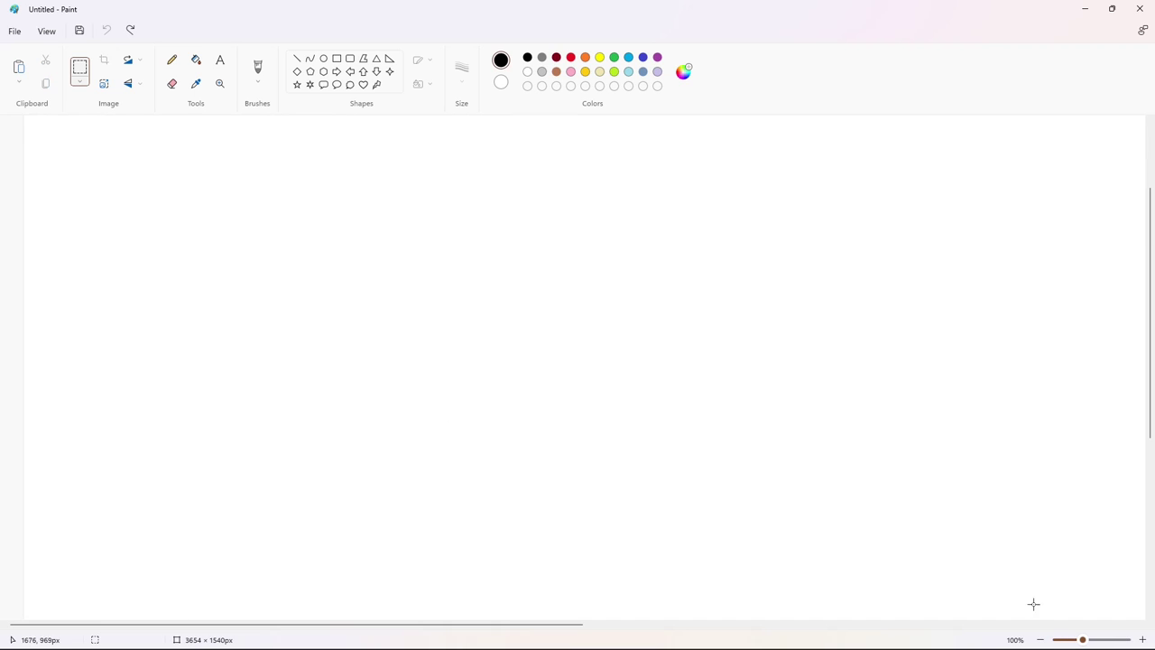
- Draw a horizontal rectangle and a separate tall vertical rectangle with 3 px black outlines on the canvas's left half
scroll(1032, 601, down, 1)
click(337, 58)
click(462, 69)
click(475, 134)
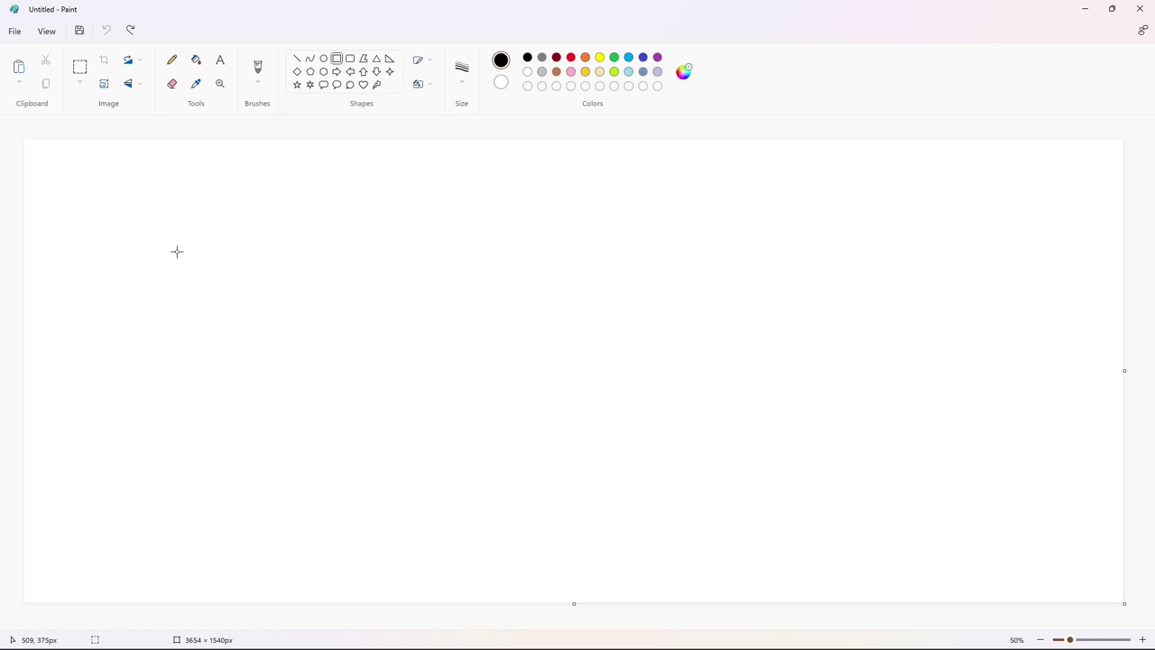
mouse_move(177, 252)
mouse_down()
mouse_move(64, 283)
mouse_move(90, 524)
mouse_move(105, 544)
mouse_up()
mouse_move(85, 453)
mouse_down()
mouse_move(186, 397)
mouse_move(470, 434)
mouse_up()
- Paste a copy of the tall rectangle and align its top-left corner with that of the horizontal rectangle
click(80, 68)
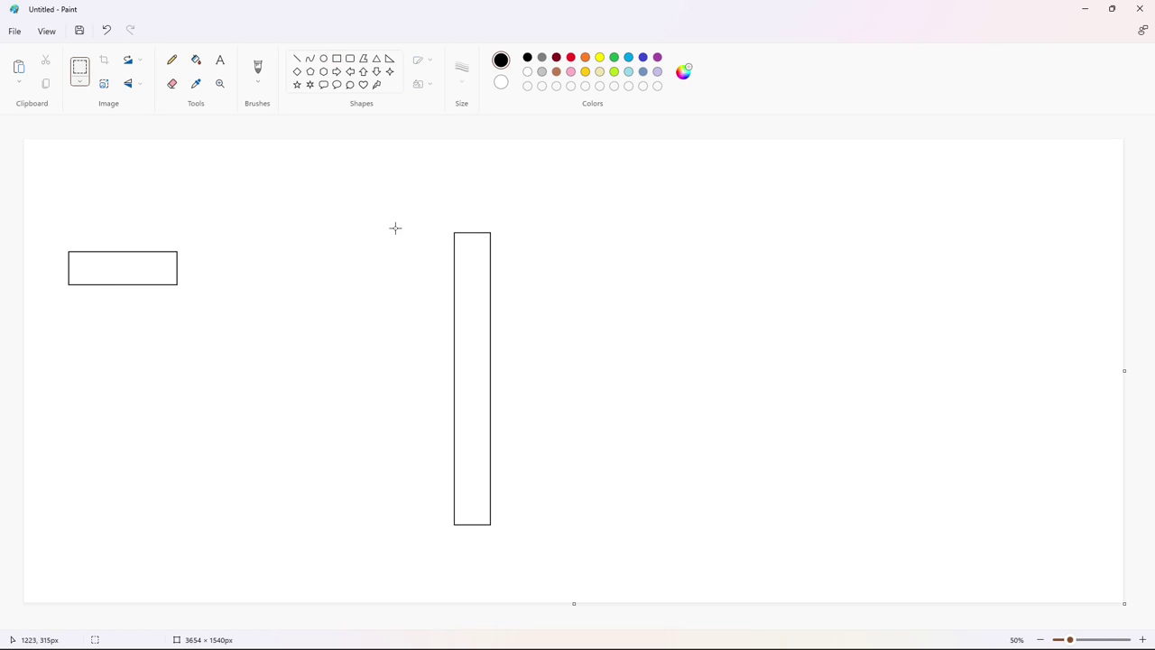
scroll(448, 402, up, 2)
key(ctrl+v)
drag(188, 229, 177, 301)
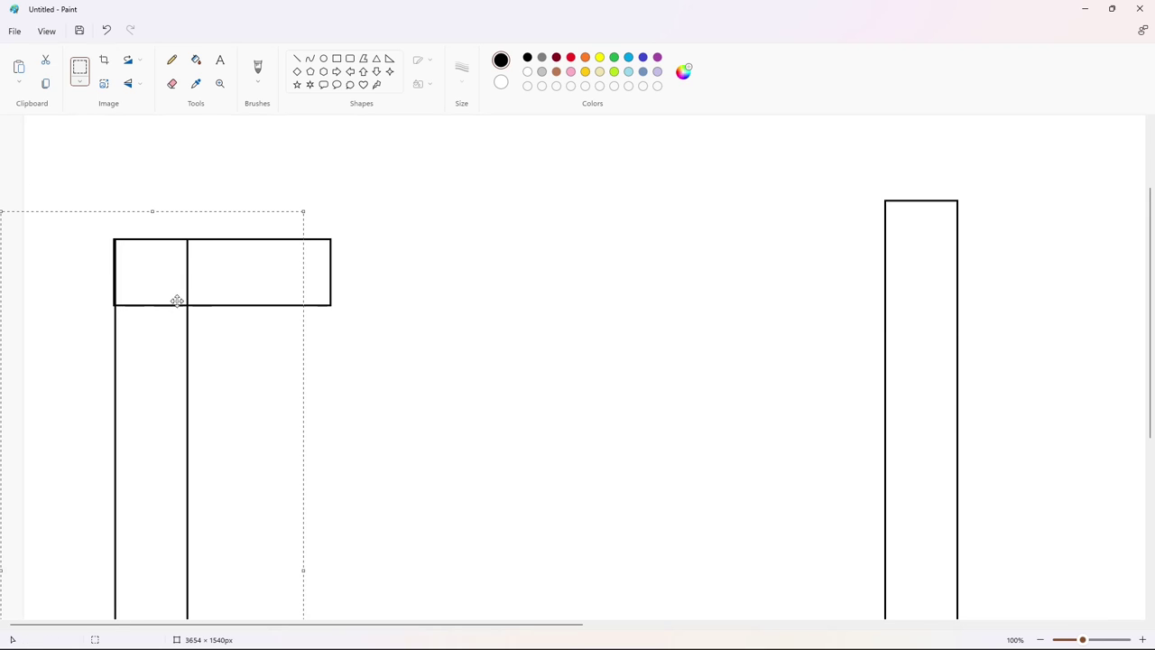
key(Left)
key(Left)
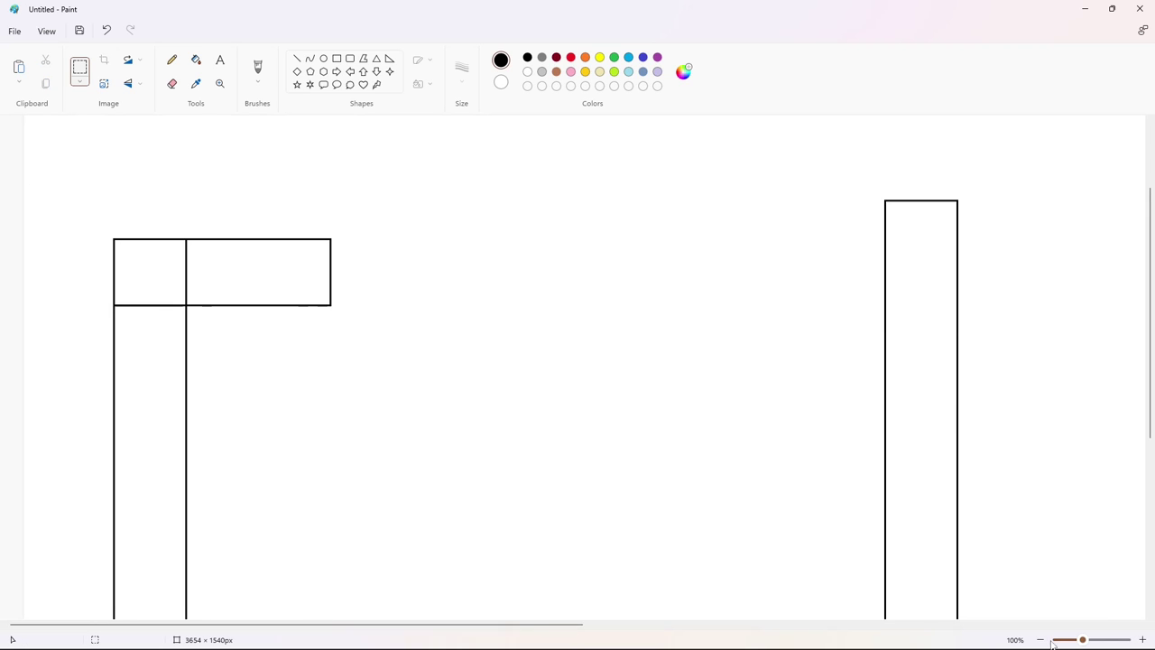
- Draw an indigo-blue circle outline in the empty area above the joined rectangles
click(1042, 640)
click(323, 59)
click(643, 58)
mouse_move(71, 255)
mouse_down()
mouse_move(107, 290)
mouse_move(90, 271)
mouse_move(94, 292)
mouse_move(112, 195)
mouse_up()
click(466, 369)
- Erase two gaps in the blue circle and fill the unwanted part with white, leaving only the upper-left arc
click(1142, 640)
click(169, 89)
click(225, 220)
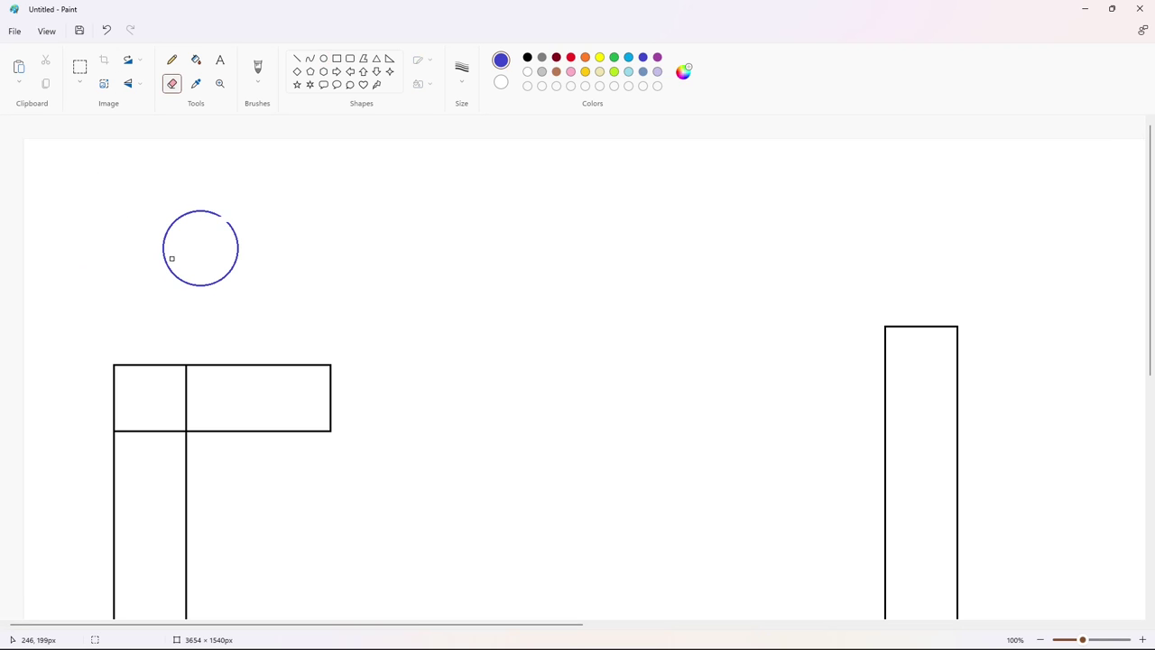
click(170, 268)
click(196, 60)
click(527, 71)
click(237, 237)
- Copy the blue arc and place the copy inside the top-left corner of the joined rectangles
click(79, 67)
mouse_move(127, 193)
mouse_down()
mouse_move(266, 298)
mouse_move(155, 391)
mouse_up()
key(ctrl+c)
key(ctrl+v)
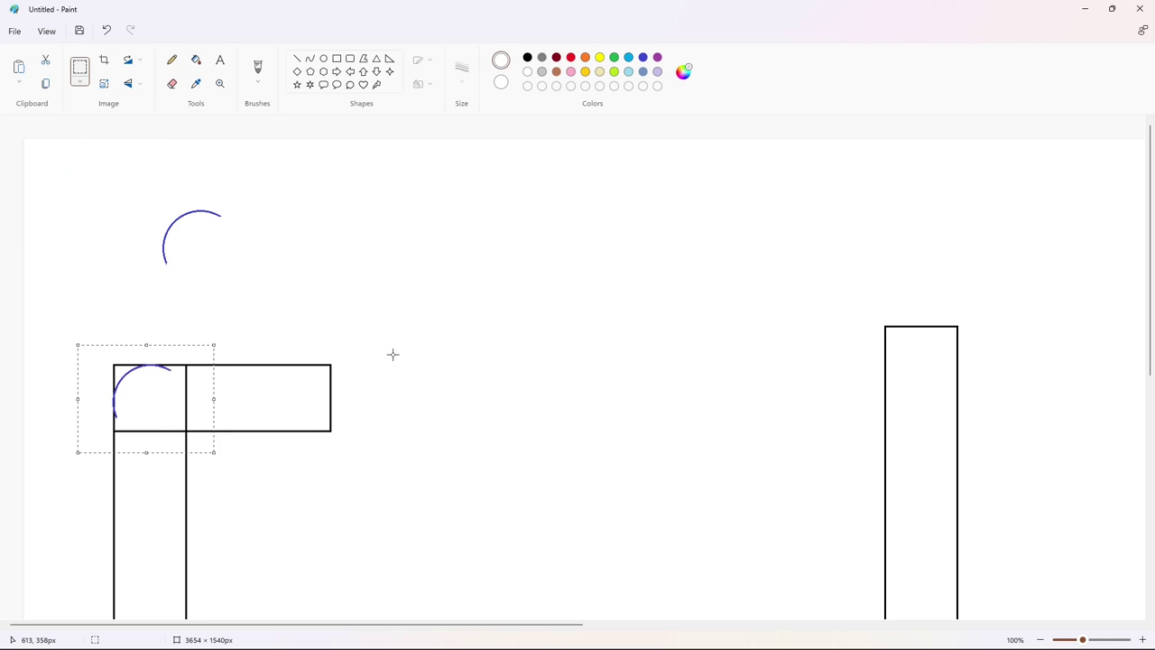
click(393, 354)
- Fill the square corner outside the pasted arc with white and recolor the arc black to round the corner
click(196, 59)
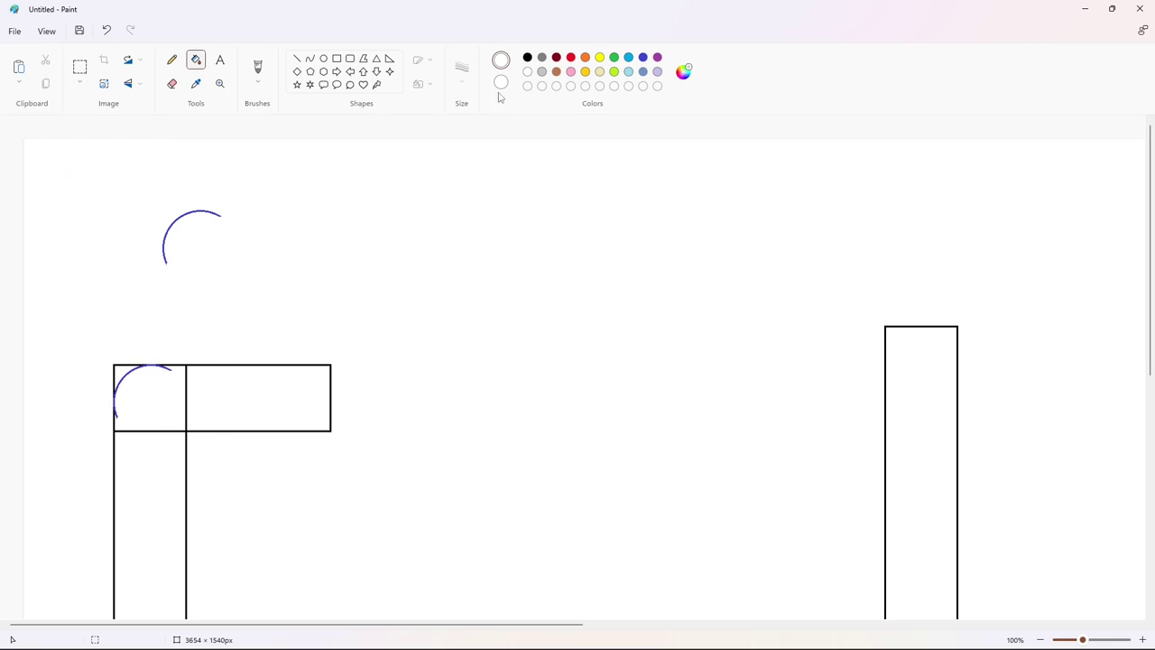
click(160, 362)
key(ctrl+z)
click(162, 364)
- Copy the rounded top bar and place the copy across the middle of the vertical stem
click(1041, 640)
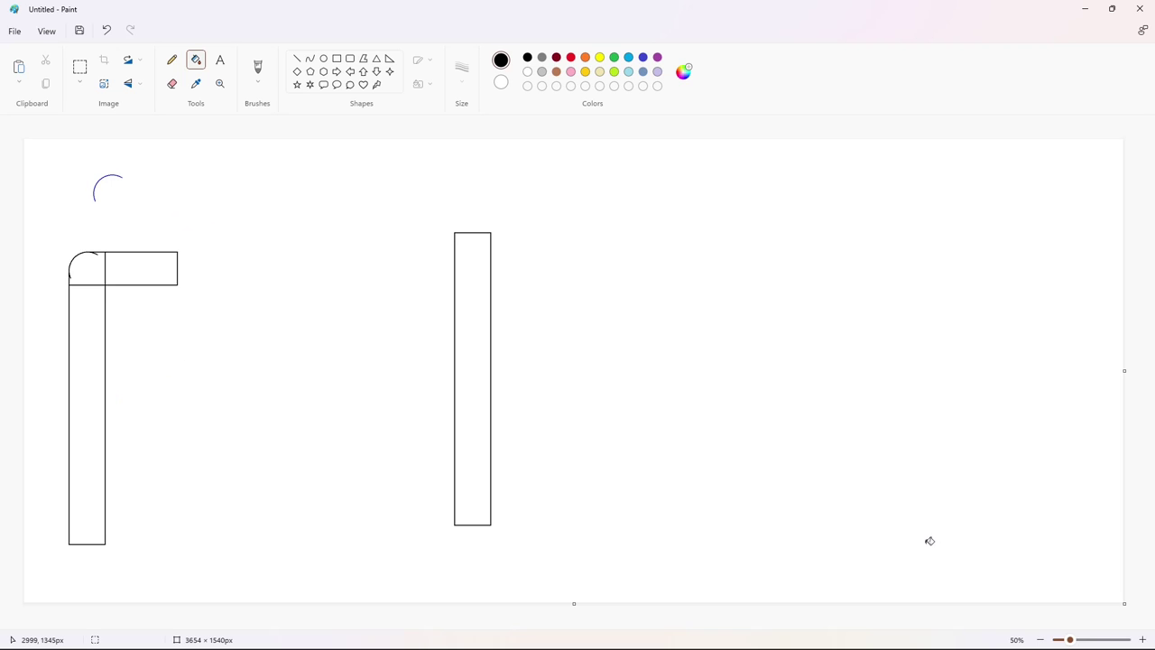
click(79, 66)
drag(53, 242, 207, 299)
key(ctrl+c)
key(ctrl+v)
drag(109, 180, 138, 312)
key(Down)
key(Down)
key(Down)
key(Down)
key(Down)
key(Down)
key(Down)
key(Down)
key(Down)
key(Down)
key(Down)
key(Down)
key(Down)
key(Down)
key(Down)
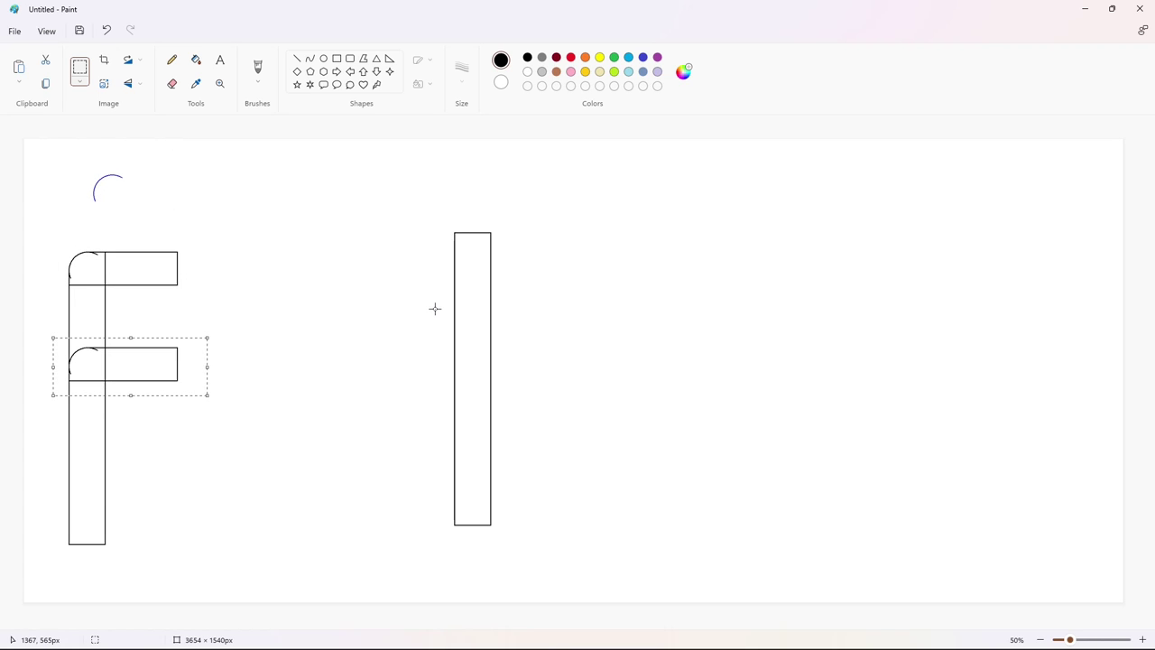
- Nudge the middle bar to the left so that it ends short of the top bar
key(Left)
key(Left)
key(Left)
key(Left)
key(Left)
key(Left)
- Paste another copy of the rounded bar, flip it vertically and place it across the lower part of the stem
key(ctrl+v)
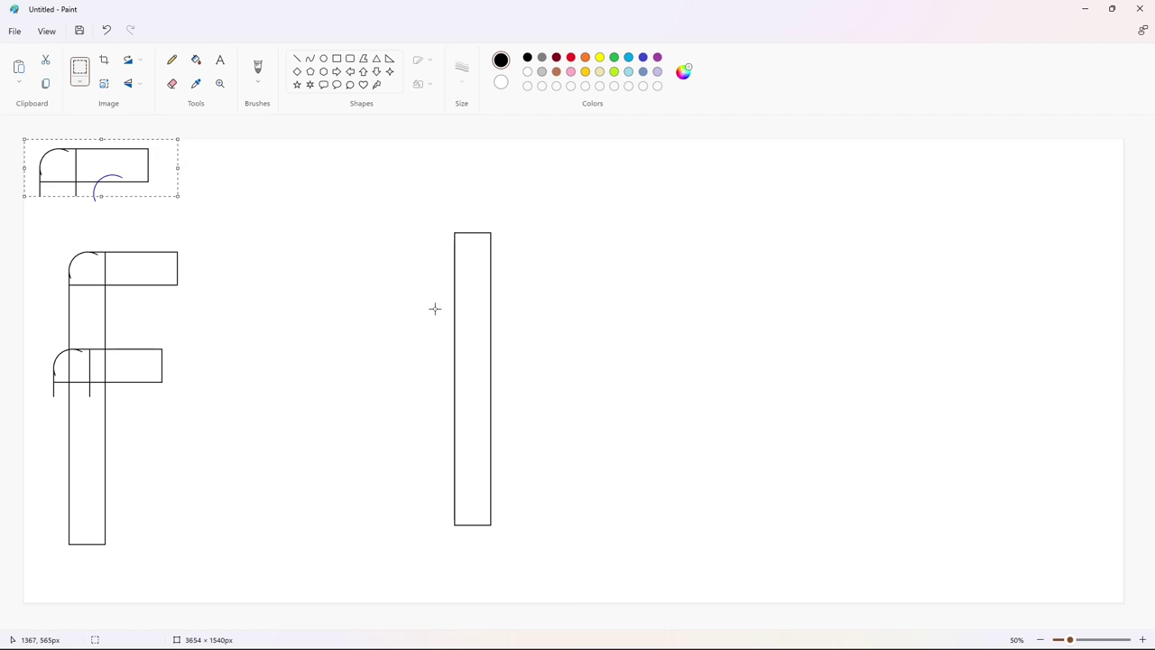
click(133, 83)
click(126, 106)
drag(100, 172, 134, 481)
key(Left)
key(Left)
key(Left)
key(Left)
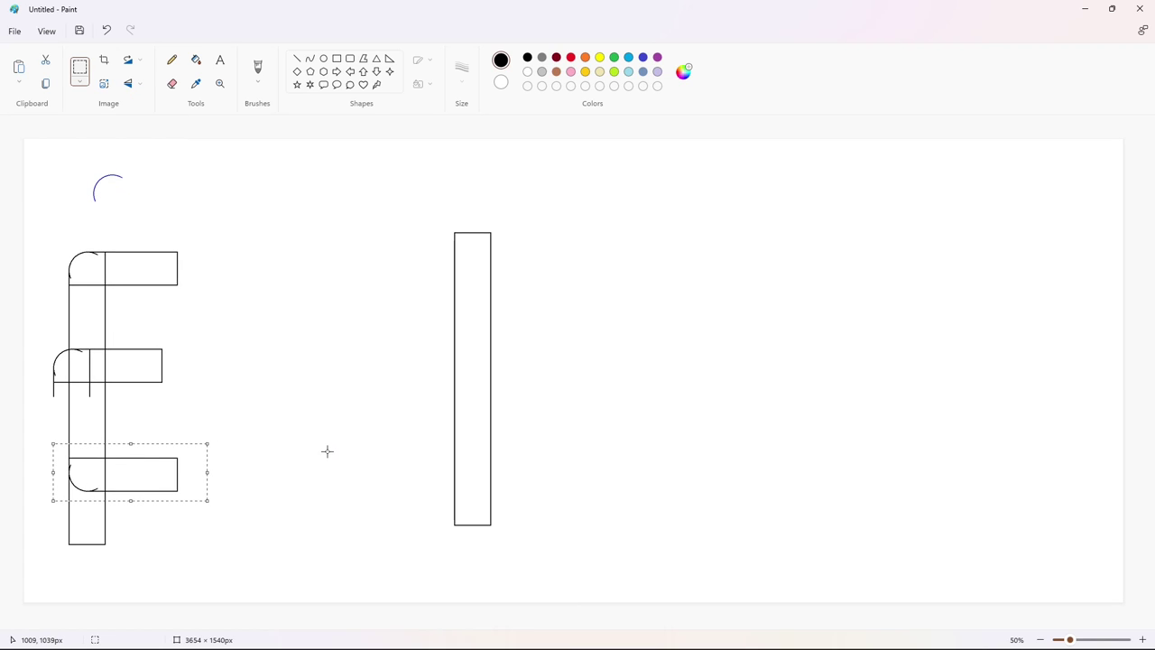
- Nudge the lower bar slightly to the right so it extends past the top bar, and deselect it
key(Right)
key(Right)
key(Right)
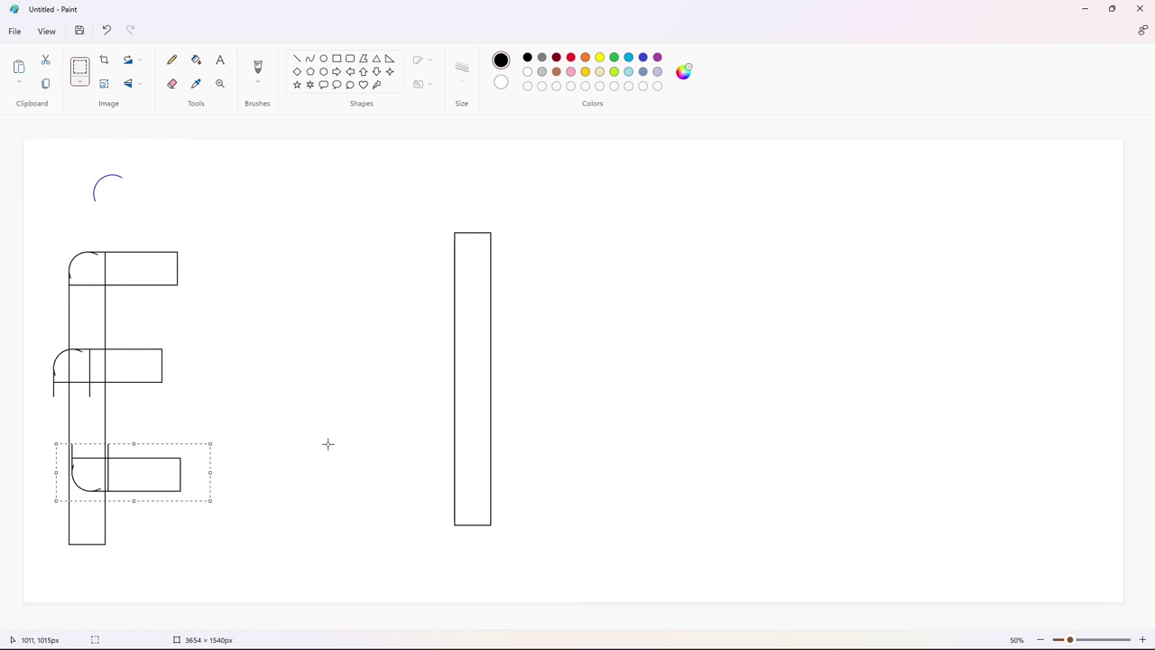
click(823, 536)
- Paste a spare copy of the rounded bar in the empty area to the right of the blue arc
click(1143, 640)
scroll(492, 457, down, 2)
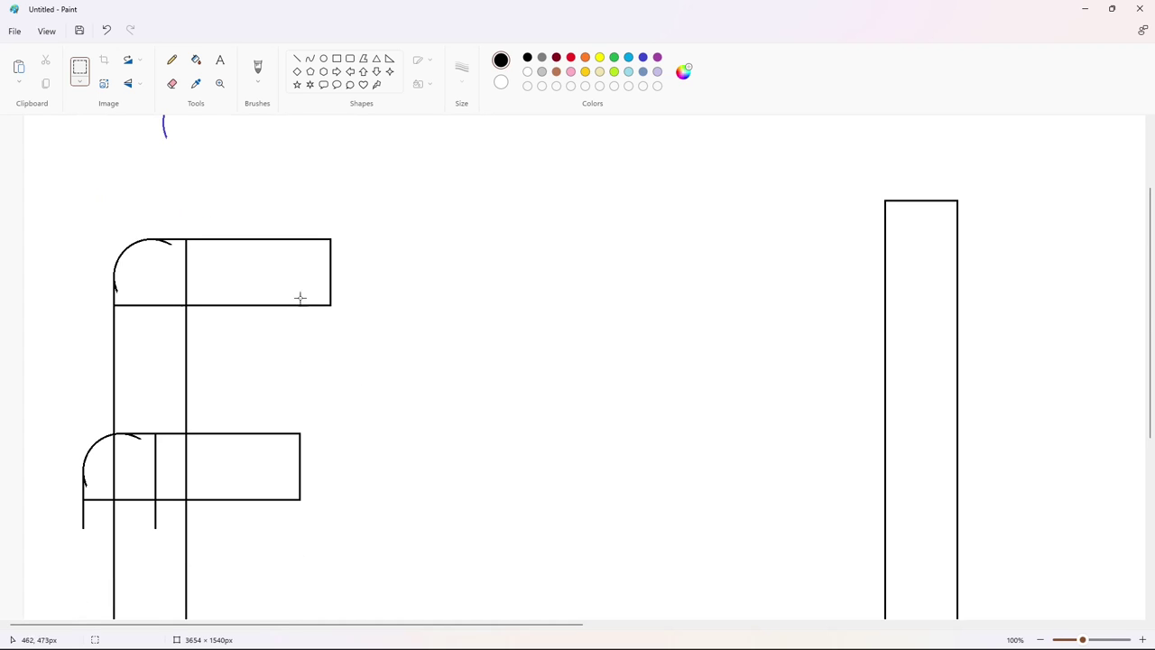
scroll(300, 298, up, 1)
key(ctrl+v)
drag(170, 210, 407, 206)
- Fill the rounded top corner and the middle bar's overlap with the stem in black
scroll(400, 258, down, 1)
click(196, 60)
click(149, 271)
scroll(150, 298, down, 1)
click(145, 349)
click(171, 343)
- Break the leftover outlines beside the middle block and above the lower bar with short white 8 px lines
click(297, 59)
click(462, 72)
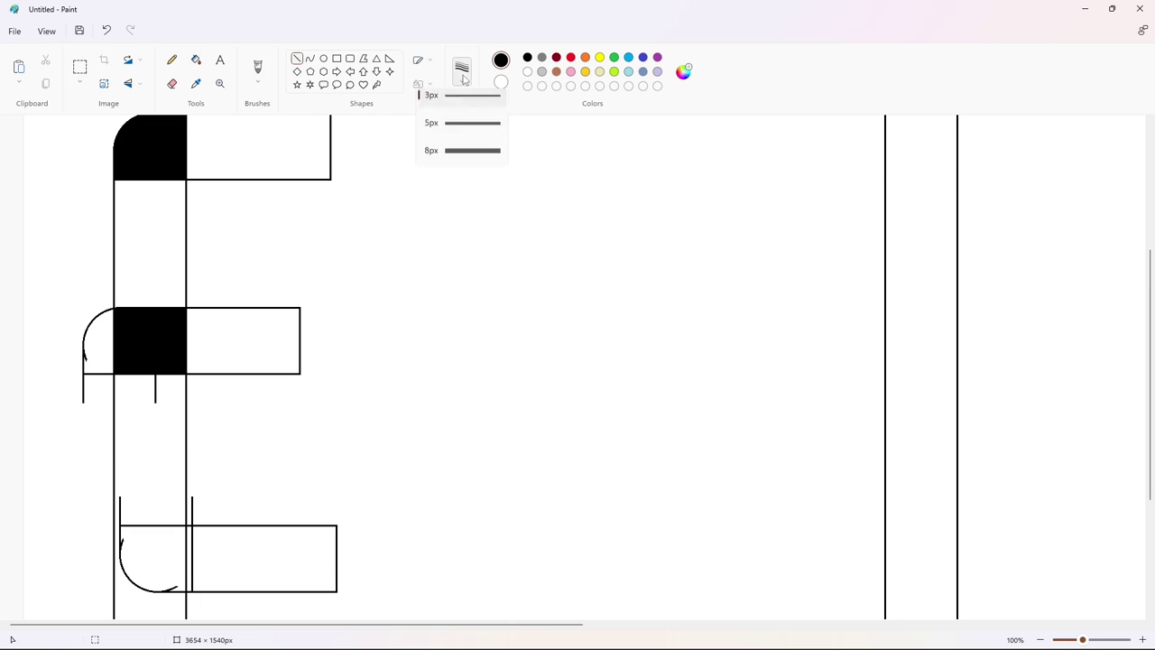
click(462, 192)
click(527, 71)
scroll(188, 219, up, 1)
scroll(181, 225, down, 1)
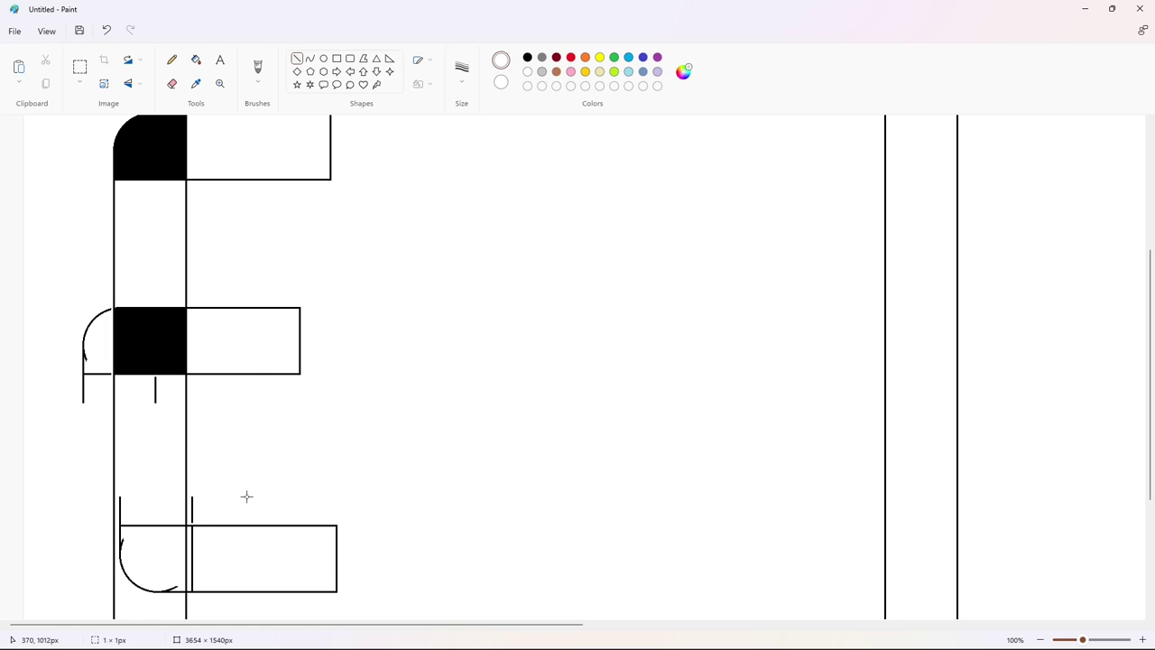
- Extend the lower bar's horizontal edges in black to the left edge of the stem
scroll(246, 496, down, 1)
click(527, 57)
drag(195, 464, 115, 463)
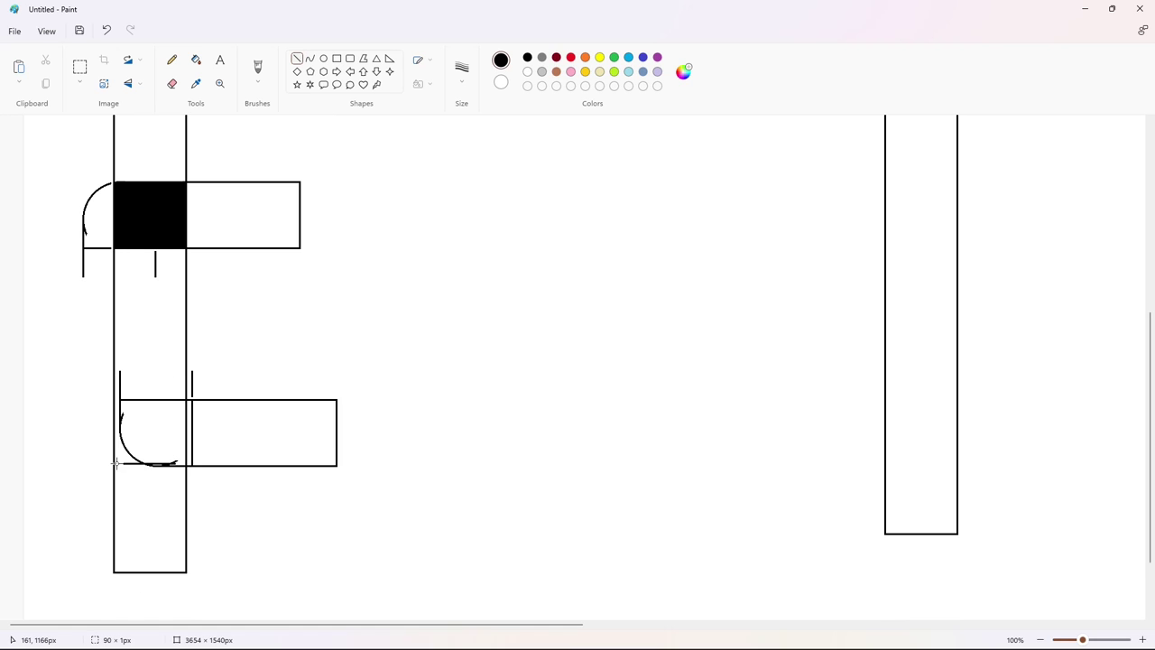
click(354, 433)
- Remove the stray lines around the middle and lower bars and the stem's end below the lower bar using white
click(195, 59)
right_click(108, 184)
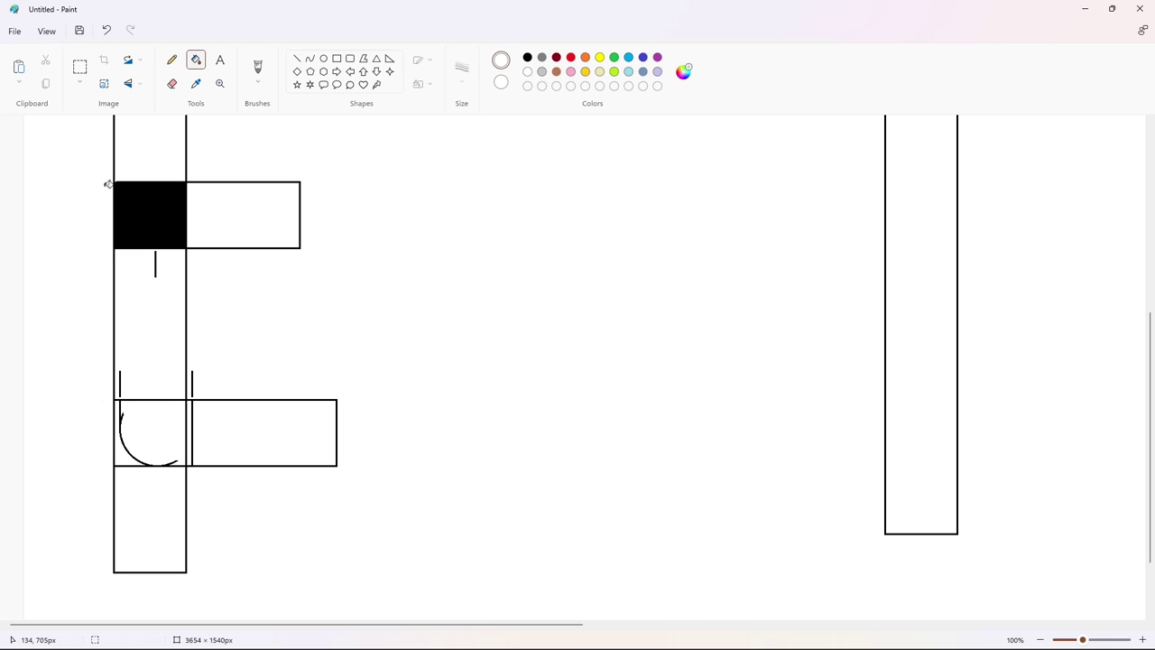
click(297, 58)
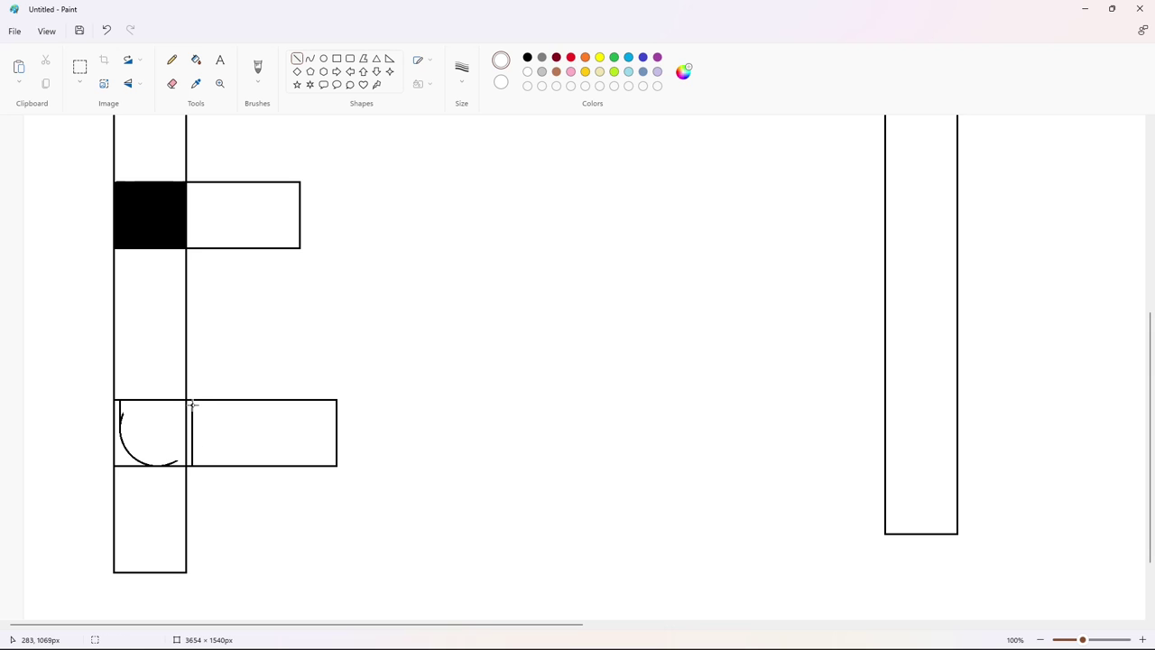
drag(190, 402, 203, 401)
click(196, 59)
click(187, 492)
- Fill the lower bar's overlap with the stem in black, including the area outside its curved line
click(527, 58)
click(140, 440)
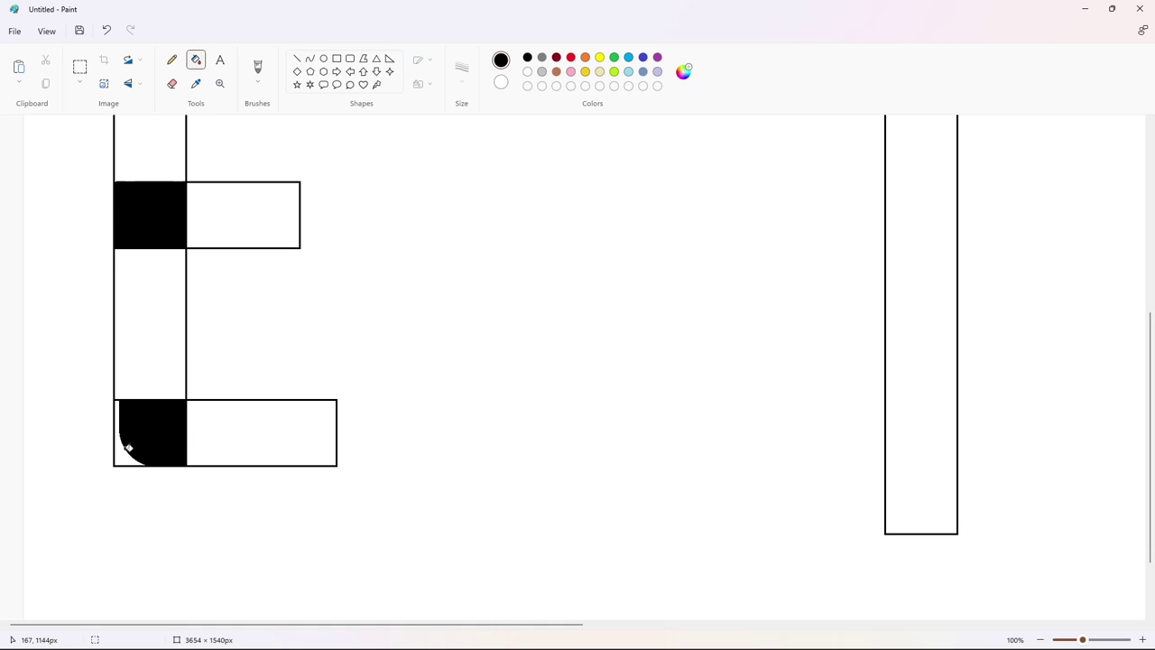
click(122, 455)
- Draw a black horizontal line about 17 px long at the top-left corner of the middle block
scroll(219, 217, up, 2)
click(297, 59)
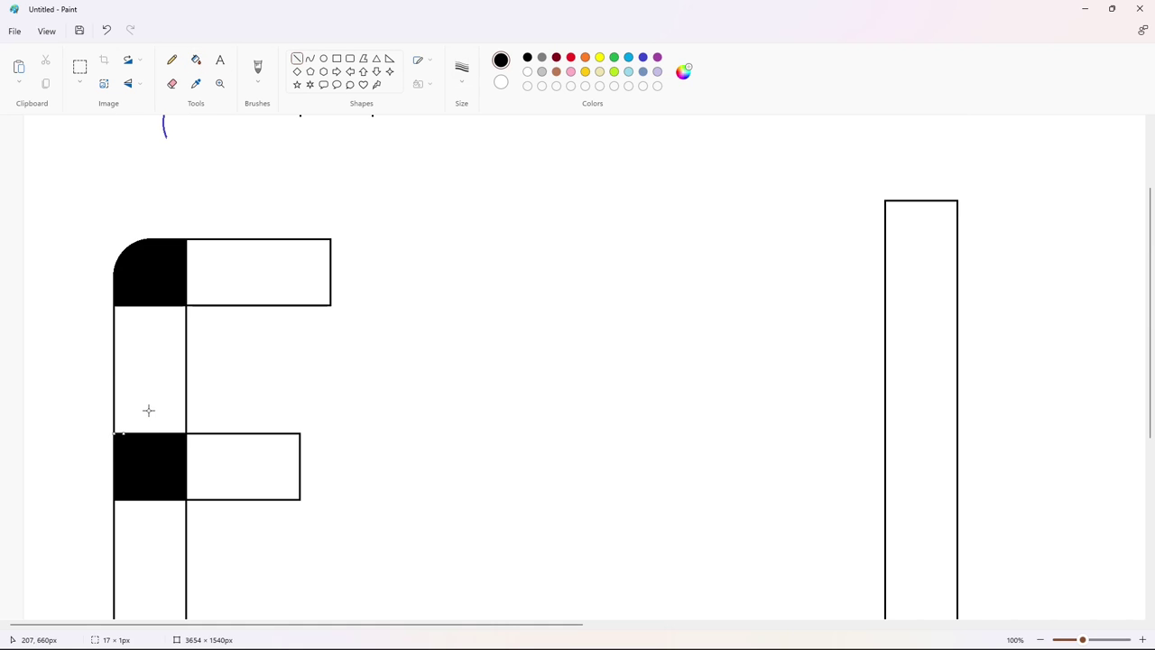
scroll(406, 513, down, 3)
- Copy the blue arc, flip the copy vertically and place it over the lower black block's bottom-left corner
scroll(407, 515, up, 4)
click(79, 68)
drag(119, 182, 235, 289)
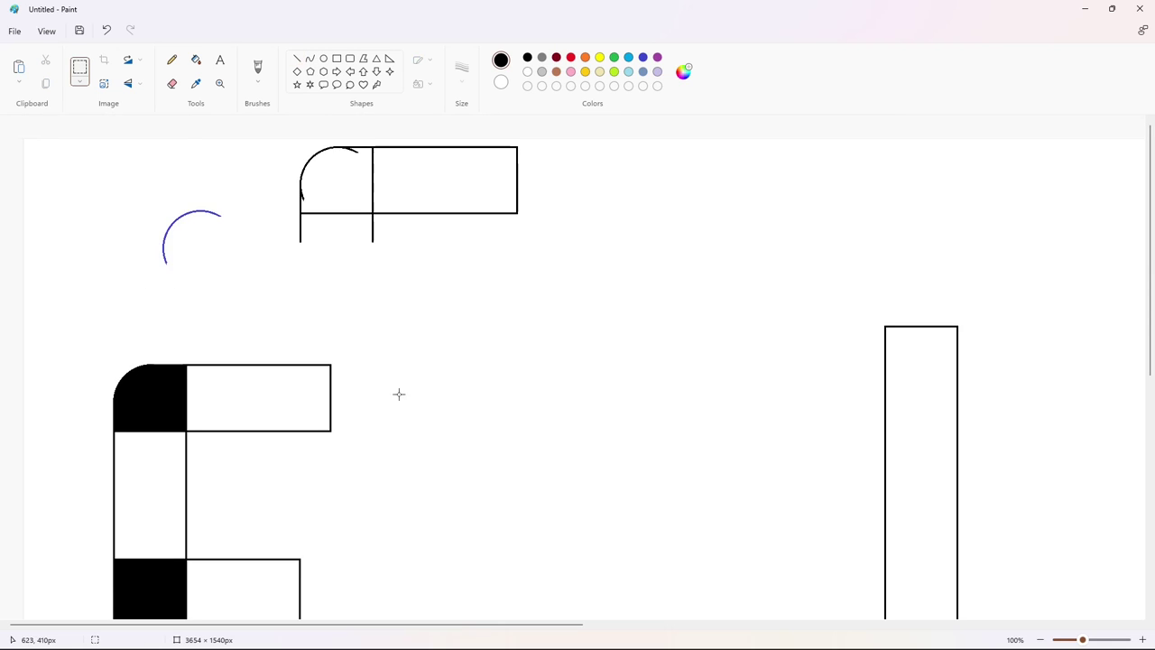
scroll(400, 394, down, 6)
key(ctrl+v)
click(133, 84)
click(130, 108)
drag(96, 214, 140, 365)
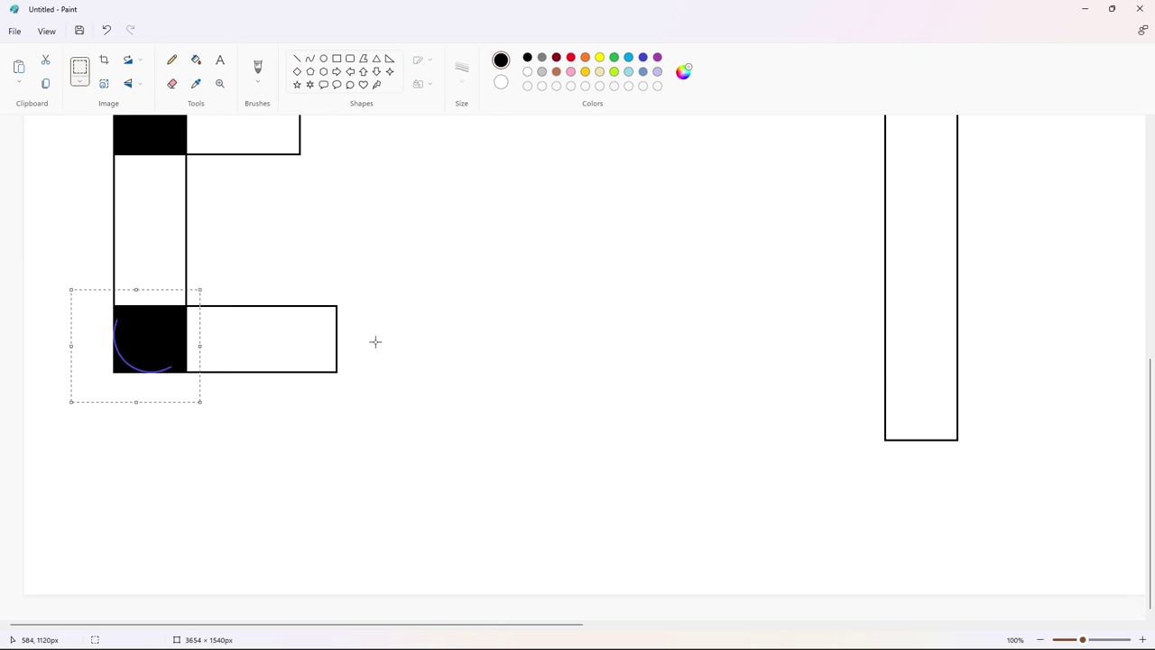
- Fill the corner outside the flipped arc with white and recolor the arc black to round the lower block
click(196, 60)
click(528, 72)
right_click(118, 335)
- Fill the top, middle and lower horizontal bars with purple
scroll(454, 355, up, 6)
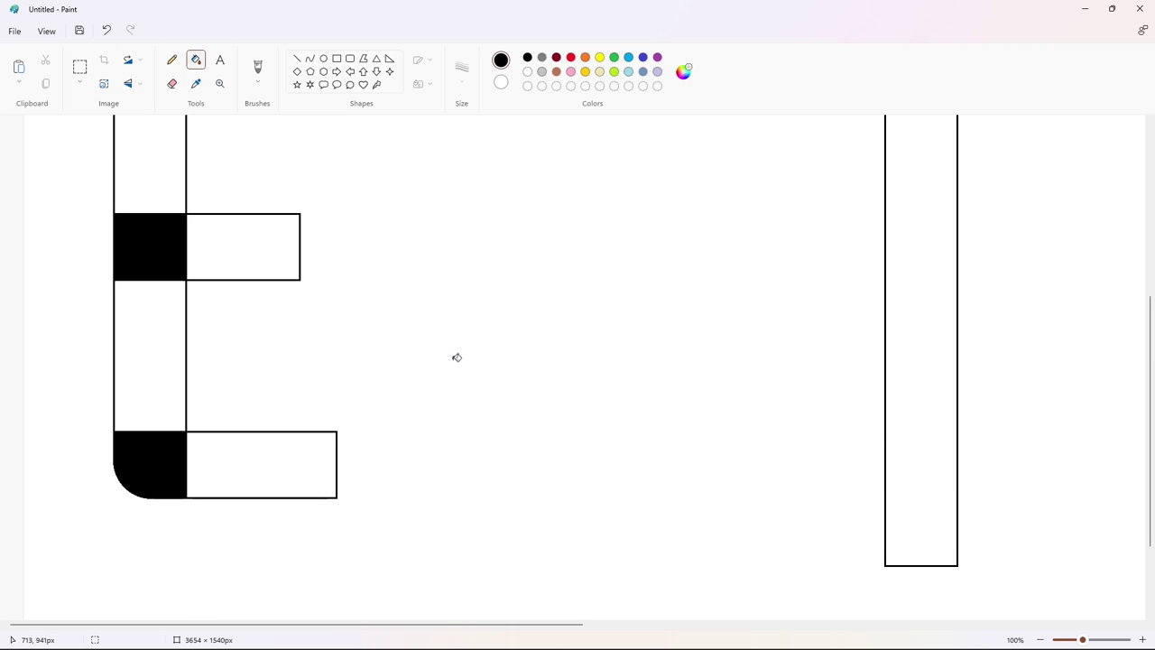
click(657, 57)
click(285, 181)
click(255, 351)
click(302, 603)
- Fill the two stem sections between the black blocks with indigo blue
click(643, 57)
click(150, 276)
click(150, 482)
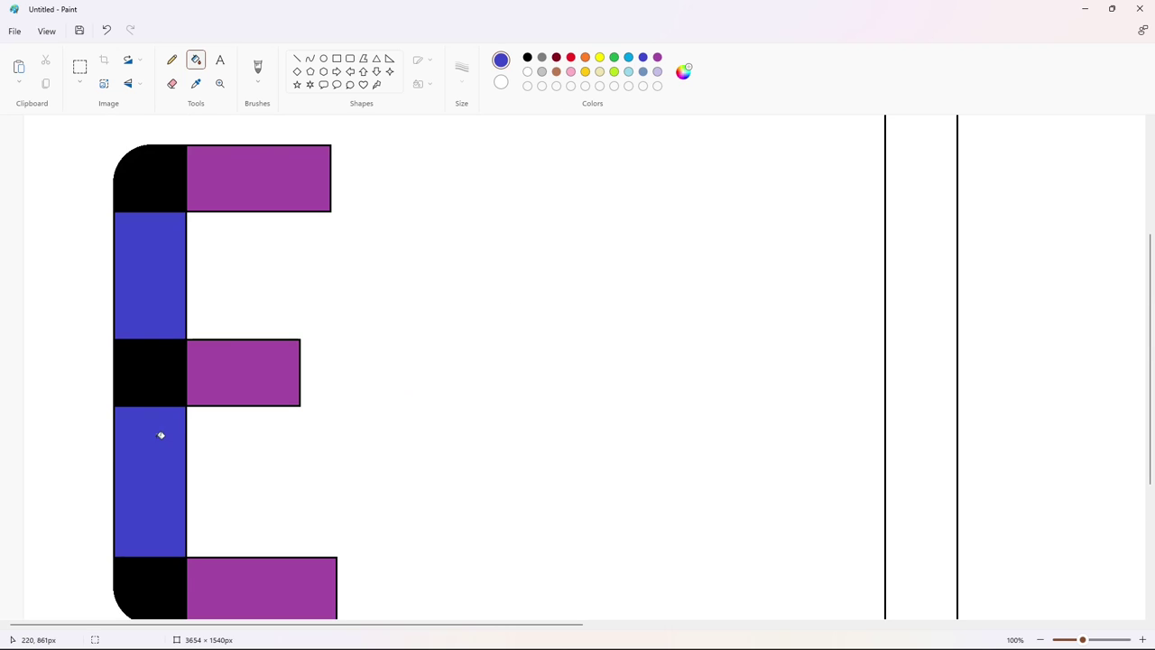
- Cut the top bar's outline off from the black block with short purple lines and recolor the outline purple
scroll(558, 524, down, 2)
click(1142, 639)
scroll(664, 285, up, 3)
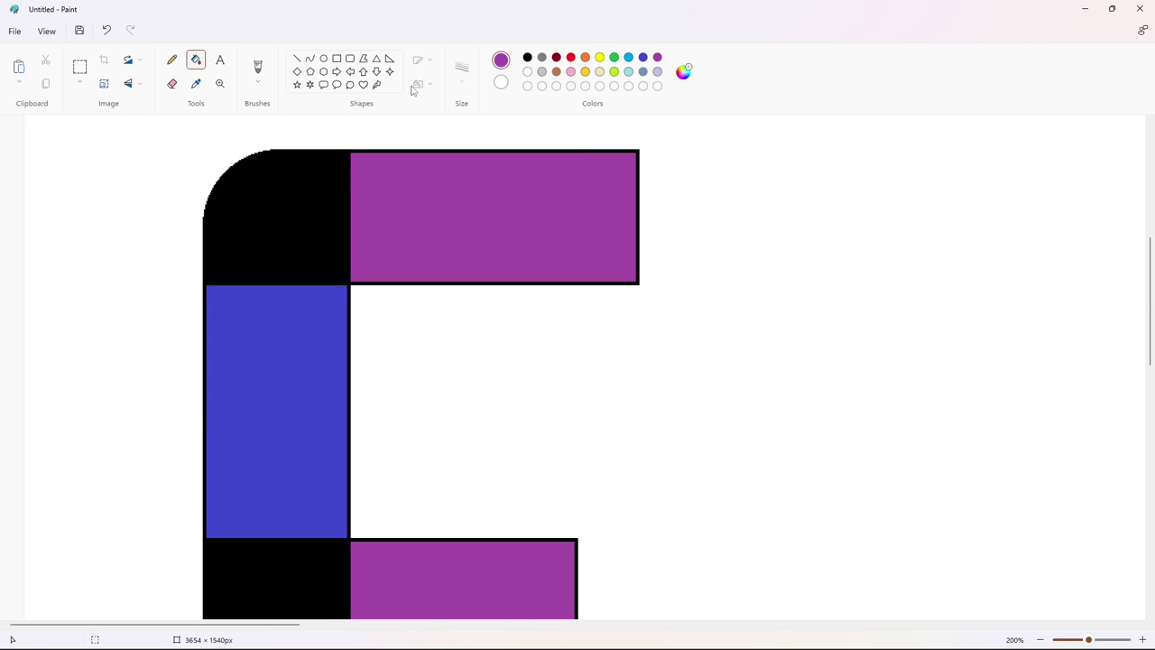
click(297, 59)
scroll(442, 263, up, 2)
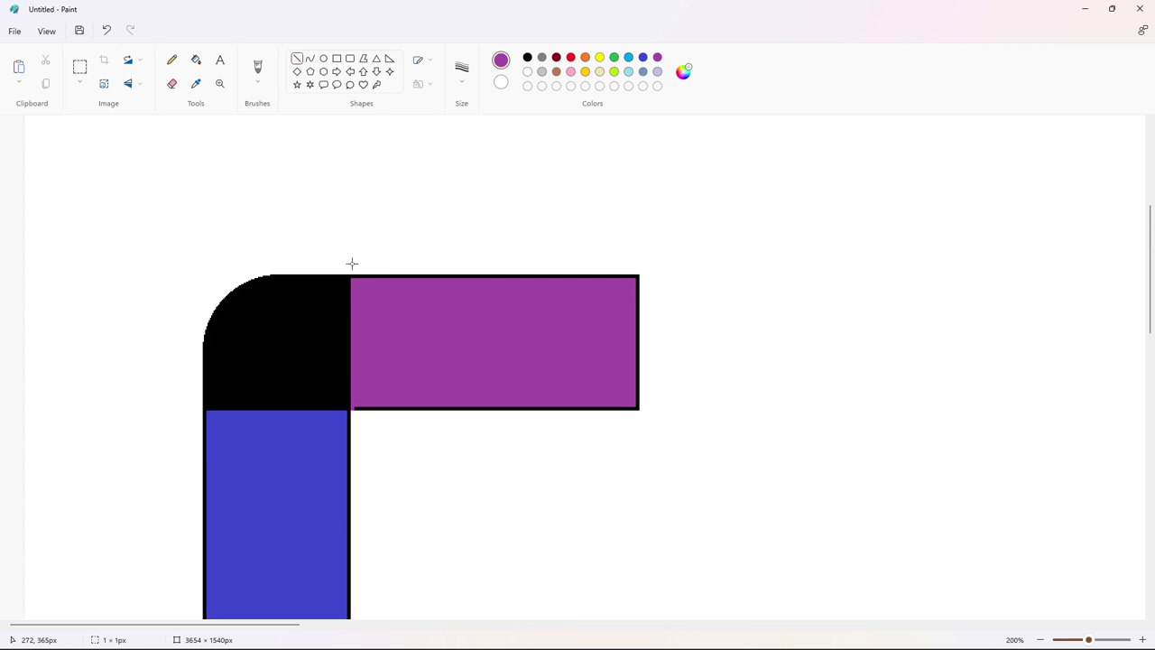
click(195, 60)
click(434, 297)
scroll(487, 201, down, 2)
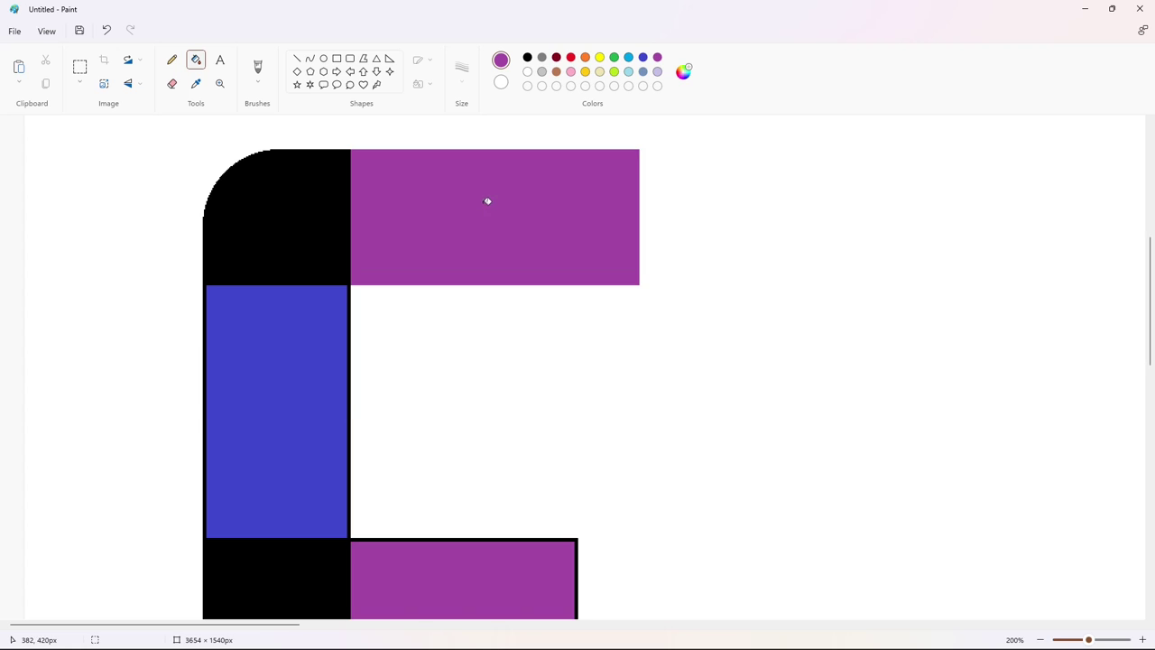
- Separate the upper stem section's side outlines from the black blocks with short indigo lines and recolor them indigo
click(643, 57)
click(297, 59)
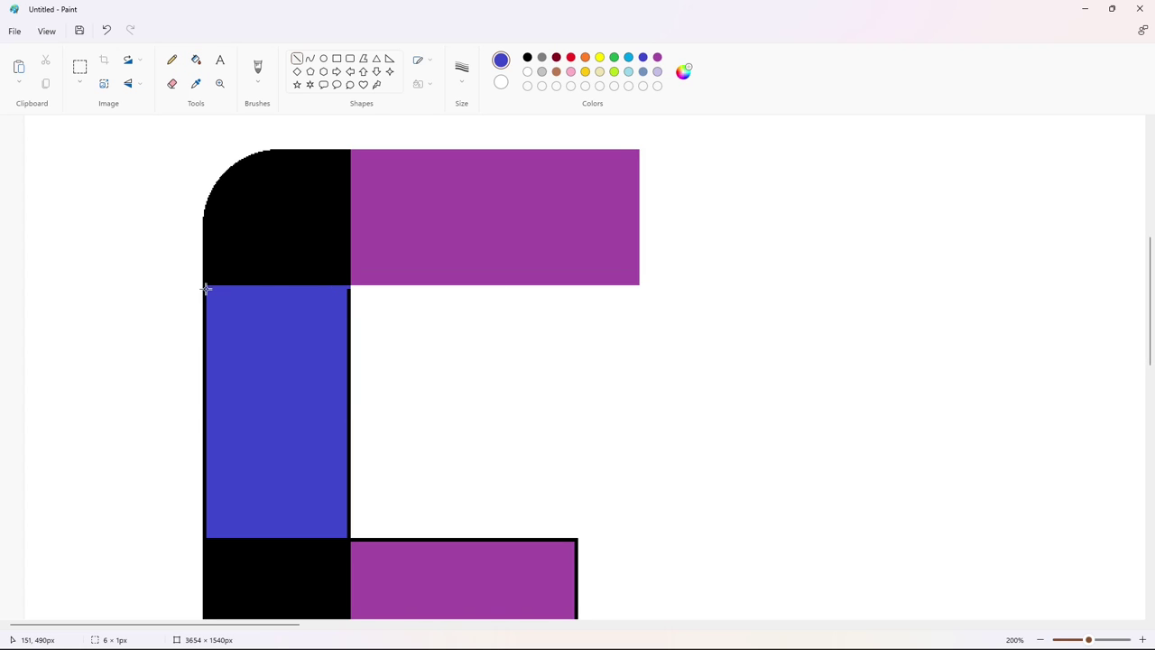
scroll(346, 282, down, 2)
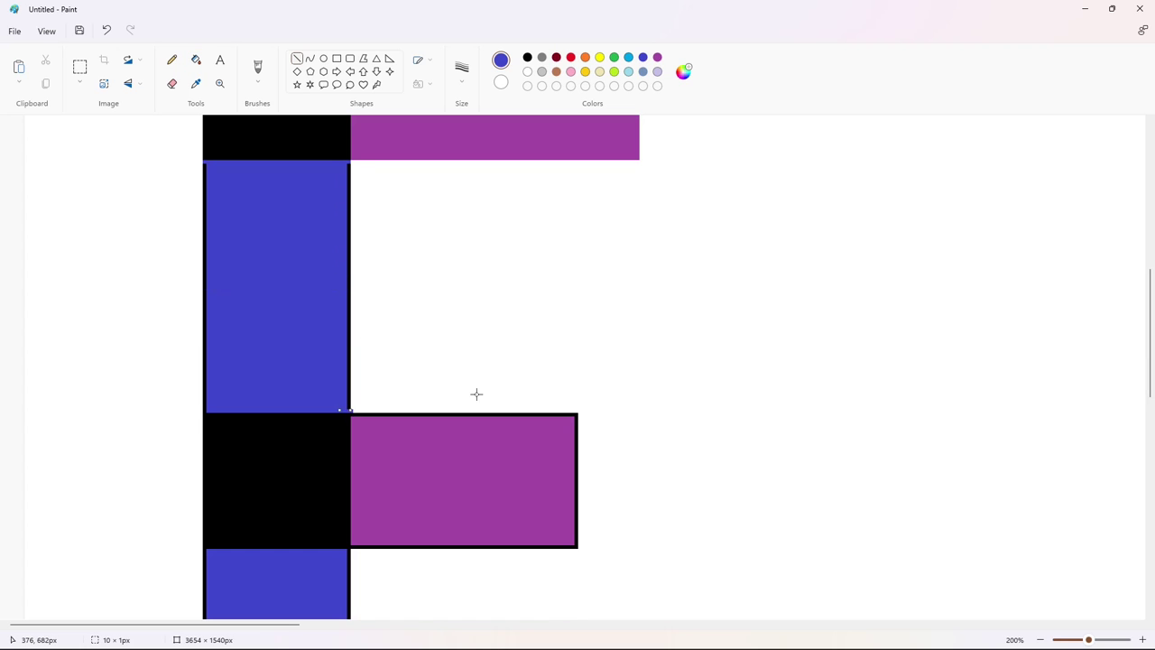
click(196, 60)
click(349, 217)
click(205, 265)
scroll(547, 337, up, 2)
scroll(497, 157, down, 4)
scroll(498, 157, up, 4)
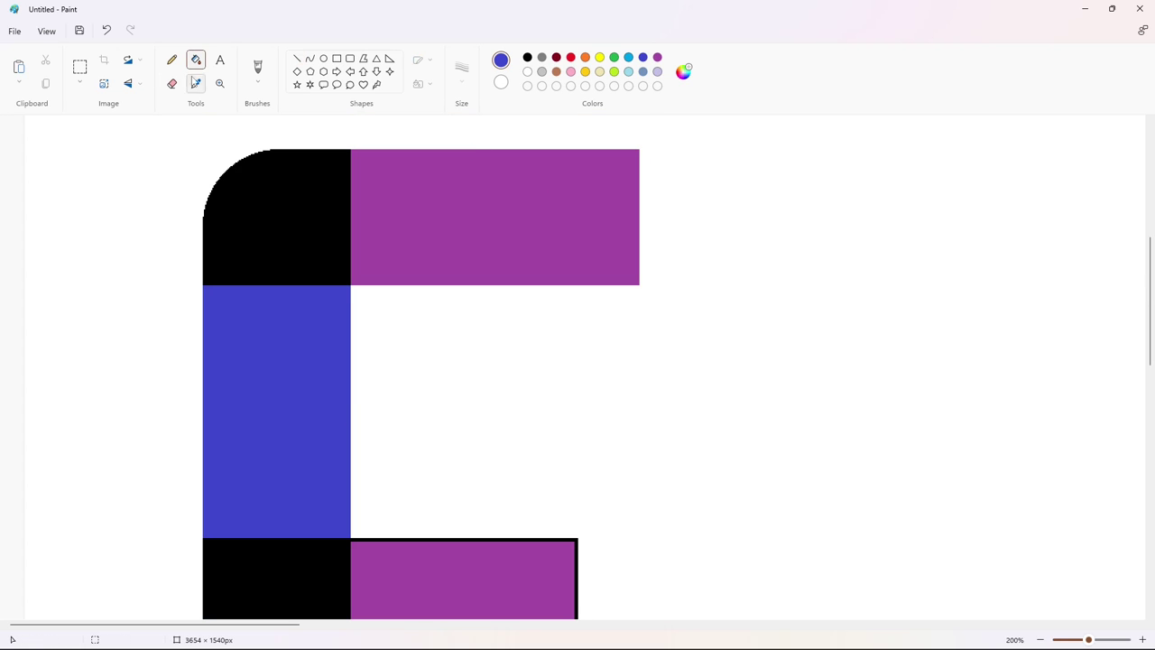
- Copy the right end of the purple top bar and place the copy in the empty space left of the E
click(80, 68)
drag(567, 139, 697, 311)
key(ctrl+c)
key(ctrl+v)
drag(113, 184, 140, 188)
drag(148, 135, 17, 345)
- Duplicate the spare purple piece over the left end of the middle bar, aligned with the bar's edges
ctrl+drag(57, 248, 399, 494)
scroll(415, 524, down, 2)
key(Up)
key(Up)
key(Left)
key(Left)
key(Left)
key(Left)
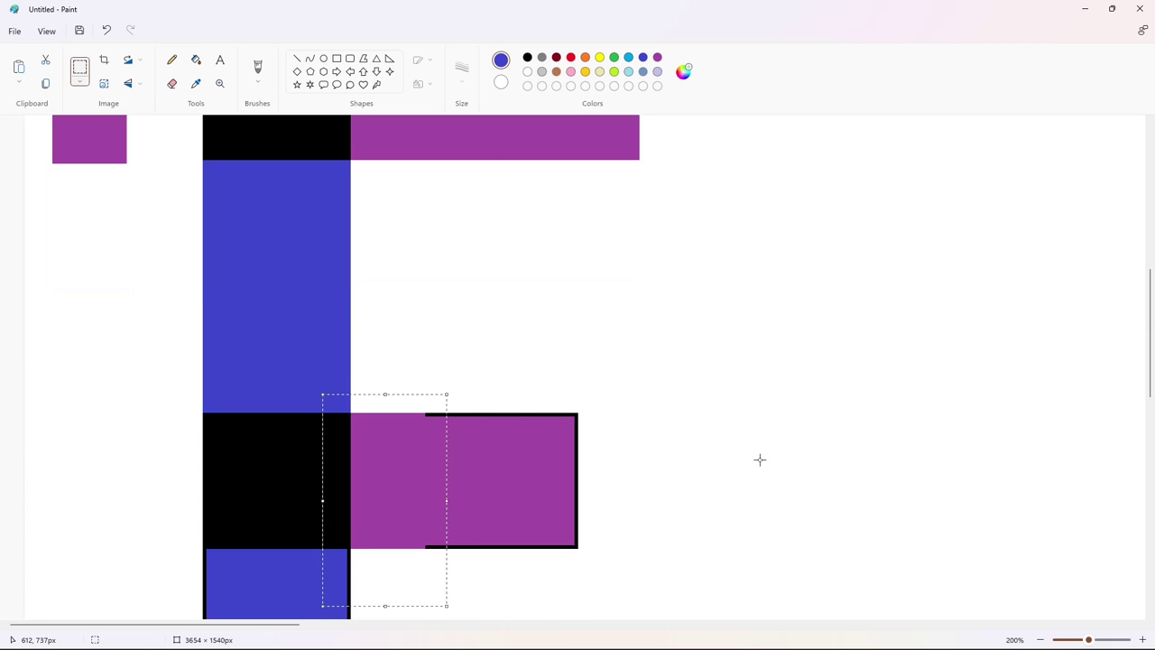
click(759, 459)
- Recolor the remaining outline of the middle bar purple
click(657, 57)
click(196, 60)
click(516, 414)
- Copy a piece of the outline-free upper stem and place it over the upper end of the lower stem section
click(79, 66)
drag(174, 228, 428, 353)
key(ctrl+c)
key(ctrl+v)
scroll(303, 577, down, 2)
drag(138, 208, 288, 369)
click(531, 376)
- Try to place another copy of the stem piece over the lower end of the lower stem section
scroll(534, 393, down, 1)
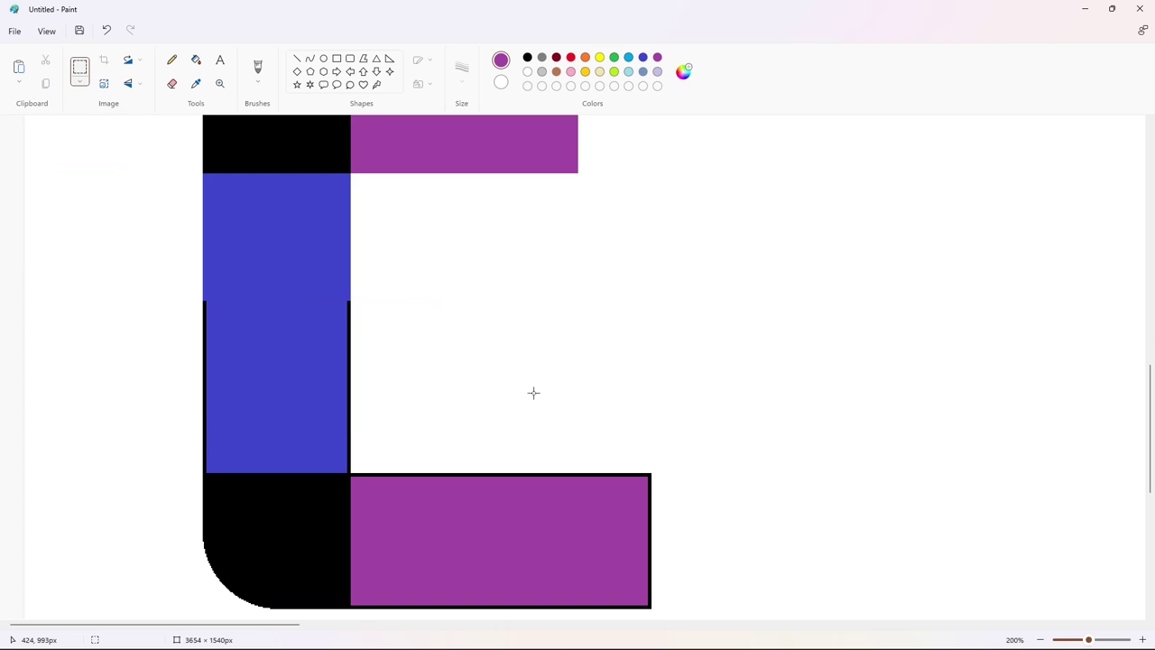
key(ctrl+v)
drag(162, 223, 318, 420)
click(378, 199)
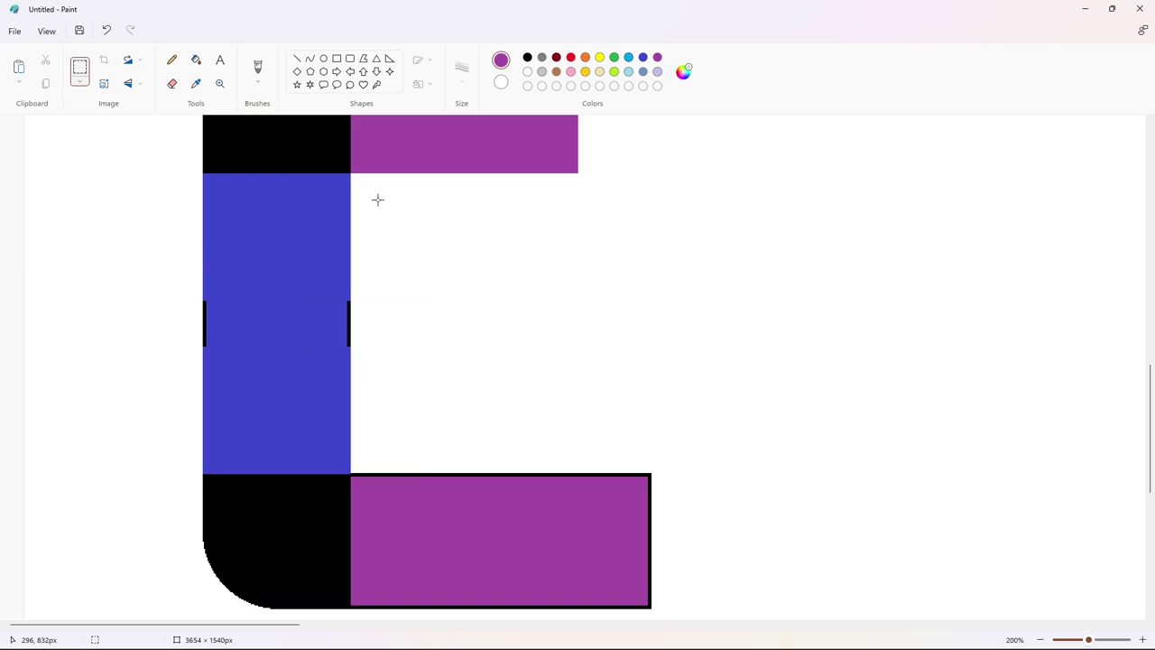
key(ctrl+v)
drag(211, 208, 360, 410)
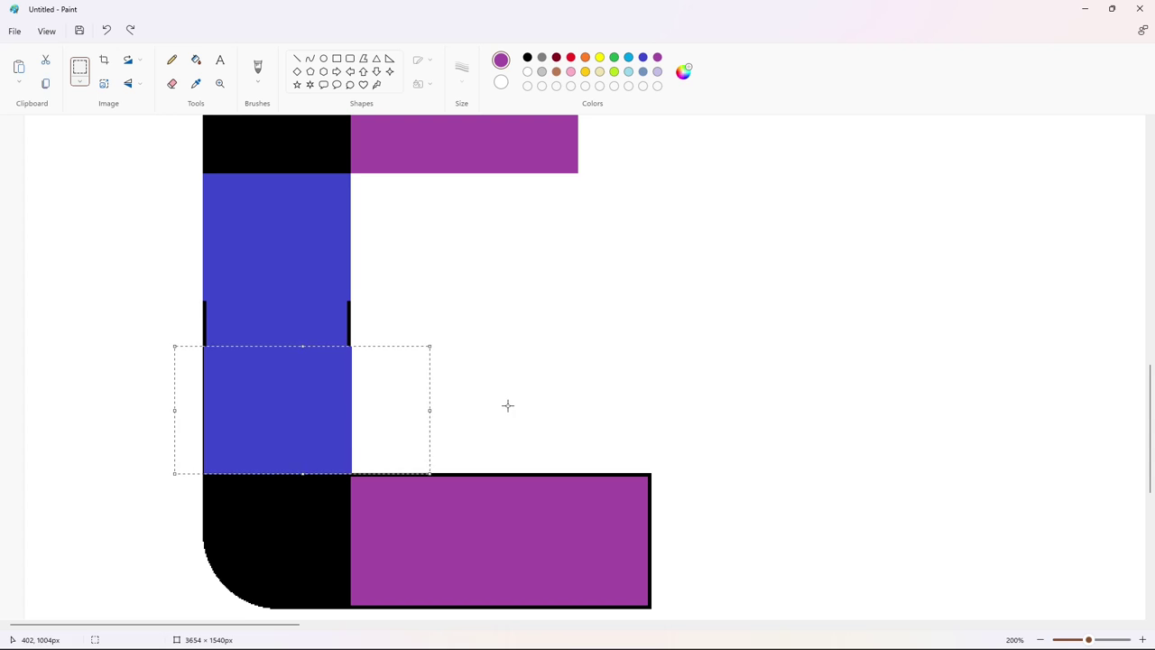
click(508, 404)
key(ctrl+z)
- Place a stem copy just above the lower black block and recolor the remaining side outlines indigo
key(ctrl+v)
drag(138, 211, 286, 411)
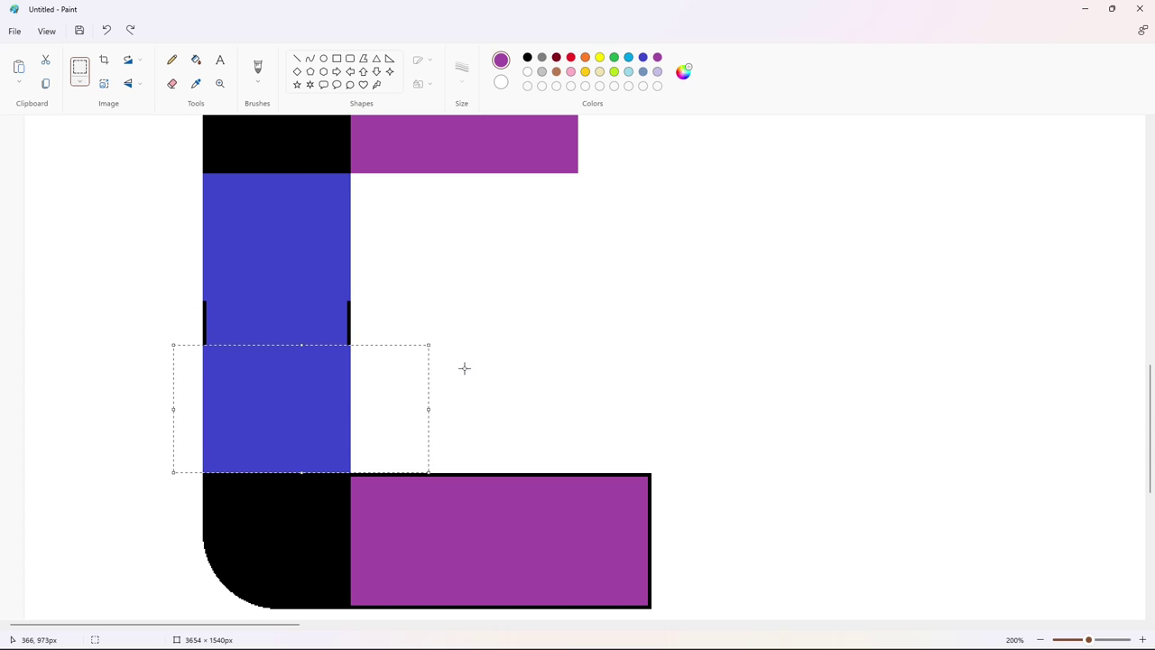
click(466, 368)
click(196, 59)
click(349, 323)
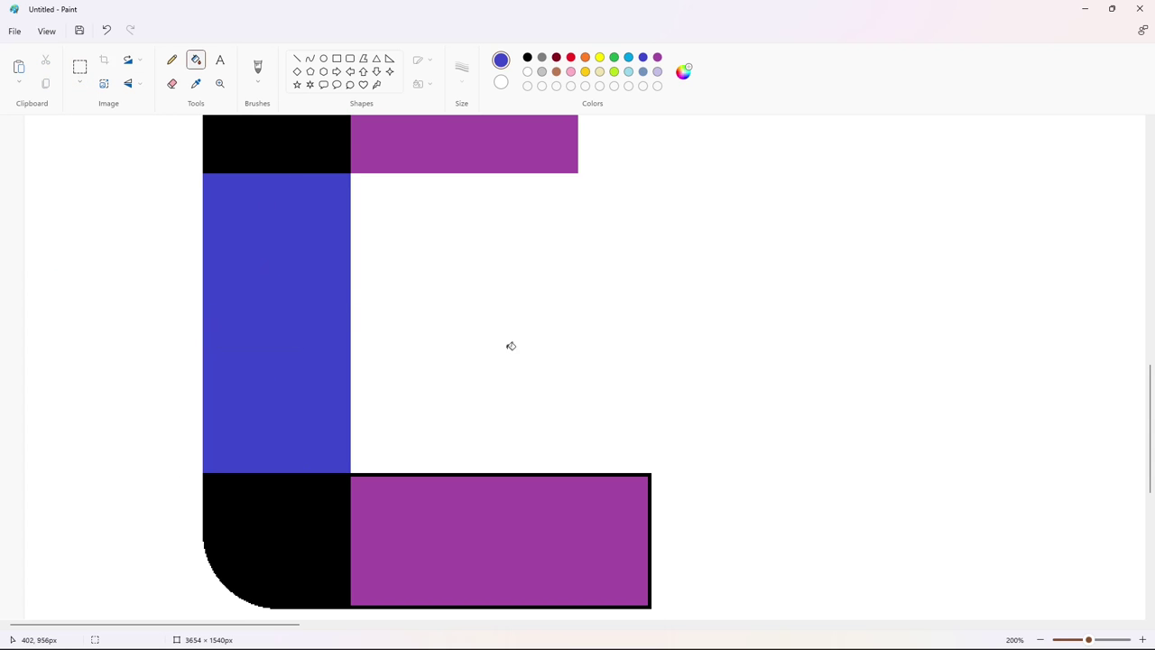
- Place a copy of the spare purple piece over the bottom bar's left end and recolor the bar's remaining outline purple
key(ctrl+v)
scroll(441, 495, up, 3)
scroll(696, 526, down, 5)
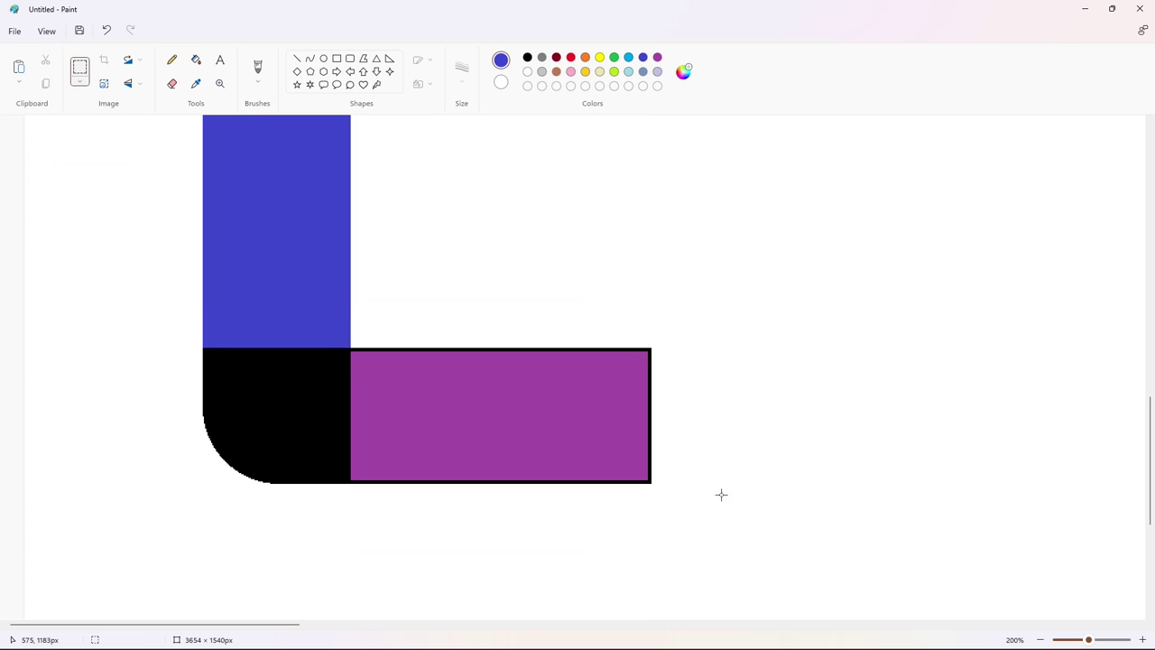
key(ctrl+v)
drag(93, 253, 370, 423)
click(377, 278)
click(196, 59)
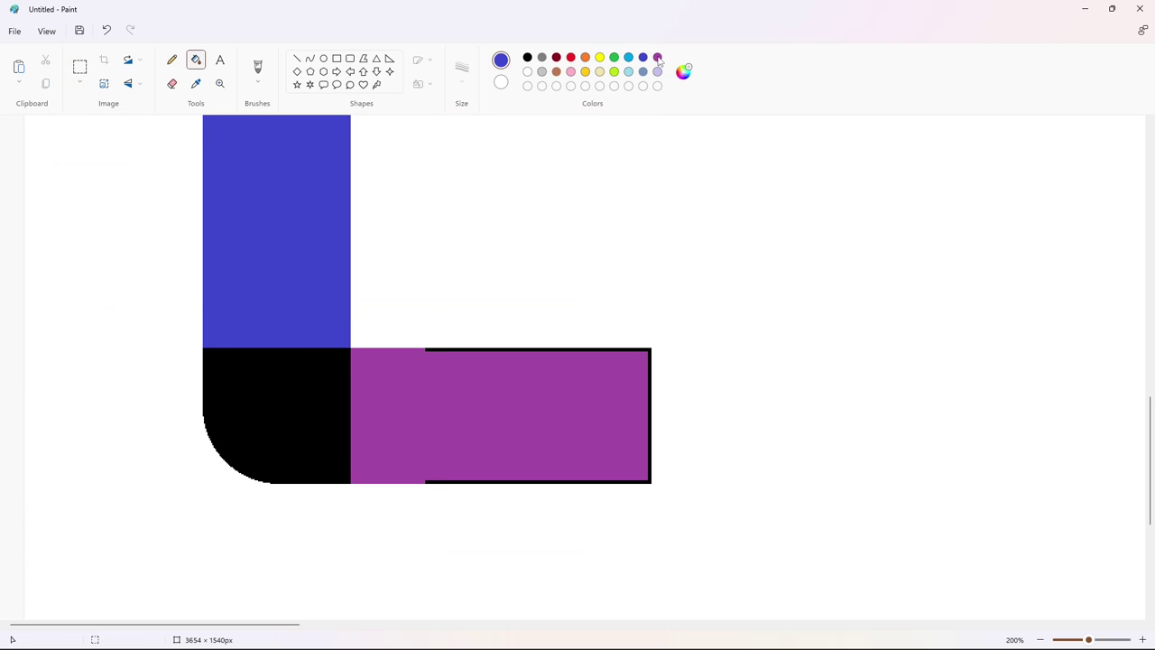
click(657, 57)
click(650, 350)
scroll(825, 461, down, 3)
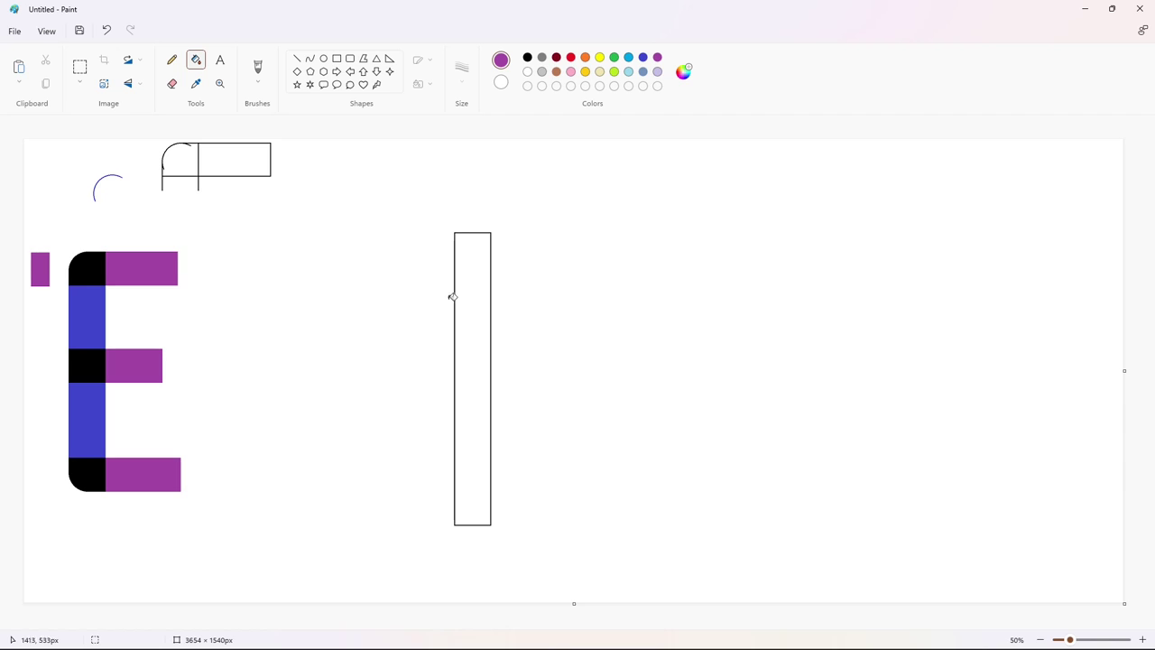
- Copy the E from the upper stem section down to the bottom bar and place the copy beside it
click(79, 66)
drag(44, 303, 247, 530)
mouse_move(121, 451)
mouse_down()
mouse_move(207, 406)
mouse_move(238, 420)
mouse_up()
click(428, 432)
- Shorten the copied stem by drawing a solid-filled white rectangle over its top end
click(336, 58)
click(462, 72)
click(472, 138)
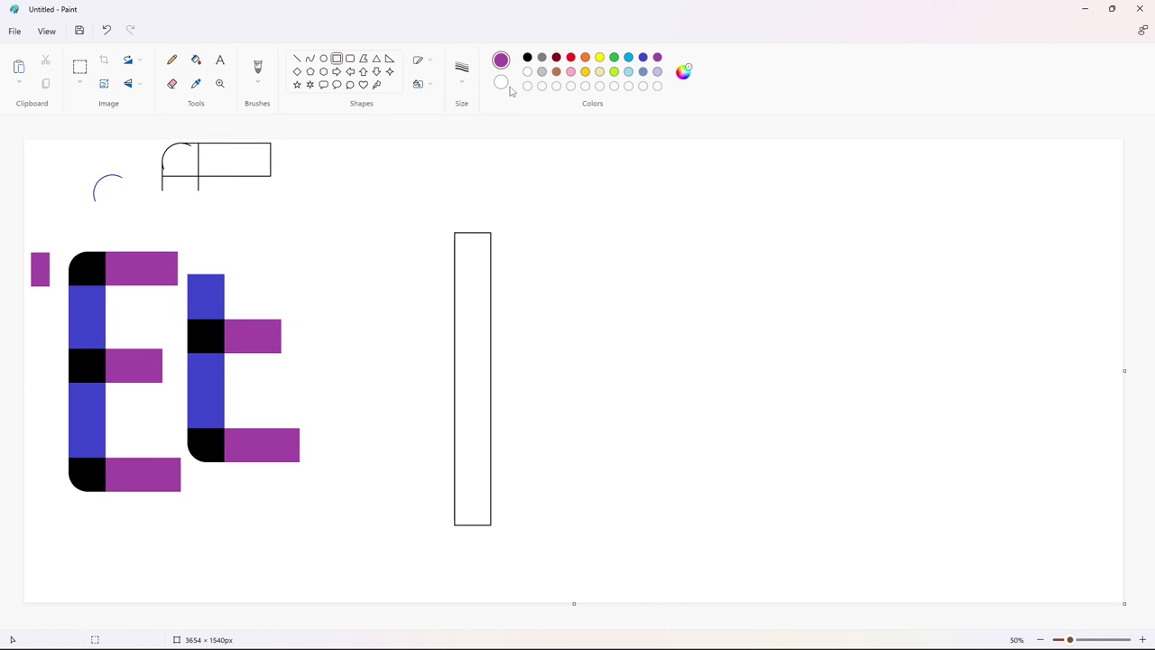
click(527, 72)
click(462, 72)
click(418, 83)
click(373, 110)
drag(183, 269, 251, 292)
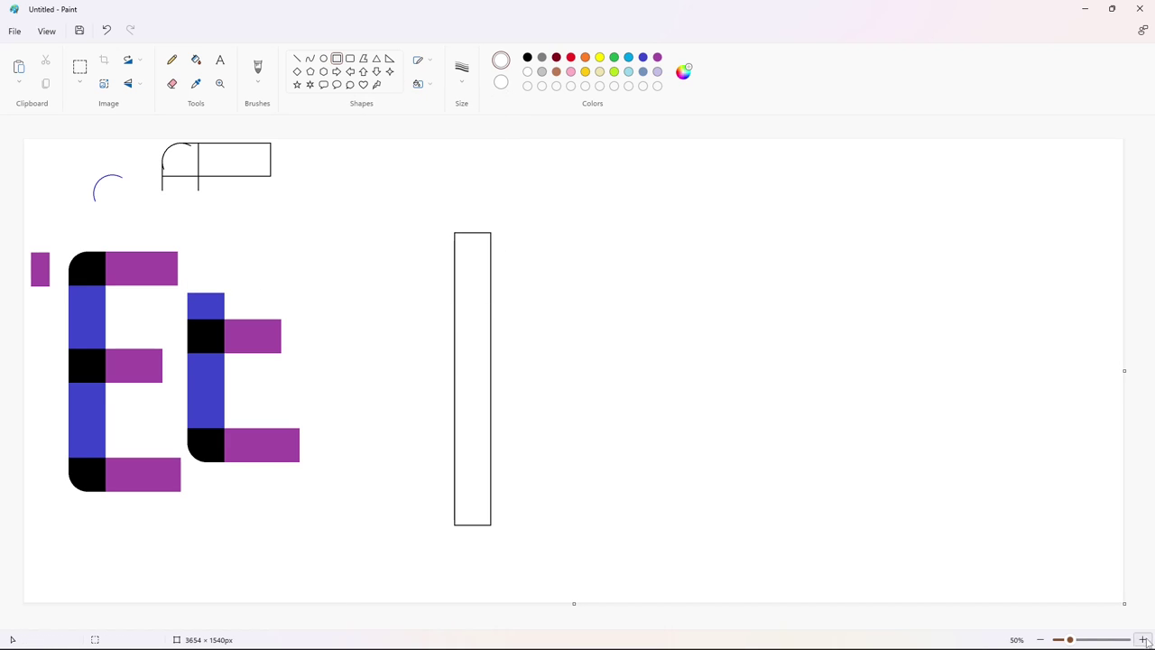
- Fill the copy's middle bar white and its middle block indigo to form a letter L
click(1142, 639)
click(297, 57)
key(ctrl+z)
click(196, 63)
click(478, 279)
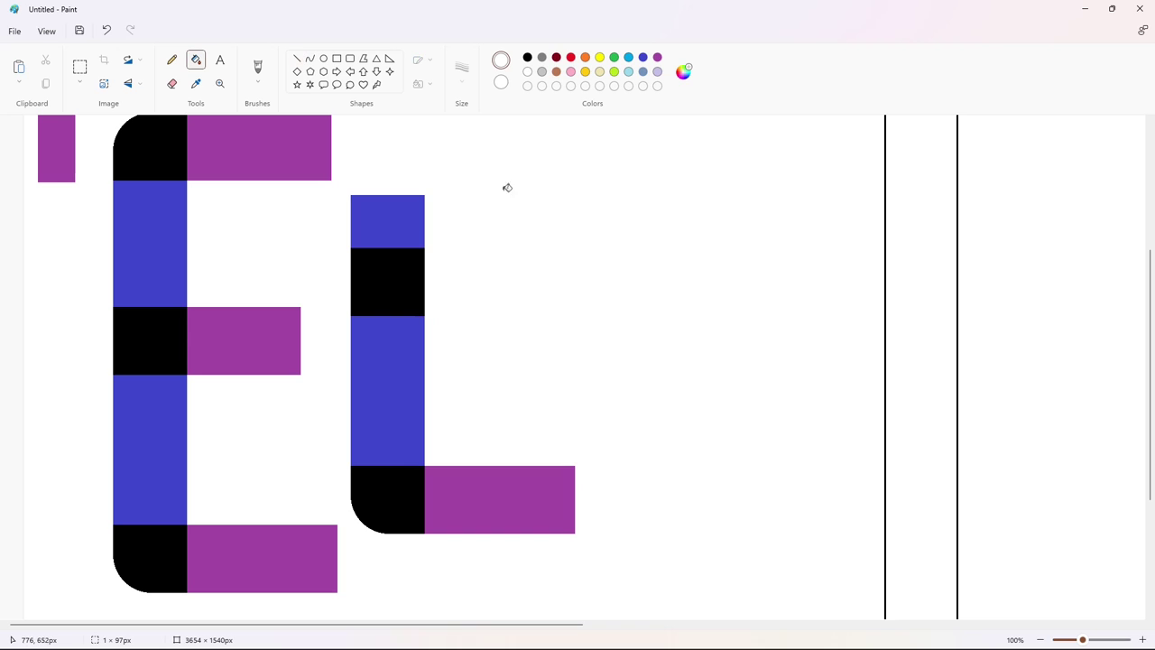
click(643, 57)
click(387, 282)
scroll(702, 472, down, 2)
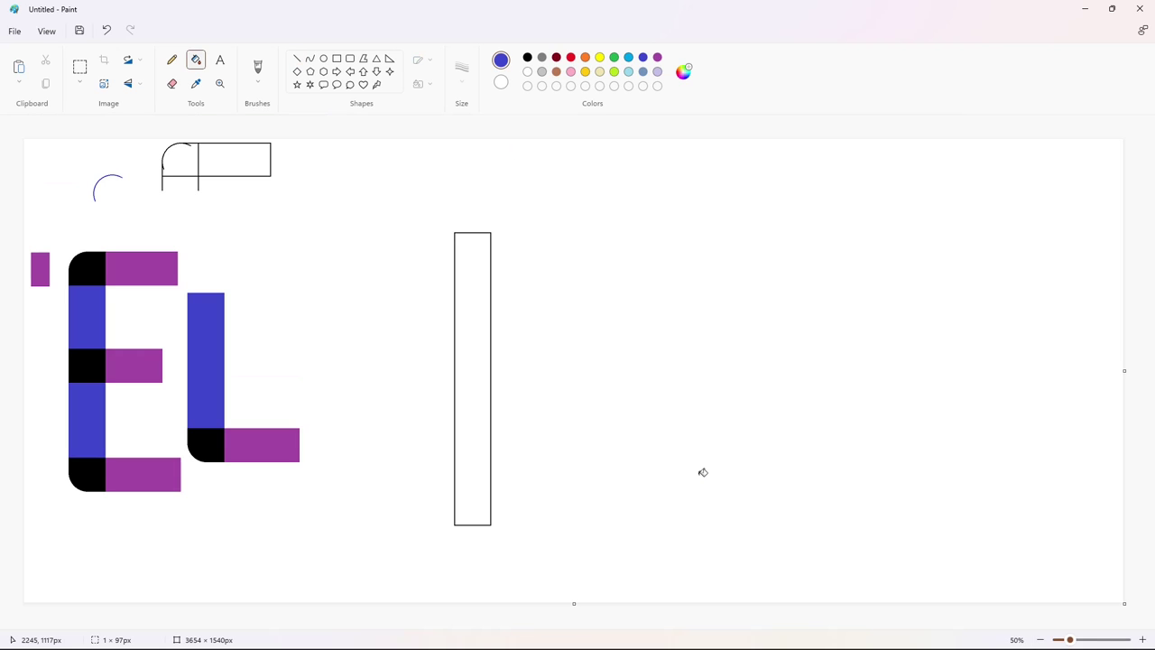
- Try to place a copy of the E's top corner and bar to the right of the L
click(80, 68)
drag(63, 238, 181, 318)
key(ctrl+c)
key(ctrl+v)
drag(92, 204, 243, 308)
key(ctrl+z)
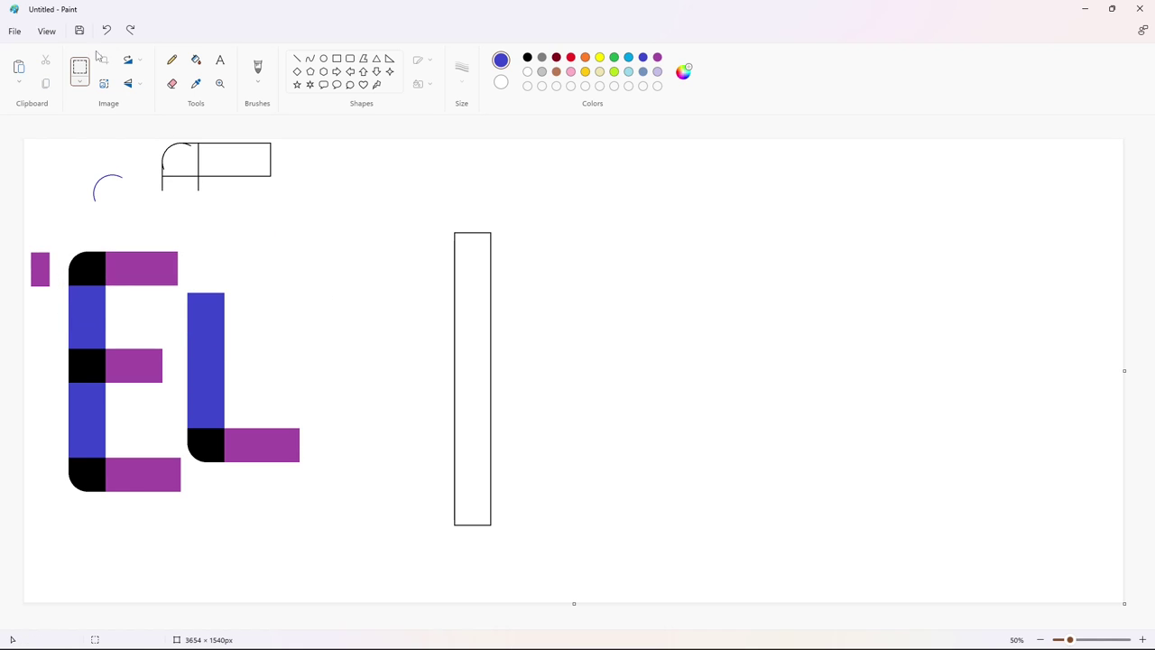
- Copy the E's lower corner with its bar and place it over the right end of the L's base
drag(58, 410, 186, 522)
key(ctrl+c)
key(ctrl+v)
drag(83, 235, 317, 470)
click(645, 551)
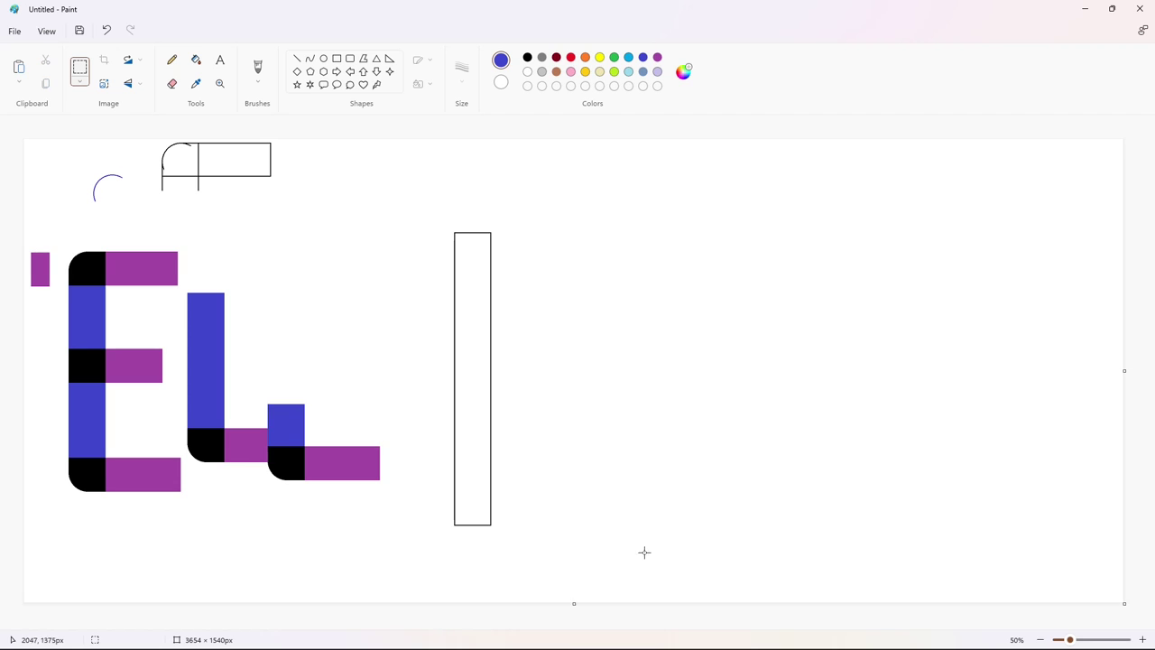
- Try to place a horizontally flipped copy of the lower corner and bar at the right of the third letter
key(ctrl+v)
click(135, 84)
click(137, 125)
mouse_move(102, 191)
mouse_down()
mouse_move(387, 436)
mouse_move(365, 450)
mouse_up()
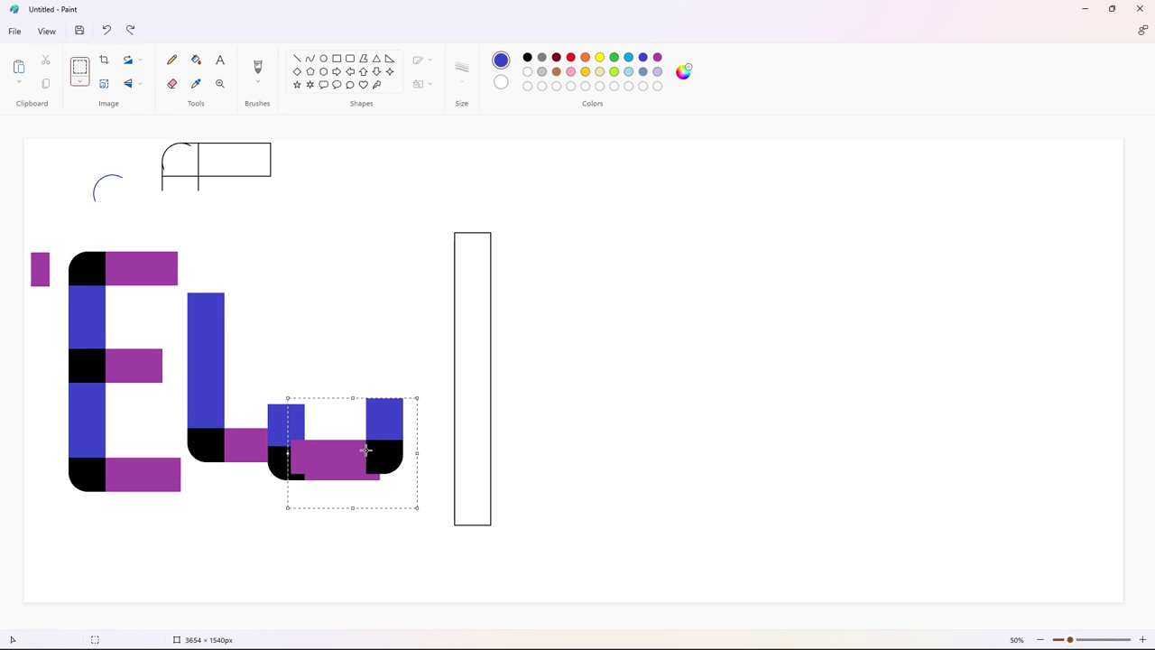
key(ctrl+z)
- Copy only the E's lower corner with its stem, flip it horizontally and align it with the third letter's bottom bar
drag(47, 414, 122, 506)
key(ctrl+c)
key(ctrl+v)
click(134, 84)
click(137, 124)
drag(61, 192, 382, 454)
key(Down)
key(Down)
key(Down)
key(Down)
key(Right)
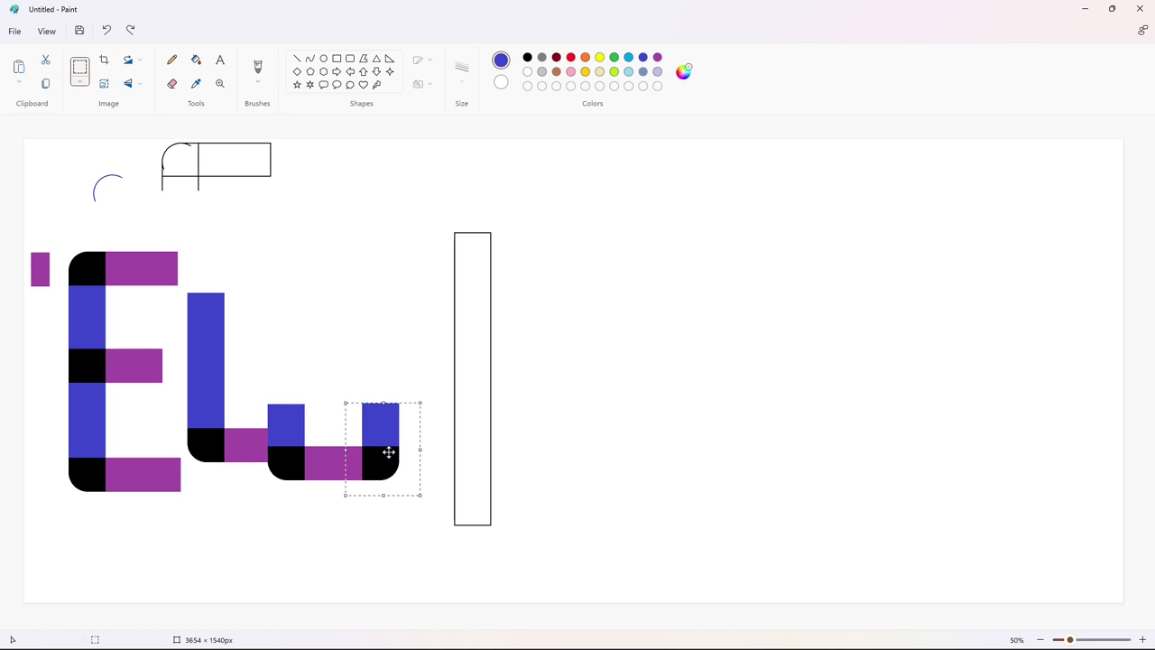
click(594, 488)
- Copy the E's middle block and bar and align them on the third letter's stem above its lower corner
drag(53, 336, 174, 415)
key(ctrl+c)
key(ctrl+v)
drag(77, 189, 304, 386)
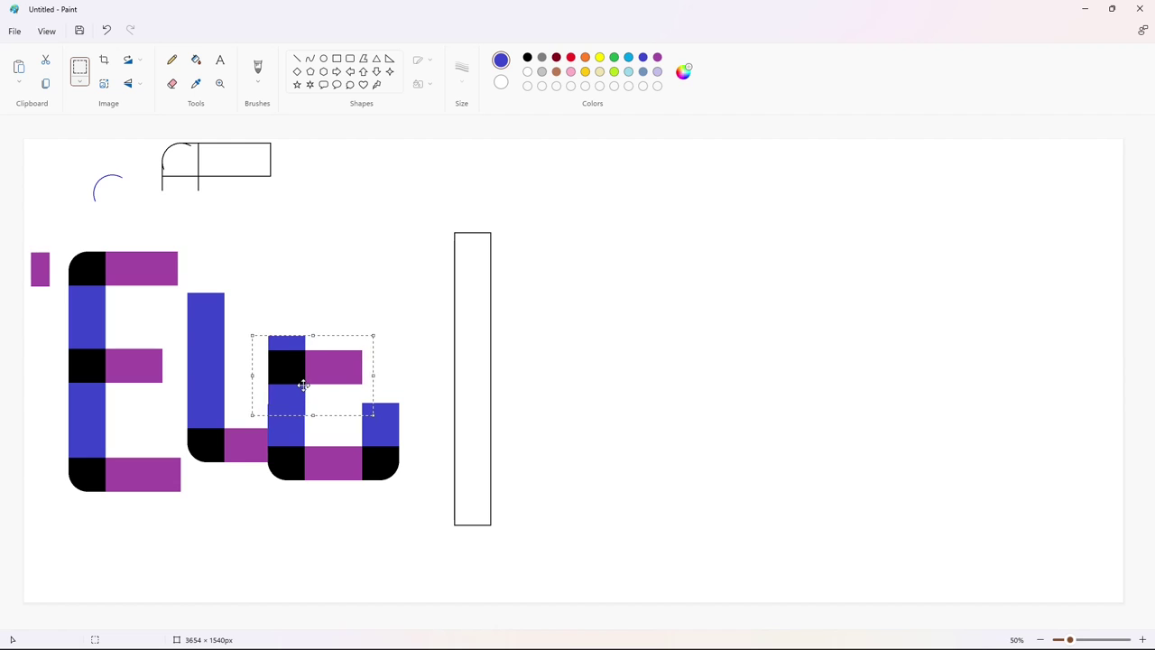
key(Left)
key(Left)
key(Down)
key(Down)
key(Down)
key(Down)
key(Down)
key(Down)
key(Down)
key(Down)
key(Down)
key(Down)
key(Down)
key(Down)
key(Down)
key(Down)
key(Down)
key(Down)
key(Down)
key(Down)
key(Down)
key(Down)
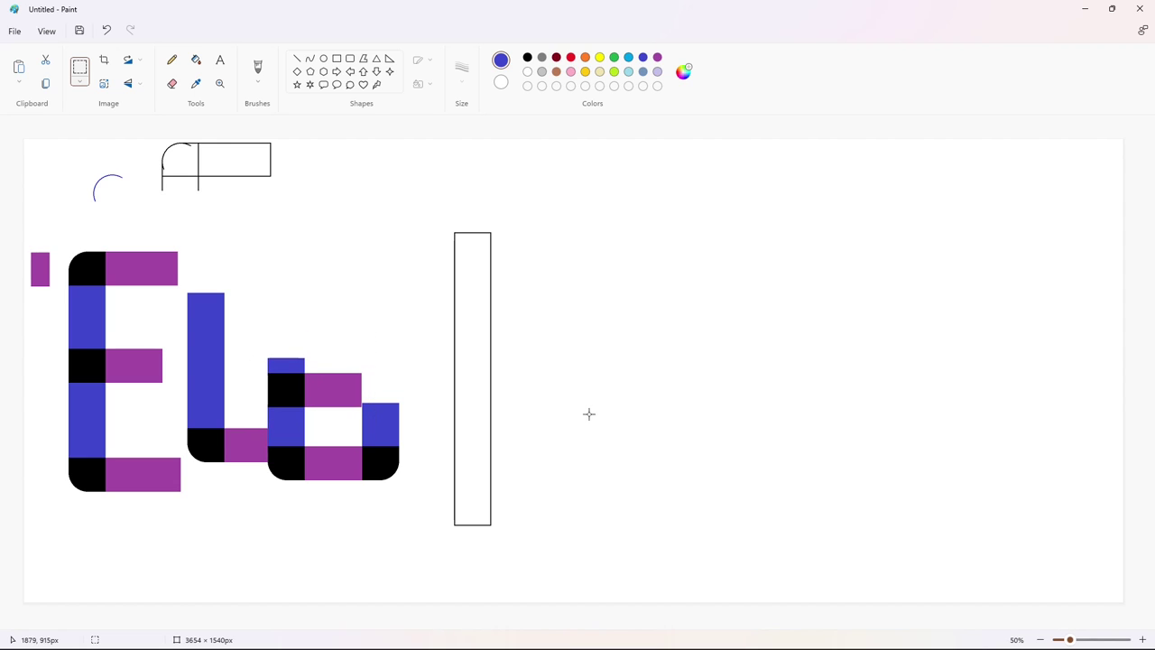
- Copy the E's rounded top corner with part of its bar and place it on top of the third letter's stem
drag(61, 235, 160, 333)
key(ctrl+c)
key(ctrl+v)
drag(56, 200, 289, 333)
key(Down)
key(Down)
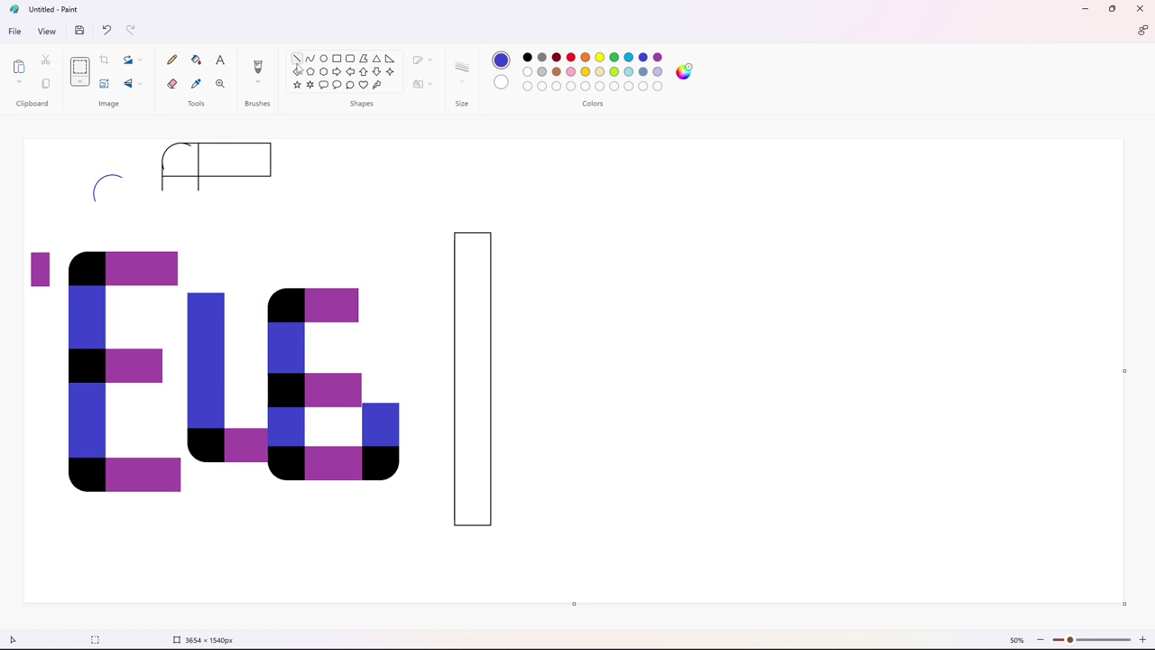
- Shorten the third letter's top and middle bars by cutting off their right ends with white lines and white fill
click(297, 62)
drag(355, 329, 355, 273)
click(195, 61)
click(357, 292)
click(354, 376)
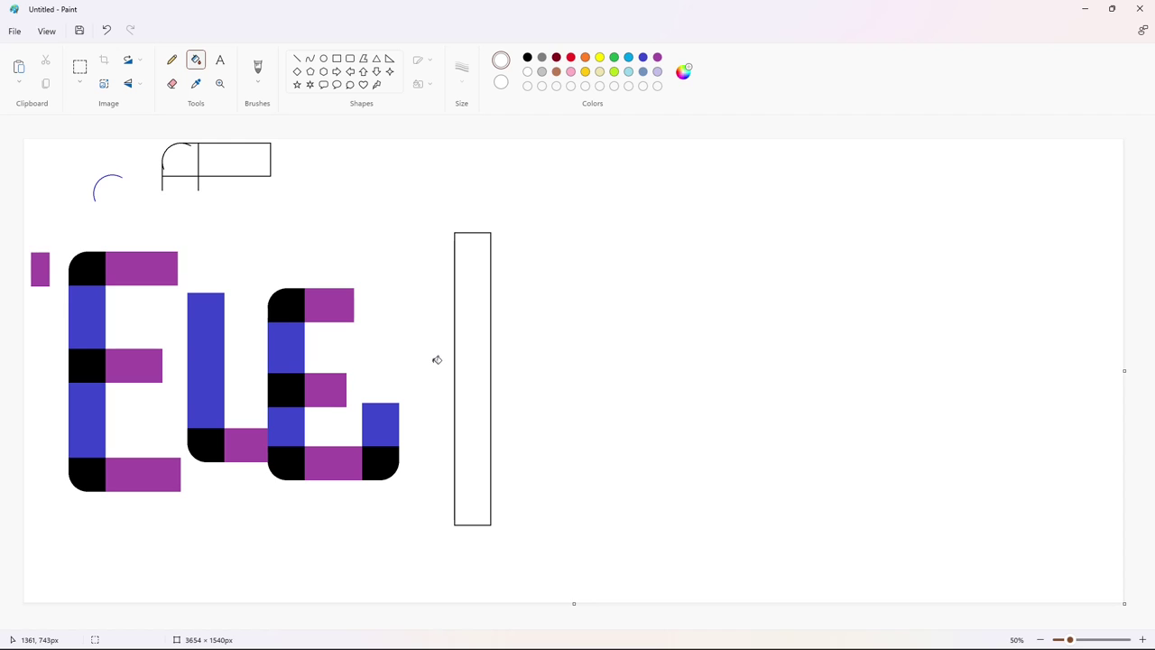
- Try to draw a dark red horizontal line across the third letter's lower-left black block
click(1143, 640)
scroll(776, 569, down, 5)
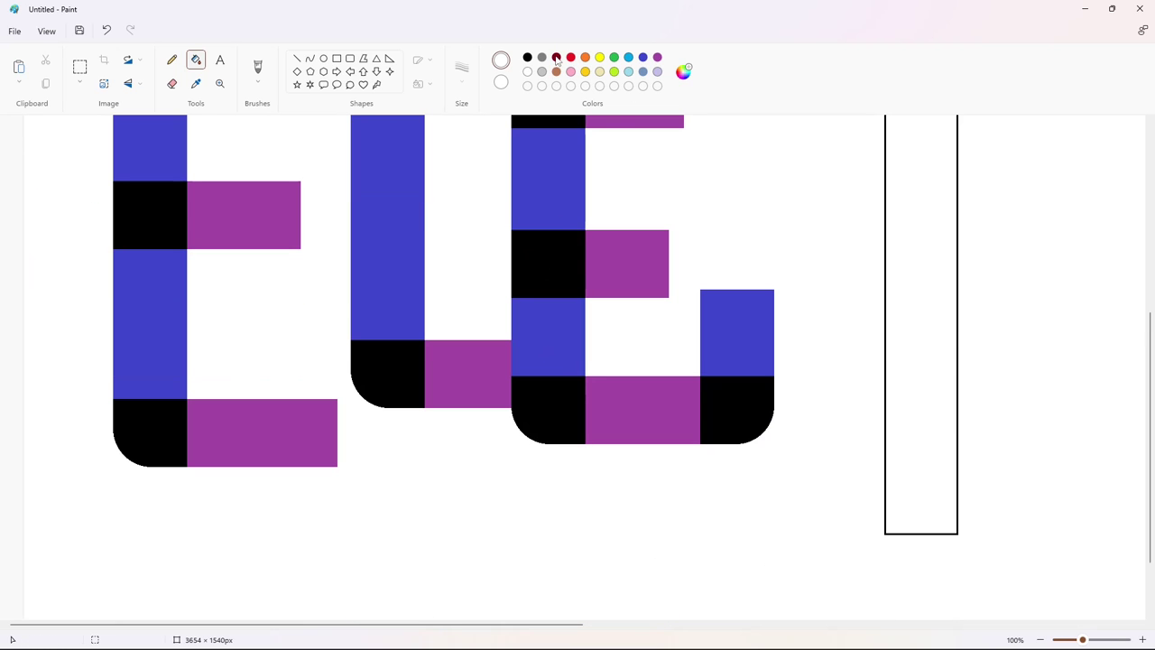
click(556, 57)
click(297, 57)
drag(509, 399, 583, 398)
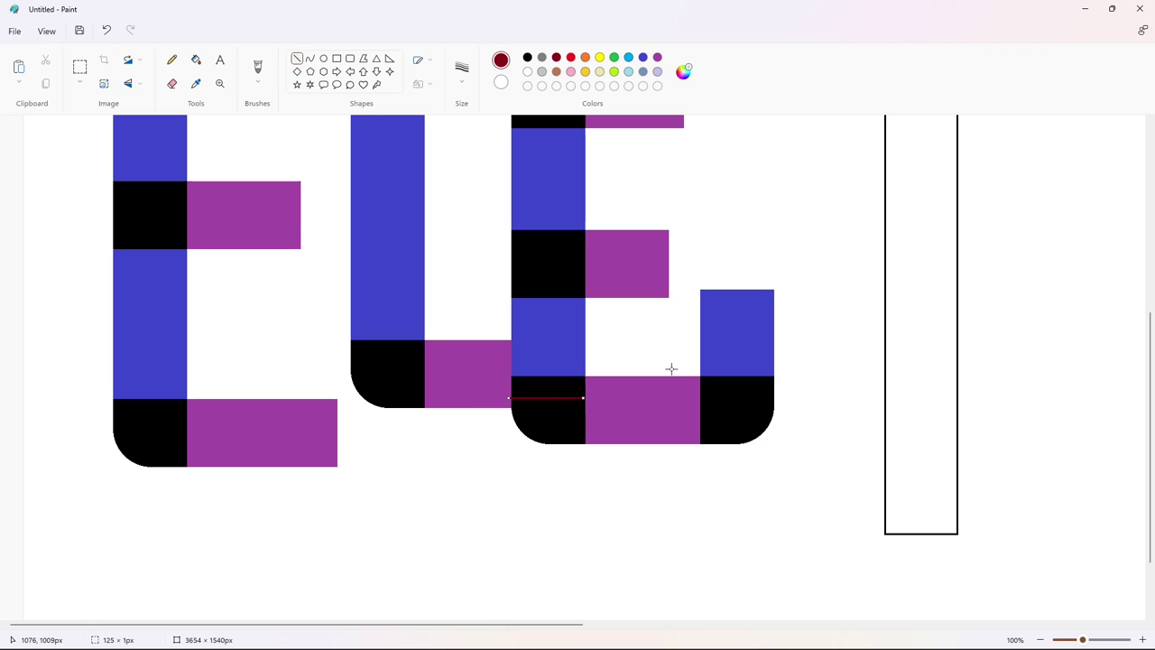
key(ctrl+z)
- Draw two dark red horizontal lines across the third letter's left stem, level with the L bar's lower and upper edges
click(1143, 639)
drag(280, 624, 416, 625)
scroll(418, 587, down, 2)
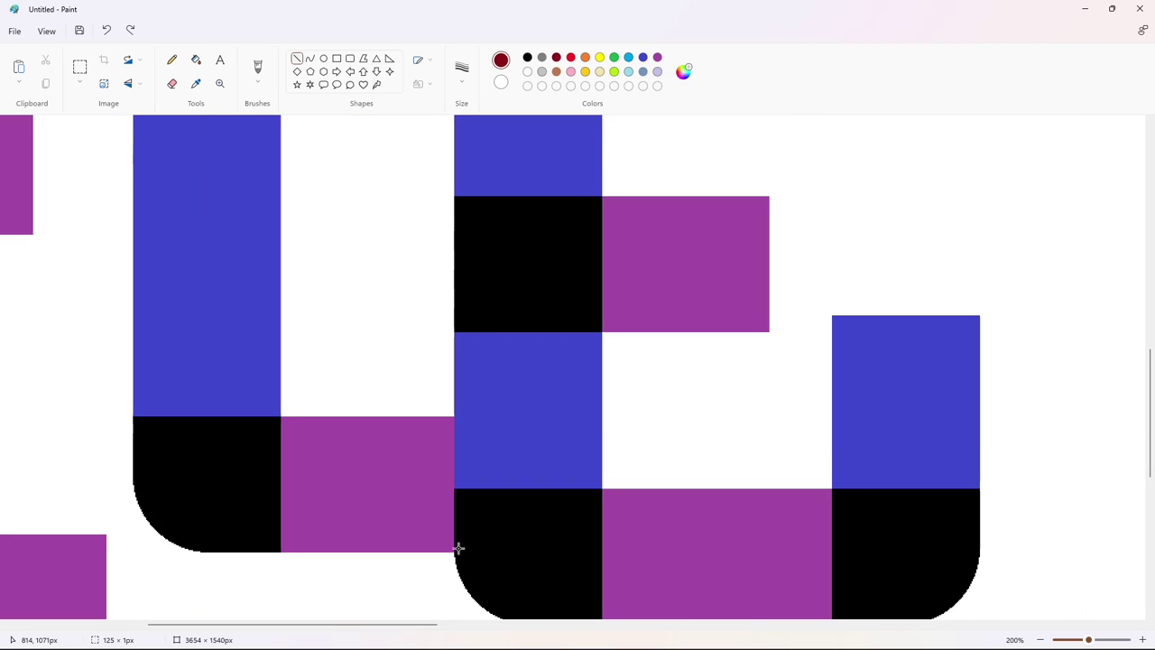
click(79, 67)
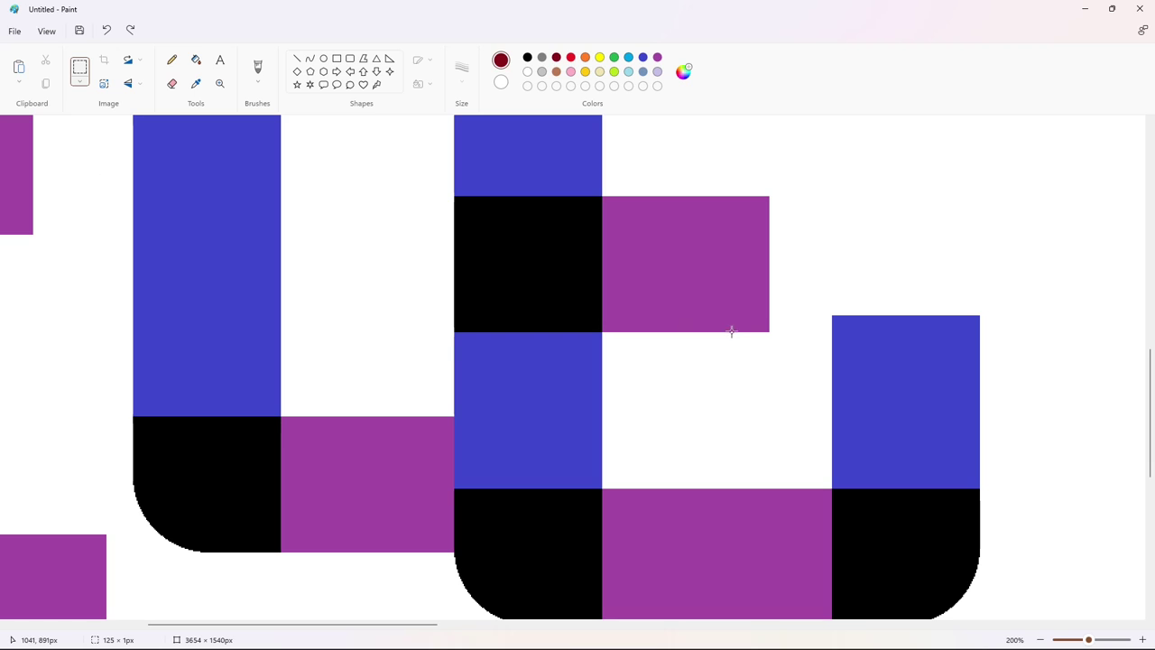
click(298, 59)
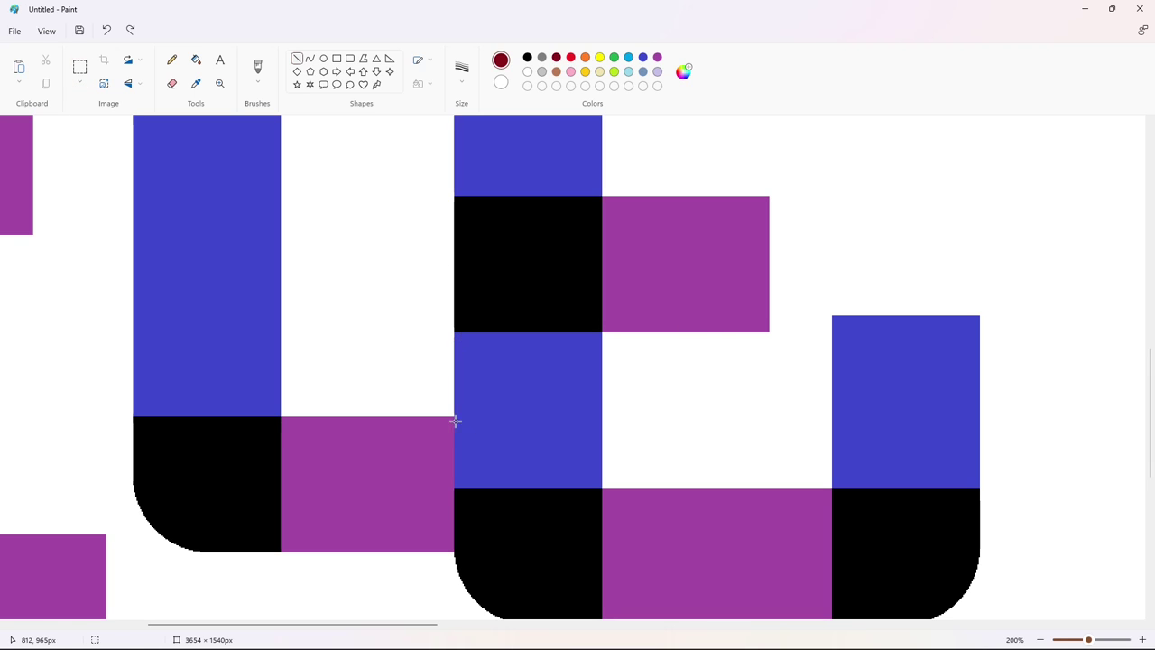
drag(459, 547, 595, 549)
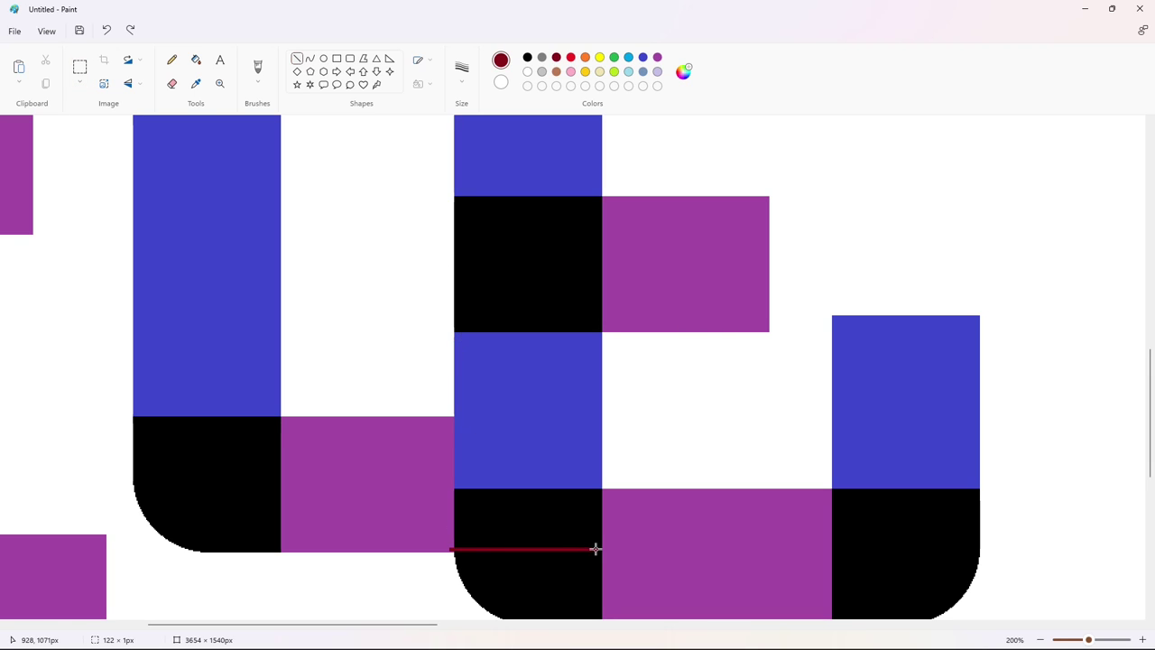
click(698, 531)
drag(461, 421, 629, 418)
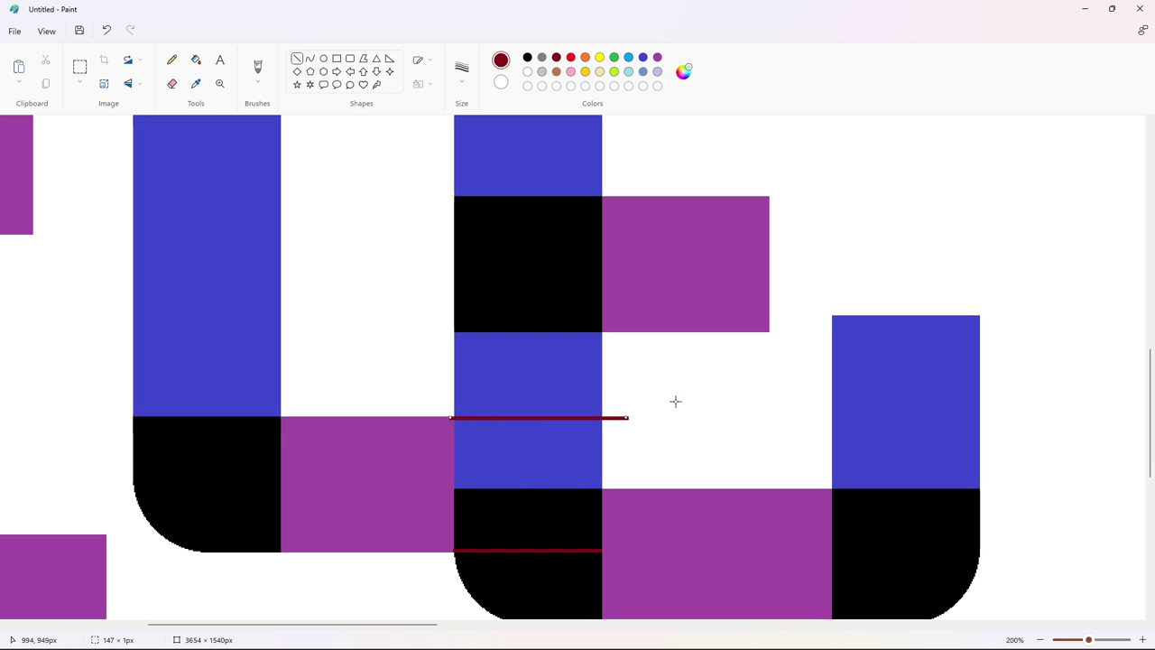
- Fill the stem and black block areas between the two lines dark red to mark the overlap with the L's bar
click(196, 60)
click(511, 456)
click(532, 516)
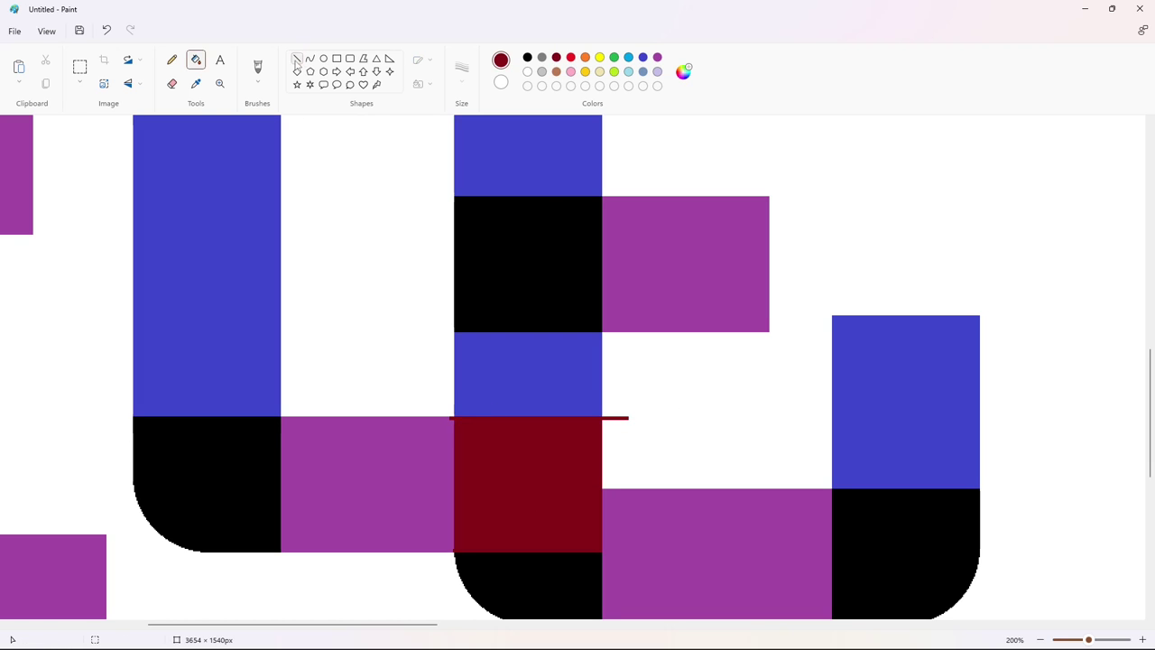
- Cover the red line end protruding over the L's bar with purple and fill the stub beyond the stem white
click(297, 64)
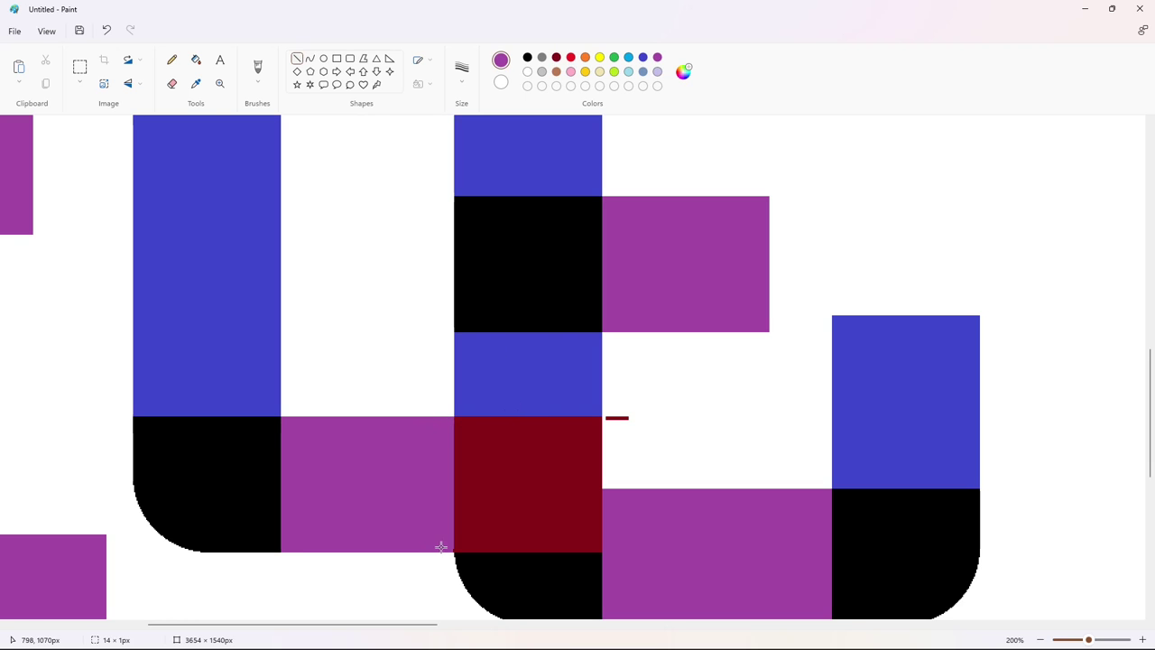
click(195, 60)
click(528, 72)
click(619, 418)
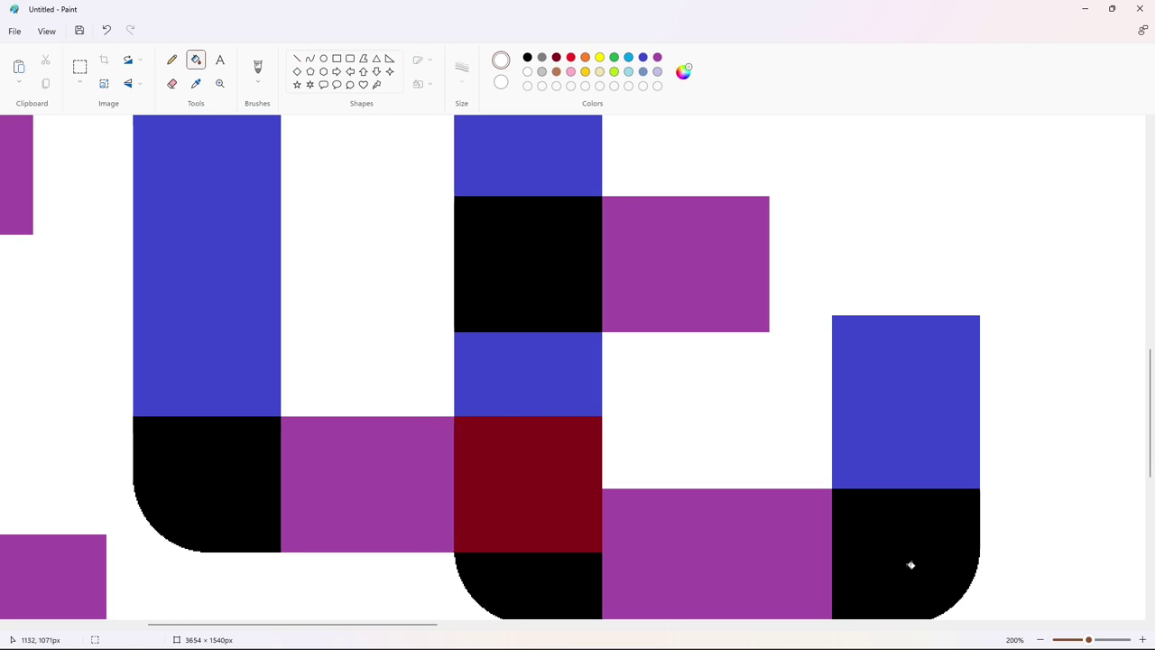
- Draw two vertical indigo lines upward from the corners of the third letter's short right stem, extending its edges
click(1040, 640)
click(1040, 640)
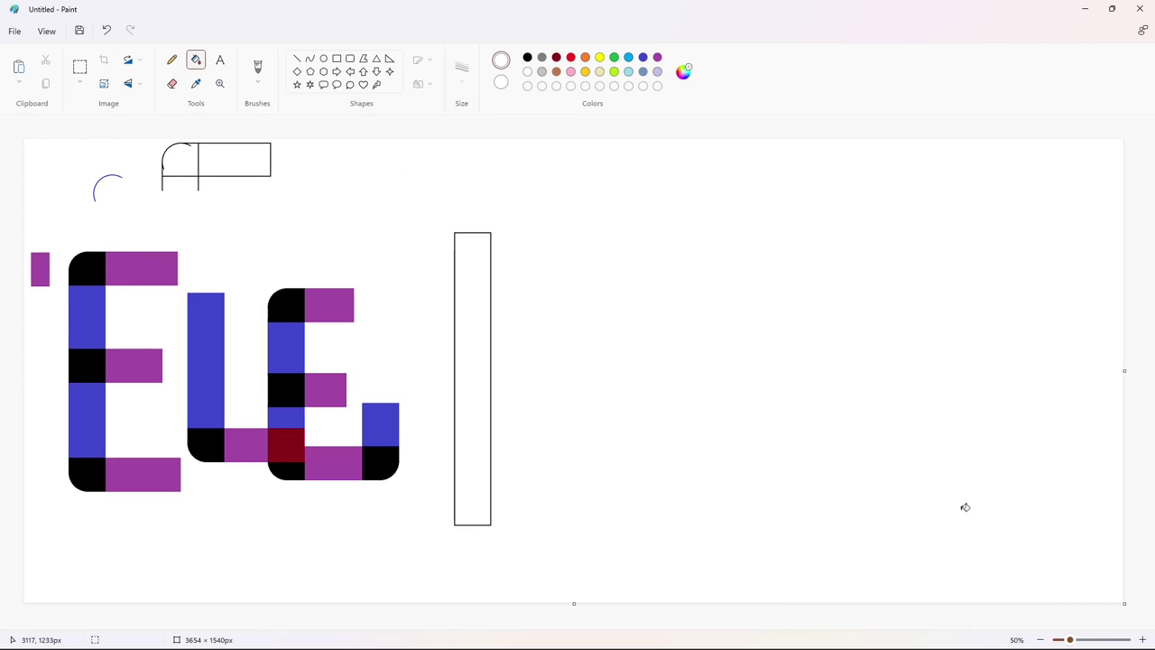
click(1142, 639)
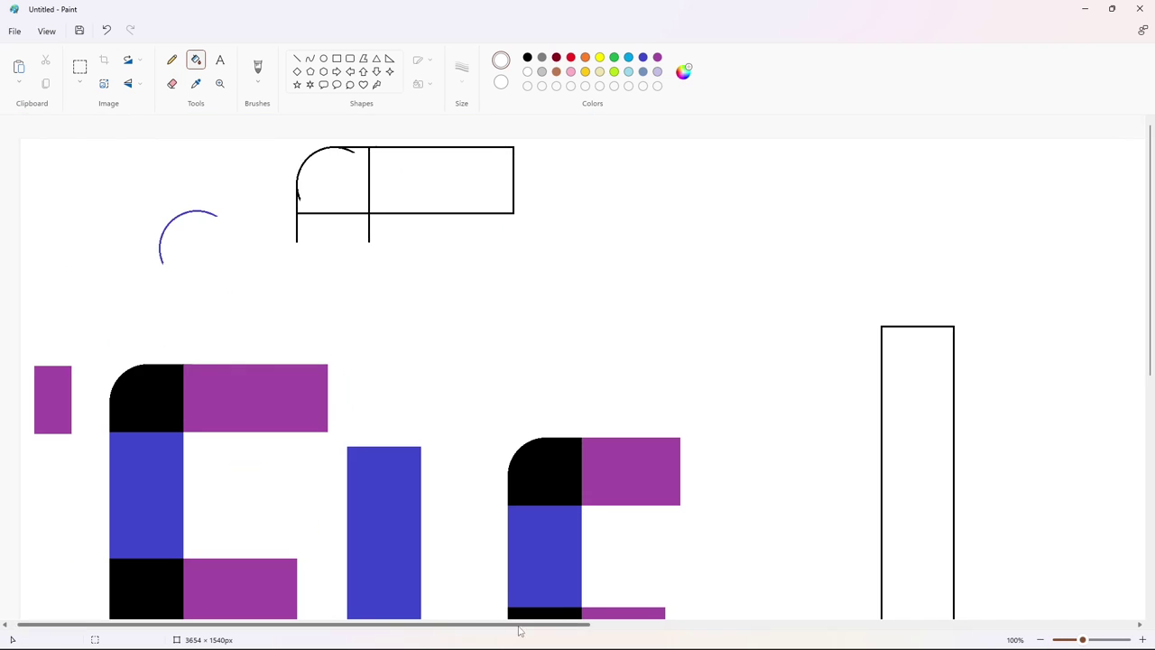
click(297, 58)
click(644, 58)
drag(326, 416, 325, 116)
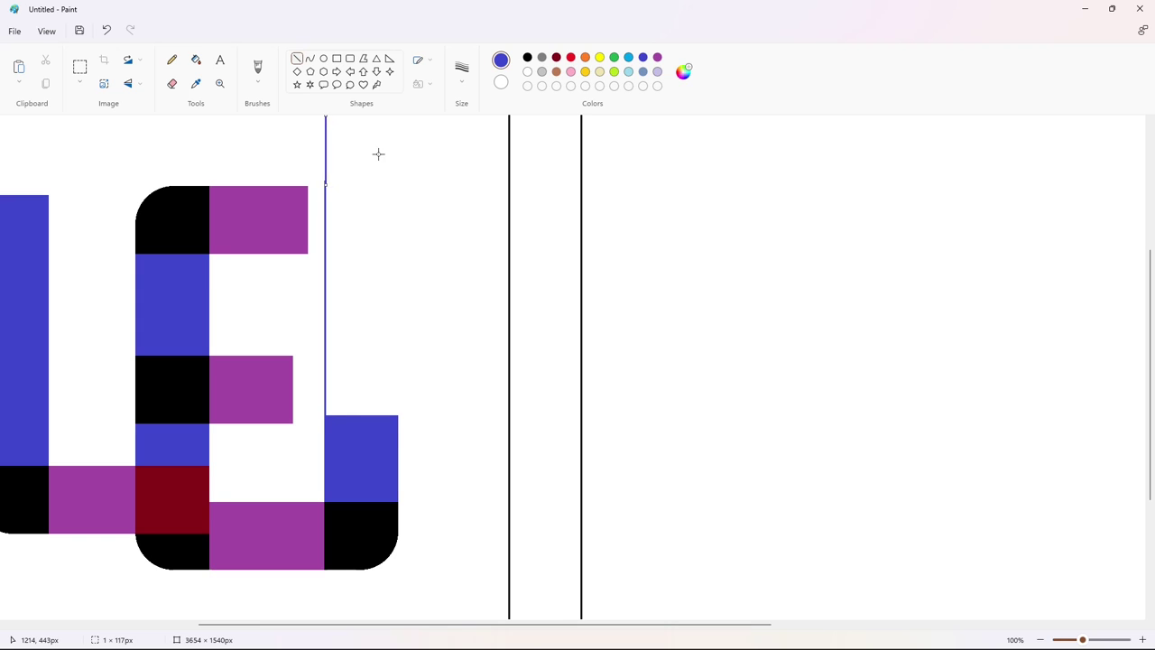
drag(394, 417, 395, 116)
key(Right)
key(Right)
key(Right)
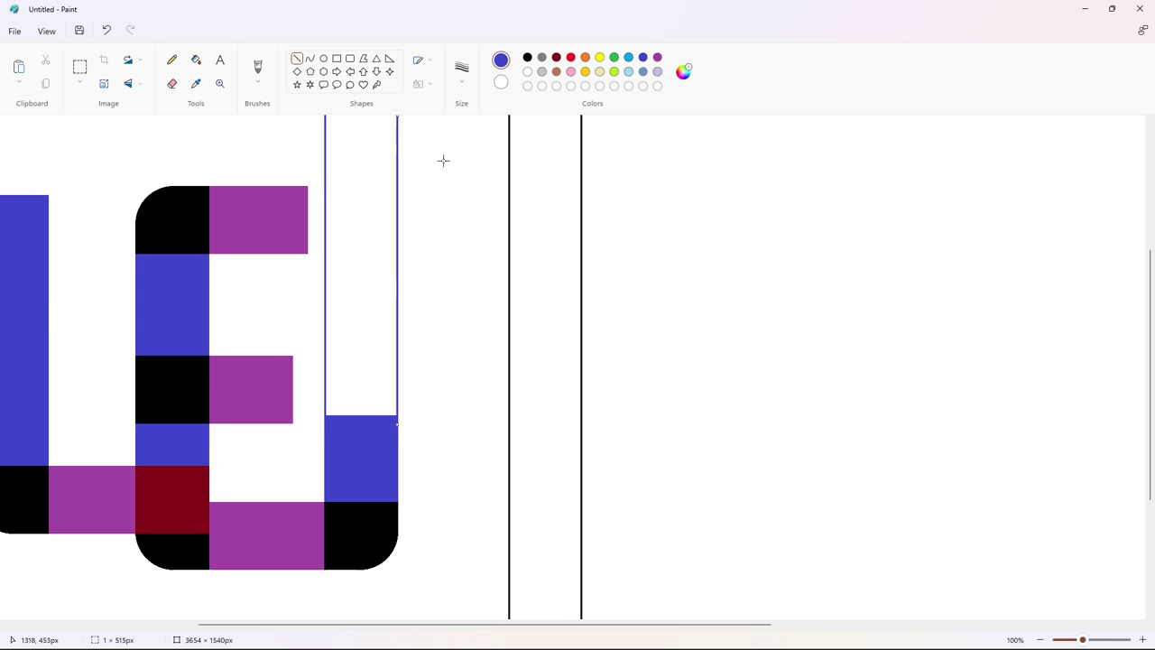
scroll(716, 386, up, 2)
click(1040, 639)
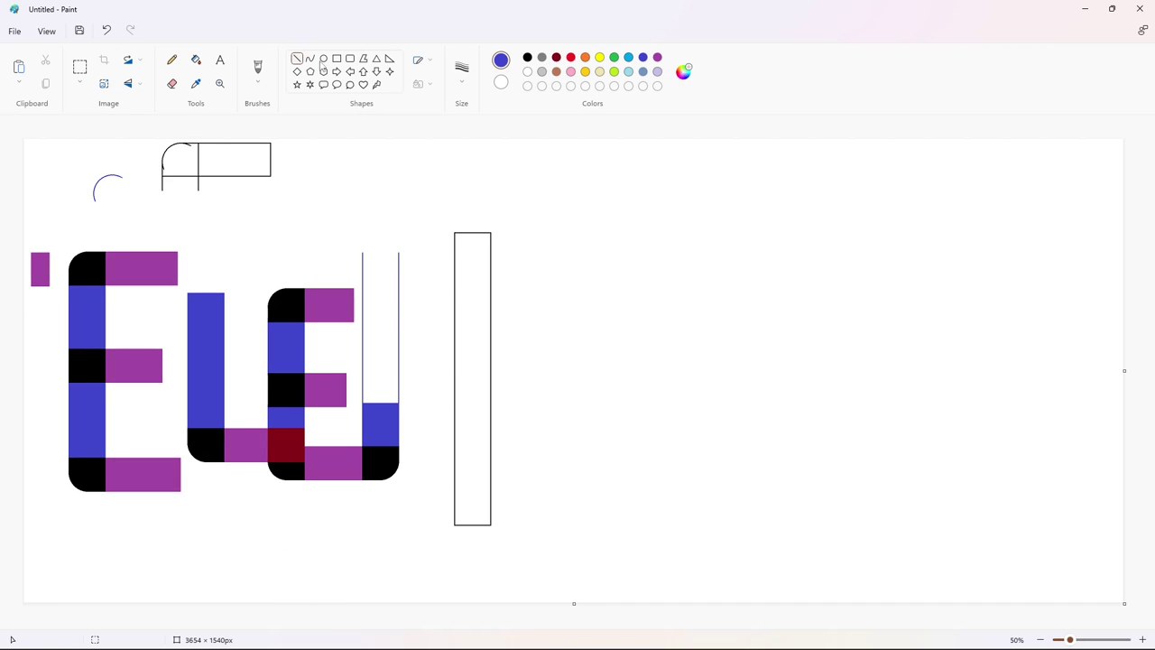
click(528, 58)
mouse_move(436, 411)
mouse_down()
mouse_move(352, 186)
mouse_move(480, 527)
mouse_up()
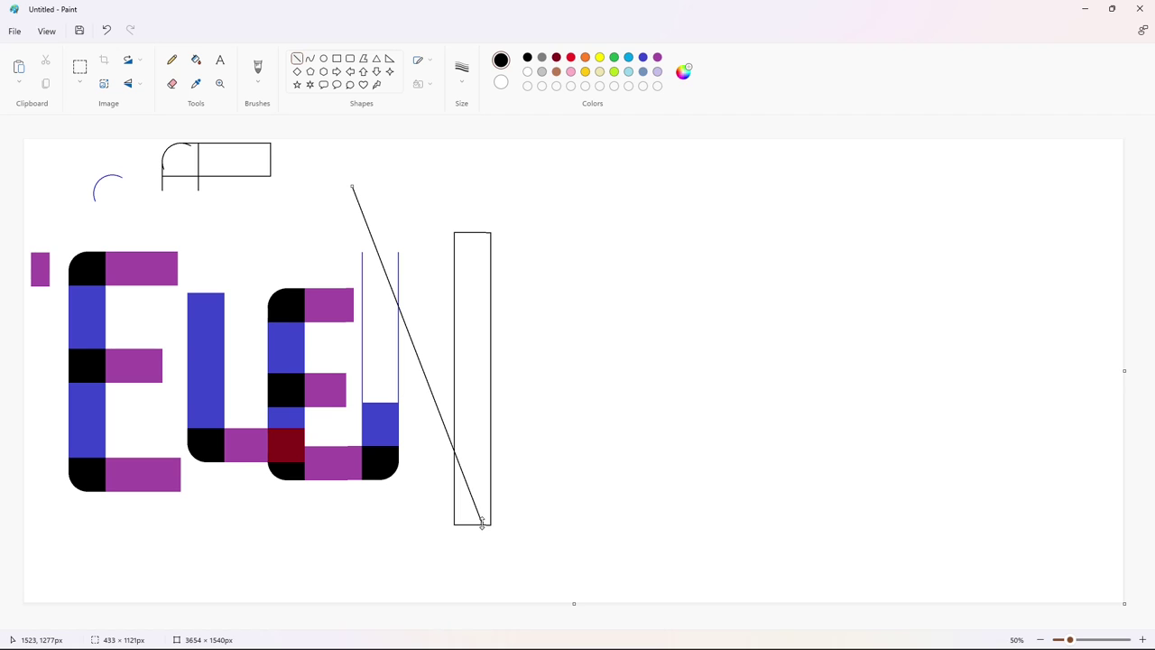
key(ctrl+z)
- Copy the tall empty rectangle outline and place the copy near the canvas's far right edge
click(79, 67)
drag(434, 196, 553, 596)
key(ctrl+c)
key(ctrl+v)
drag(99, 298, 1118, 328)
- Erase the original tall rectangle beside the letters by filling it black and then white
click(196, 60)
click(527, 72)
click(527, 57)
click(473, 251)
click(527, 72)
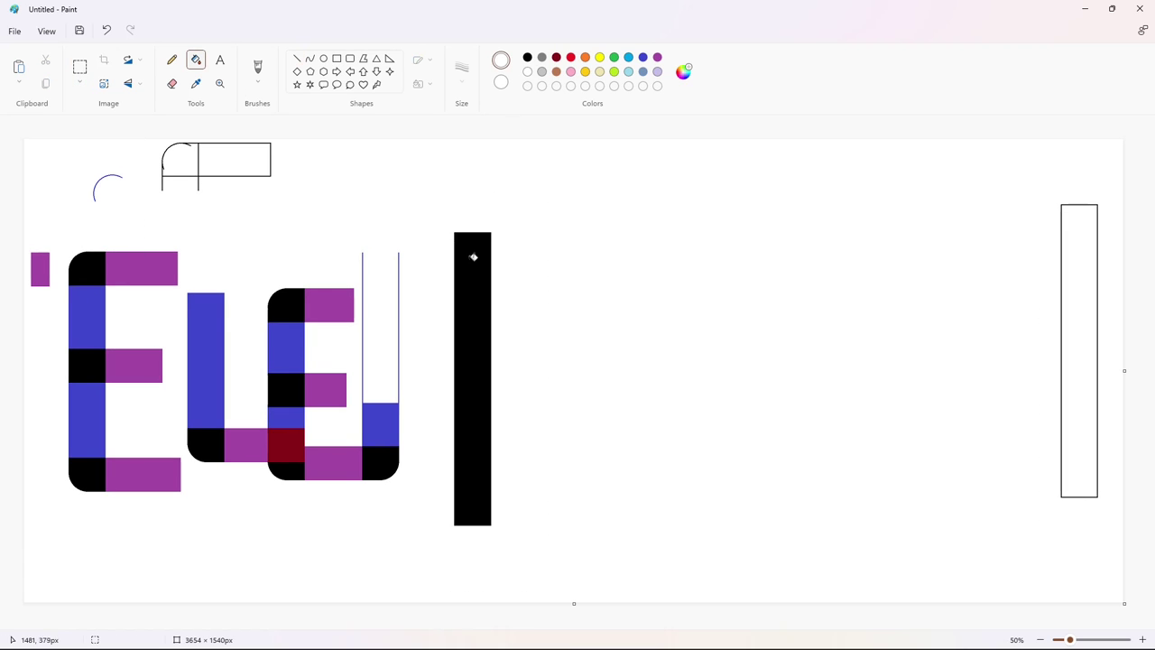
click(472, 256)
- Draw a long black diagonal line sloping down to the right and move it beside the tall rectangle
click(297, 59)
mouse_move(382, 262)
mouse_down()
mouse_move(482, 536)
mouse_move(367, 224)
mouse_up()
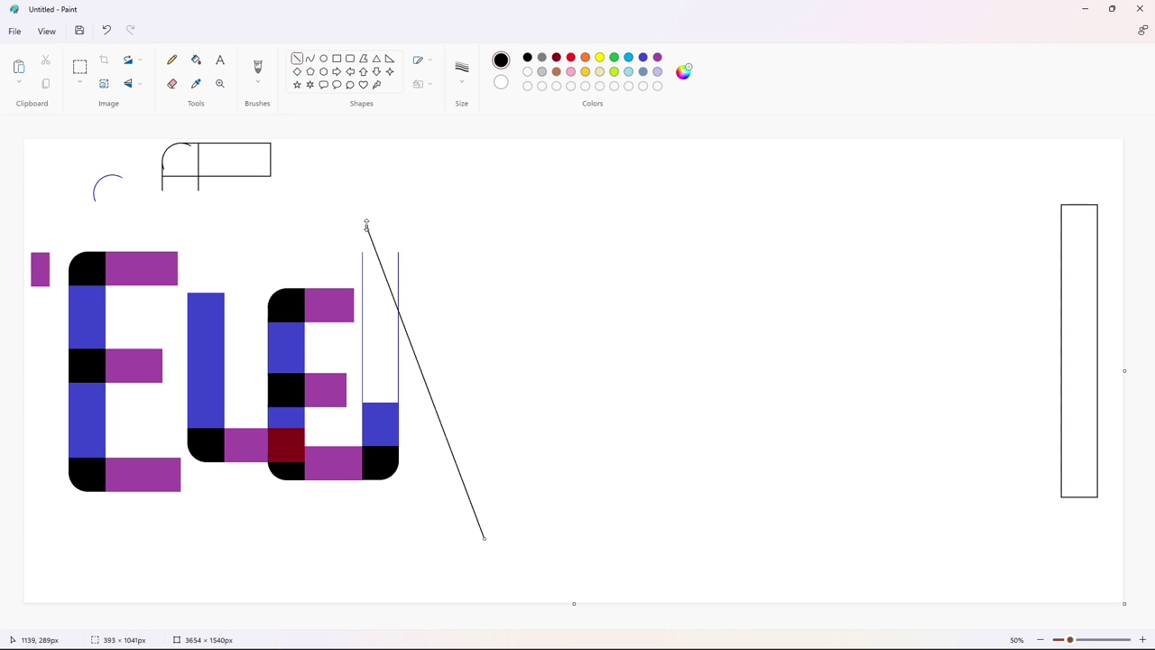
drag(482, 537, 485, 542)
drag(436, 408, 964, 376)
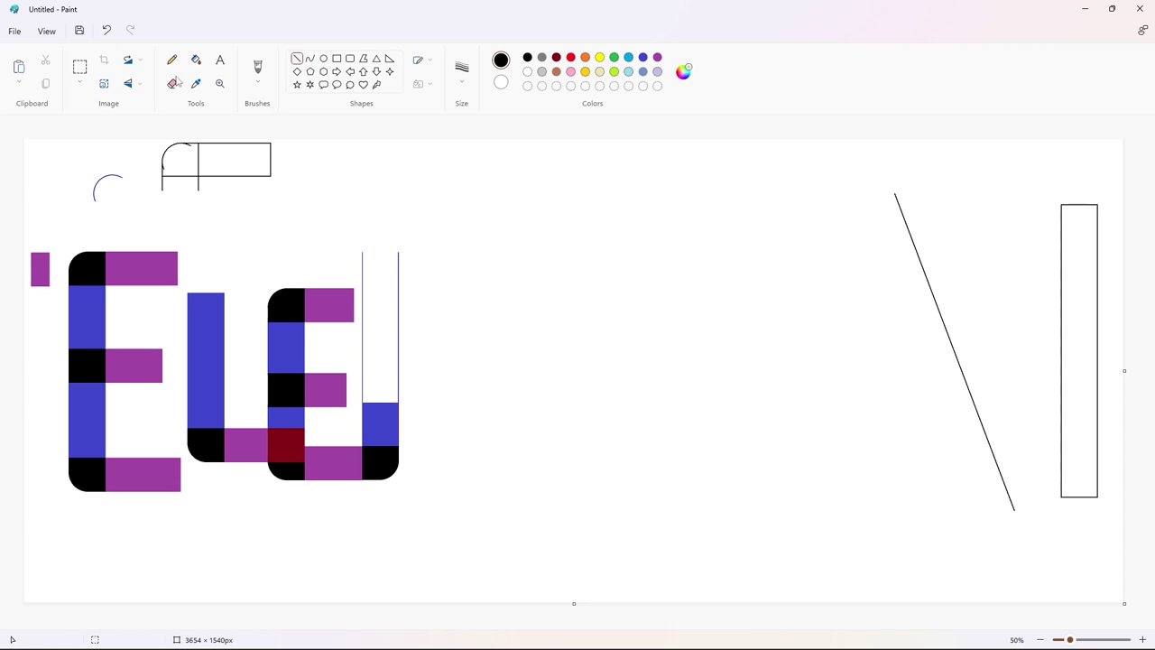
- Copy the black diagonal line and place the copy across the vertical indigo lines
click(79, 67)
drag(826, 161, 1020, 573)
key(ctrl+c)
key(ctrl+v)
drag(126, 281, 396, 330)
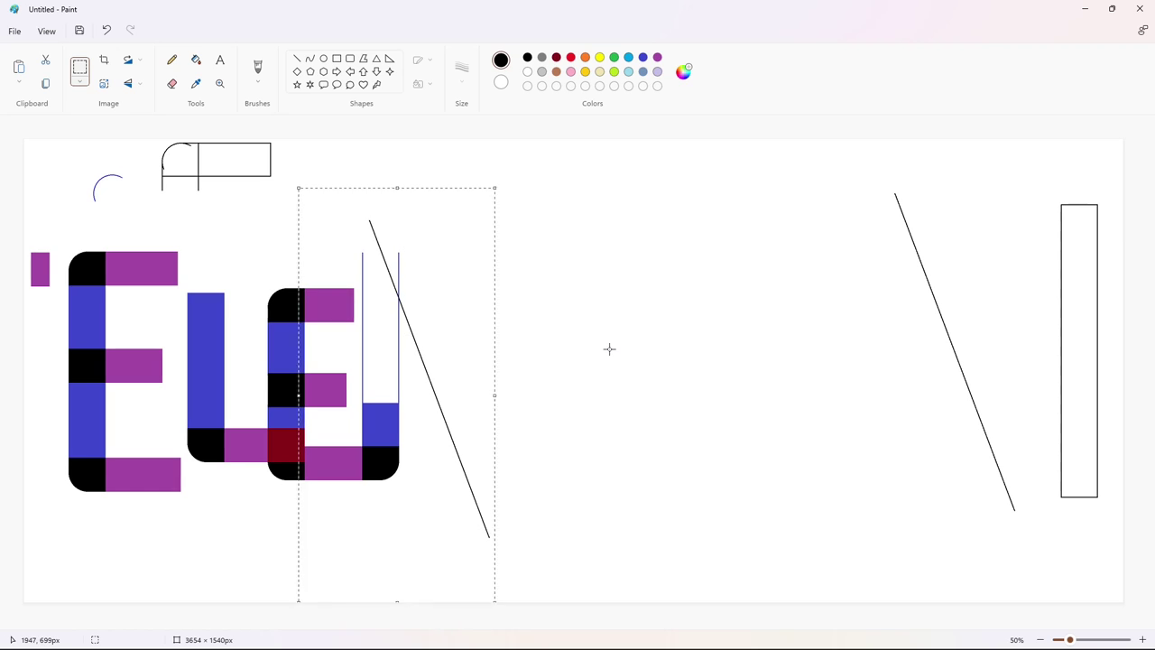
click(609, 349)
- Add a second parallel diagonal copy below the first, passing through the upper right corner of the short indigo stem
key(ctrl+v)
drag(106, 230, 359, 308)
drag(373, 301, 386, 356)
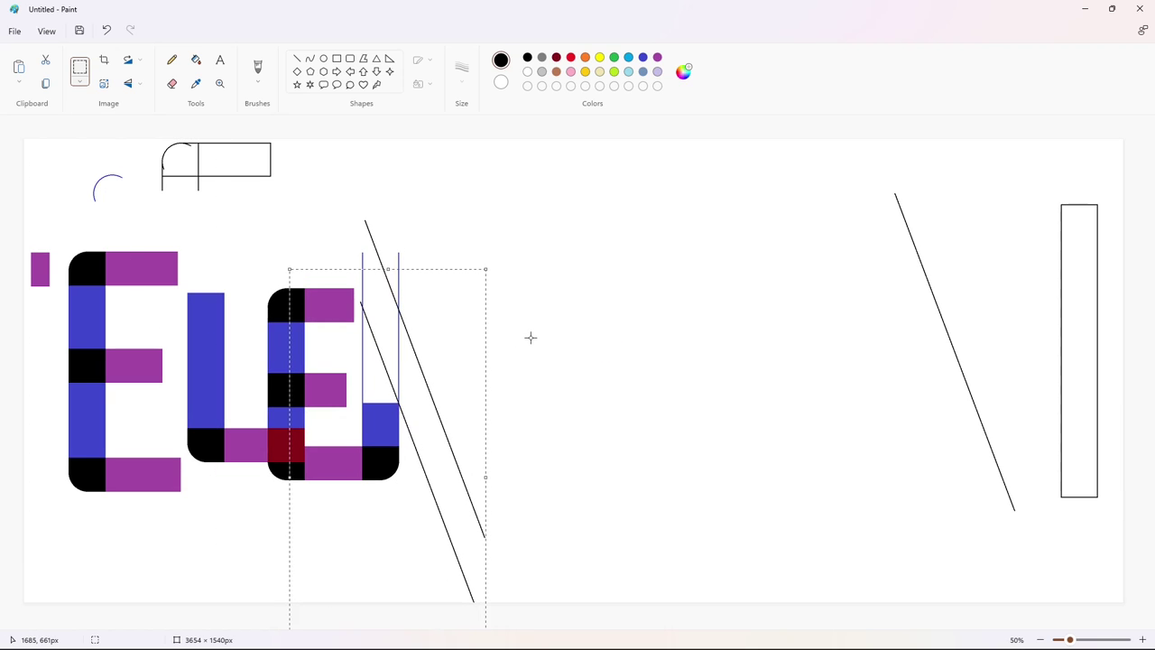
click(530, 338)
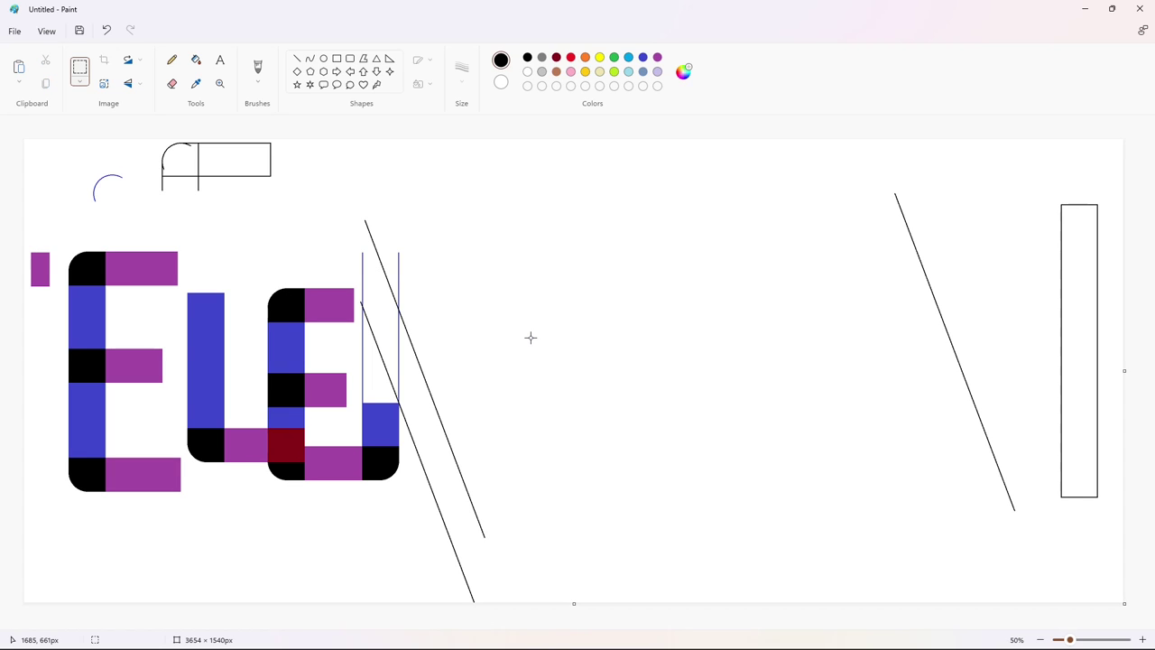
- Recolor both diagonal lines crossing the indigo guides dark red
click(1142, 640)
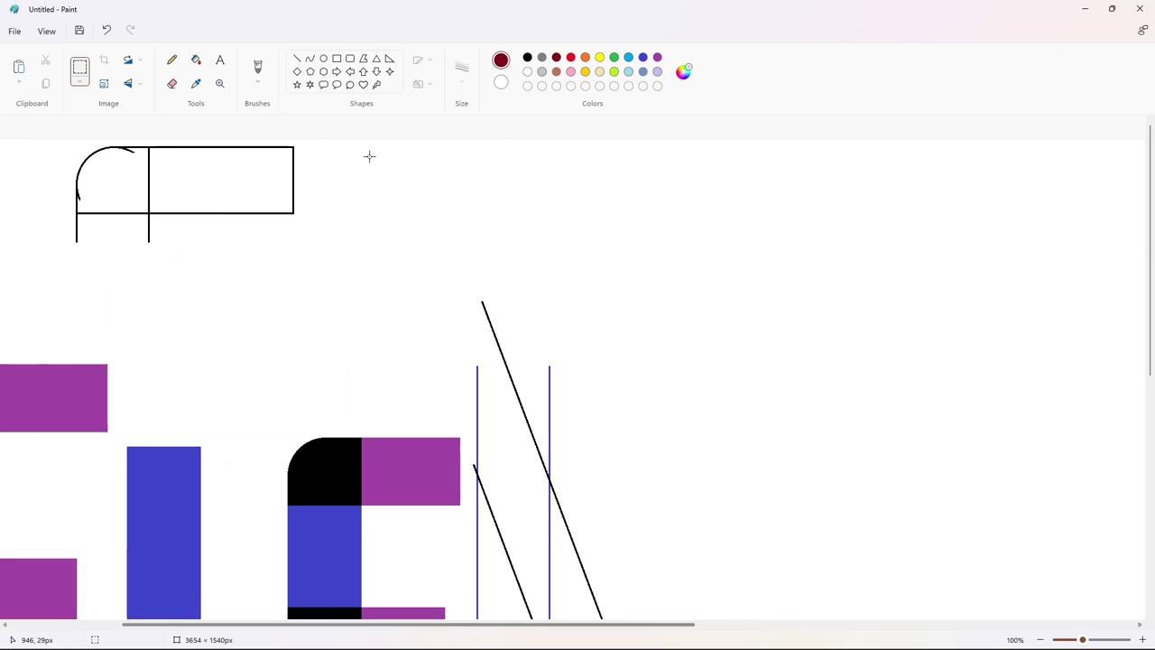
click(196, 59)
scroll(578, 292, down, 6)
click(577, 291)
click(532, 359)
scroll(846, 490, up, 3)
scroll(846, 489, down, 3)
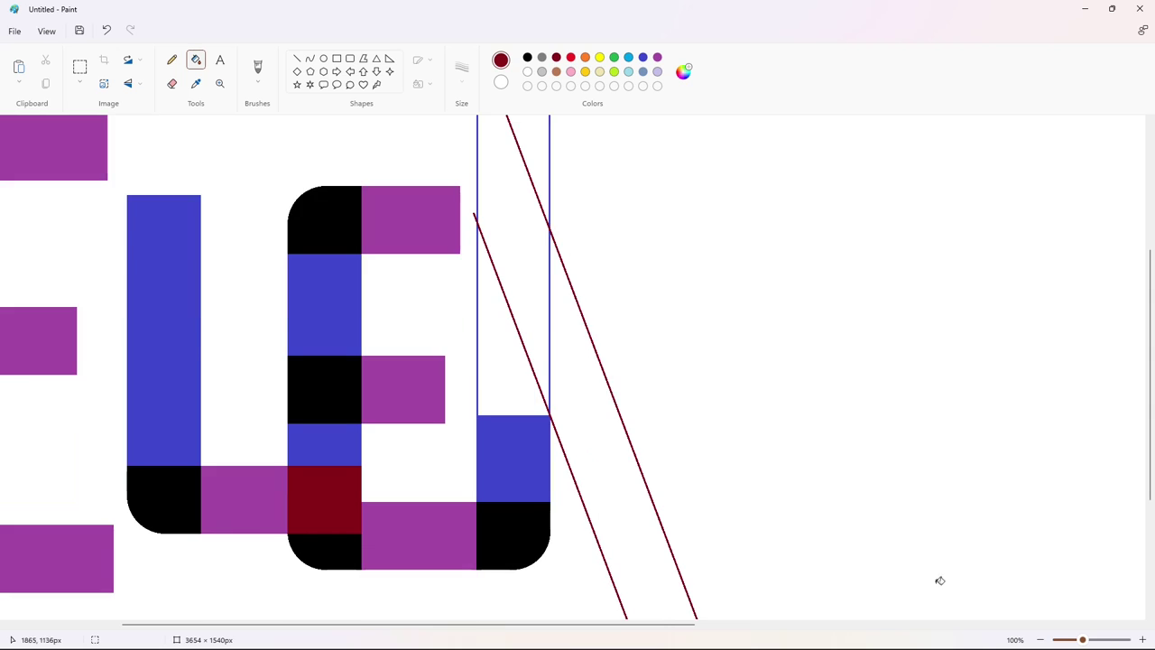
- Draw a black circle as wide as the gap between the indigo lines and move it into the empty area beside them
click(1040, 640)
click(323, 59)
click(527, 57)
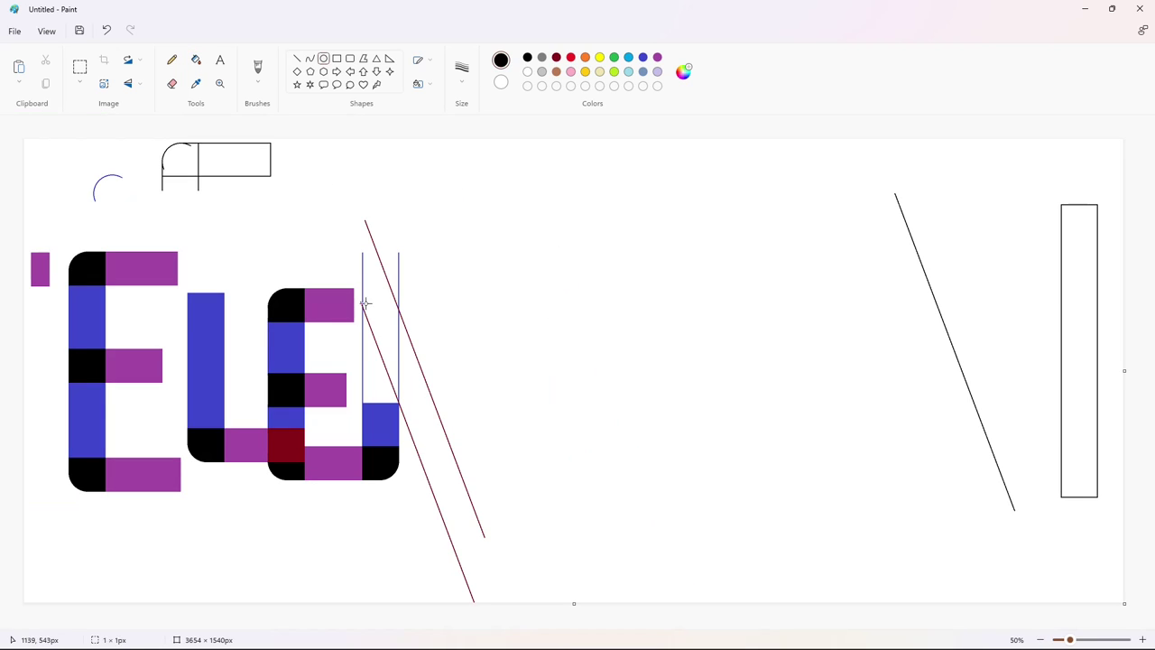
mouse_move(362, 297)
mouse_down()
mouse_move(402, 339)
mouse_move(384, 323)
mouse_move(400, 299)
mouse_move(377, 321)
mouse_up()
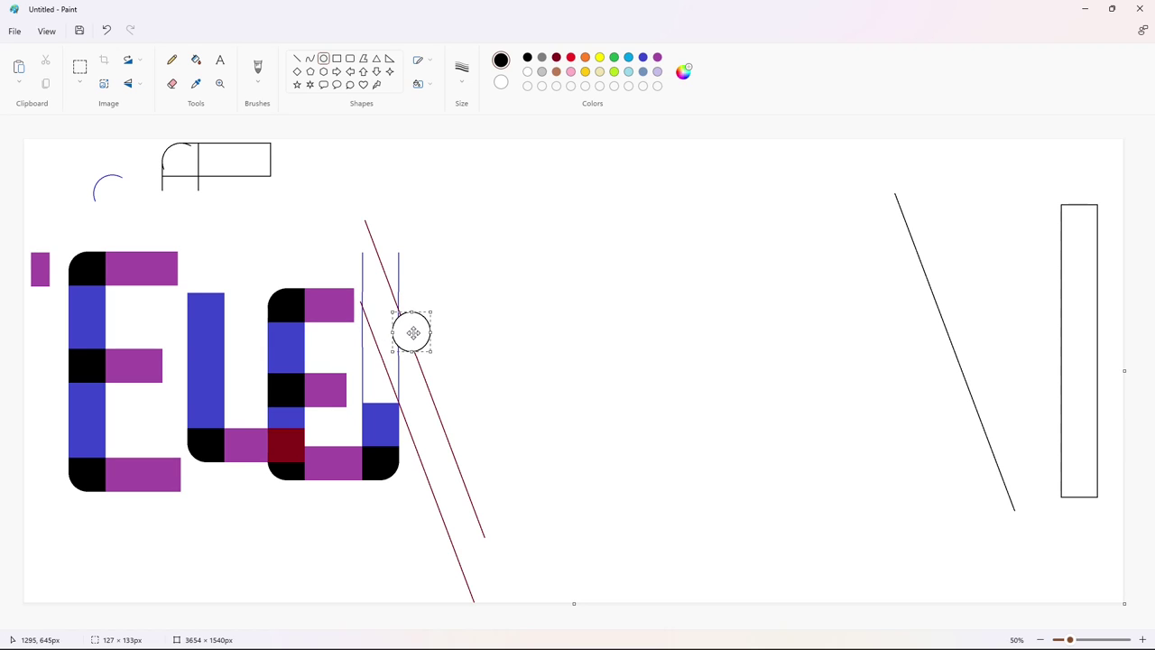
drag(383, 319, 551, 250)
- Try to fit a copy of the circle between the indigo lines so that it meets the dark red diagonals, then undo it
click(444, 175)
key(ctrl+c)
click(1143, 640)
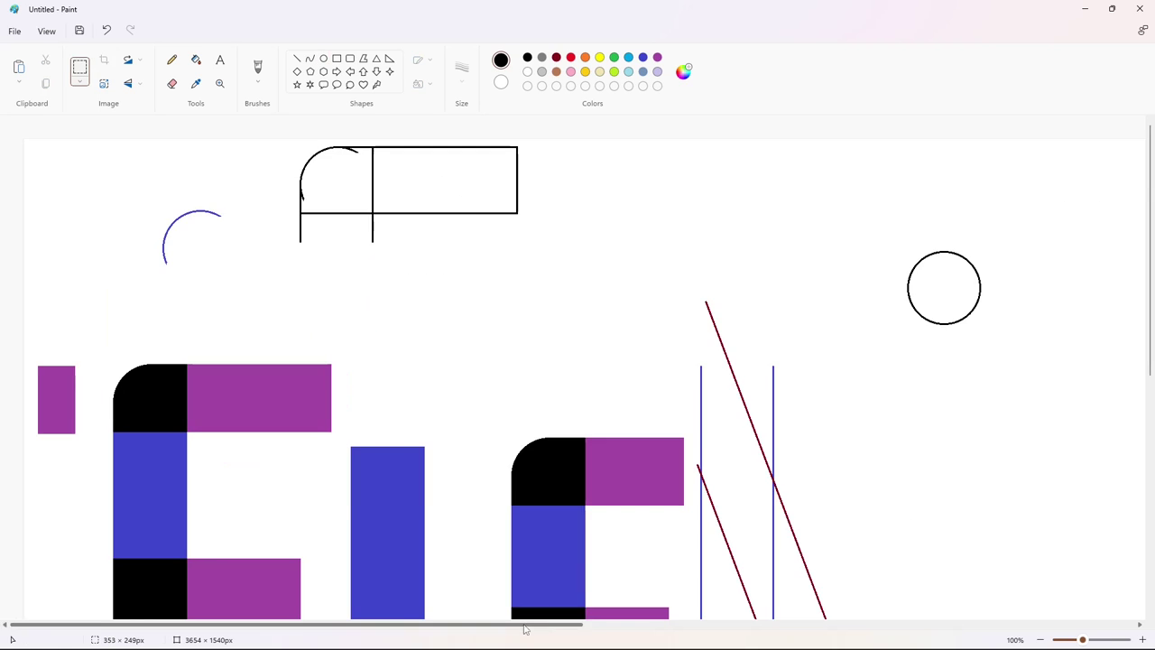
drag(525, 625, 626, 624)
scroll(647, 521, down, 2)
key(ctrl+v)
drag(108, 207, 542, 318)
key(Left)
key(Down)
key(Down)
key(Down)
key(Down)
key(Down)
key(Down)
key(Down)
key(Down)
key(Down)
key(Down)
key(Down)
key(Down)
key(Down)
key(Down)
key(Down)
key(Down)
key(Down)
key(Down)
key(Down)
key(Down)
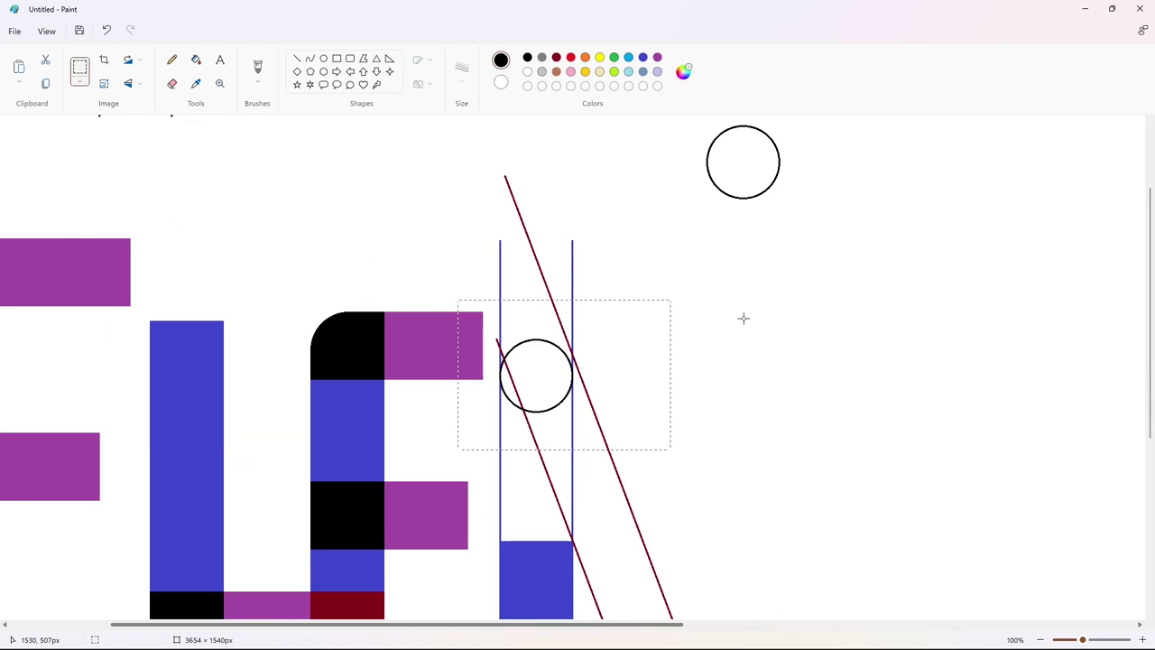
key(Up)
key(Up)
key(Up)
key(Up)
key(Up)
key(Up)
key(Up)
key(Up)
key(Up)
key(Up)
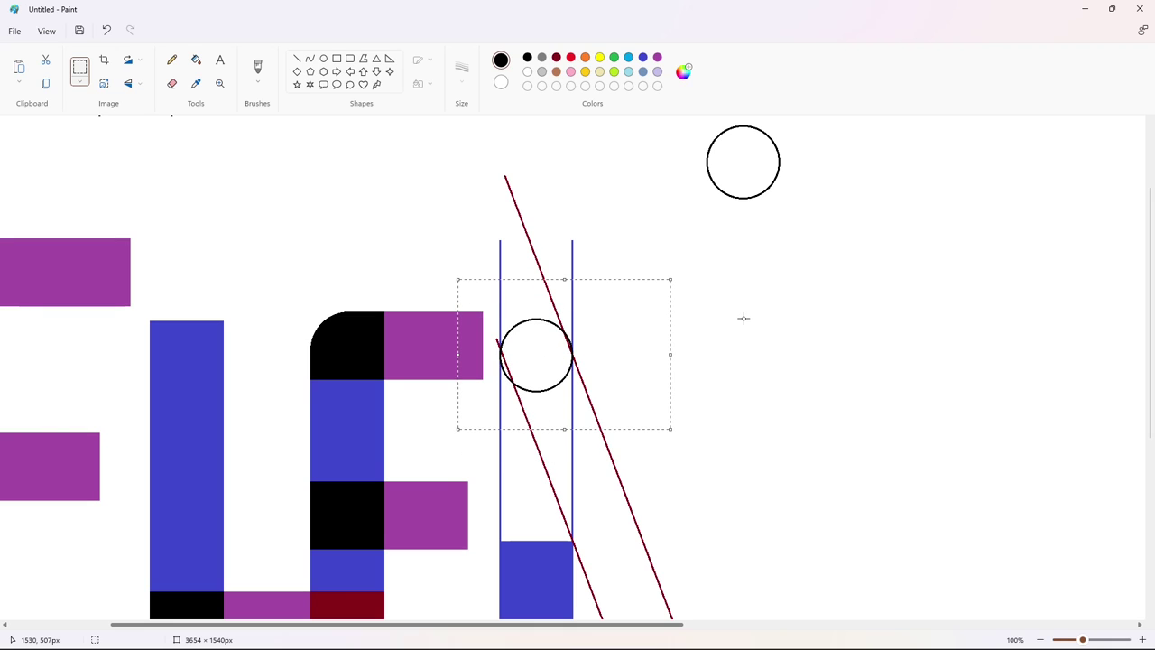
key(Up)
key(Up)
key(Up)
key(Up)
key(Down)
key(Down)
key(Down)
key(Down)
key(Down)
key(Down)
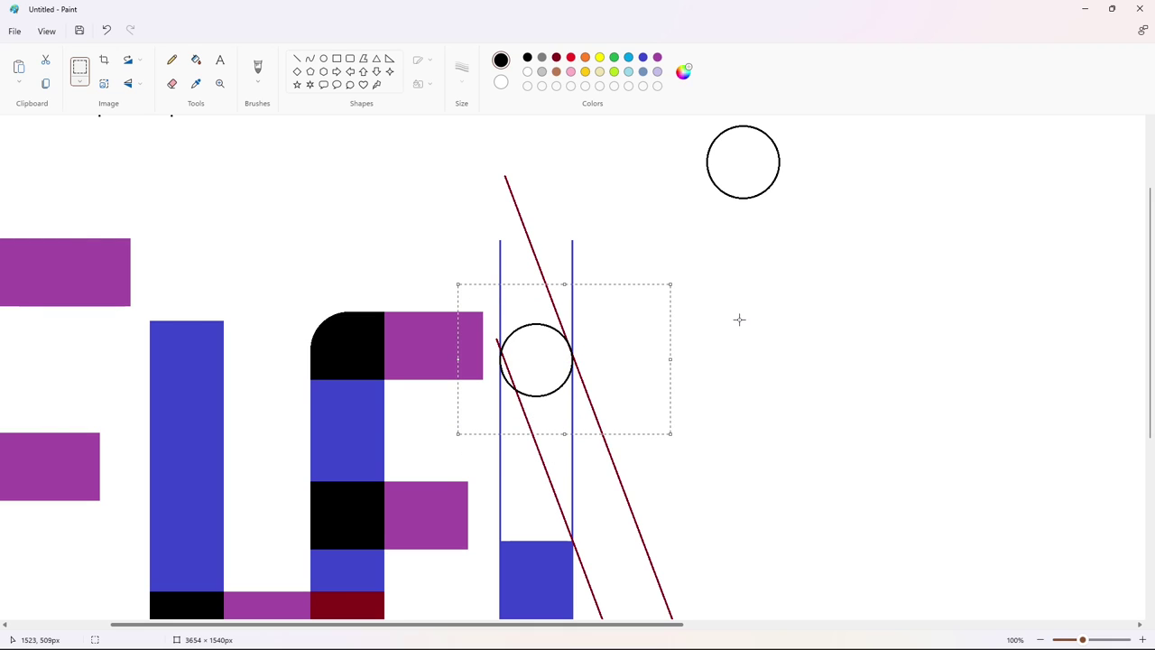
key(ctrl+z)
key(ctrl+minus)
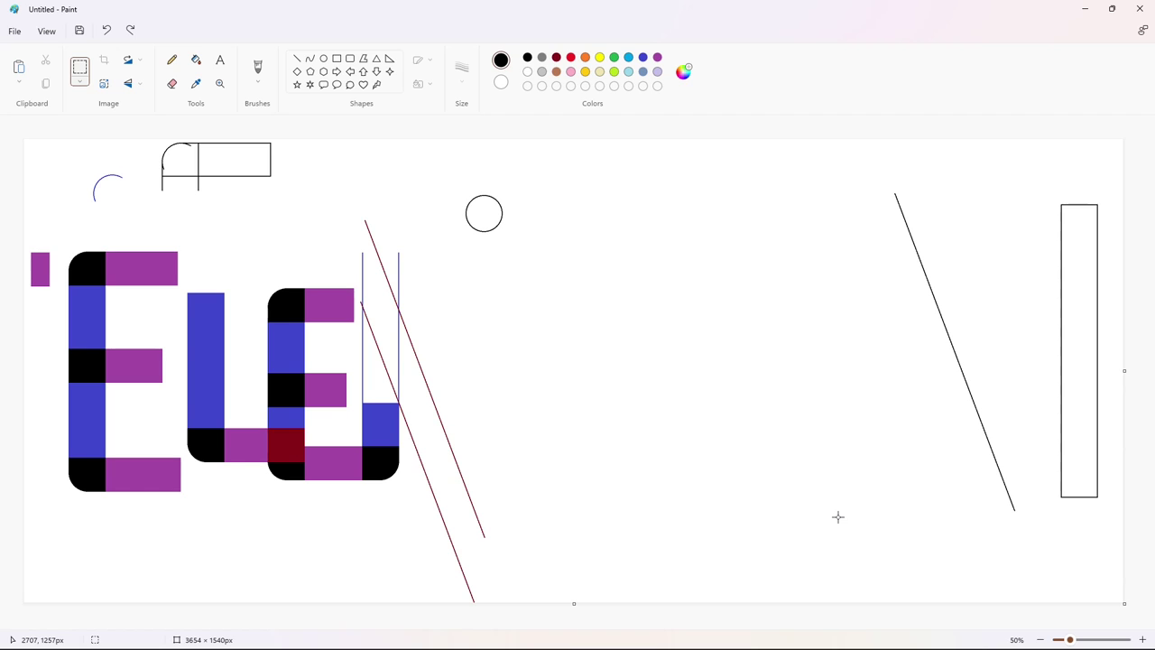
key(ctrl+v)
drag(72, 183, 389, 321)
key(ctrl+z)
- Draw a black circle about 121 × 122 px with no fill, fitting exactly between the two vertical indigo lines
click(1143, 639)
drag(424, 624, 584, 614)
click(324, 59)
drag(389, 339, 458, 409)
key(ctrl+plus)
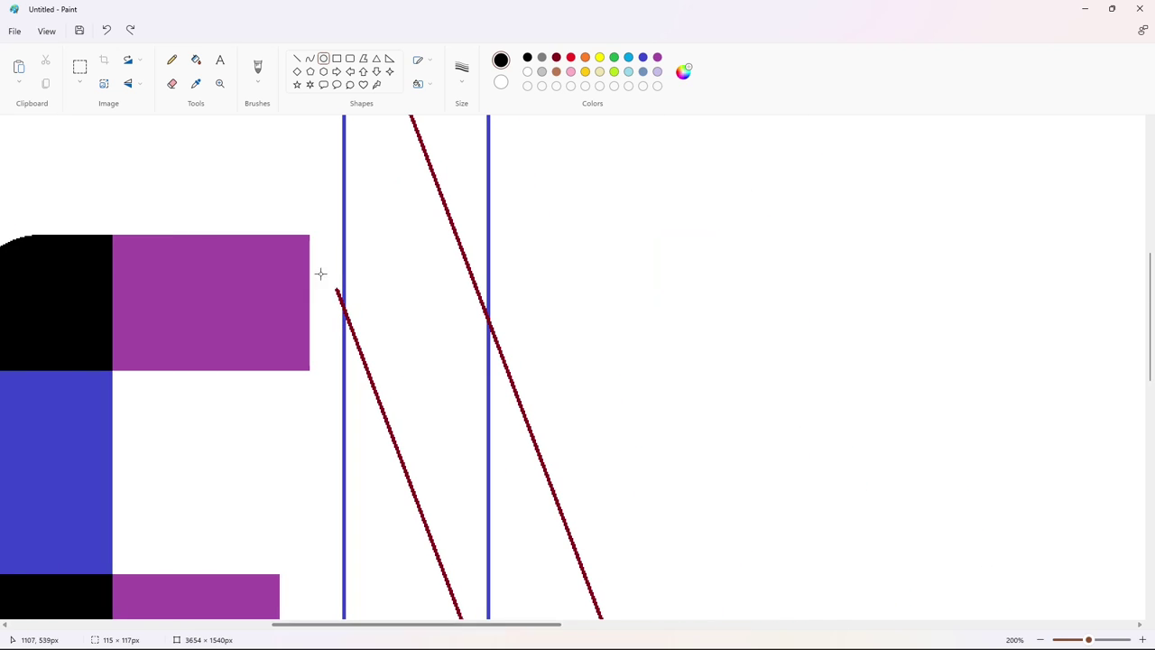
drag(348, 321, 352, 322)
drag(426, 312, 426, 337)
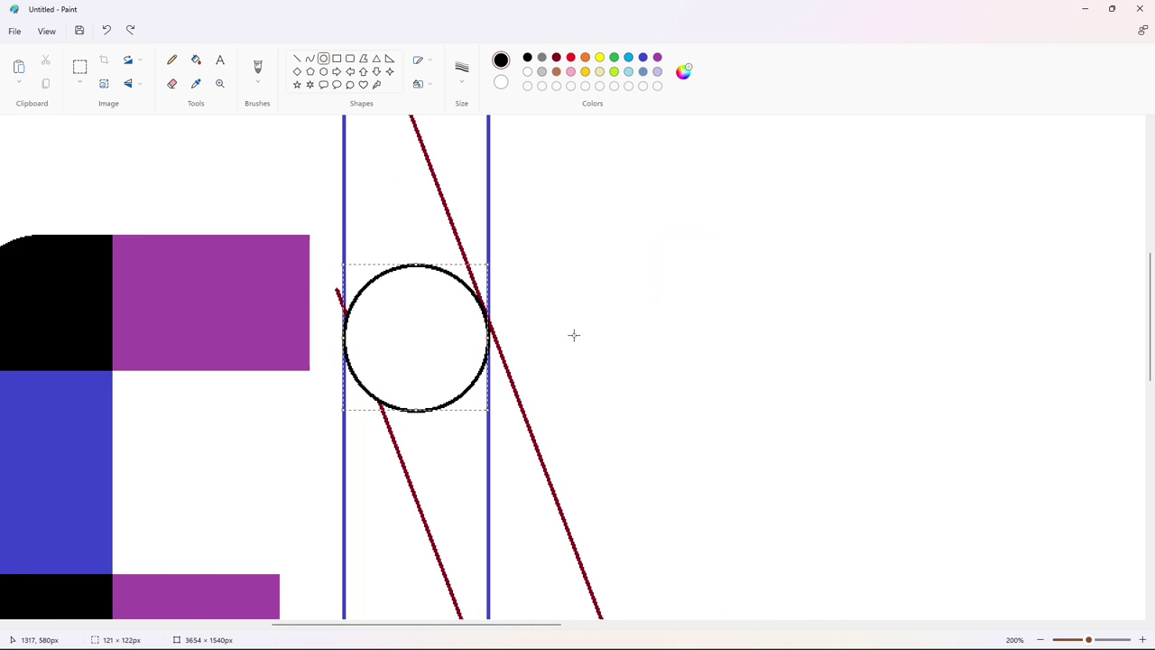
click(417, 84)
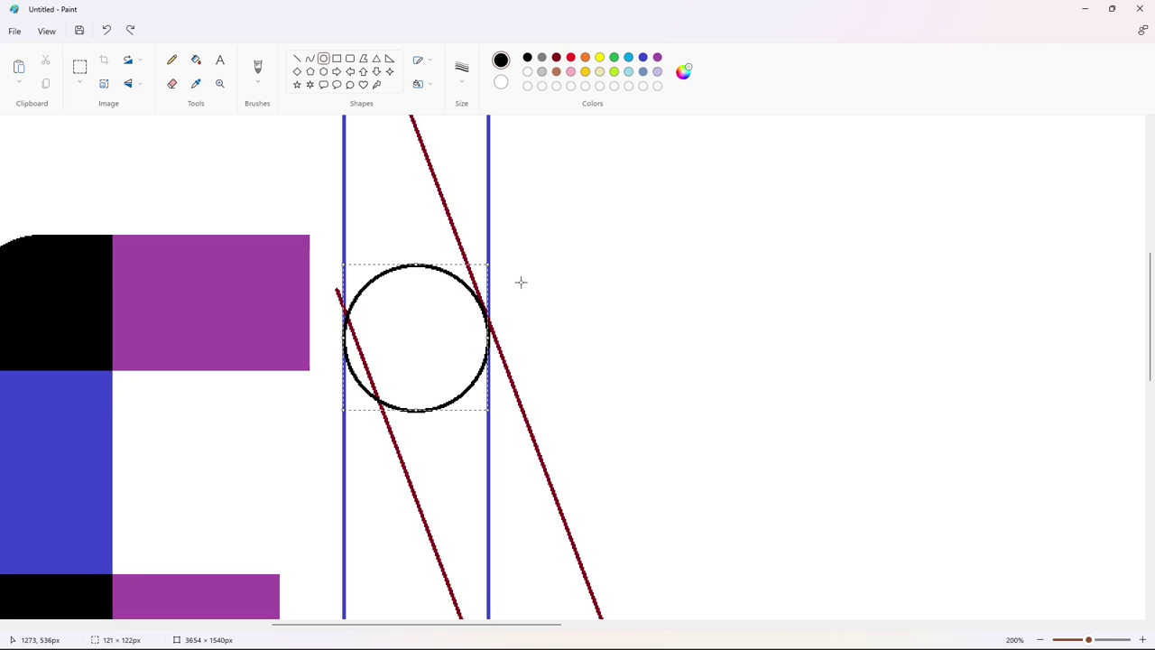
- Move the circle up between the indigo lines until it touches the left dark red diagonal, and fix it there
scroll(803, 453, down, 5)
scroll(803, 453, up, 5)
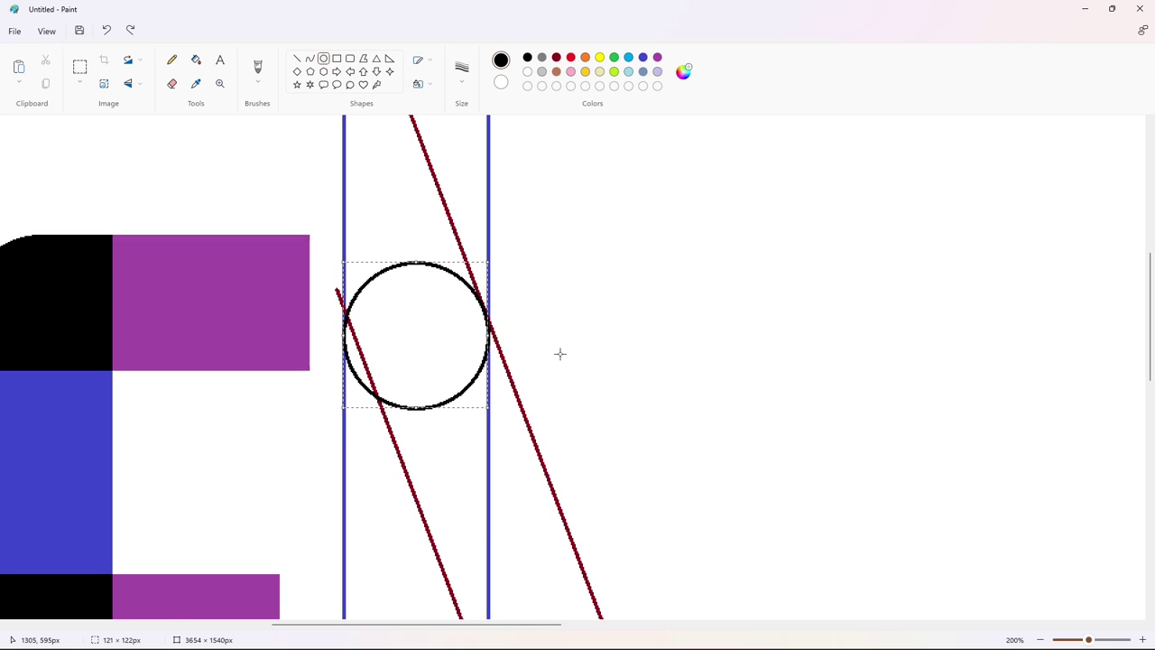
key(Up)
key(Up)
key(Up)
key(Up)
key(Up)
key(Up)
key(Up)
key(Up)
key(Up)
key(Up)
key(Up)
key(Up)
key(Up)
key(Up)
key(Up)
key(Up)
key(Up)
key(Up)
key(Up)
key(Up)
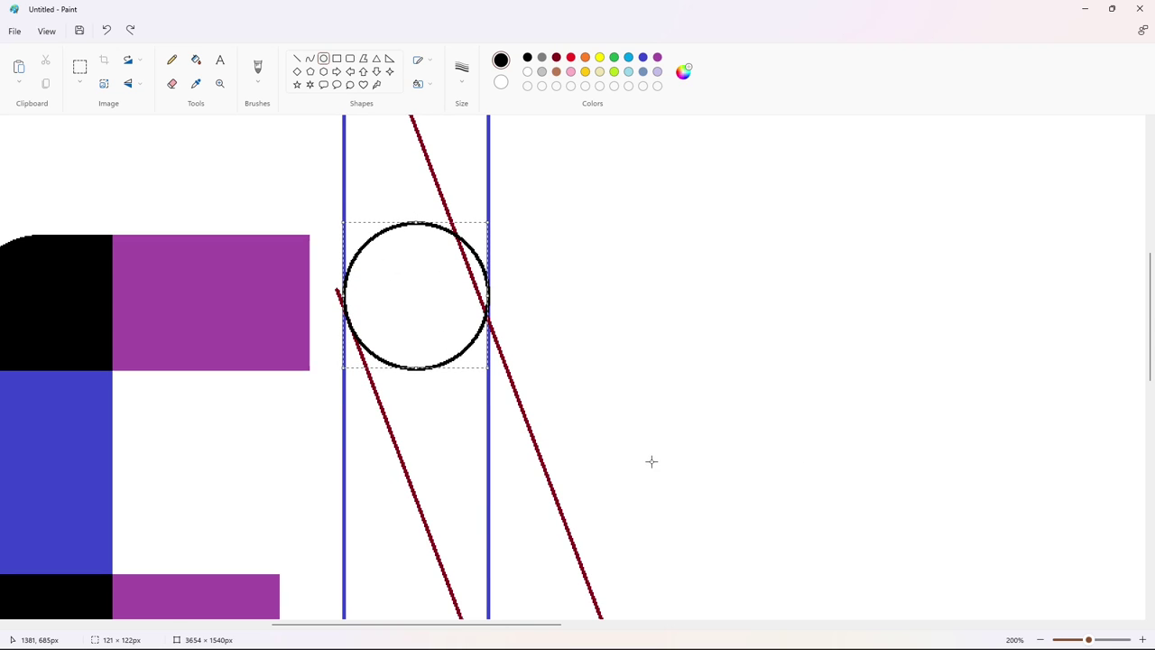
scroll(650, 460, down, 5)
scroll(707, 410, up, 5)
click(719, 406)
scroll(719, 406, up, 2)
scroll(718, 406, down, 1)
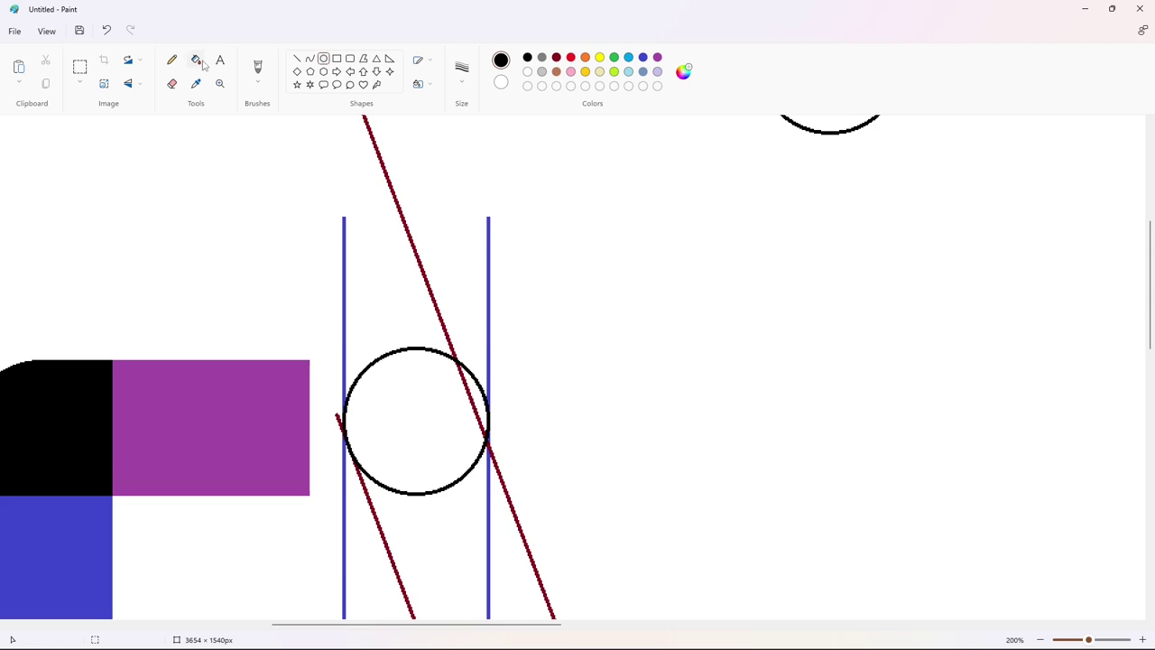
- Undo the circle and dark red diagonal edits, back to the single black diagonal crossing the indigo lines
click(196, 60)
scroll(918, 509, down, 2)
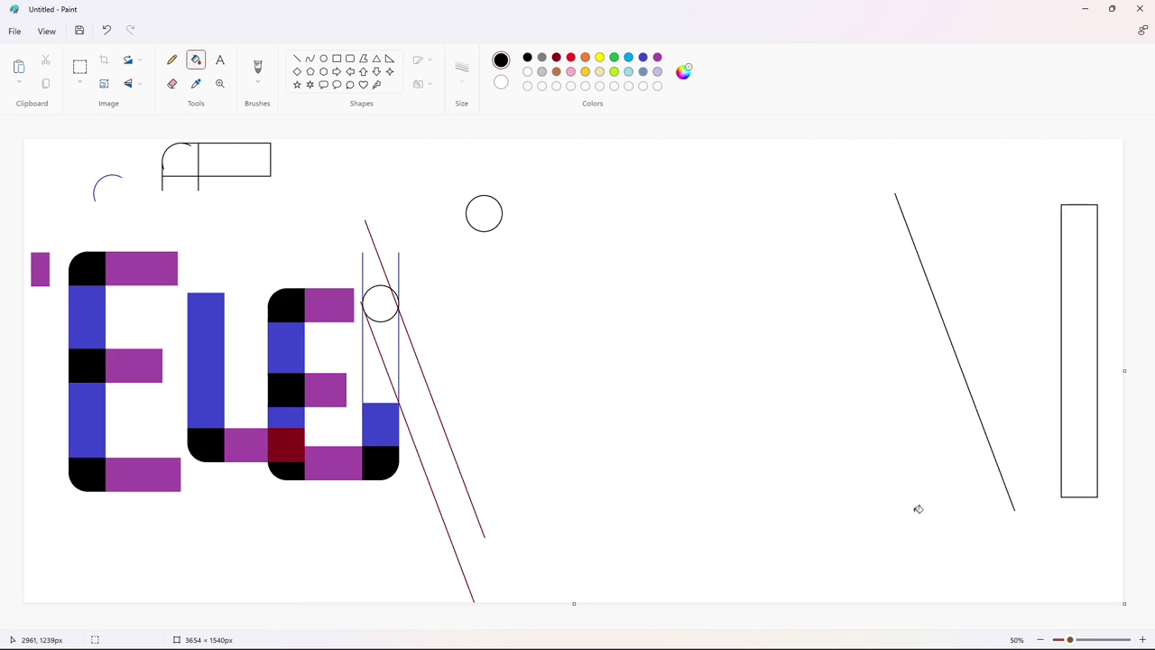
key(ctrl+z)
key(ctrl+z)
key(ctrl+z)
key(ctrl+z)
key(ctrl+z)
click(131, 31)
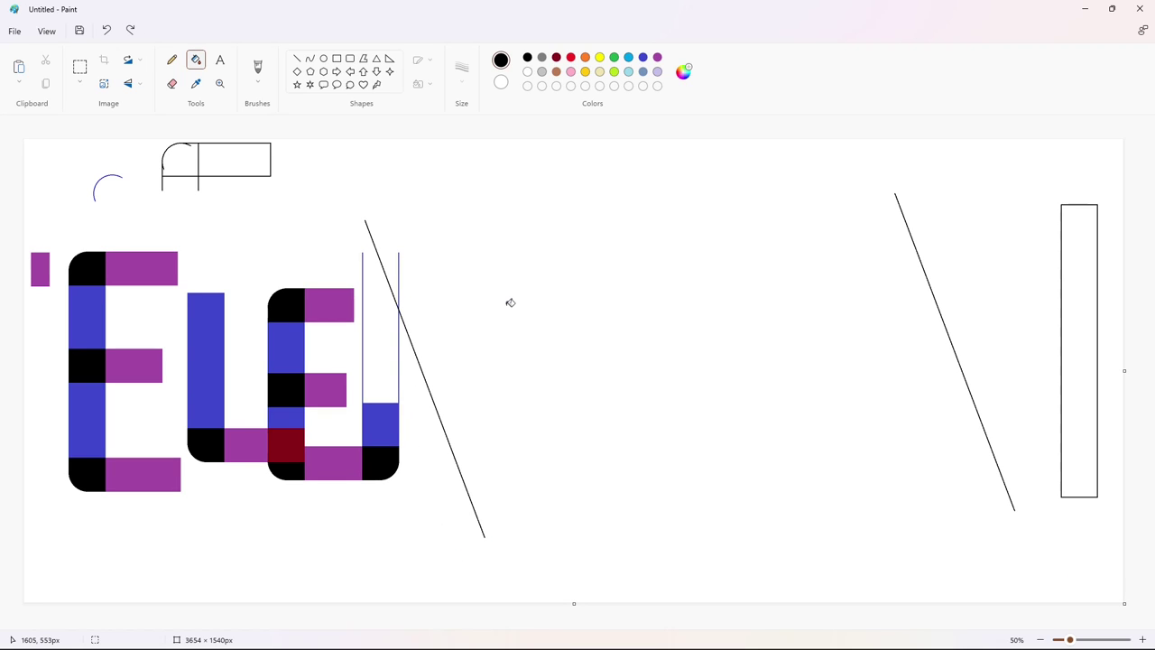
- Draw a dark red circle as wide as the gap between the indigo lines and move it down between them to touch the black diagonal
click(1142, 639)
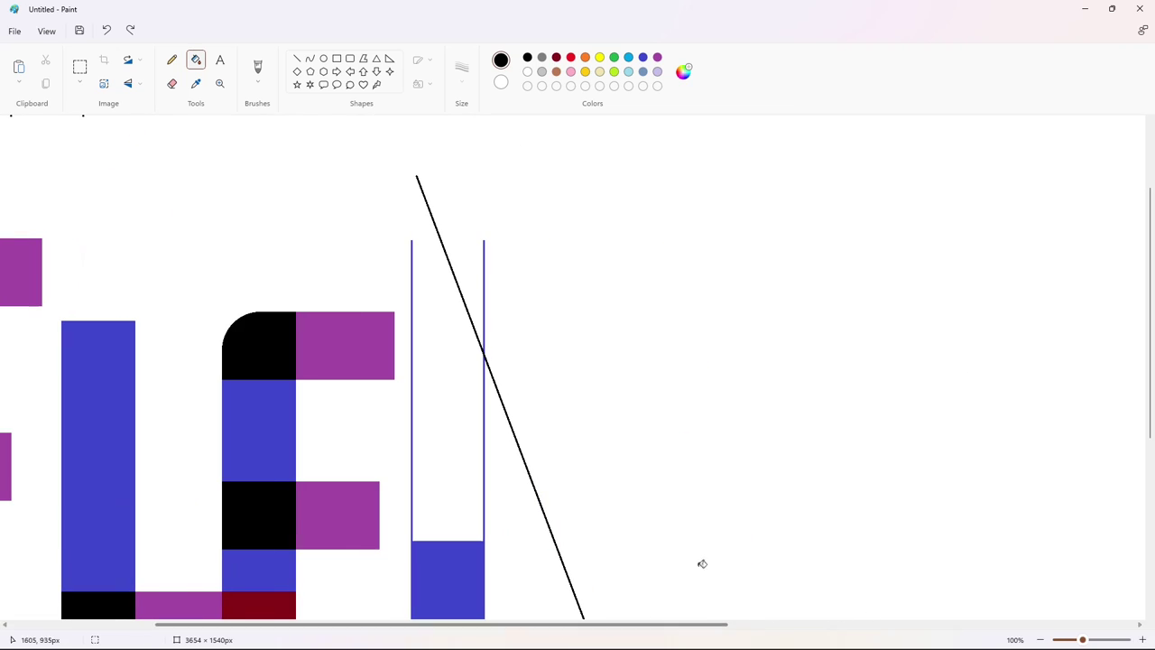
click(556, 57)
click(324, 57)
click(1142, 639)
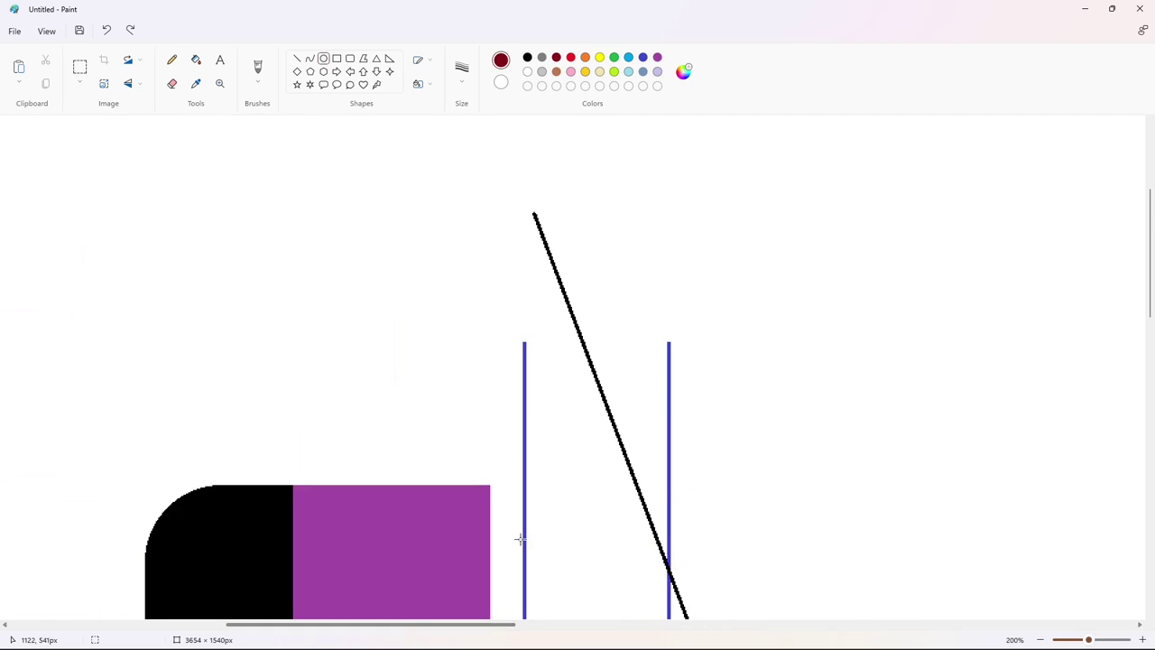
scroll(518, 536, down, 2)
drag(524, 359, 669, 492)
drag(596, 491, 596, 506)
key(Down)
key(Down)
key(Down)
key(Down)
key(Down)
key(Down)
key(Down)
key(Down)
key(Down)
key(Down)
key(Down)
key(Down)
key(Down)
key(Down)
key(Down)
key(Down)
key(Down)
key(Down)
key(Down)
key(Down)
click(864, 400)
scroll(864, 400, down, 3)
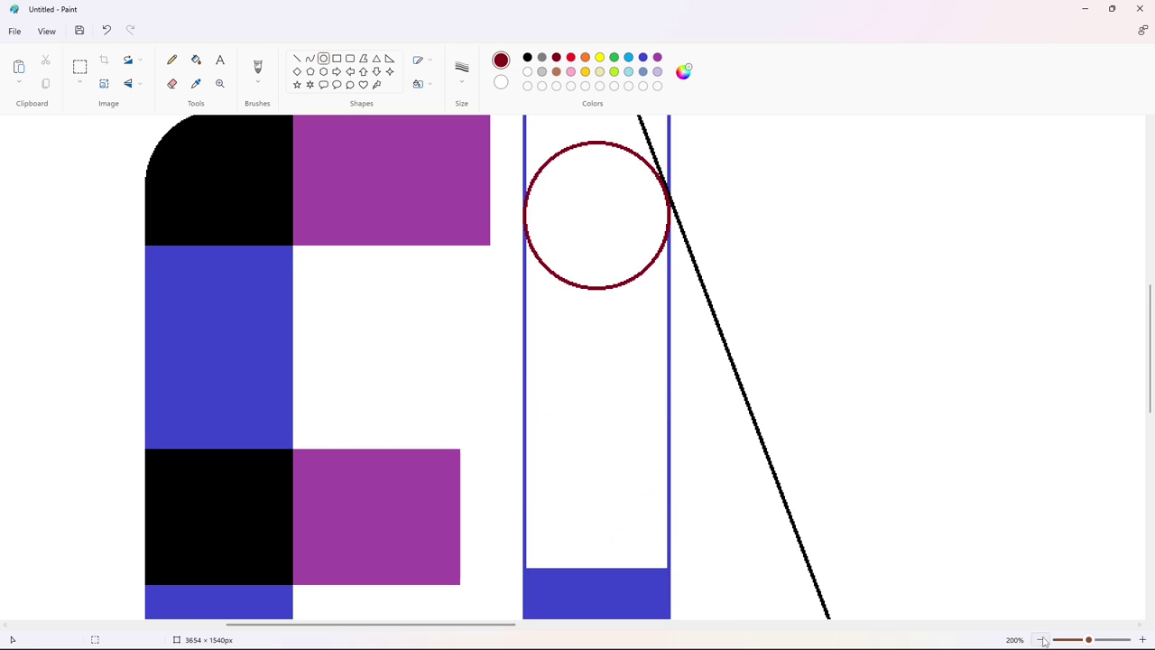
click(1041, 639)
click(1042, 639)
drag(842, 157, 1009, 525)
key(ctrl+z)
key(ctrl+v)
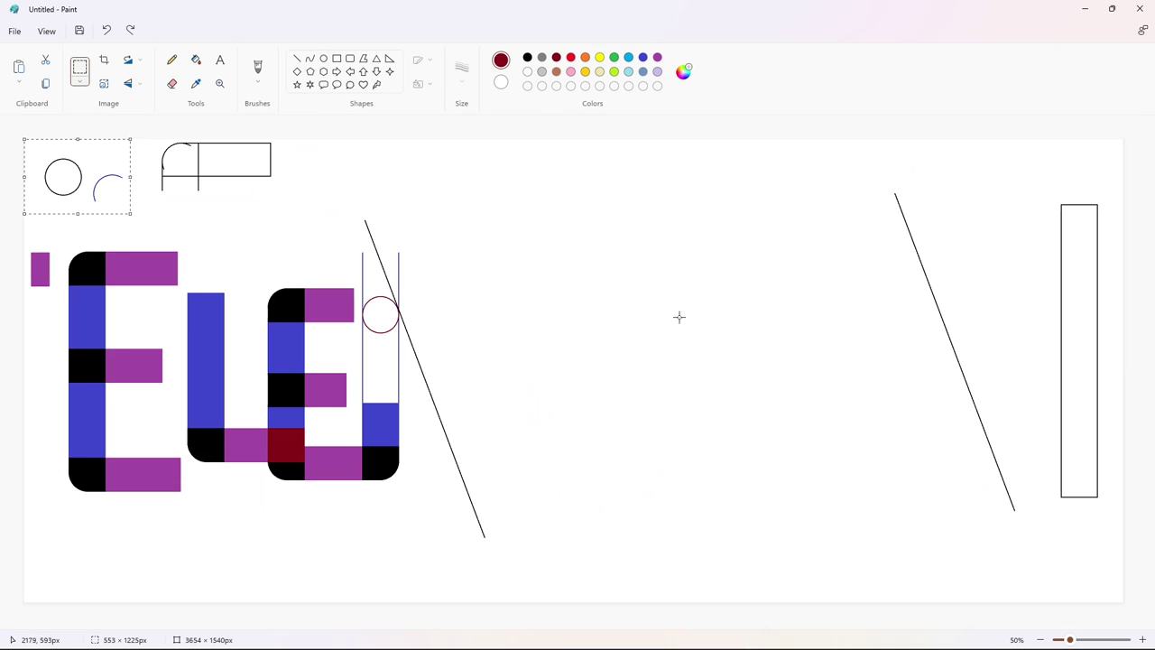
key(ctrl+z)
- Copy the spare black diagonal standing alone beside the tall rectangle and paste it near the unfinished stem
mouse_move(837, 169)
mouse_down()
mouse_move(1023, 506)
mouse_move(1039, 567)
mouse_up()
key(ctrl+c)
key(ctrl+v)
drag(136, 240, 399, 375)
key(ctrl+z)
click(1143, 639)
scroll(593, 590, down, 1)
drag(564, 625, 705, 624)
key(ctrl+v)
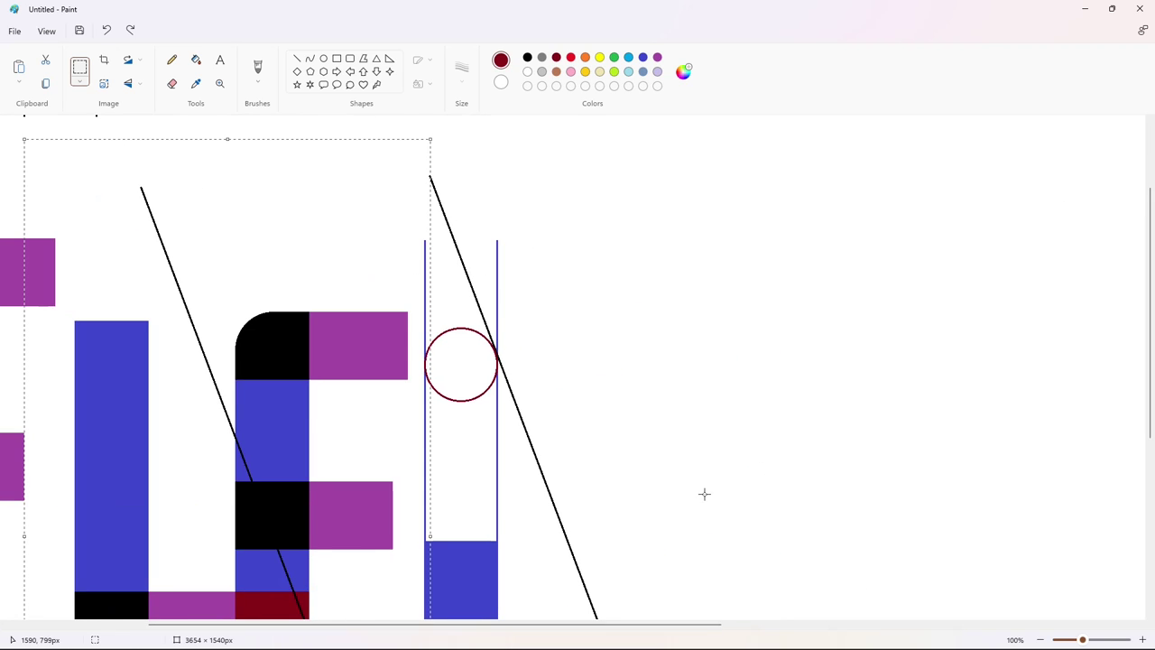
- Position the pasted diagonal parallel to the first one so that it touches the lower-left side of the dark red circle, and fix it there
scroll(538, 327, down, 2)
drag(195, 200, 478, 381)
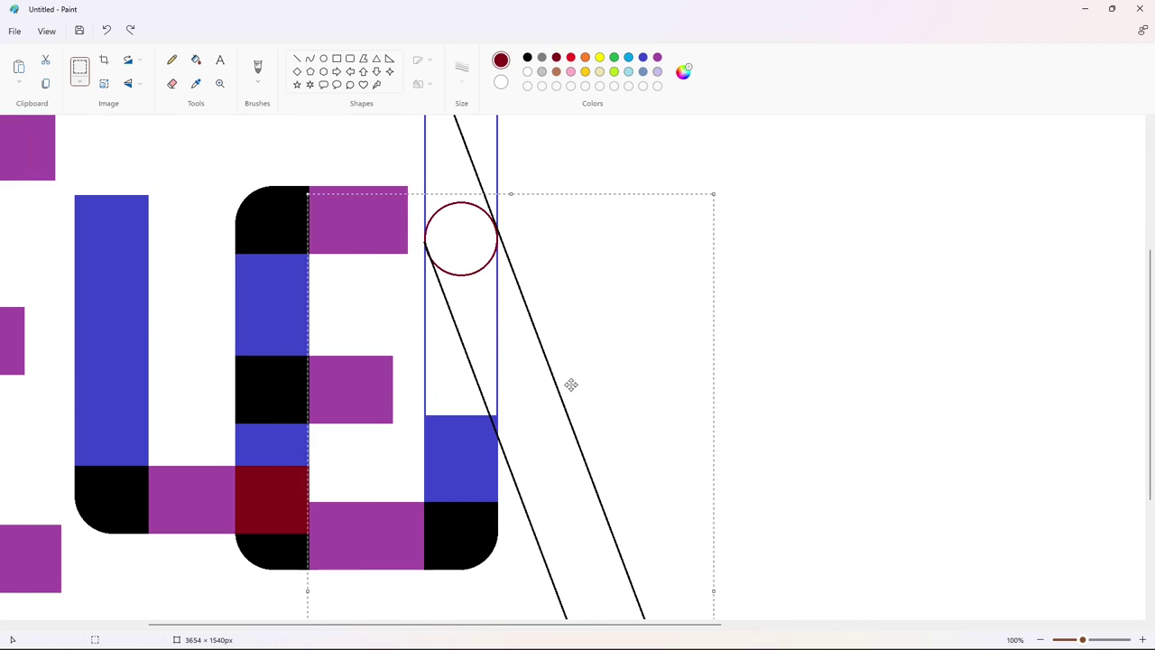
key(Left)
key(Left)
key(Down)
key(Down)
key(Down)
key(Down)
key(Right)
key(Right)
key(Right)
scroll(872, 479, down, 2)
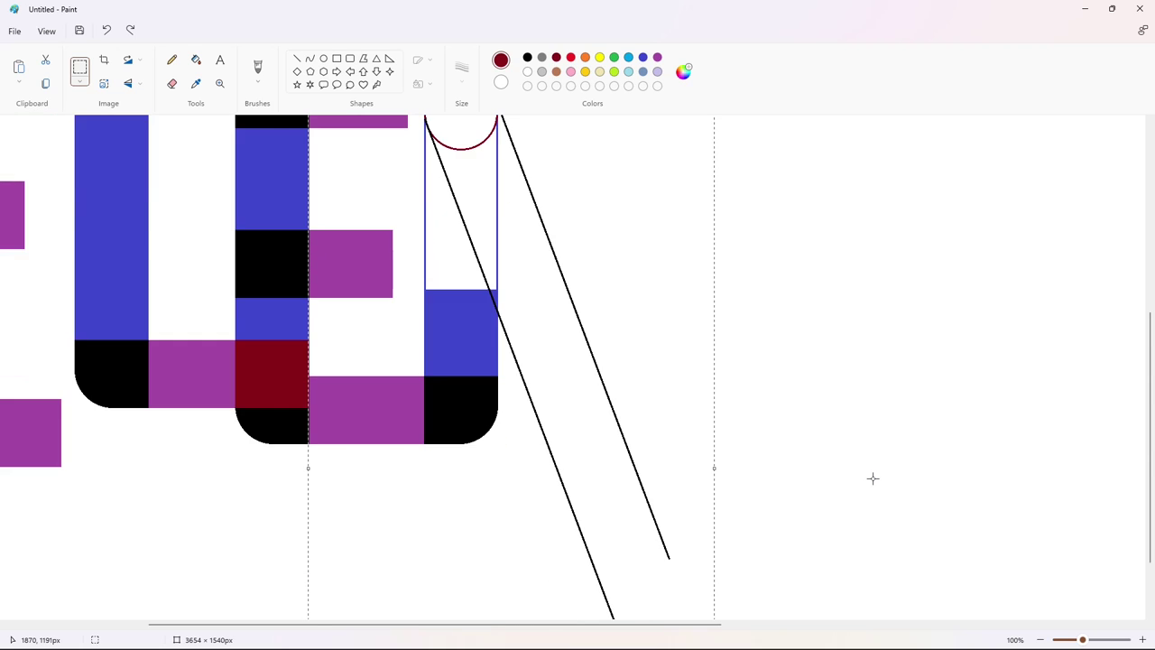
scroll(872, 478, up, 2)
click(872, 478)
- Erase the parts of the two indigo lines above the dark red circle by filling them with white
scroll(873, 478, up, 2)
click(196, 60)
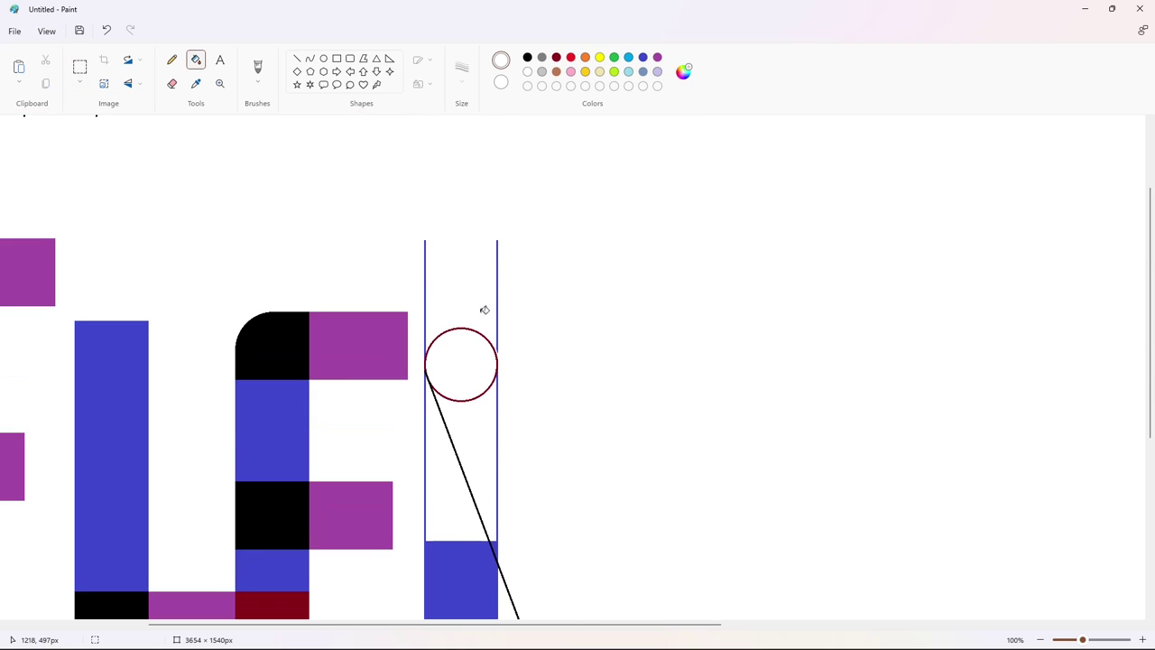
scroll(430, 310, down, 2)
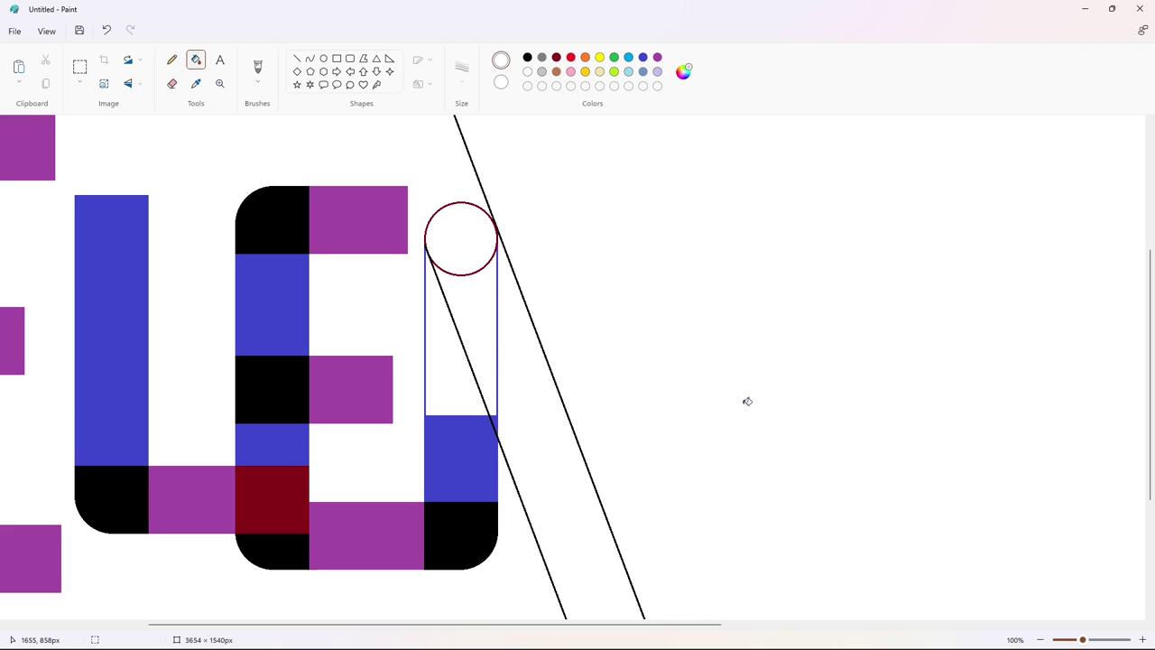
- Fill both empty parts of the stem below the circle with indigo
click(644, 57)
click(441, 323)
click(487, 310)
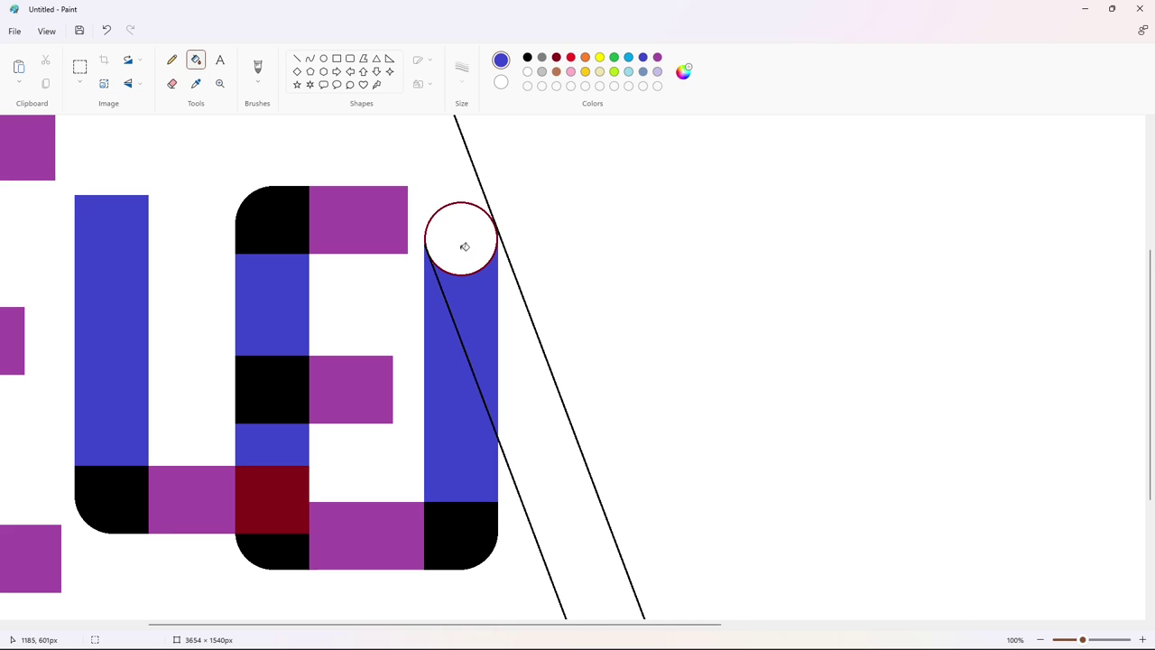
- Fill the circle, the wedge below it and the lower diagonal line with dark red
click(556, 58)
click(459, 235)
click(468, 290)
click(1142, 639)
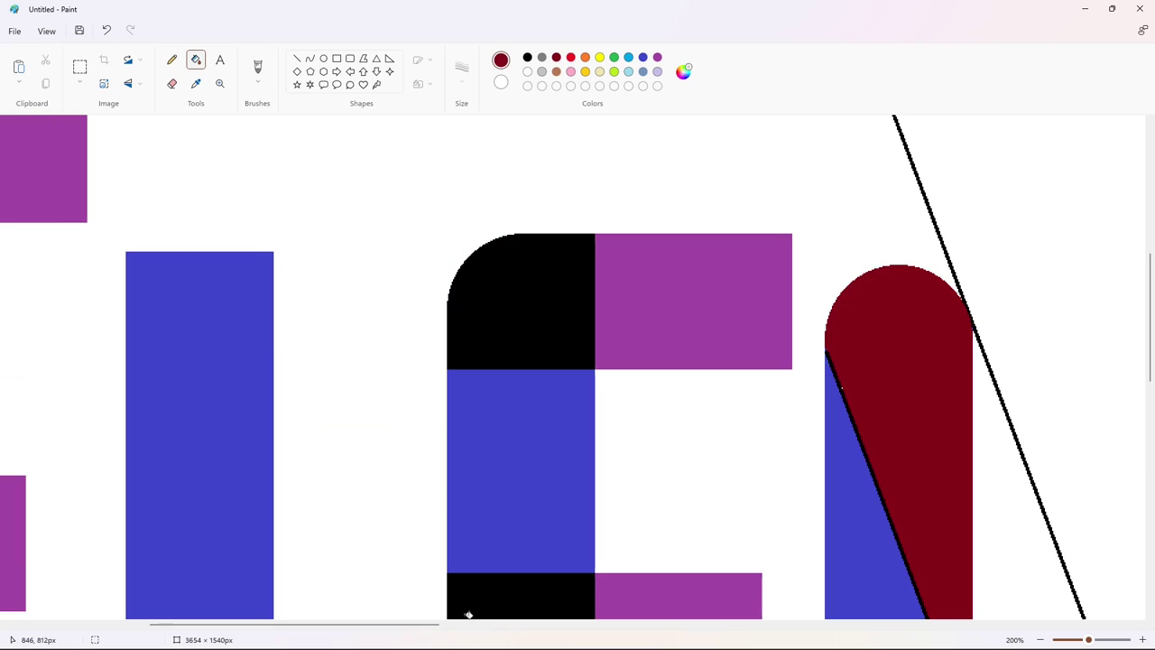
drag(424, 625, 535, 625)
scroll(523, 452, down, 4)
click(500, 382)
scroll(404, 193, up, 2)
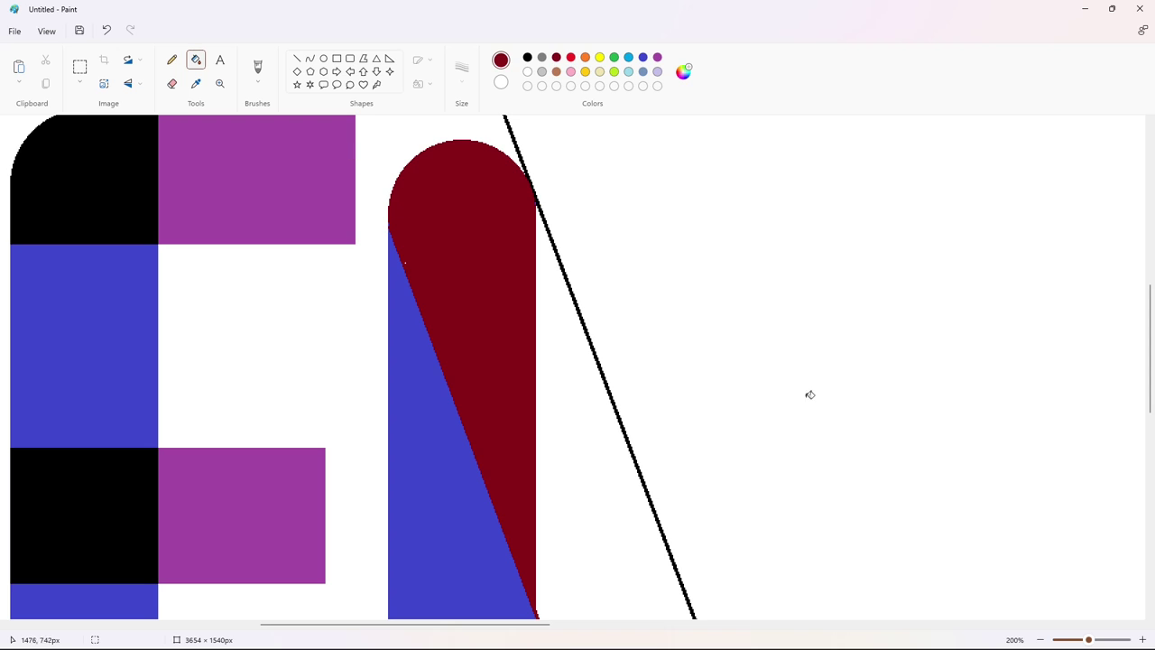
- Recolor the stem's dark red rounded top and wedge black
click(528, 58)
click(440, 170)
click(1143, 639)
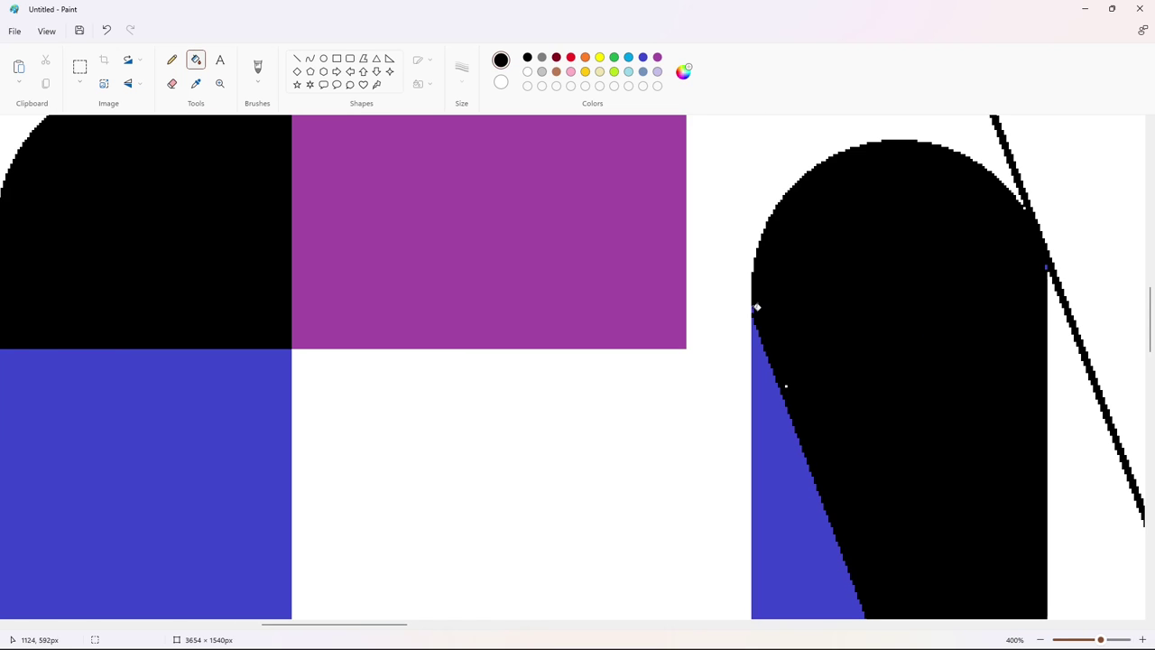
scroll(943, 476, down, 4)
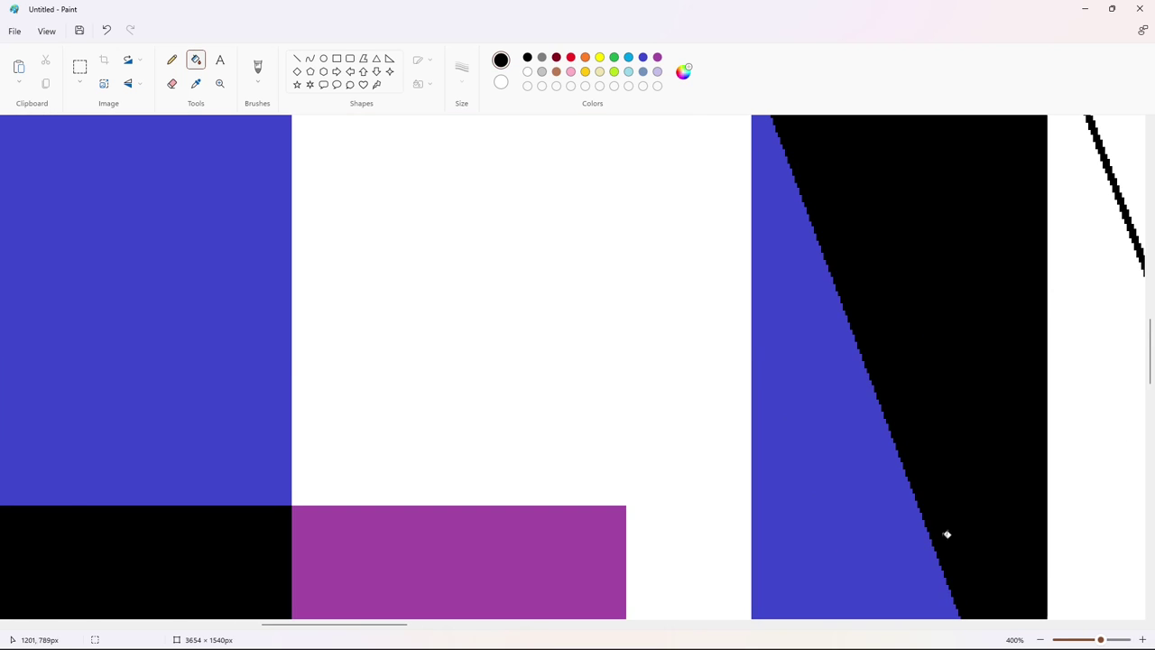
- Cut the upper diagonal at the stem's rounded top with white and erase the piece rising above it
click(1041, 639)
click(1040, 639)
click(297, 60)
scroll(547, 285, up, 4)
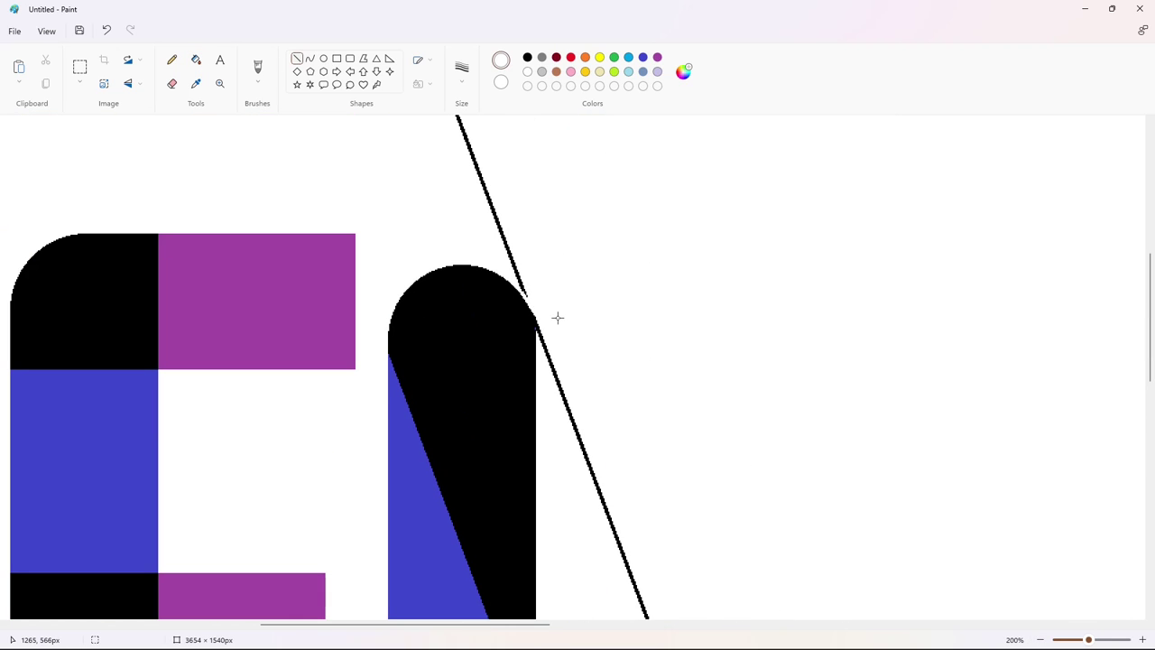
click(196, 59)
click(490, 198)
click(171, 83)
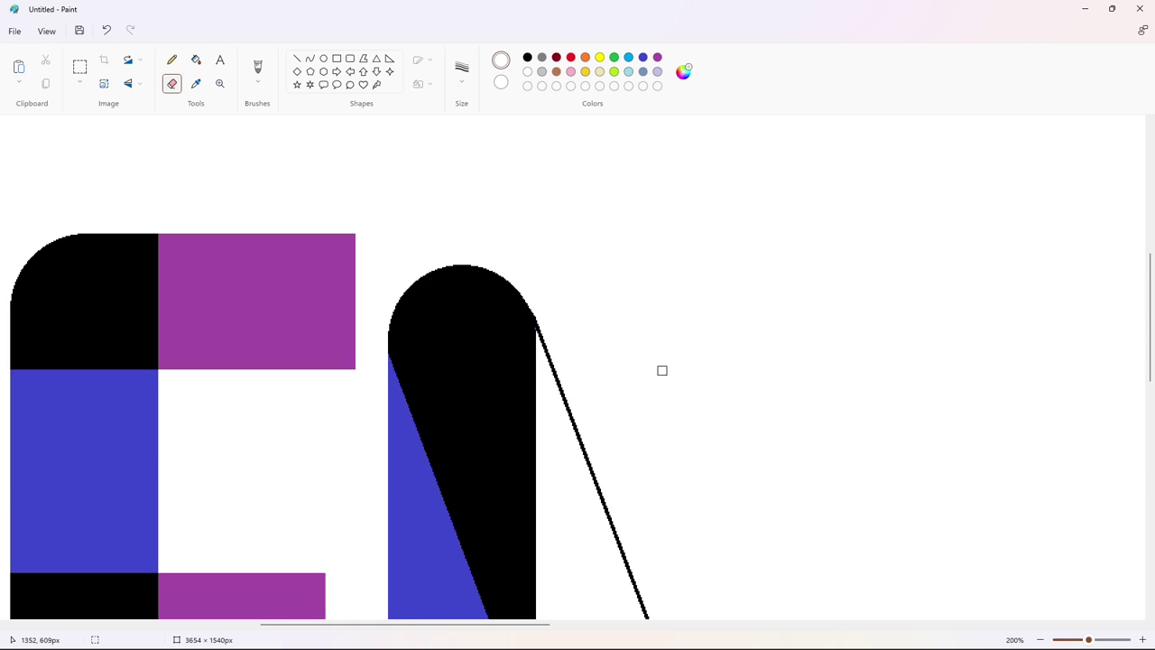
- Copy the stem with its rounded top and diagonals, and fill the original's black wedge and diagonals with brown
scroll(662, 371, down, 6)
click(1041, 639)
scroll(632, 348, up, 4)
scroll(472, 255, down, 2)
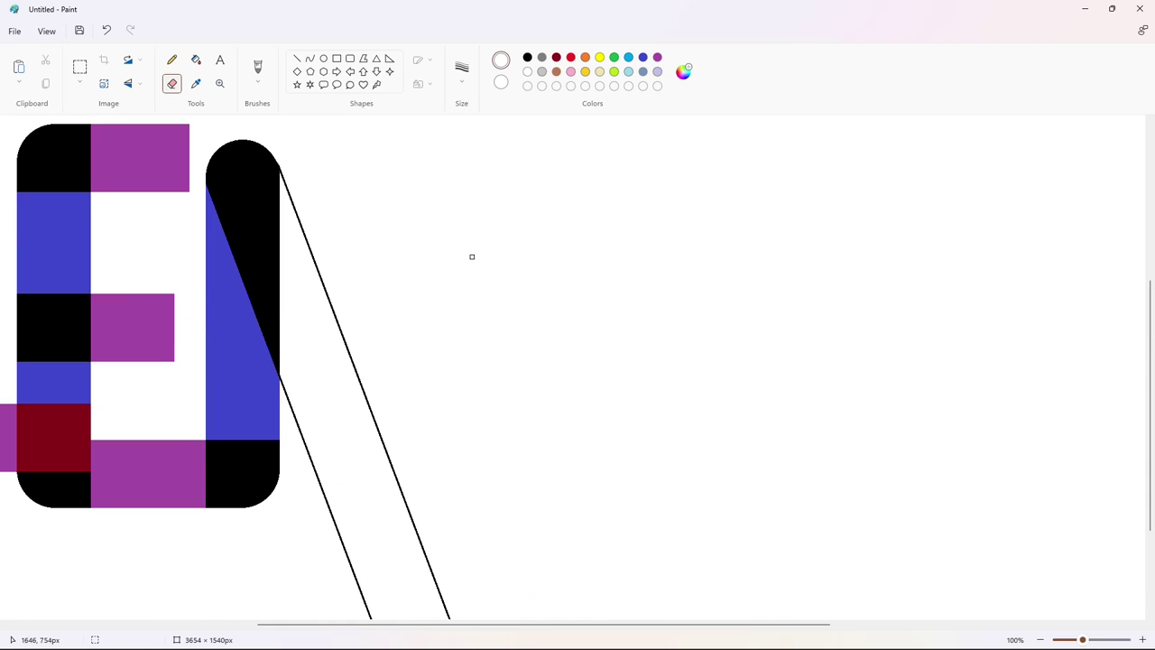
click(1040, 639)
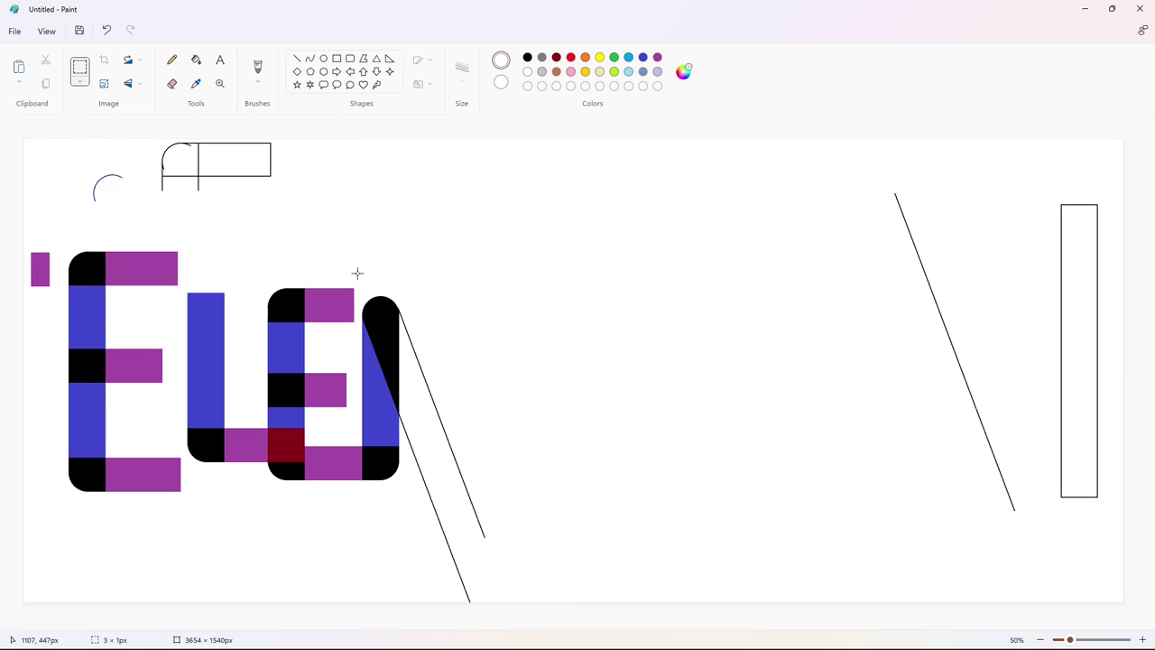
drag(357, 274, 512, 601)
click(196, 59)
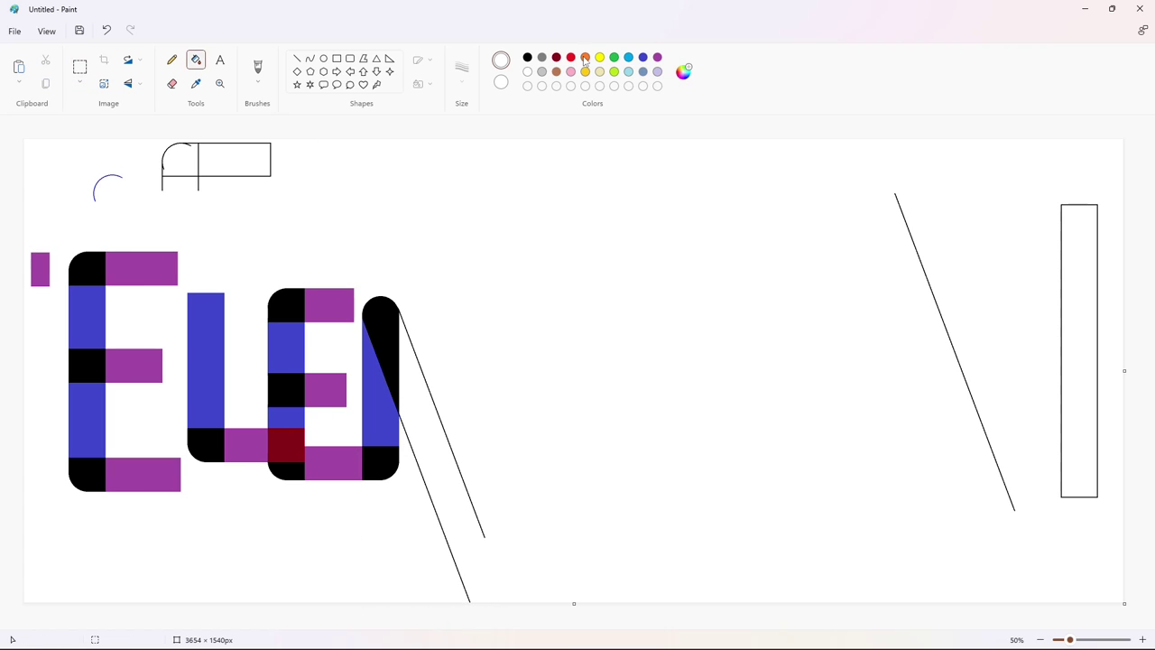
click(383, 332)
- Paste the stem copy, flip it horizontally and place it beside the original, slightly higher, so that the diagonals cross between the stems
key(ctrl+v)
click(133, 85)
click(133, 124)
drag(98, 264, 436, 382)
click(734, 517)
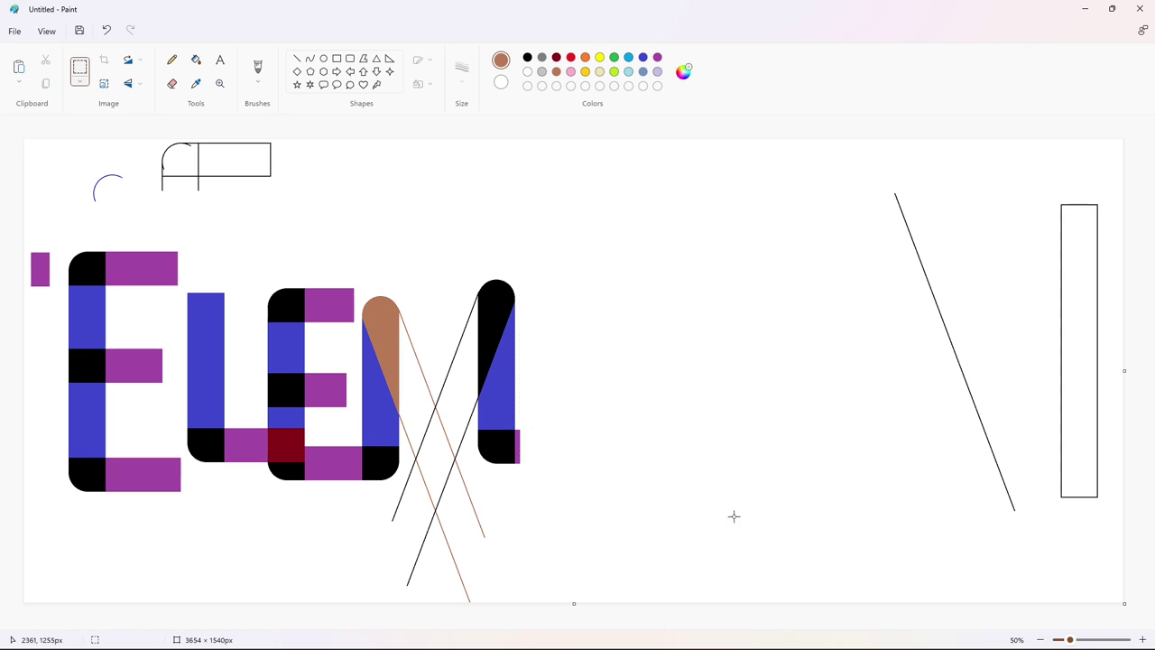
- Erase the leftover purple strip beside the mirrored stem's foot and fill the diamond where the diagonals cross with black
click(1142, 640)
drag(1150, 307, 1150, 504)
drag(503, 625, 717, 626)
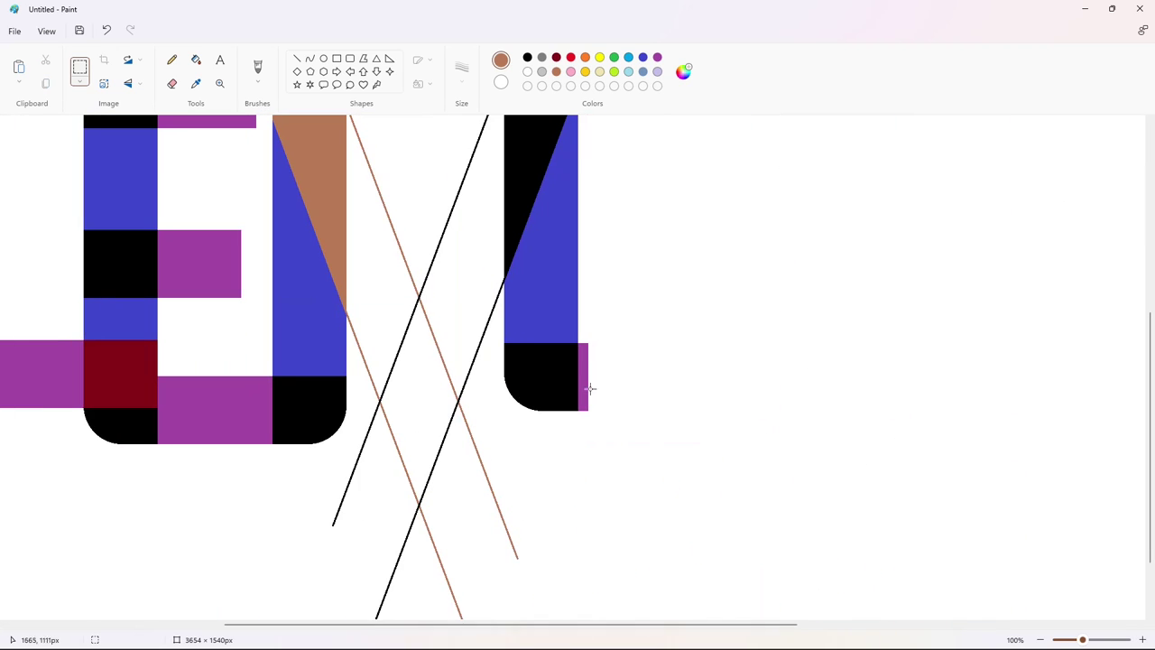
click(195, 60)
click(528, 72)
click(583, 357)
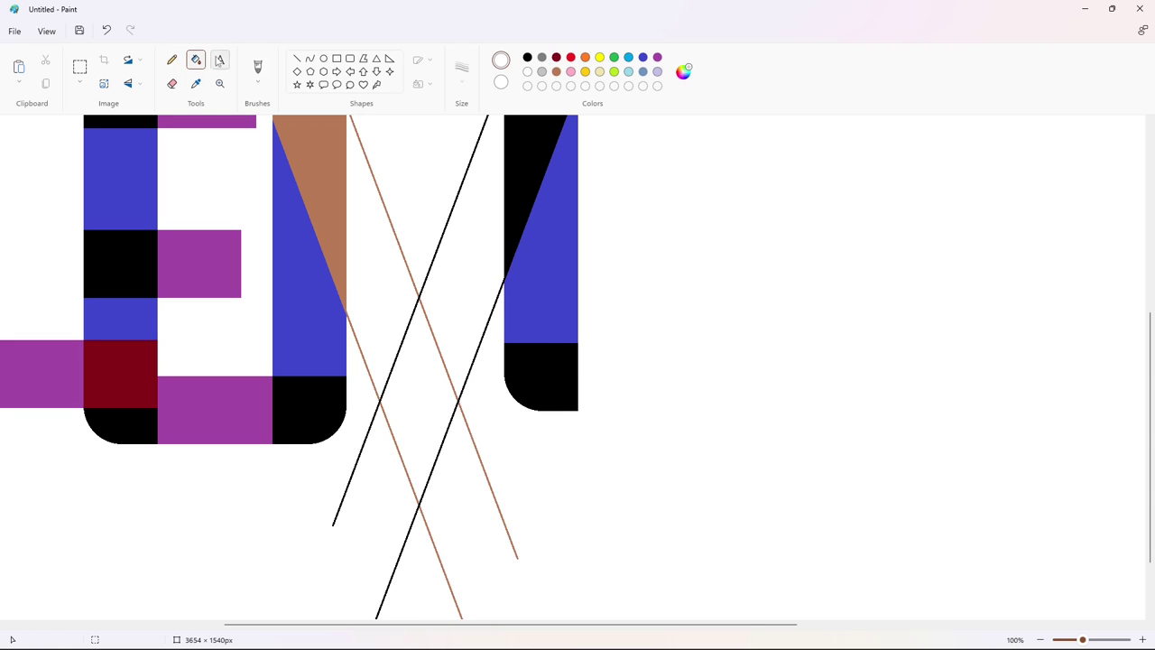
click(528, 57)
click(435, 361)
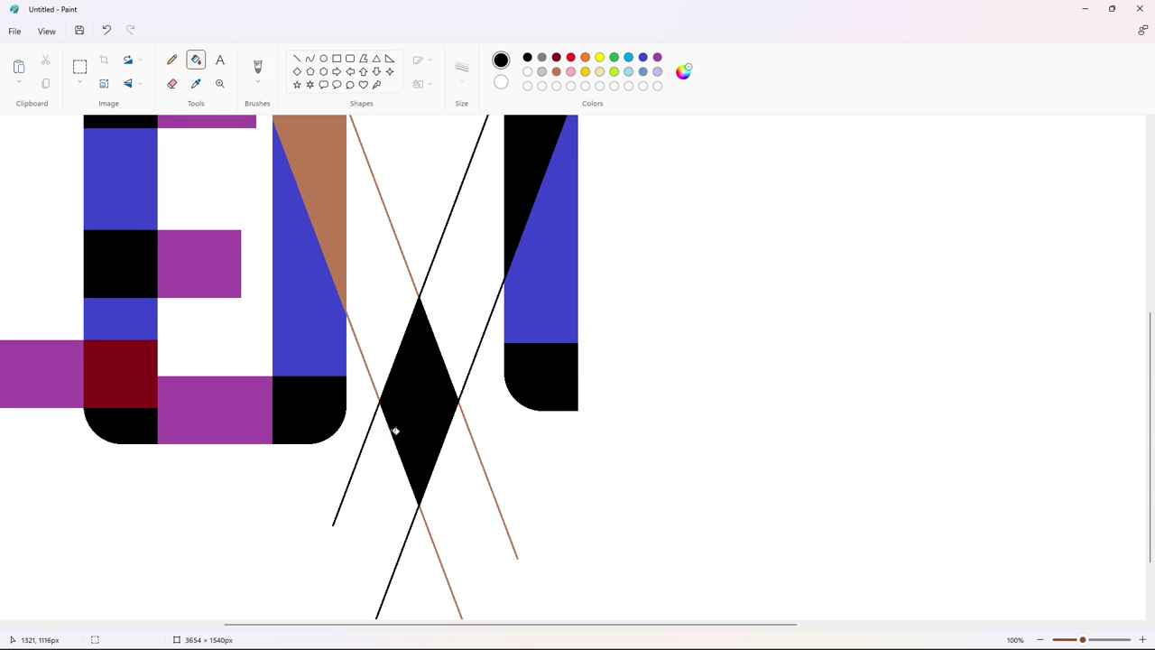
- Draw a purple circle nearly as wide as the black diamond and move it into the empty area beside the mirrored stem
click(657, 57)
click(323, 58)
scroll(397, 425, up, 3)
scroll(397, 425, down, 3)
drag(384, 383, 449, 448)
mouse_move(418, 413)
mouse_down()
mouse_move(417, 397)
mouse_move(457, 363)
mouse_move(419, 394)
mouse_move(735, 300)
mouse_move(800, 301)
mouse_up()
click(713, 301)
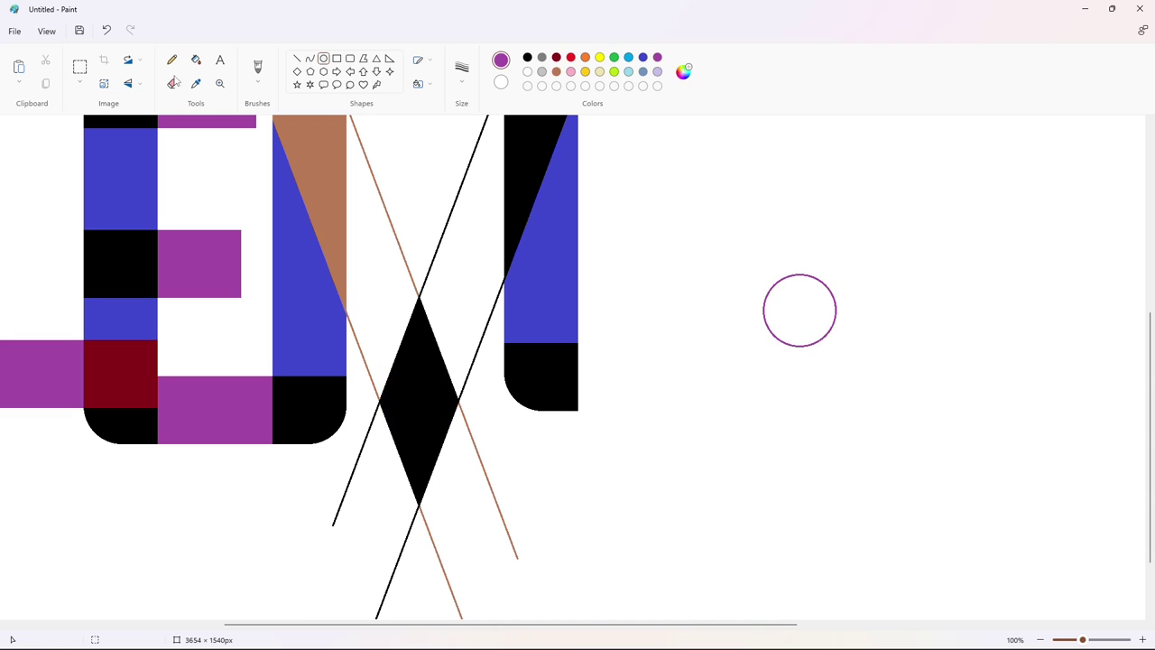
- Copy the purple circle and place the copy in the middle of the black diamond, touching its lower sides
click(79, 67)
drag(714, 191, 932, 416)
click(1020, 496)
click(1143, 639)
key(ctrl+v)
drag(188, 379, 338, 415)
key(Up)
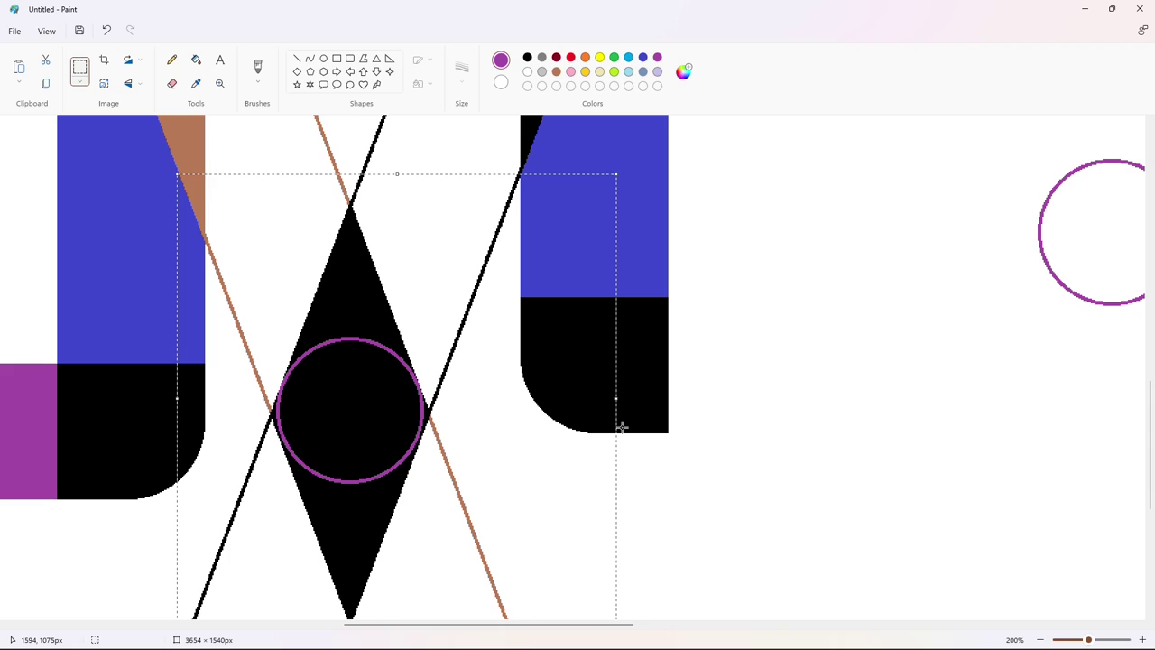
key(Down)
key(Down)
key(Down)
key(Down)
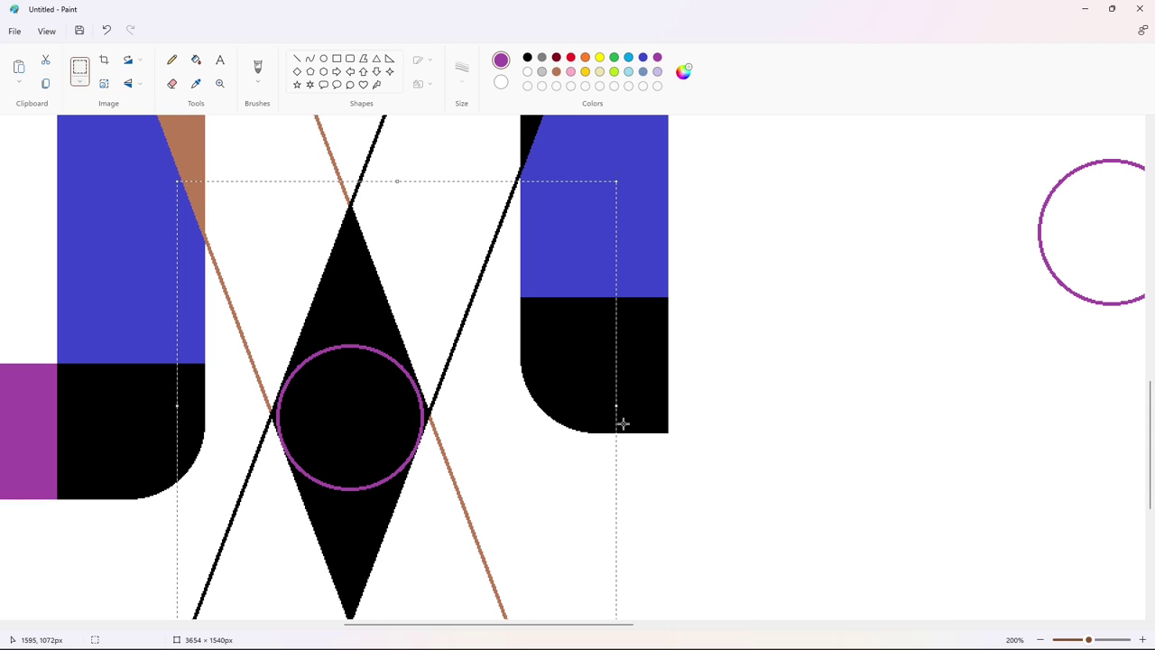
click(624, 425)
- Erase the diamond's lower tip and the brown diagonal extending from its lower right by filling them with white
click(195, 60)
click(527, 72)
click(365, 525)
click(455, 483)
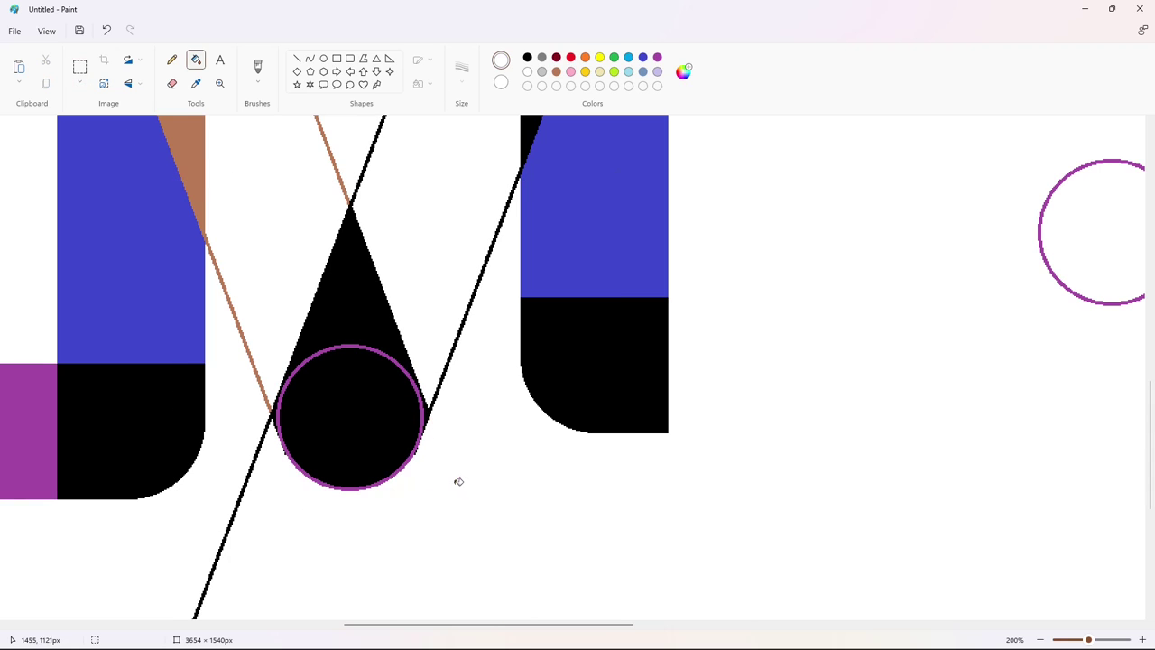
- Fill the purple circle outline in the diamond with black to form a solid rounded bottom
click(528, 58)
click(383, 352)
click(1041, 639)
click(1041, 639)
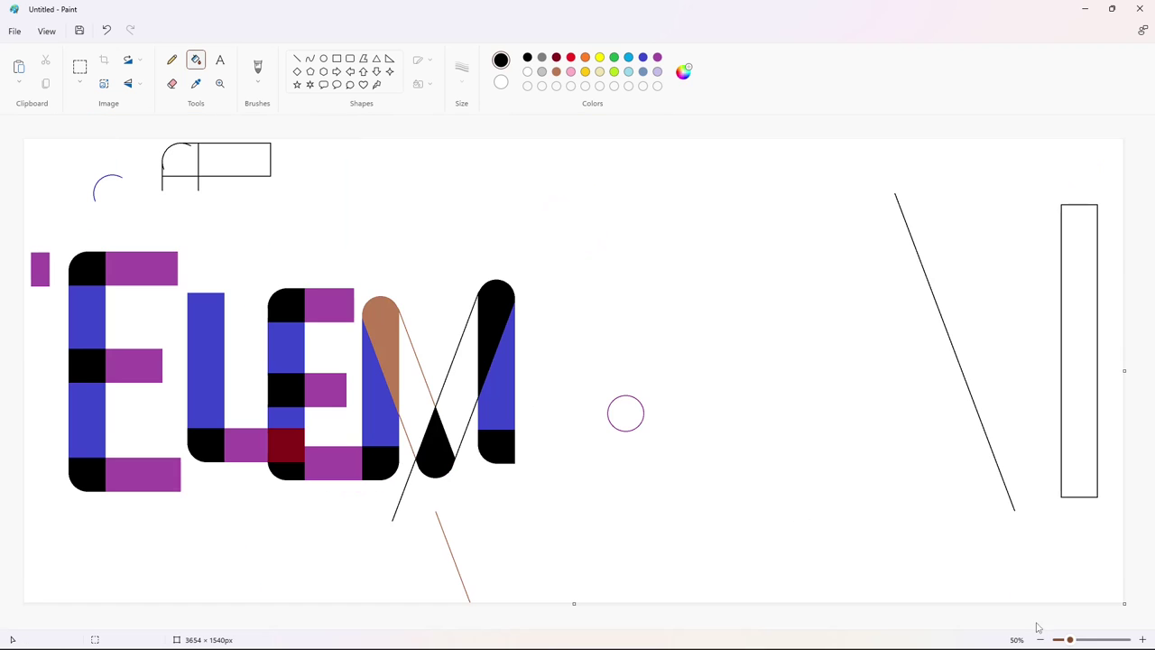
- Fill the diagonal stroke between the brown stem and the black rounded joint with purple
click(1143, 639)
click(1143, 639)
drag(300, 625, 622, 625)
scroll(509, 297, down, 4)
scroll(598, 129, up, 3)
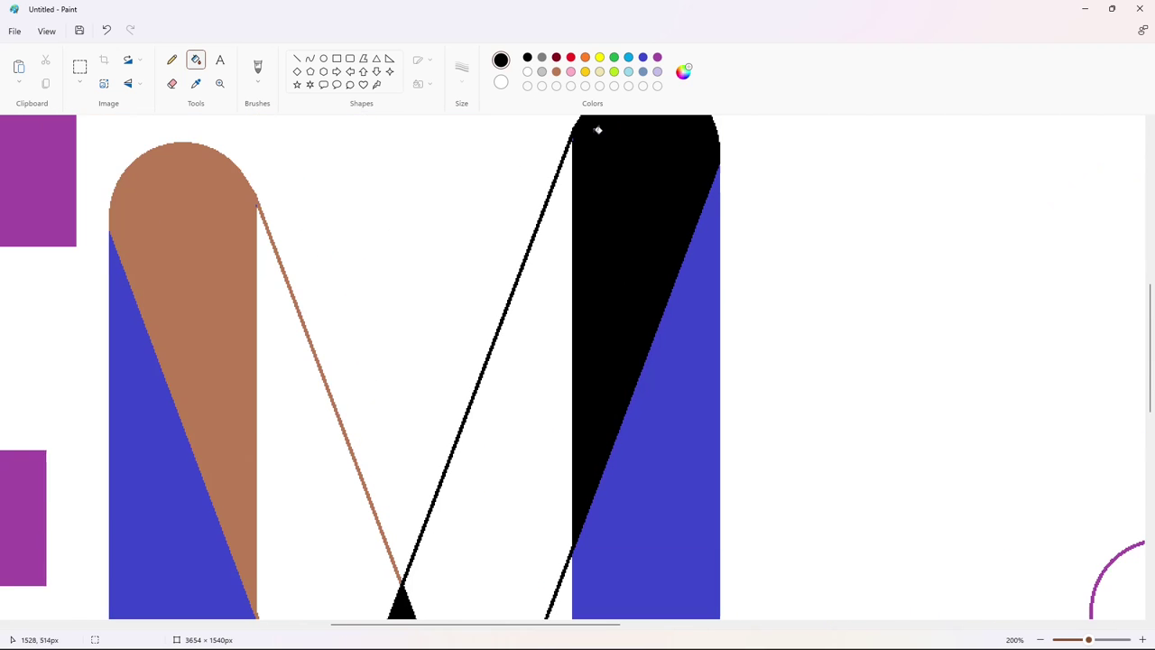
click(657, 58)
click(304, 412)
scroll(352, 430, down, 1)
scroll(632, 107, up, 2)
- Fill the diagonal stroke between the black joint and the mirrored stem with brown
click(557, 72)
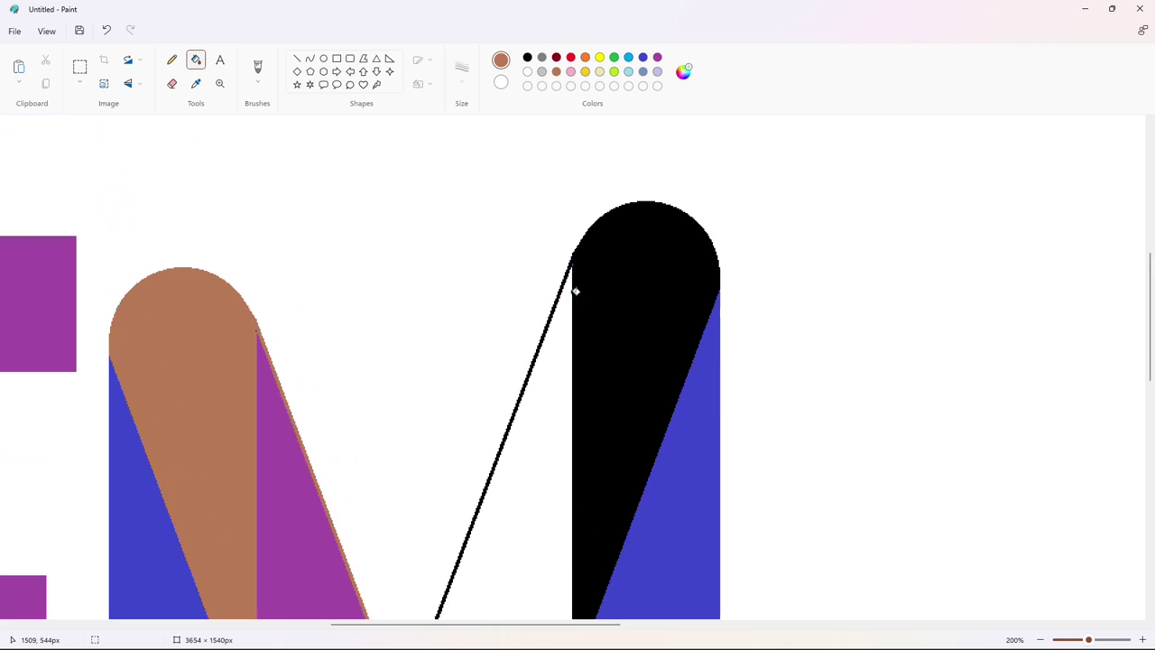
scroll(561, 299, down, 3)
click(509, 308)
scroll(482, 307, up, 5)
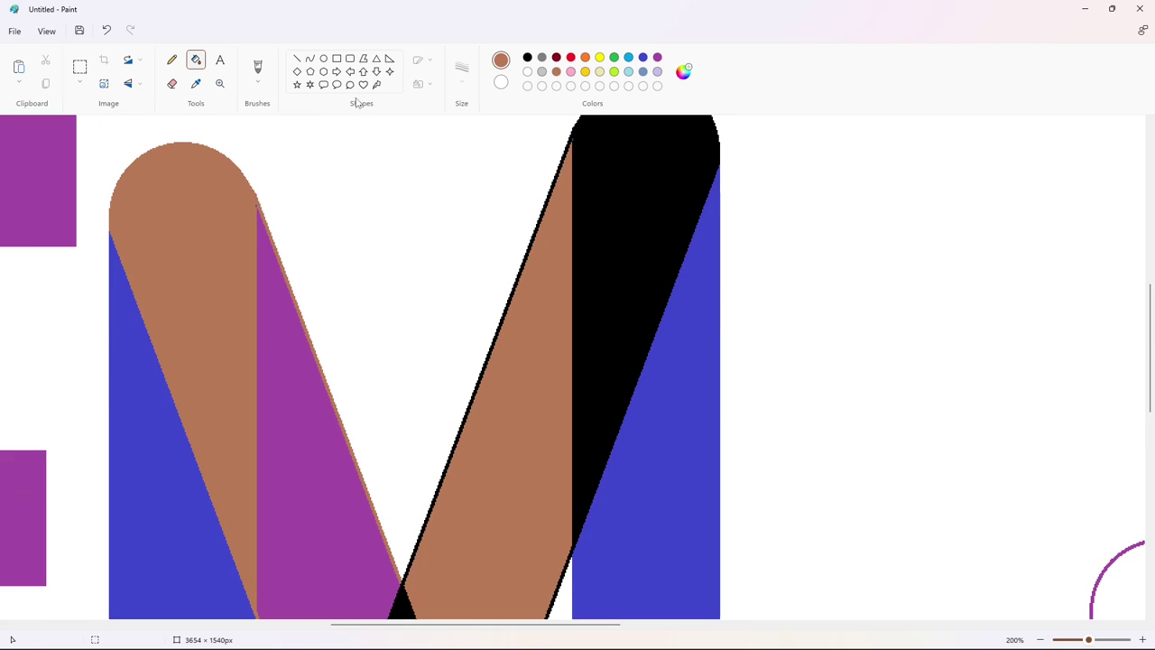
- Separate the brown edge strips of the purple diagonal from the brown stem with short purple lines at both junctions
click(657, 57)
click(297, 58)
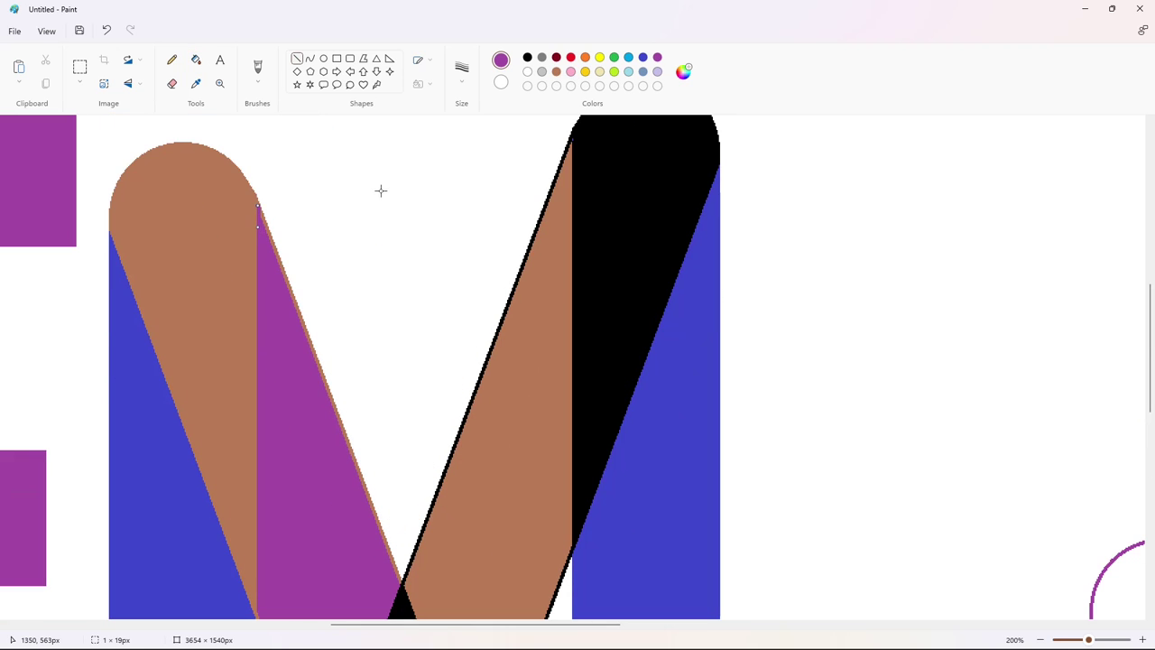
key(ctrl+z)
click(1143, 640)
click(1143, 640)
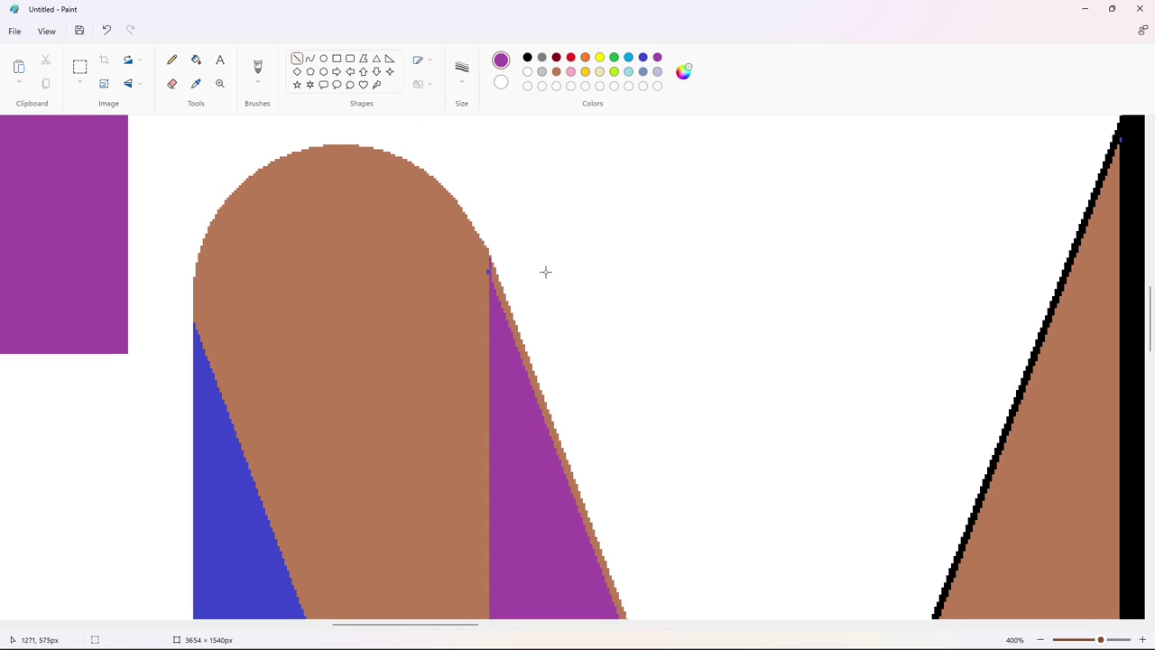
click(556, 71)
scroll(577, 287, down, 10)
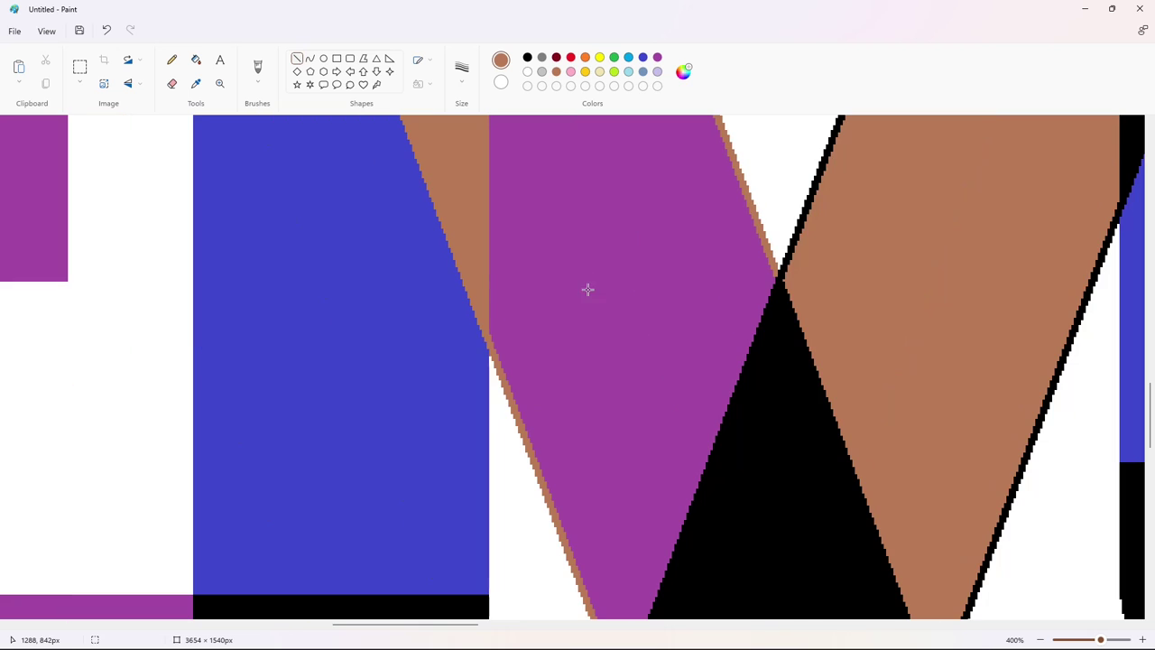
click(657, 57)
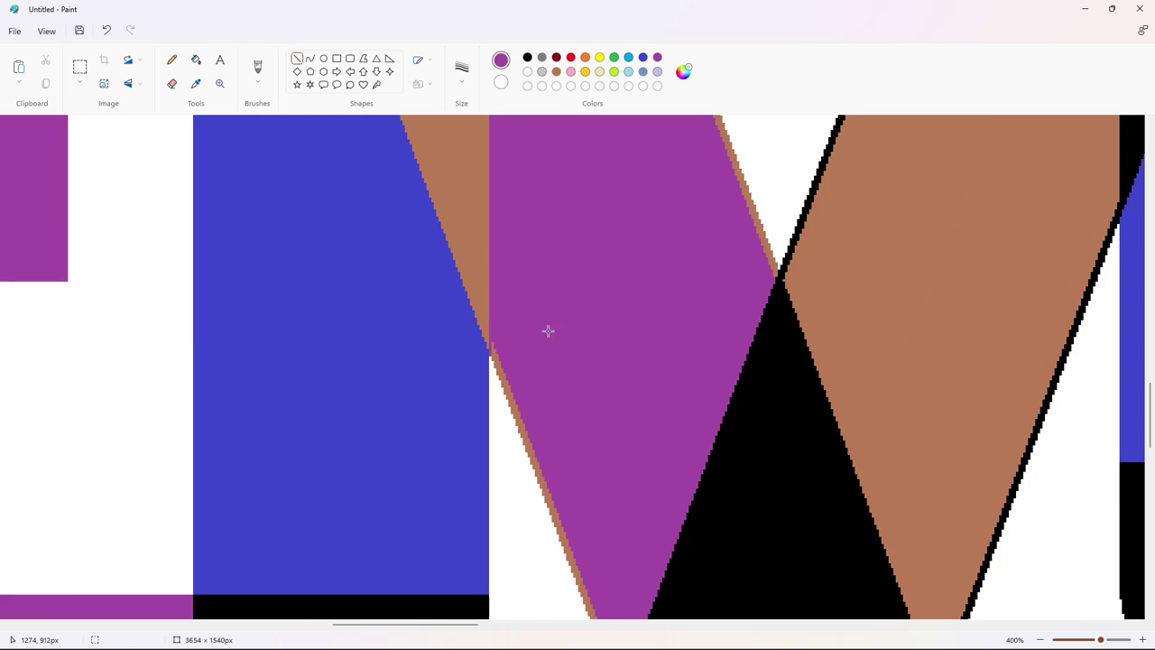
- Fill the brown strips along both edges of the M's purple diagonal with purple
click(196, 59)
scroll(551, 380, down, 1)
click(552, 382)
scroll(578, 384, up, 2)
click(770, 383)
scroll(575, 366, up, 7)
scroll(541, 433, down, 8)
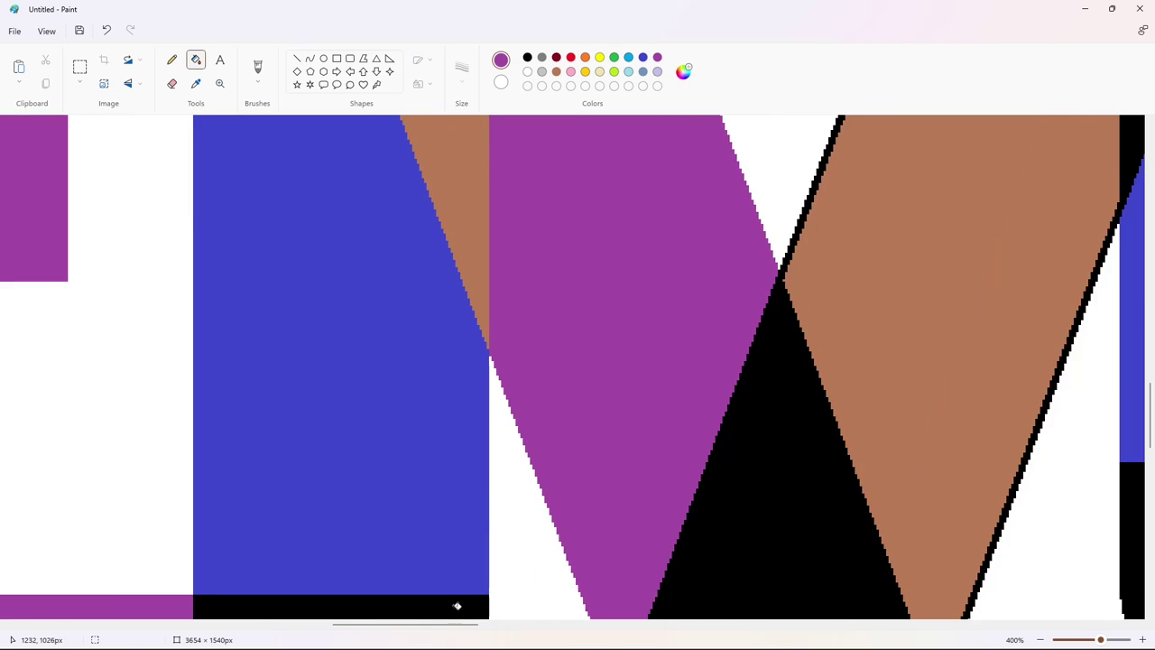
- Cut the stray black diagonal off the M's rounded bottom with a short white line and fill it with white
drag(457, 624, 492, 624)
scroll(529, 539, down, 4)
click(527, 71)
click(297, 58)
drag(318, 276, 352, 372)
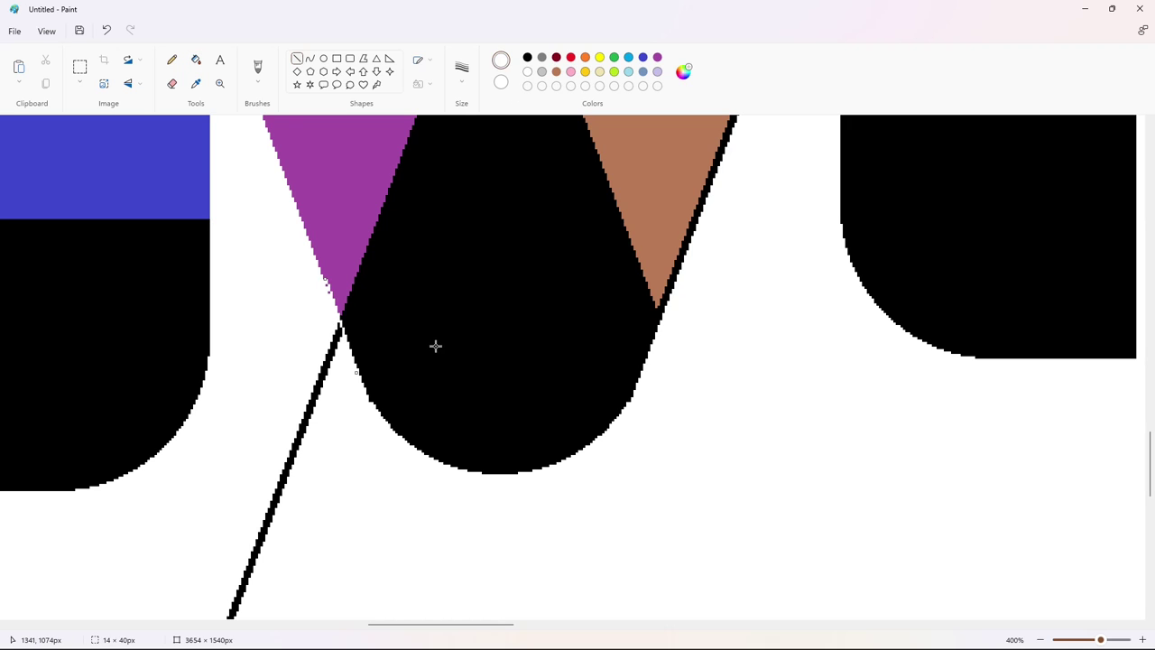
click(195, 59)
click(337, 336)
scroll(667, 494, up, 1)
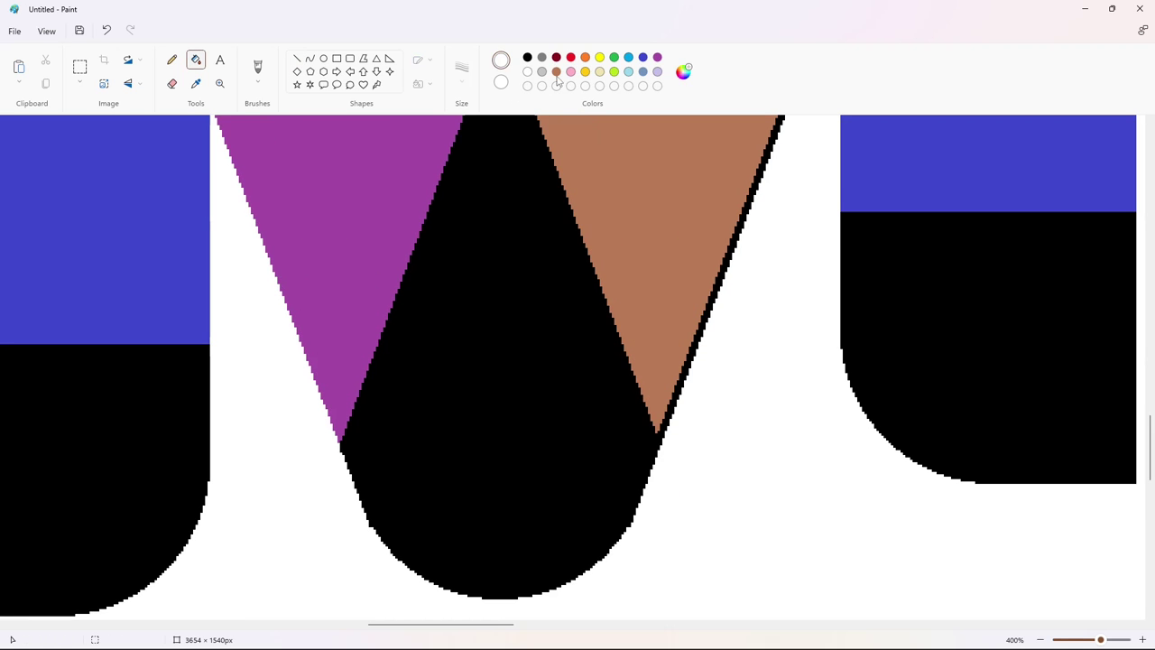
- Close off the black strip along the brown diagonal's lower-right edge with short brown lines and fill it with brown
click(296, 60)
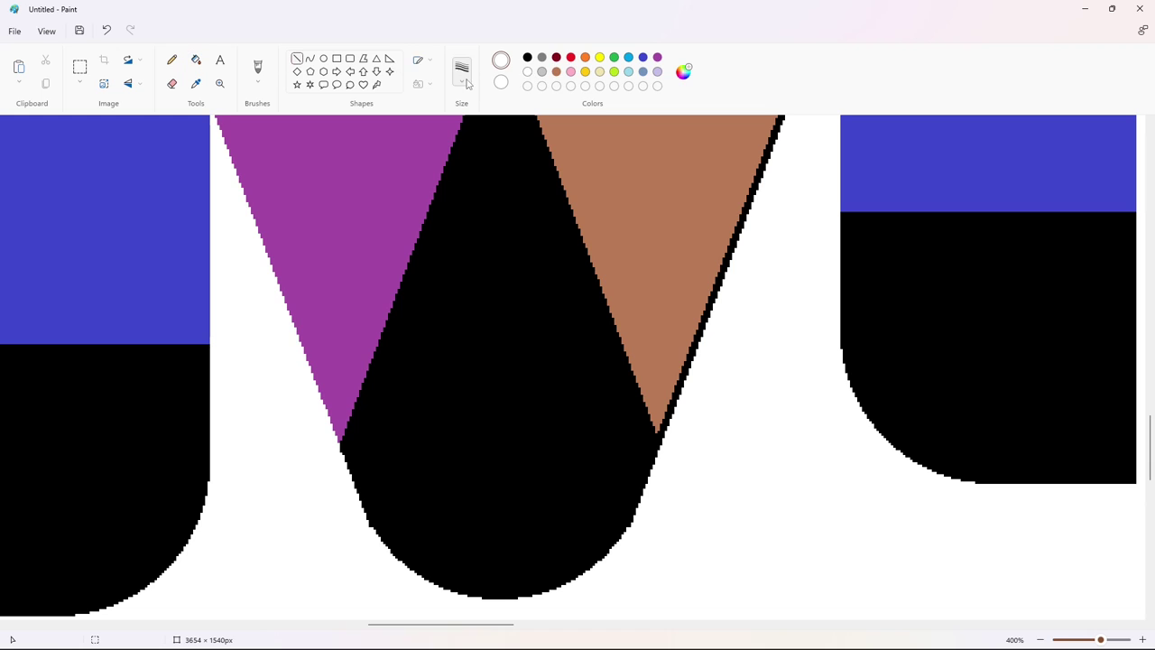
click(556, 73)
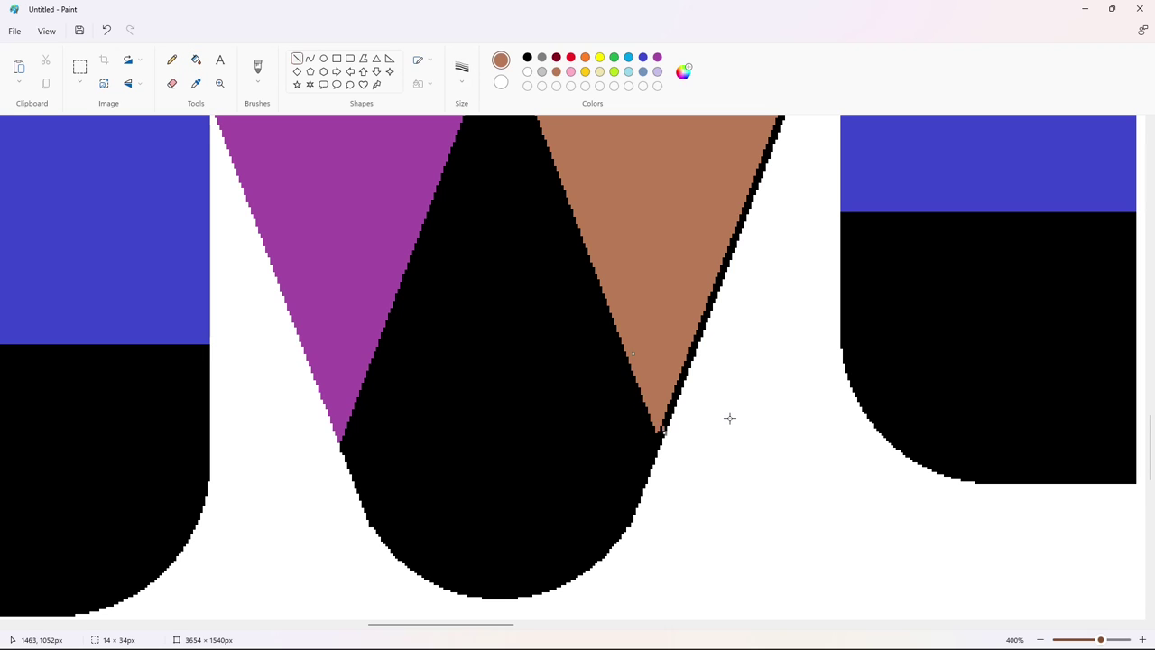
scroll(773, 361, up, 5)
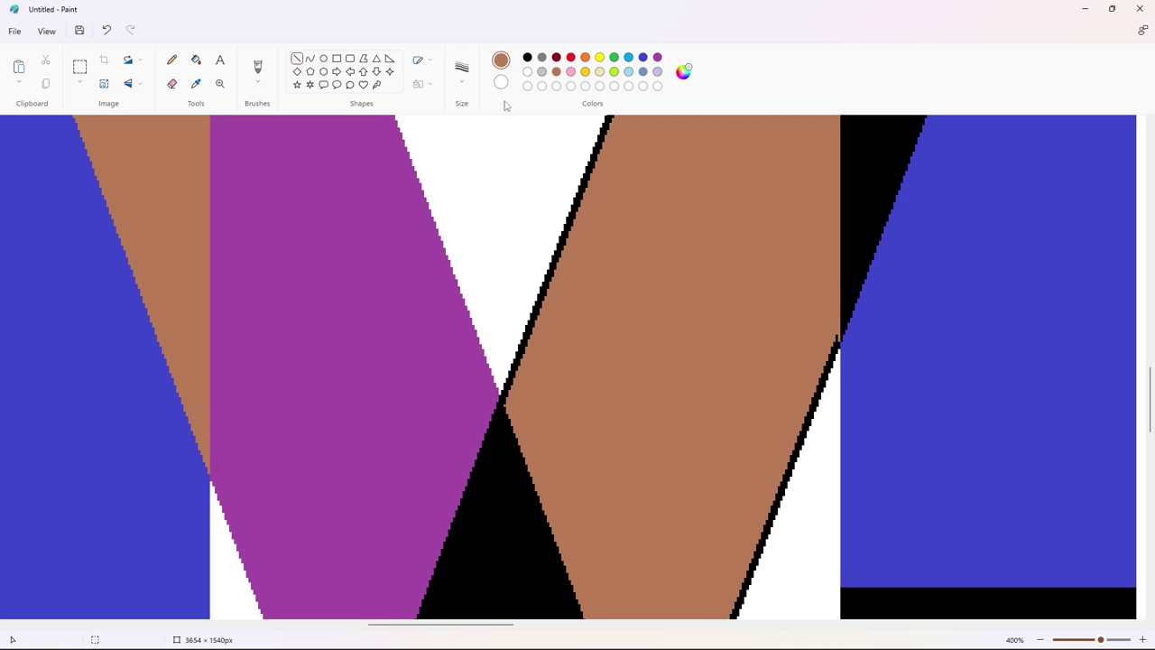
click(196, 59)
scroll(904, 441, up, 1)
click(298, 59)
scroll(502, 395, down, 1)
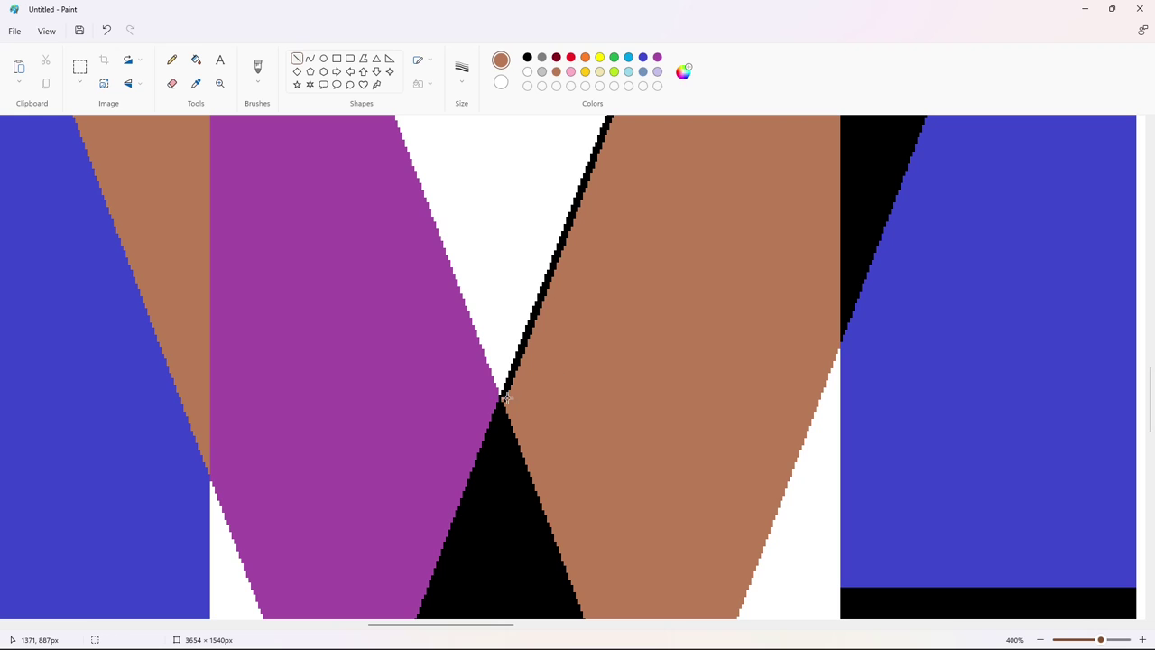
- Touch up the junction with the black stem top in black, then fill the black strip along the brown diagonal's upper-left edge with brown
scroll(540, 391, up, 6)
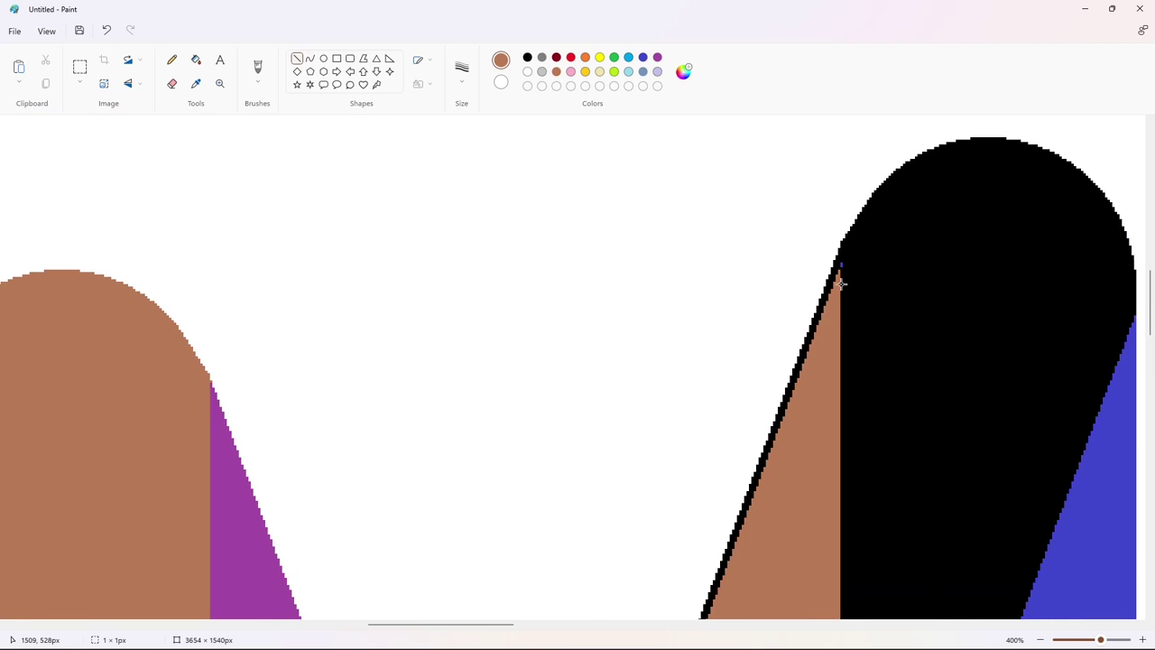
click(529, 58)
ctrl+click(838, 271)
drag(843, 273, 843, 260)
click(894, 253)
click(198, 61)
scroll(740, 298, down, 2)
click(734, 300)
scroll(740, 307, down, 6)
scroll(976, 603, down, 4)
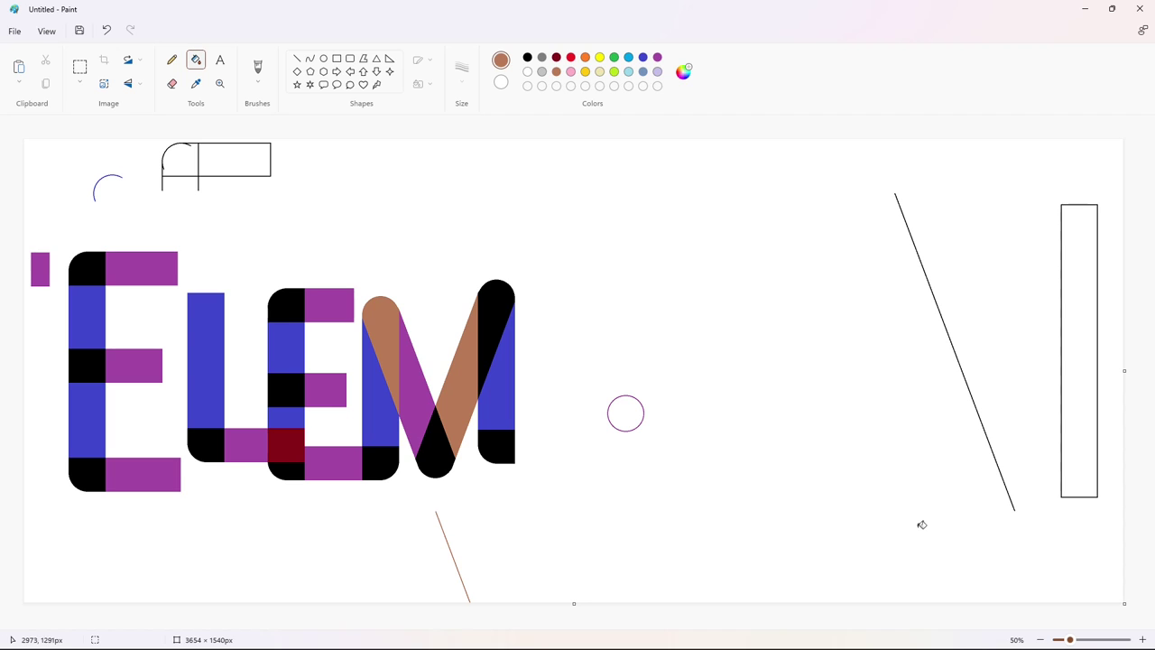
- Extend the M's right stem downward by outlining it with black lines and filling the enclosed area with black
click(1142, 640)
click(1142, 640)
scroll(812, 506, down, 8)
drag(294, 624, 636, 622)
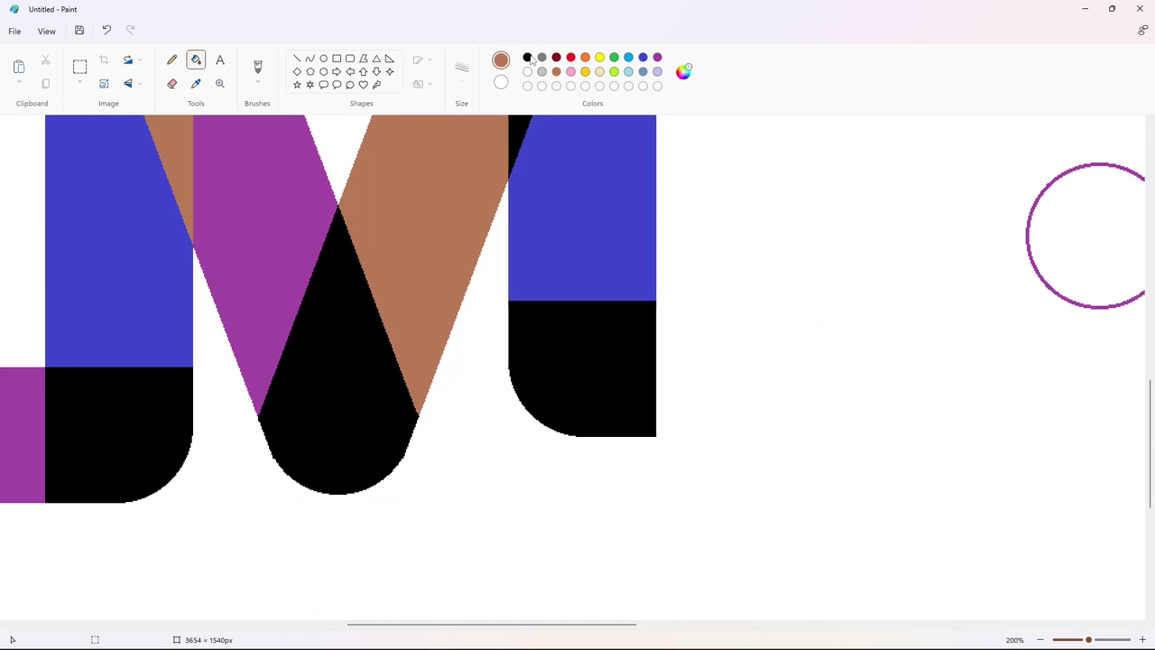
click(527, 57)
click(297, 59)
drag(510, 322, 511, 620)
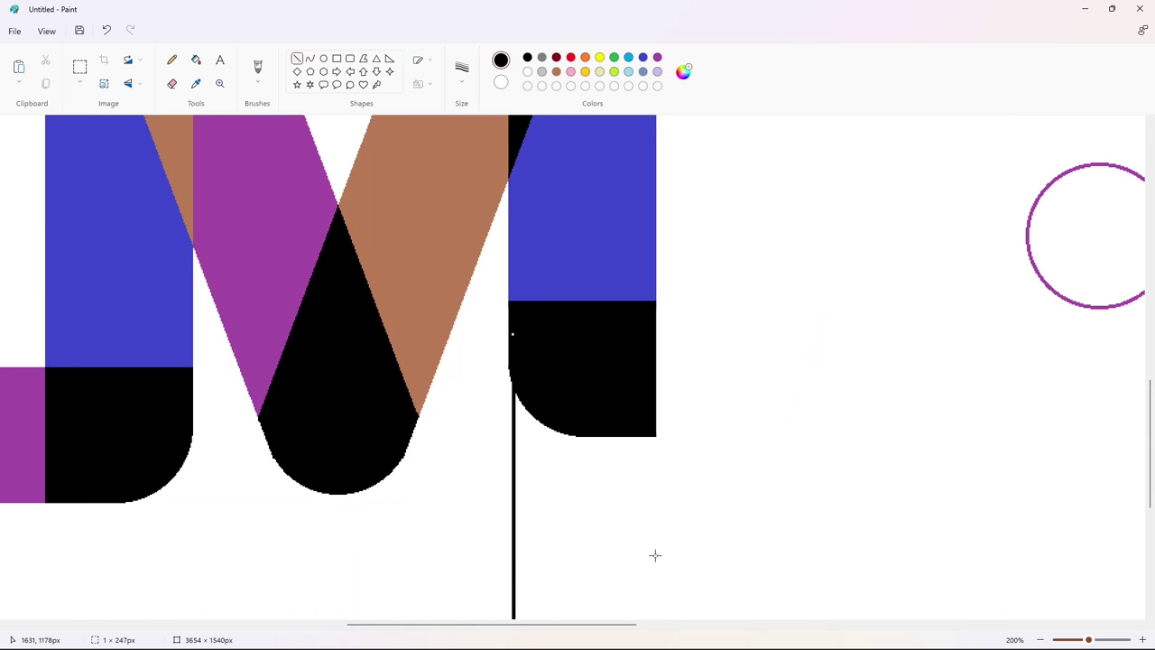
drag(648, 424, 655, 619)
drag(498, 612, 683, 612)
click(195, 59)
click(582, 524)
scroll(814, 415, down, 4)
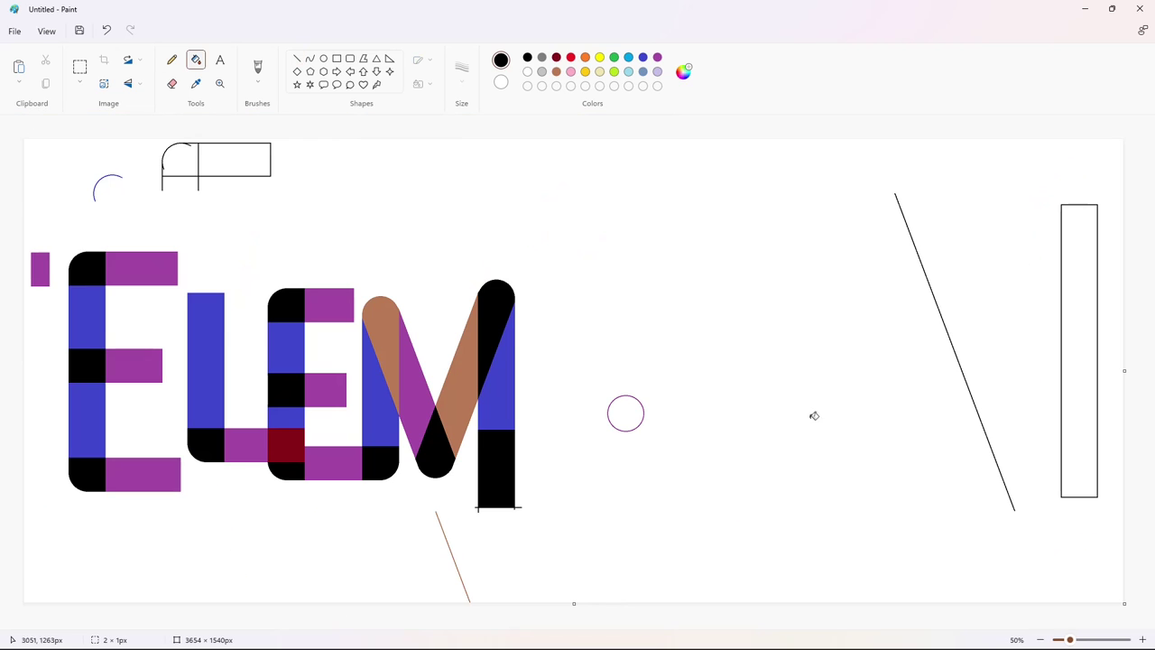
- Fill the extended stem's black lower section with blue and trim its bottom end with a solid white rectangle
click(337, 58)
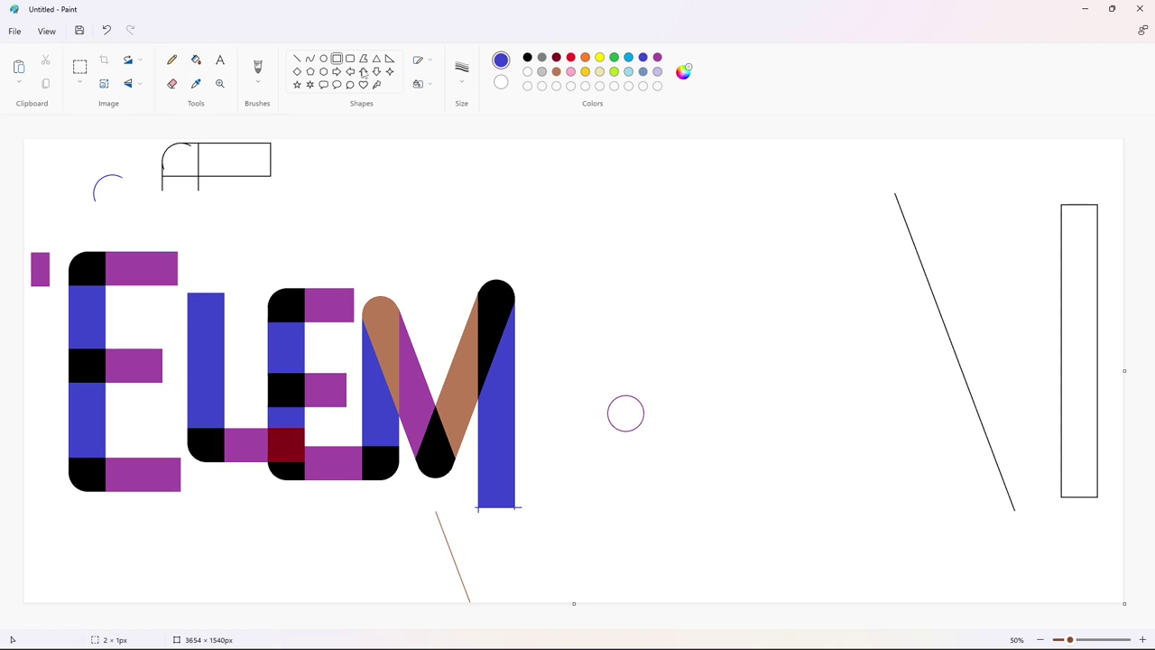
click(462, 72)
click(420, 85)
click(528, 71)
drag(552, 539, 447, 491)
click(621, 549)
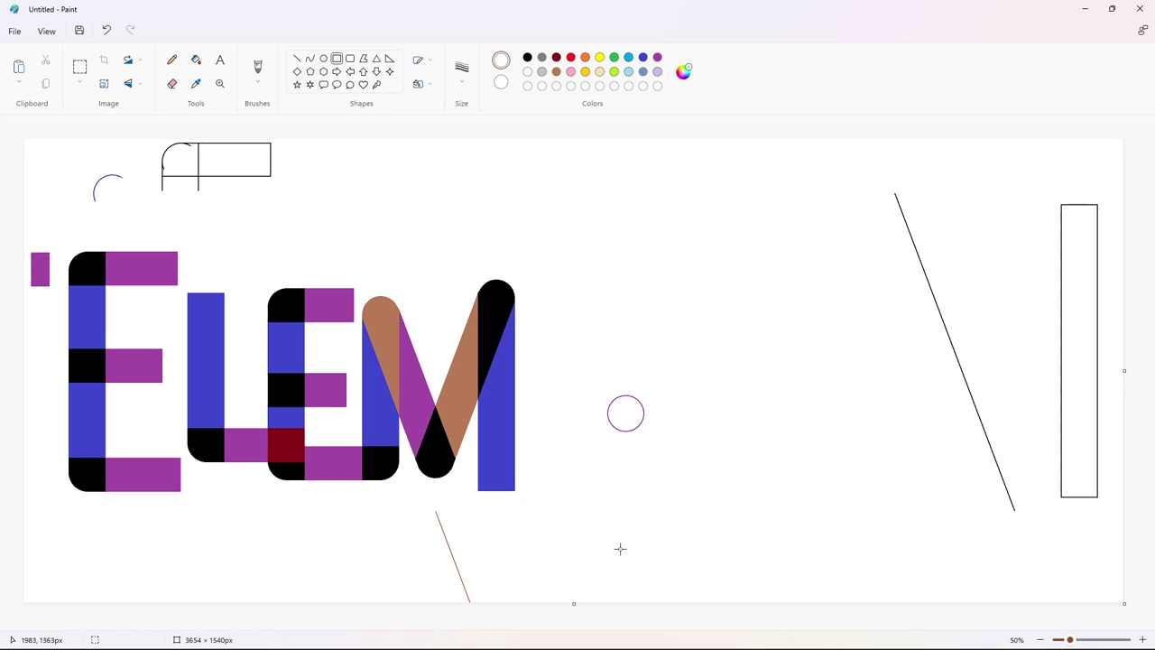
- Copy the second E and place the copy just to the right of the M
click(79, 66)
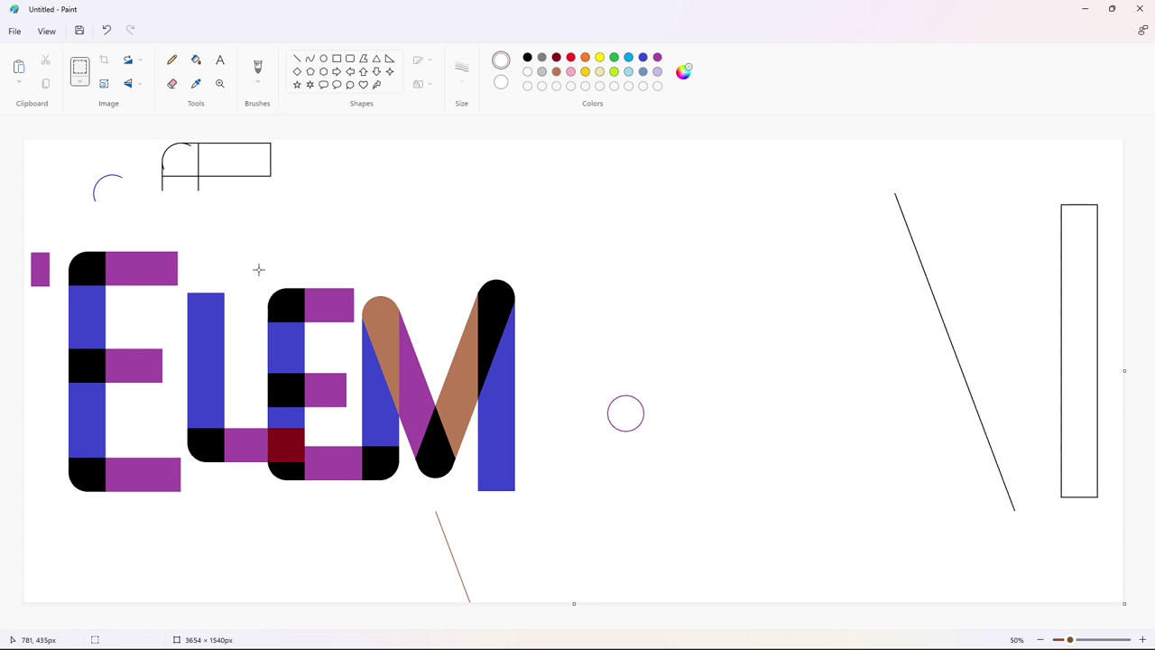
drag(258, 260, 361, 536)
key(ctrl+c)
key(ctrl+v)
drag(99, 275, 578, 362)
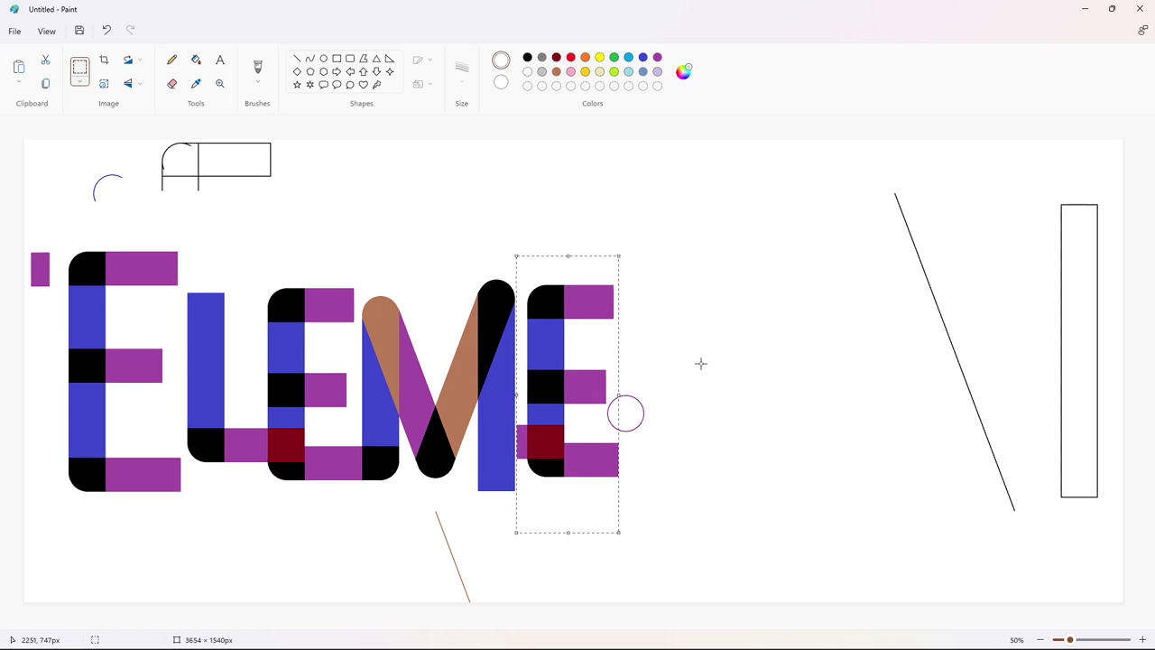
- Erase the purple stub beside the new E with white and fill its dark red joint with black
click(196, 59)
click(520, 433)
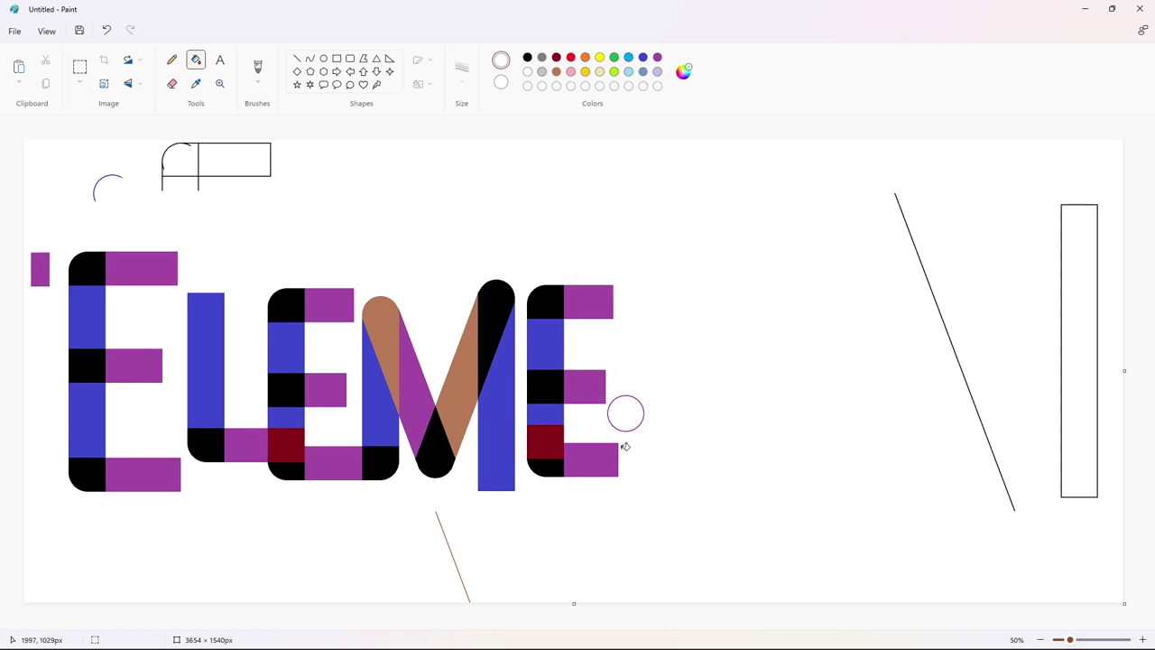
click(528, 57)
click(546, 442)
- Raise the new E's top arm slightly by cleaning out the original in white and pasting its copy a little higher
click(80, 67)
drag(521, 265, 639, 345)
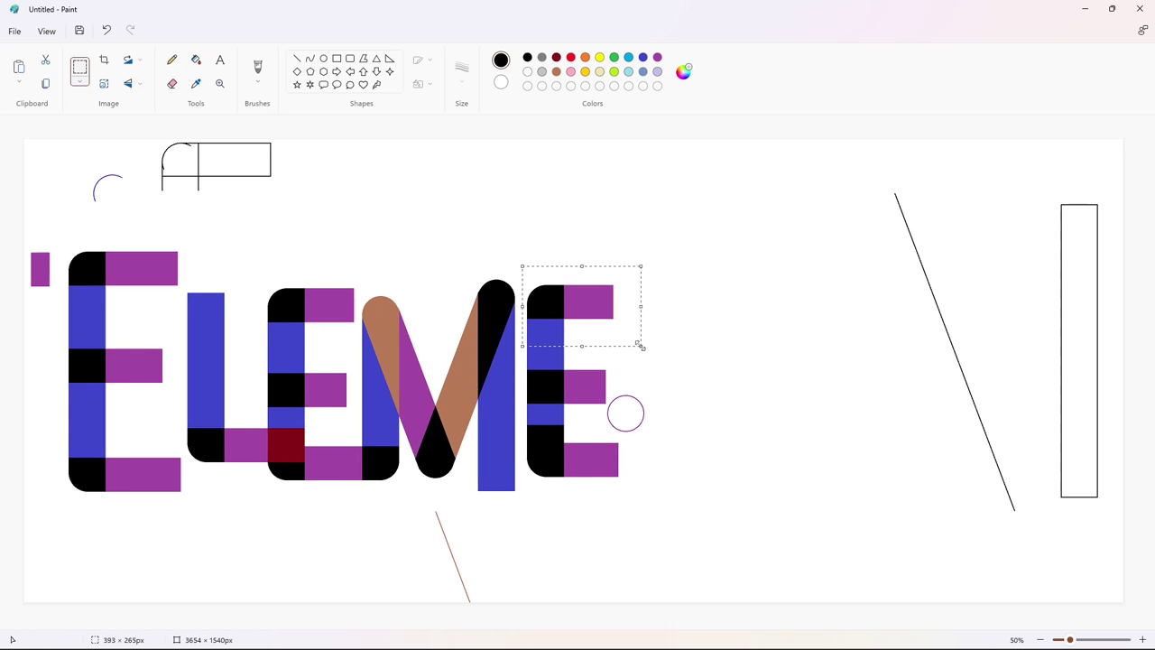
click(196, 59)
click(528, 74)
click(547, 301)
click(588, 294)
key(ctrl+v)
drag(80, 190, 576, 308)
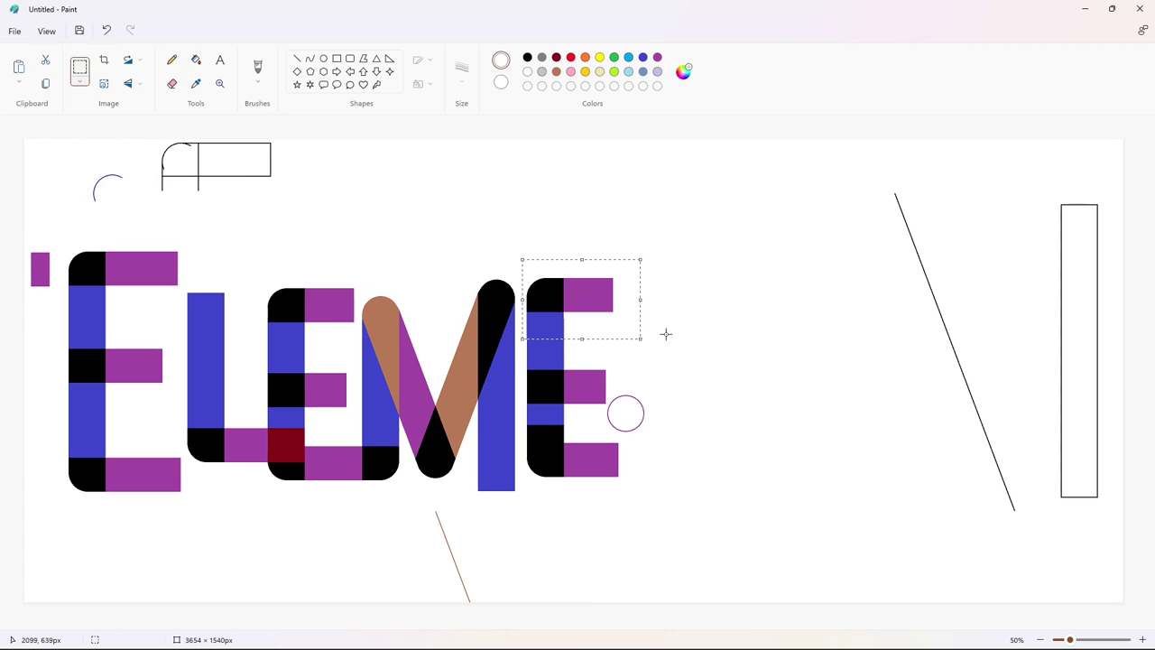
click(467, 225)
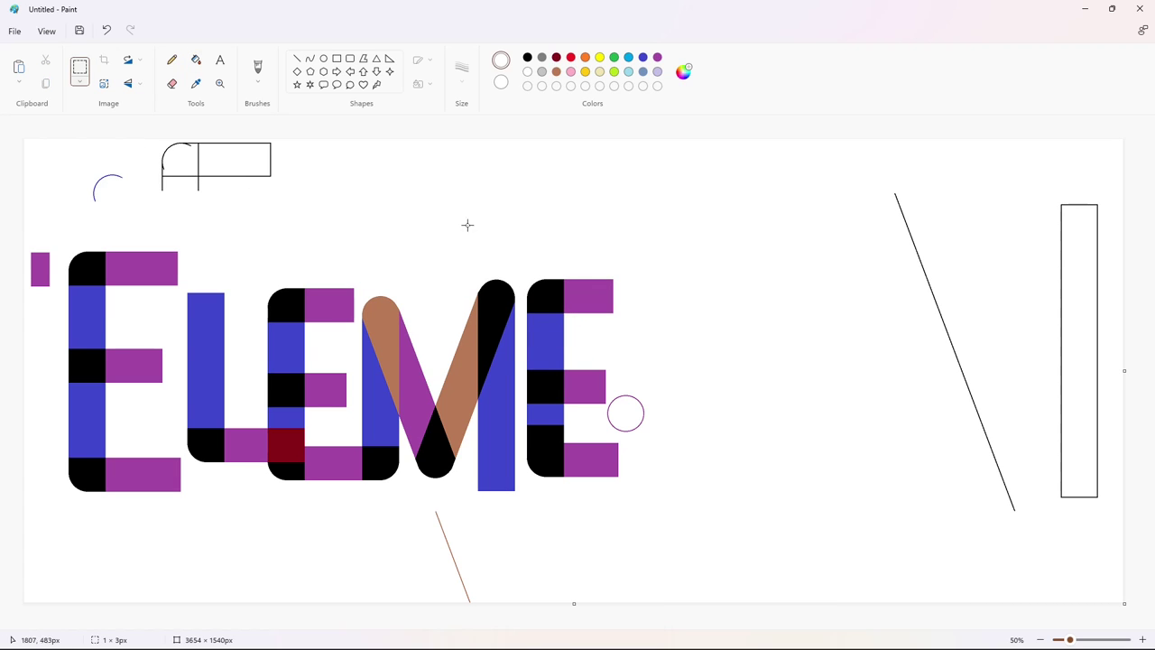
- Raise the new E's middle arm by filling its old position with blue and white and pasting its copy higher on the stem
drag(520, 355, 635, 415)
click(196, 59)
click(642, 58)
click(549, 386)
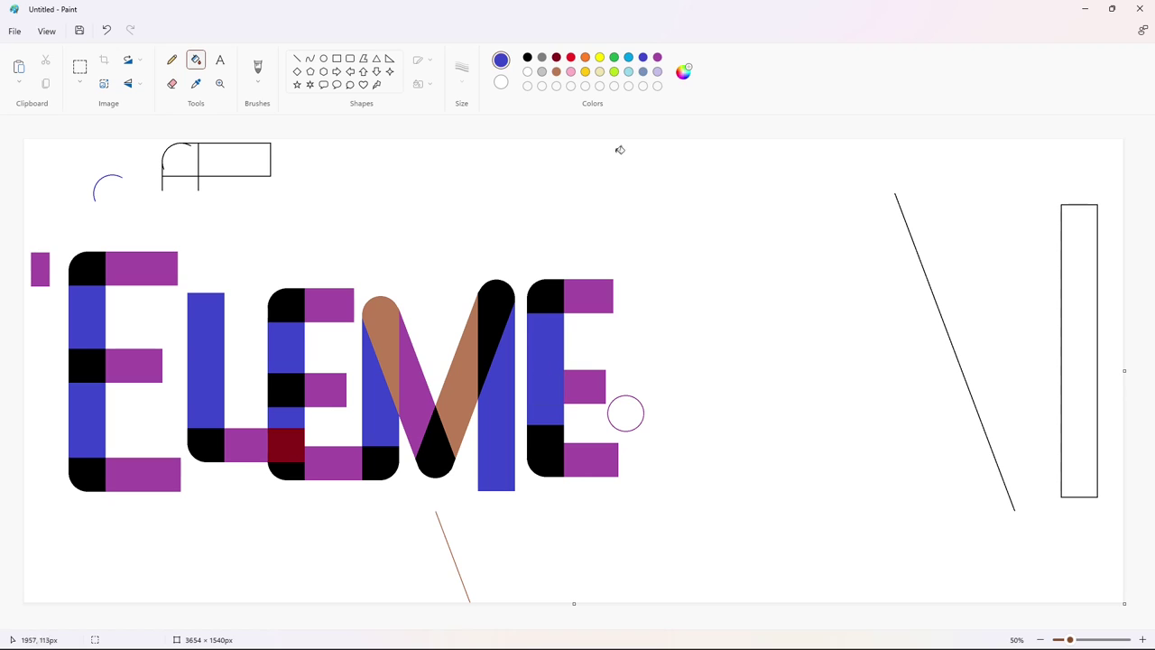
click(528, 73)
click(583, 382)
key(ctrl+v)
drag(66, 177, 563, 382)
click(780, 430)
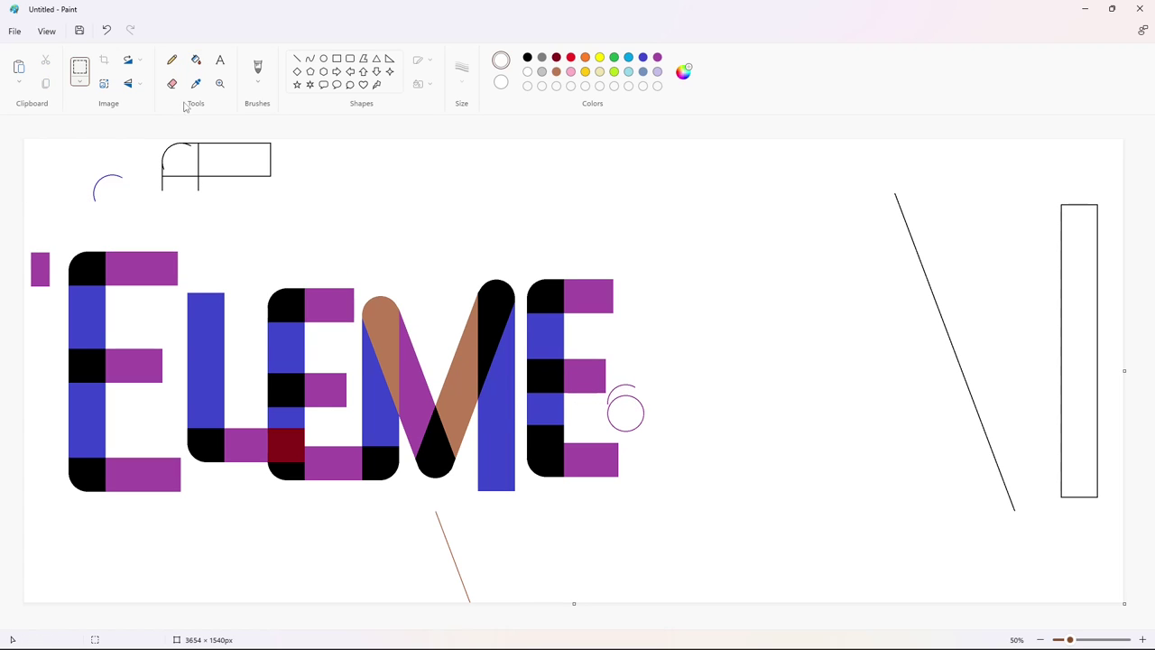
- Paste a copy of the purple circle into the empty area above the letters and erase the original circle with white
drag(667, 391, 601, 436)
key(ctrl+c)
key(ctrl+v)
drag(81, 171, 381, 186)
click(577, 208)
click(196, 59)
click(657, 58)
click(619, 406)
click(528, 71)
click(622, 409)
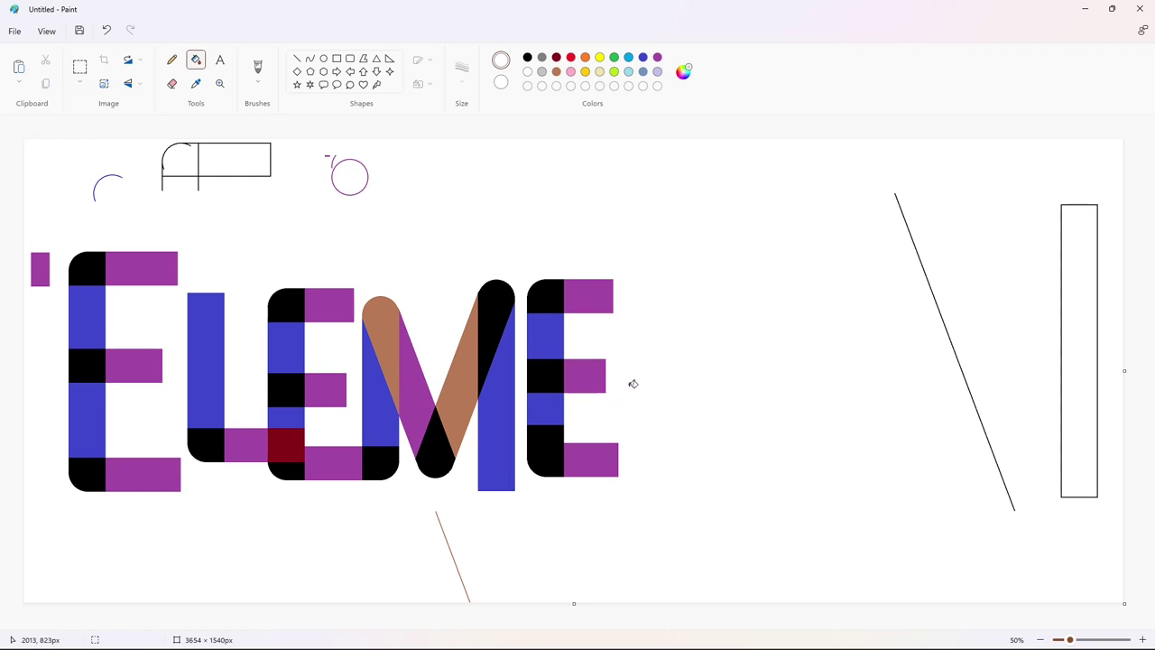
- Trim the end of the new E's middle arm with a white rectangle and lengthen its top arm by shifting the arm's end outward
click(337, 59)
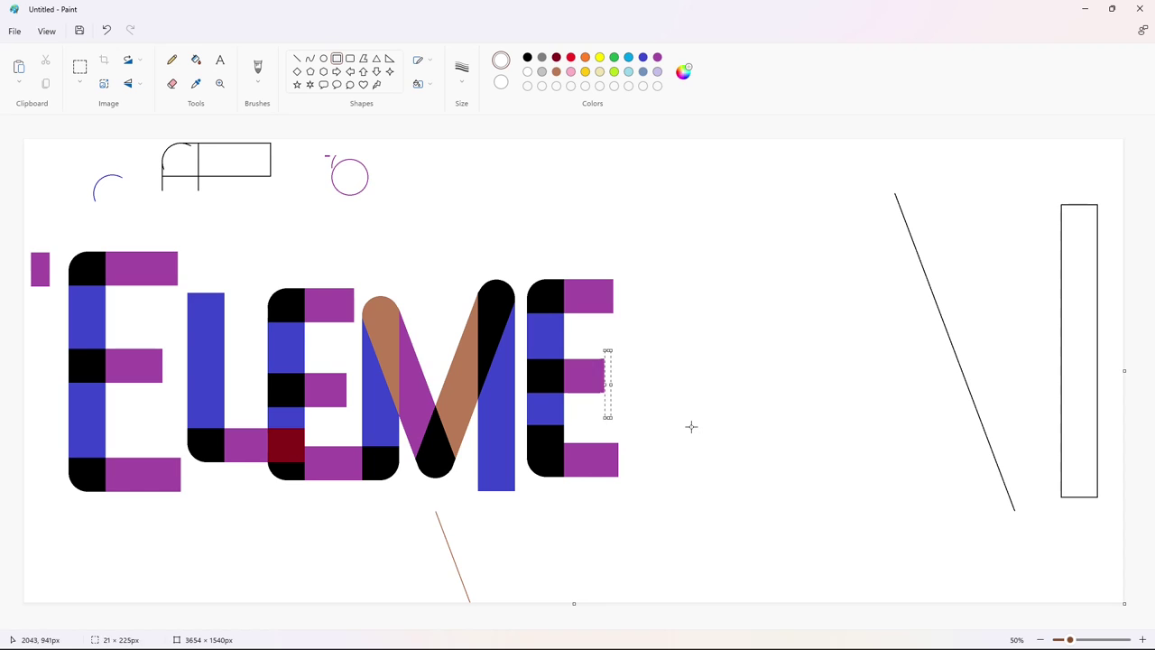
click(79, 66)
drag(573, 259, 683, 335)
mouse_move(603, 294)
mouse_down()
mouse_move(595, 297)
mouse_move(609, 296)
mouse_up()
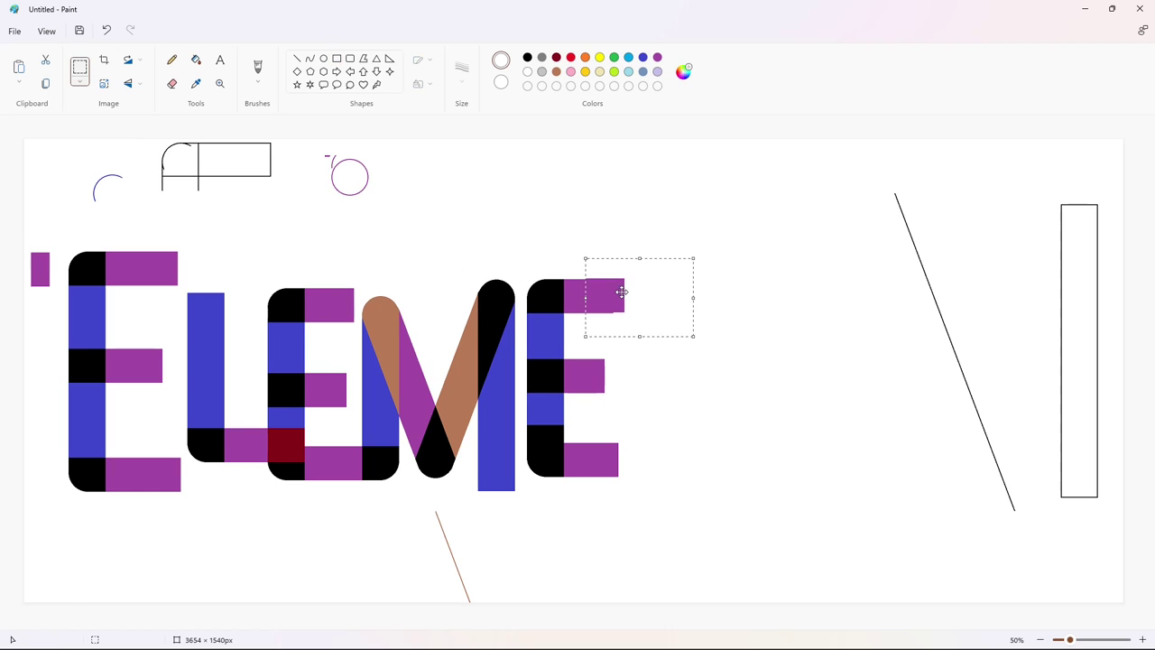
click(789, 344)
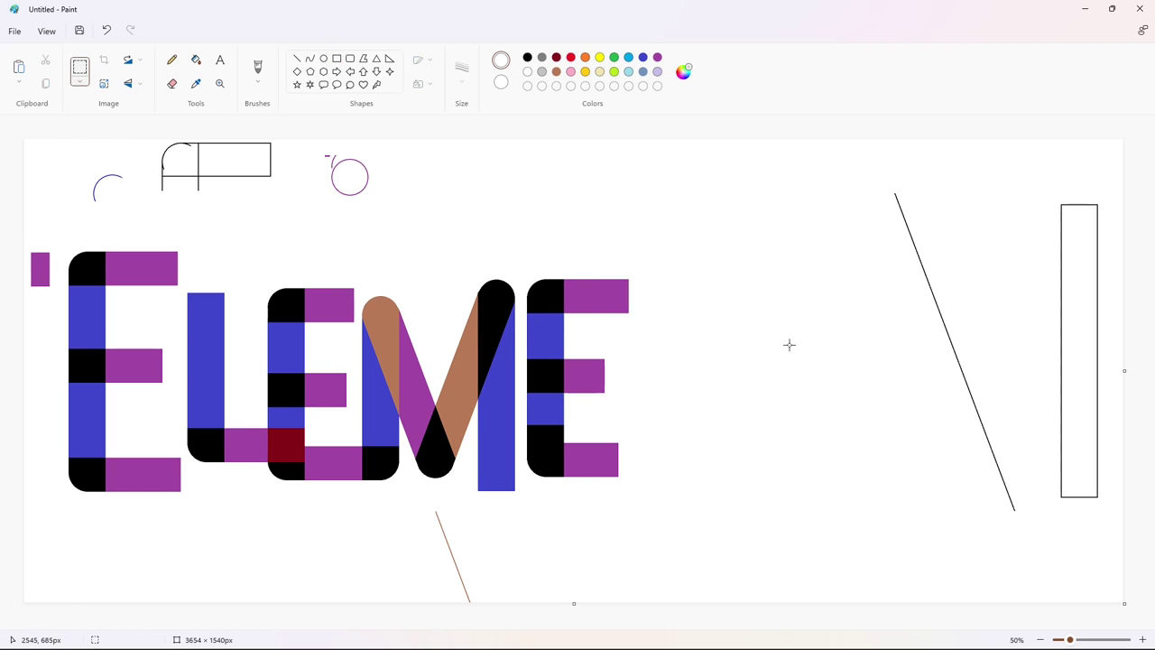
- Paste a copy of an E's rounded lower corner, flip it horizontally and attach it to the end of the new E's bottom arm
key(ctrl+v)
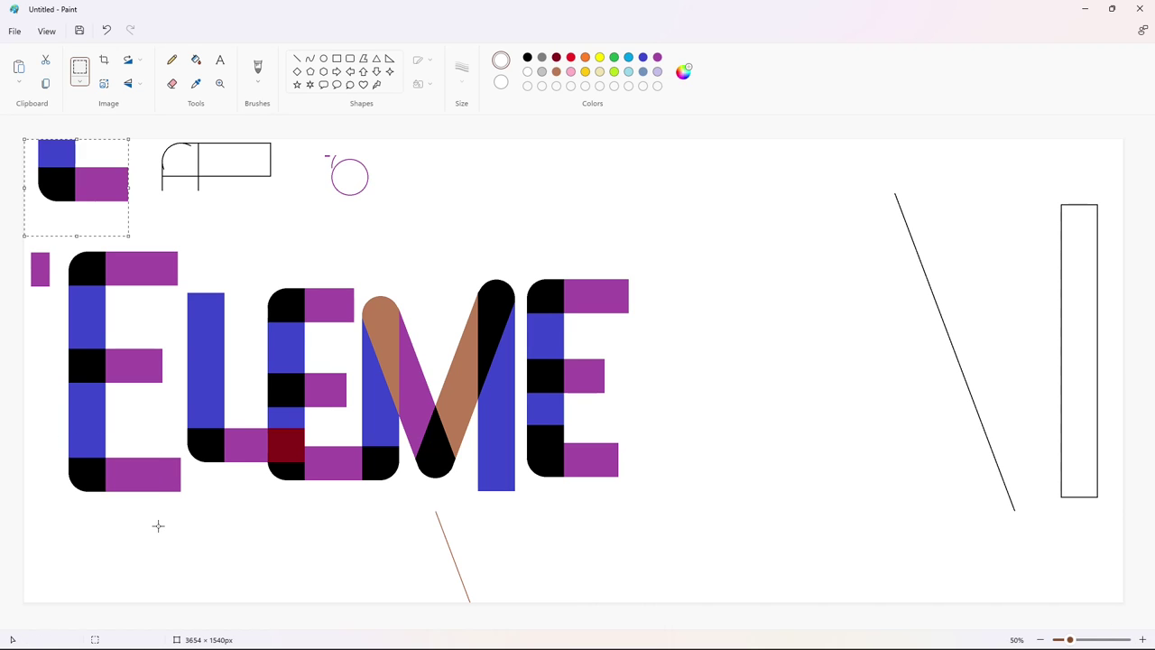
click(131, 83)
click(135, 127)
drag(65, 184, 610, 460)
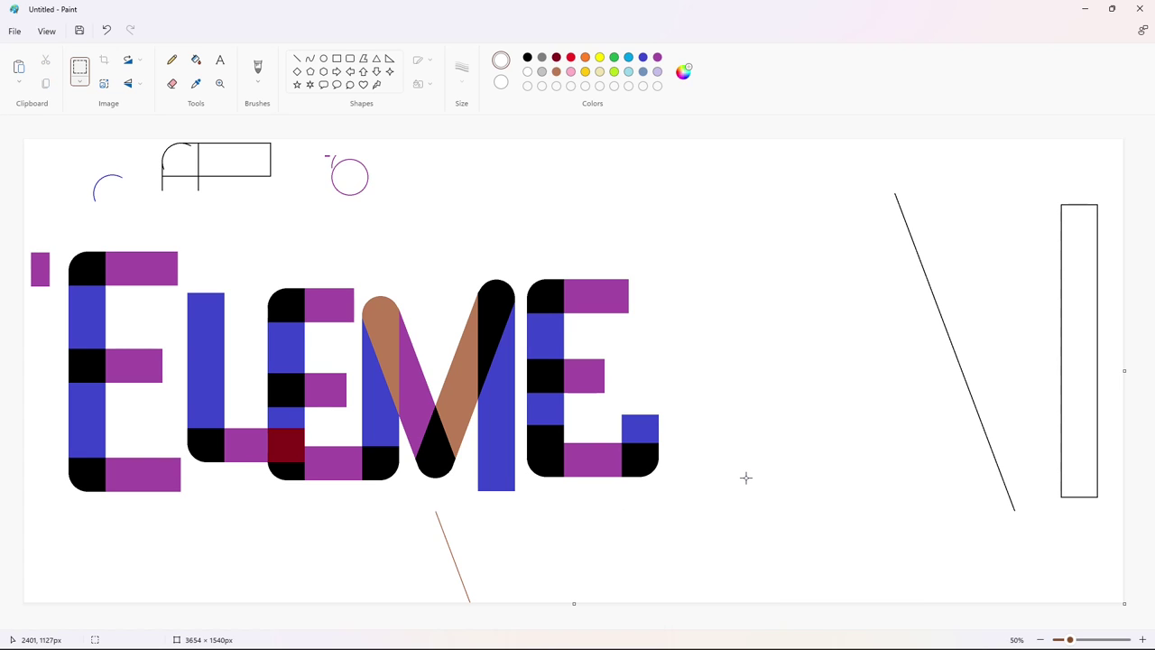
- Draw a horizontal purple line across the last E's black lower stem, level with its bottom arm's upper edge, and fill the part above blue
click(1143, 639)
click(1143, 639)
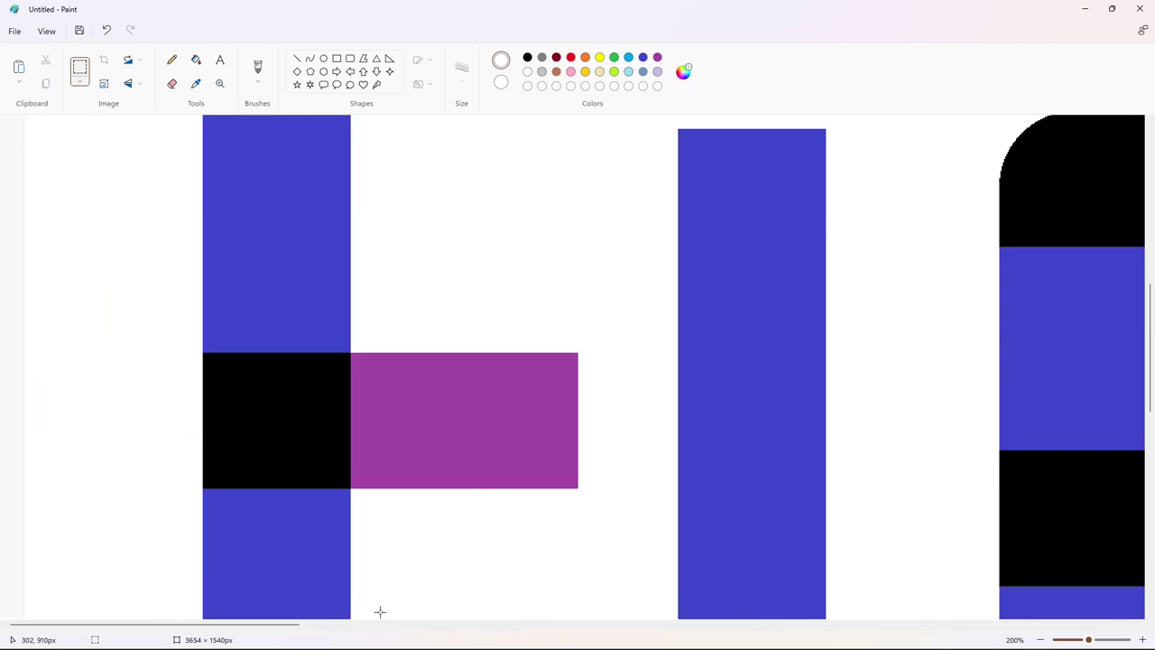
drag(252, 625, 658, 626)
scroll(608, 152, down, 4)
click(298, 60)
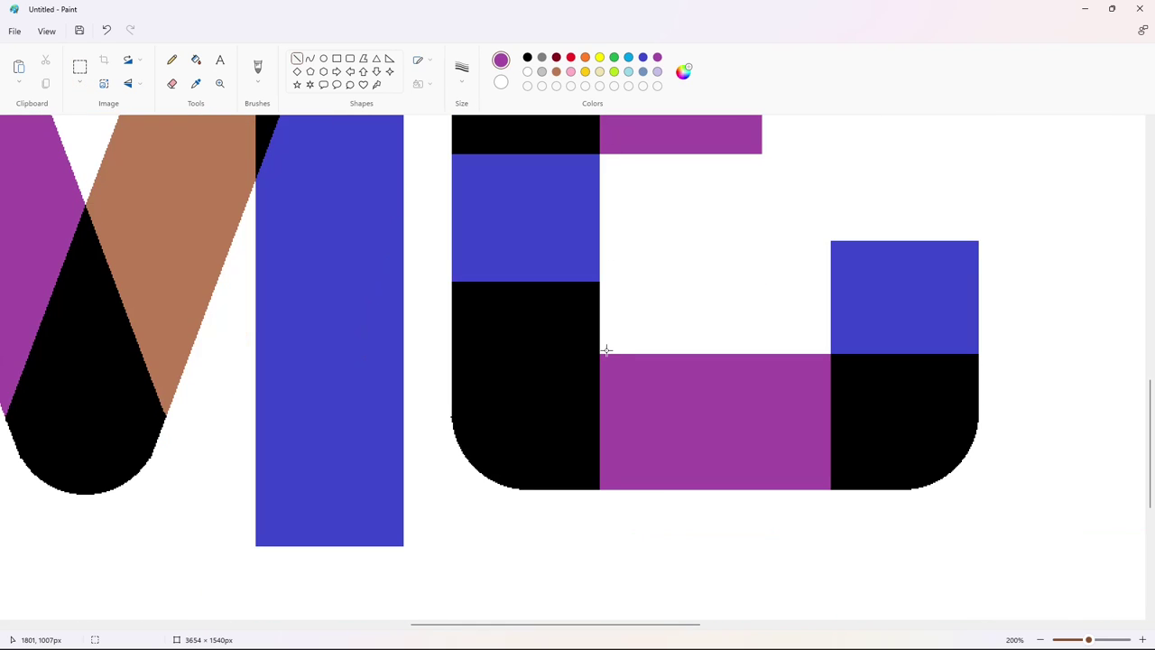
drag(609, 351, 442, 351)
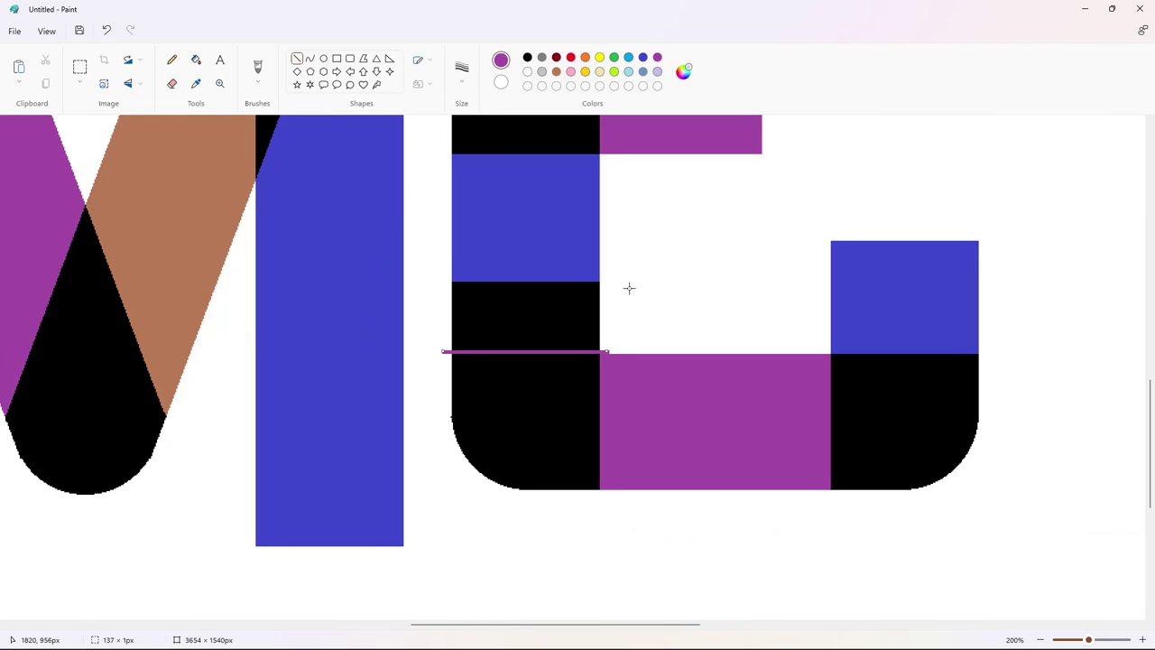
click(644, 58)
click(196, 59)
click(527, 315)
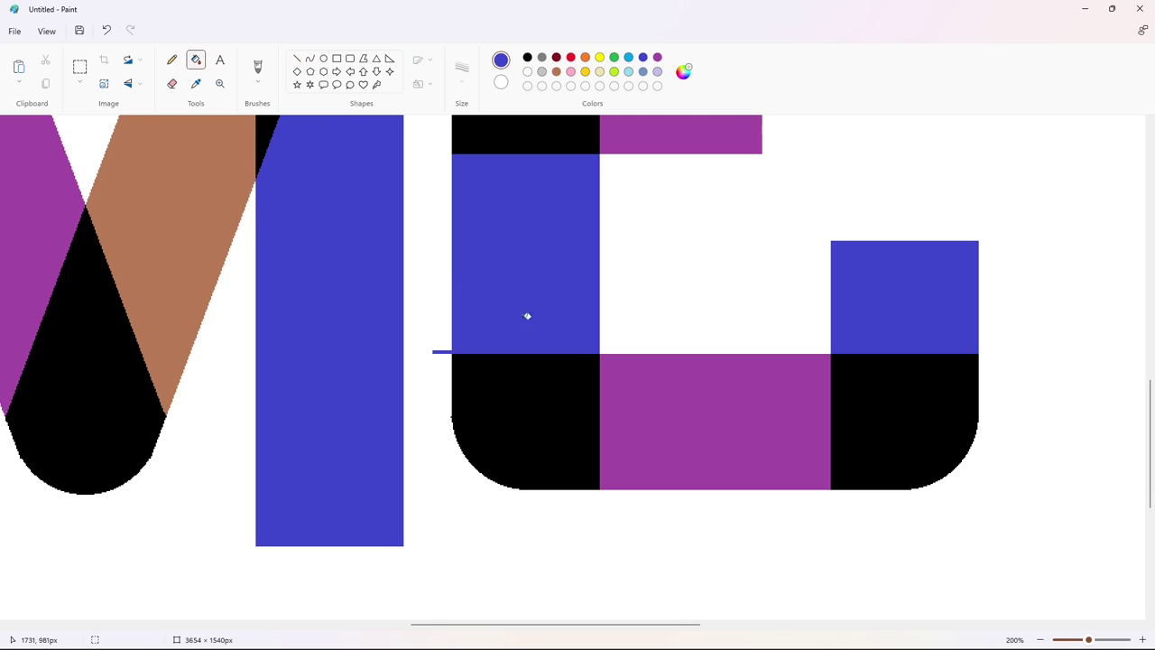
- Remove the leftover line stub sticking out from the outer side of the last E's stem with white
click(527, 72)
click(298, 60)
drag(446, 328, 447, 333)
click(195, 59)
click(441, 352)
- Try to place a copy of the M's first stroke with its brown rounded top above the last E's far lower corner
drag(612, 628, 705, 623)
scroll(719, 578, up, 2)
click(1039, 640)
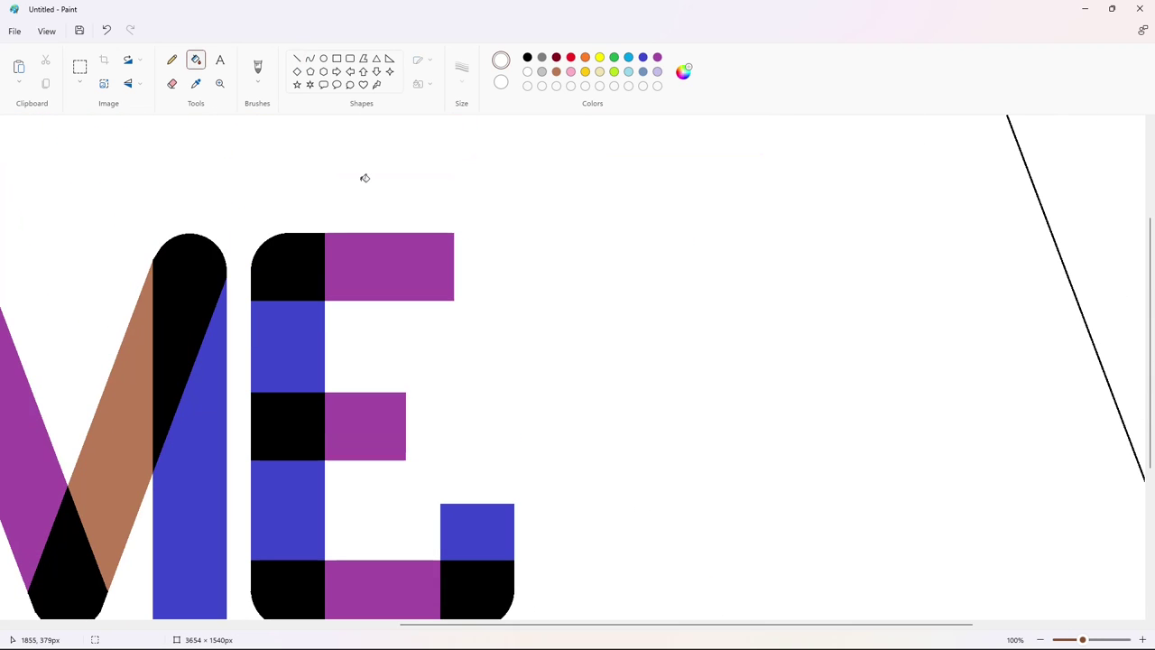
click(298, 60)
drag(559, 623, 410, 623)
click(80, 66)
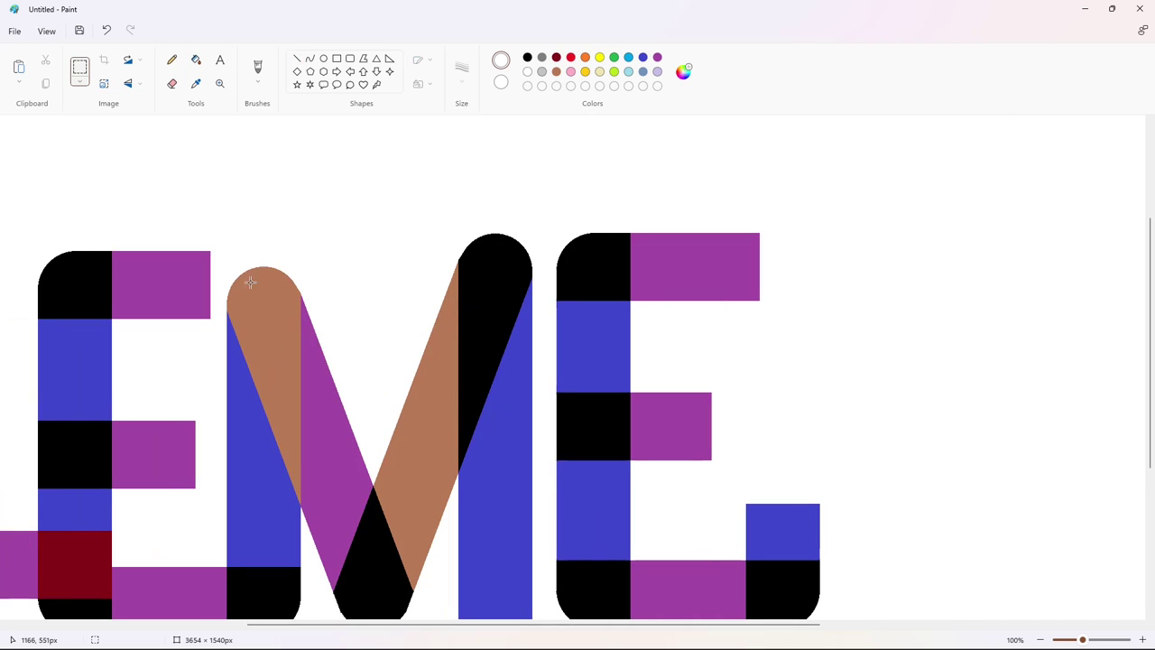
drag(340, 244, 334, 551)
key(ctrl+c)
drag(552, 625, 735, 625)
key(ctrl+v)
mouse_move(61, 239)
mouse_down()
mouse_move(330, 424)
mouse_move(442, 381)
mouse_move(418, 356)
mouse_up()
key(Down)
key(Down)
key(Down)
key(Down)
key(Down)
key(Down)
key(Down)
key(Down)
key(Down)
key(Down)
key(Down)
key(Down)
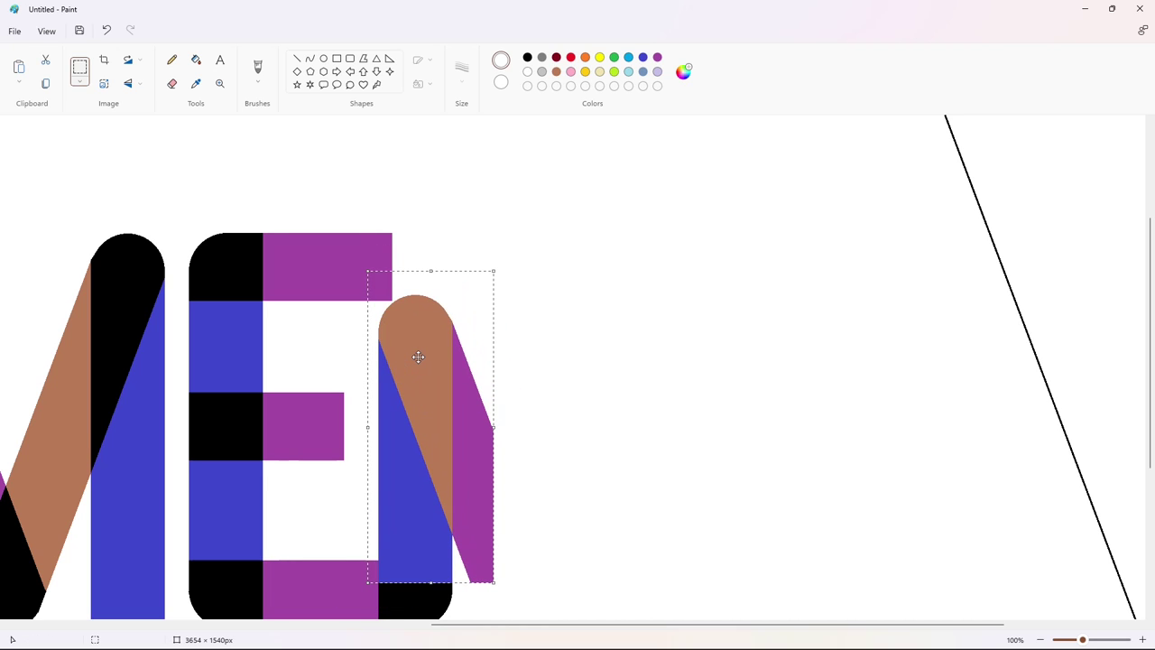
key(ctrl+z)
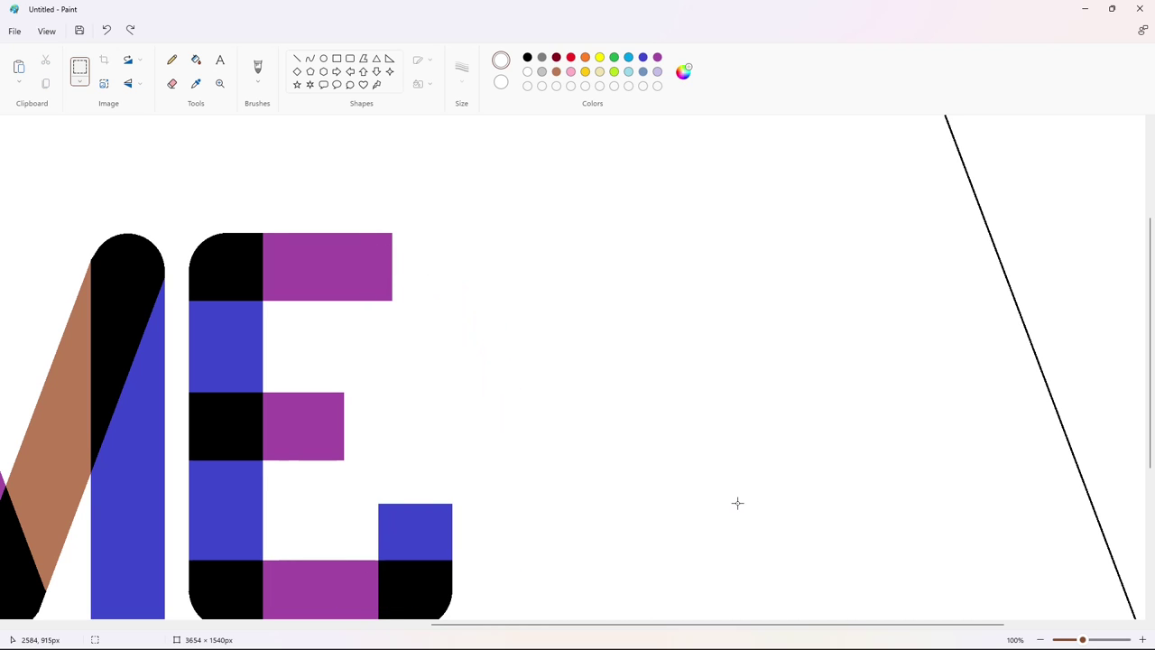
- Fill the rounded corner ending the last E's bottom arm with lavender and the block above it with black
click(1040, 640)
click(297, 59)
click(528, 59)
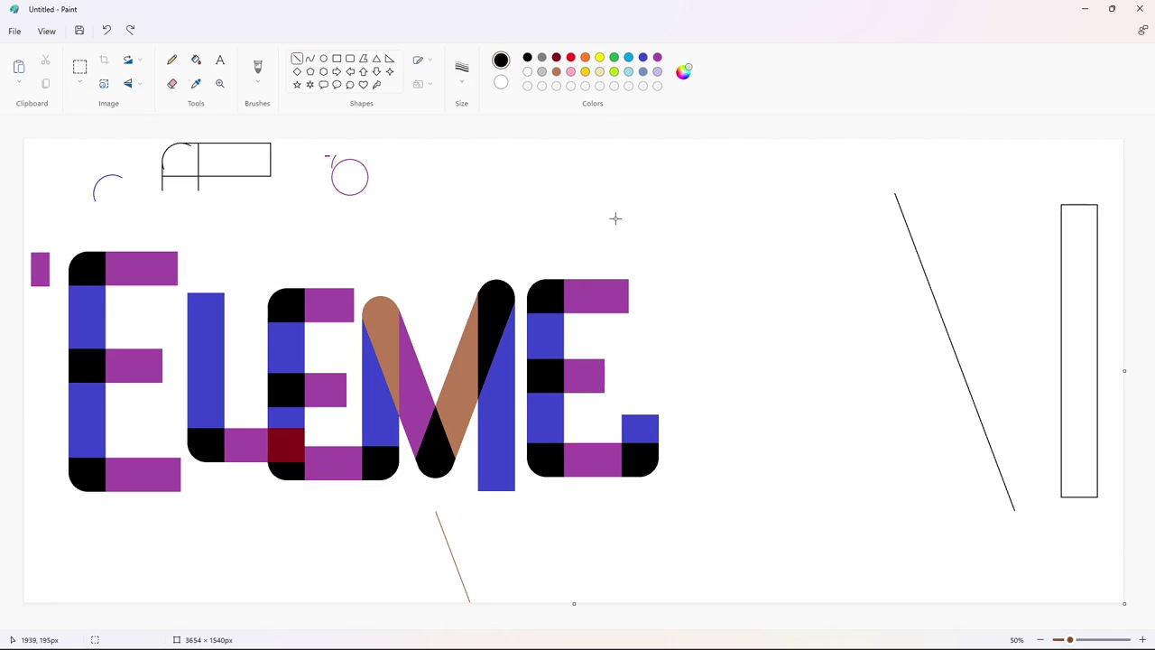
click(656, 71)
click(640, 461)
click(527, 58)
click(640, 428)
- Draw a vertical black line about 285 px tall up from the black block and a curve rounding its upper end
drag(627, 333, 623, 335)
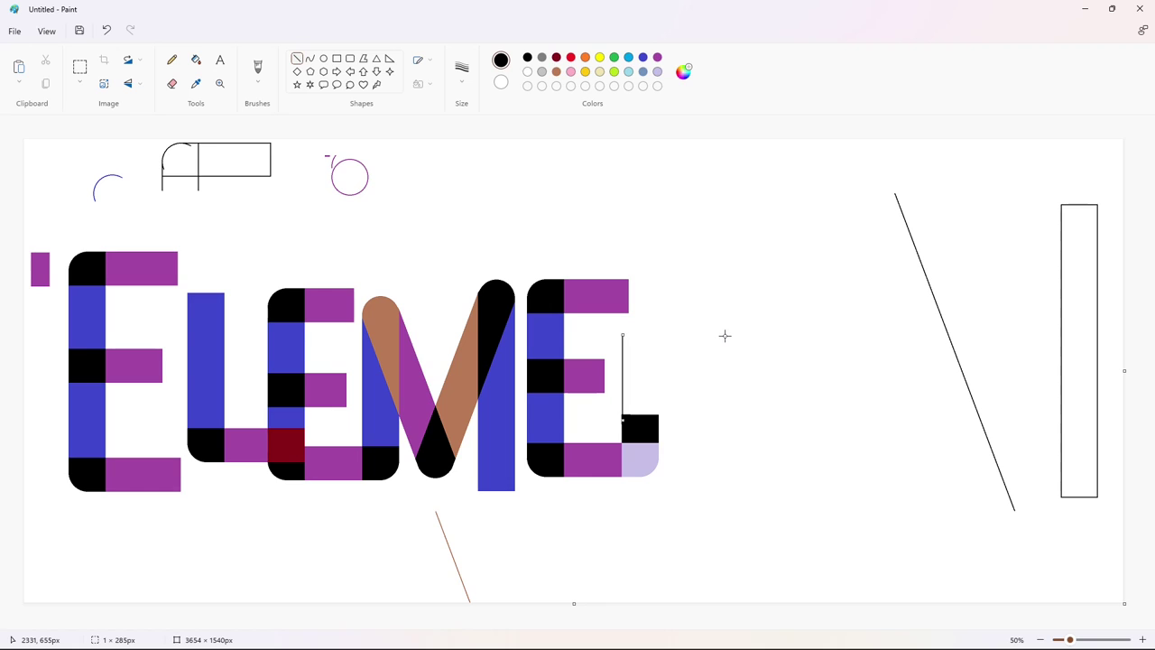
click(698, 338)
mouse_move(655, 416)
mouse_down()
mouse_move(652, 320)
mouse_move(628, 321)
mouse_up()
key(ctrl+z)
click(310, 58)
- Draw the N's two parallel diagonal edges down from the rounded top, the outer one black and the inner one dark red, about 307 × 495 px
mouse_move(638, 320)
mouse_down()
mouse_move(639, 309)
mouse_move(652, 319)
mouse_move(636, 309)
mouse_move(746, 469)
mouse_up()
click(707, 324)
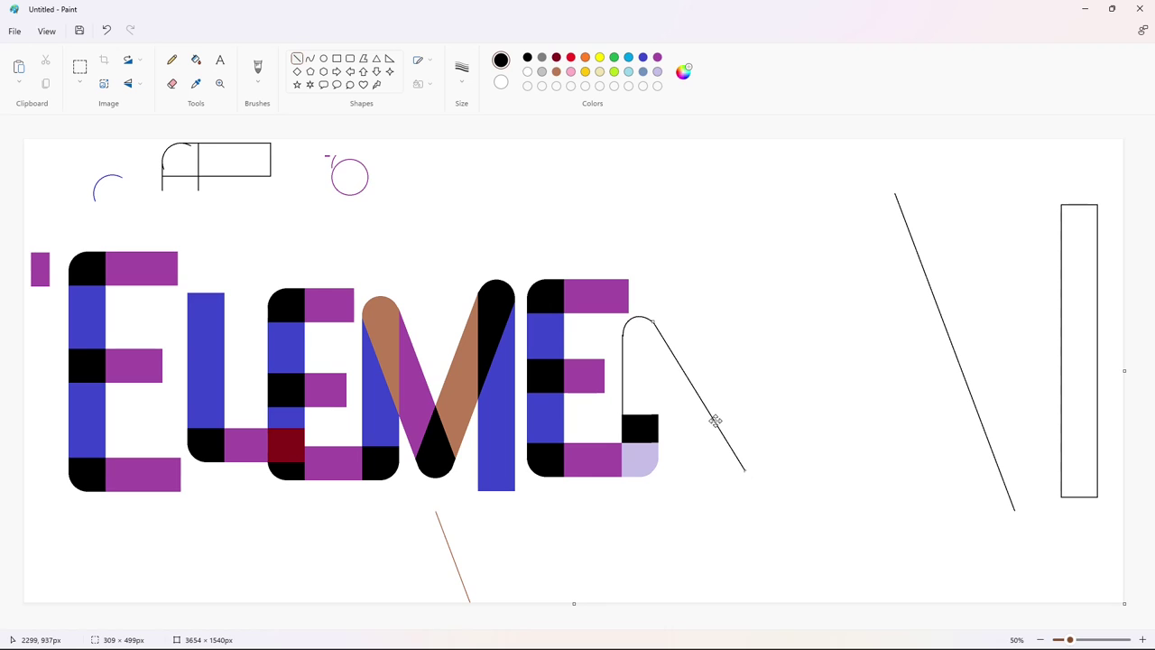
key(ctrl+z)
drag(652, 321, 766, 503)
click(623, 344)
drag(618, 327, 710, 480)
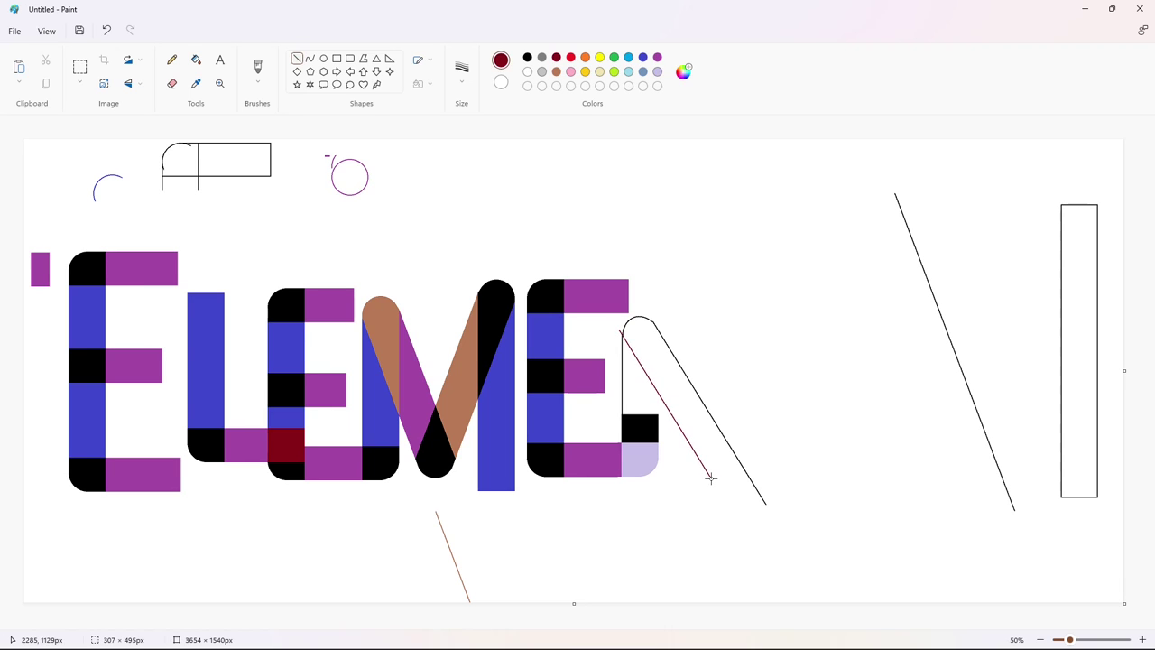
click(796, 391)
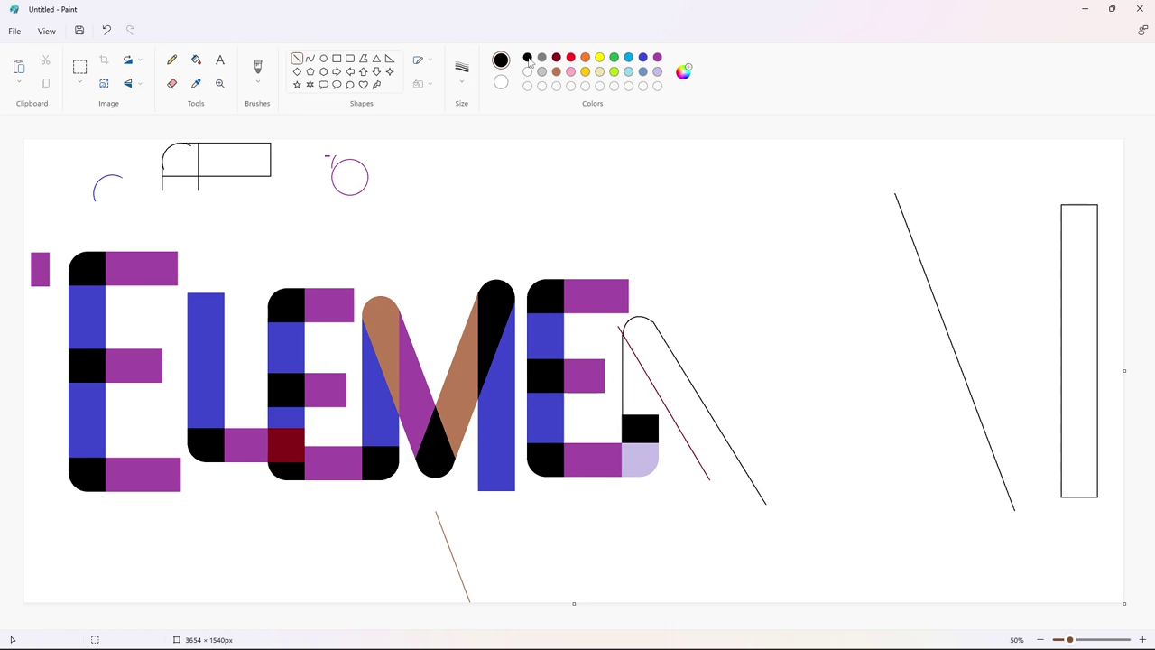
- Close the lower end of the N's diagonal with a rounded dark red curve about 107 × 107 px
drag(710, 480, 742, 462)
click(719, 493)
click(742, 483)
key(ctrl+z)
mouse_move(709, 479)
mouse_down()
mouse_move(740, 461)
mouse_move(723, 492)
mouse_up()
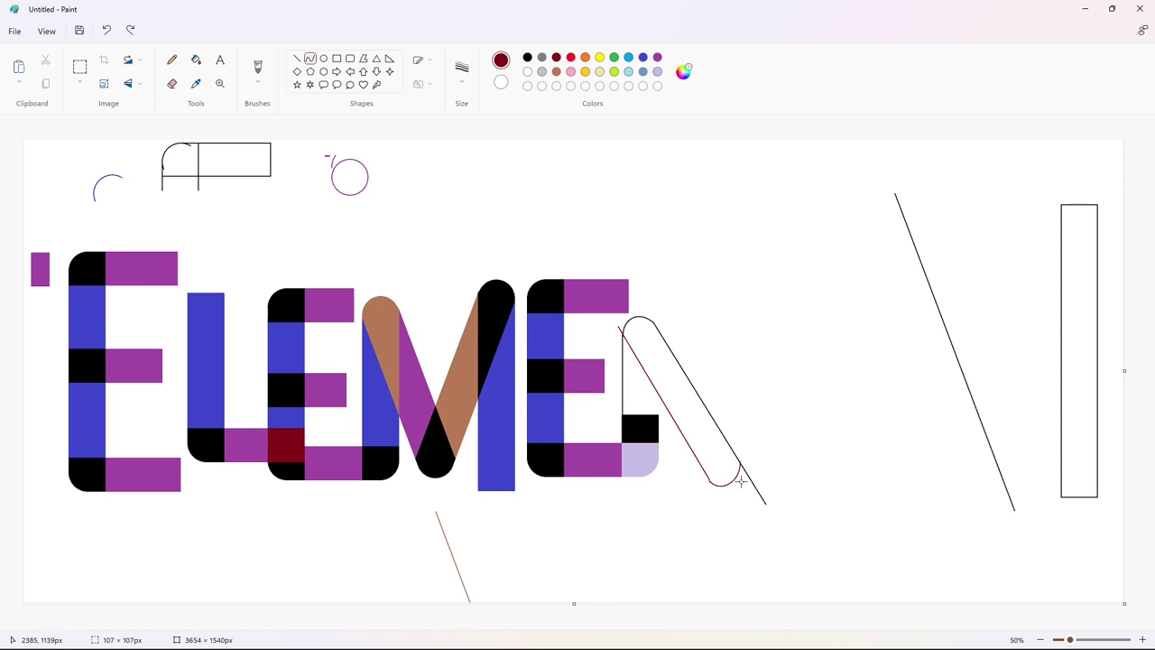
- Draw a vertical blue line from the black block's outer edge up past the N's diagonal to complete the stem
click(1143, 639)
click(1143, 639)
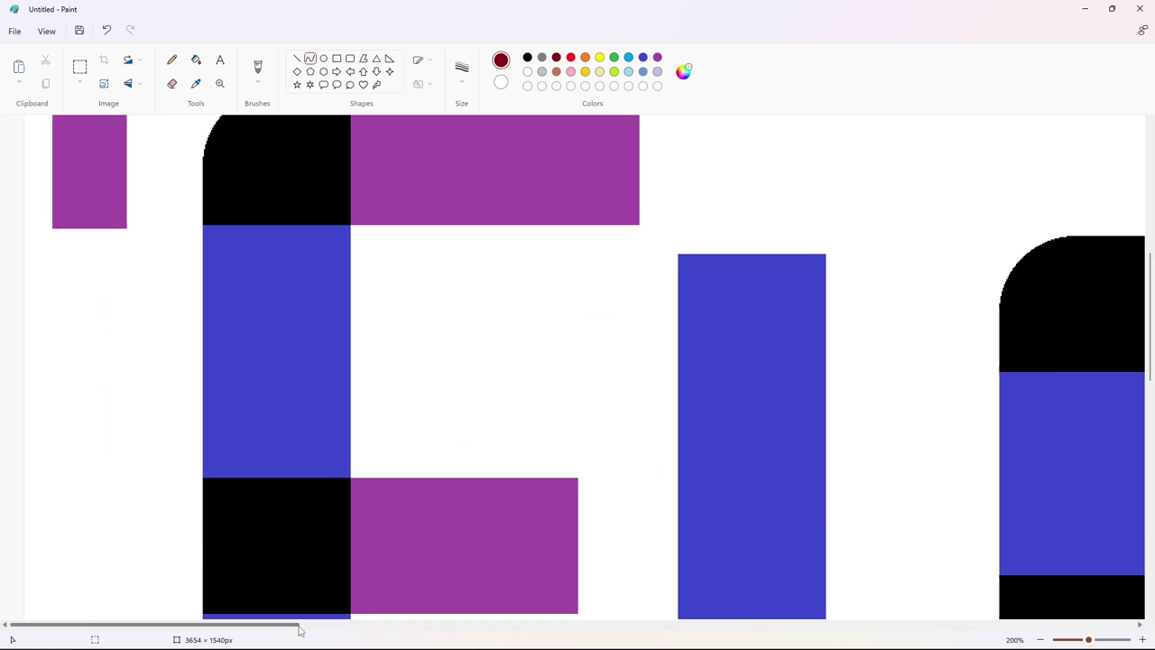
drag(291, 624, 796, 624)
scroll(623, 456, down, 3)
scroll(535, 305, up, 3)
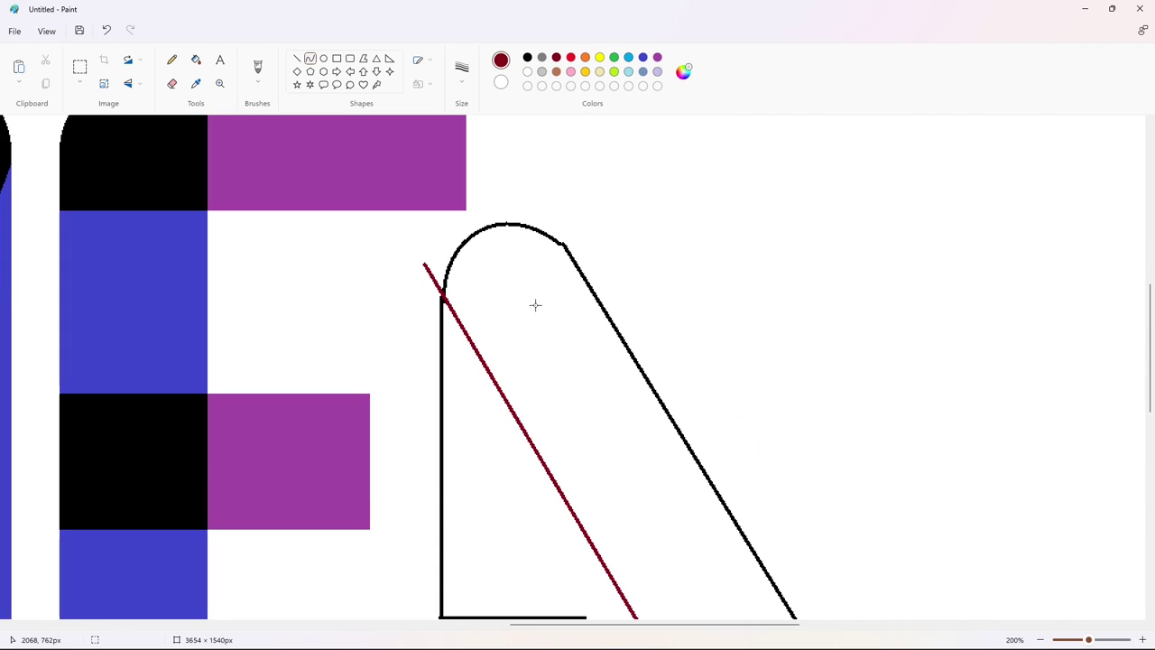
click(528, 57)
click(297, 59)
click(641, 59)
scroll(593, 379, down, 2)
scroll(592, 388, up, 1)
drag(585, 499, 585, 124)
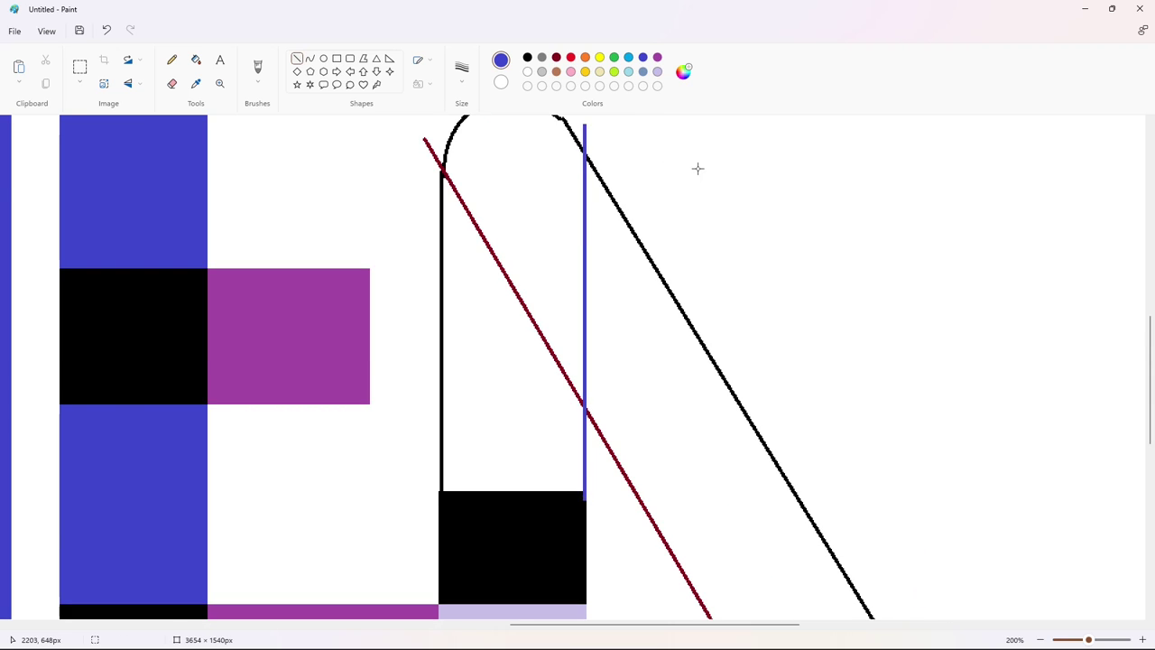
- Fill the N's rounded top and its edge lines with blue and the stem area beneath the diagonal with black
scroll(673, 144, up, 3)
click(196, 59)
click(521, 271)
click(559, 240)
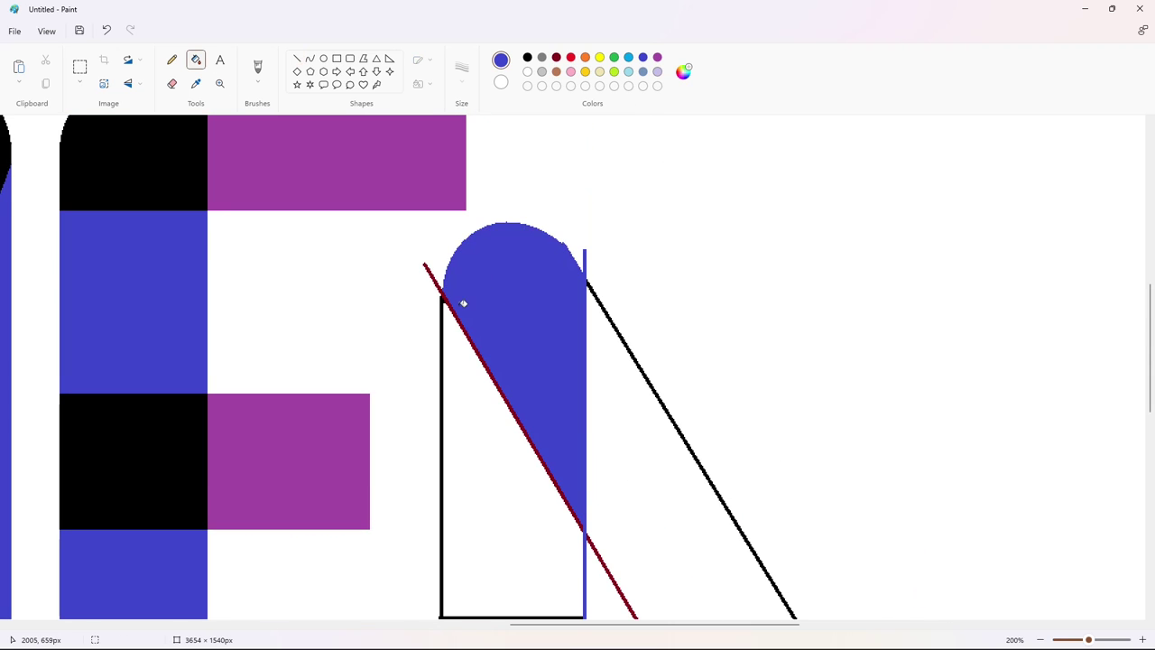
scroll(462, 303, down, 3)
click(524, 306)
scroll(689, 304, down, 9)
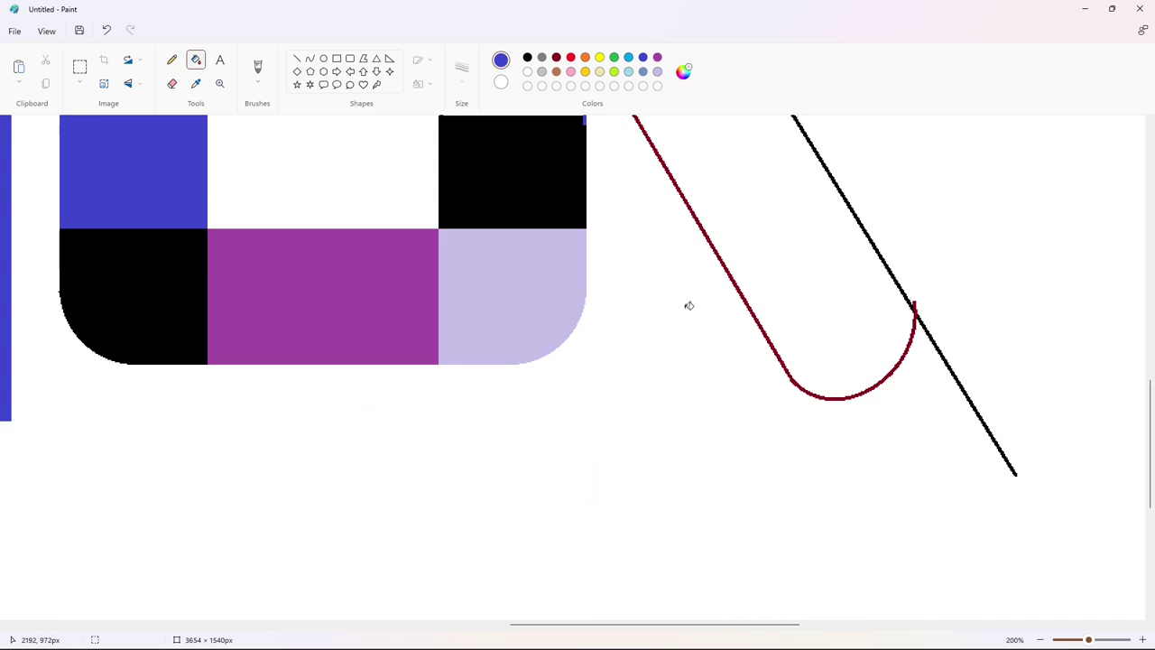
scroll(689, 304, up, 12)
click(527, 56)
click(471, 421)
- Smooth the shoulder of the N's rounded top with short white lines and remove the stray blue line ends around it
click(297, 58)
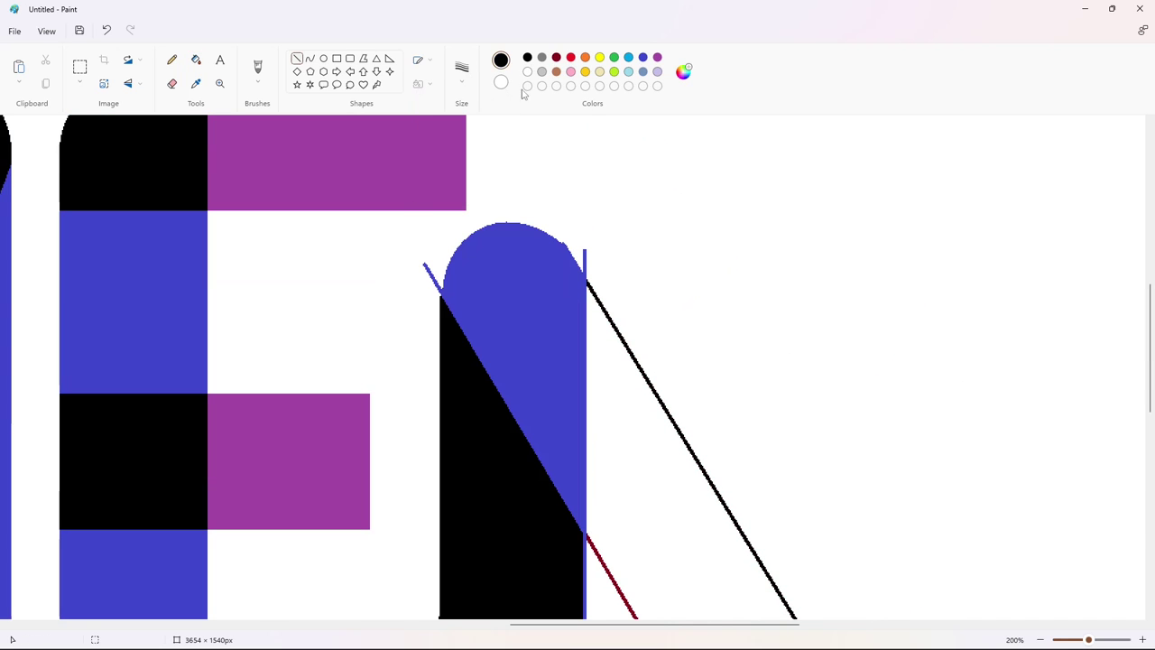
drag(580, 266, 596, 291)
drag(561, 239, 573, 251)
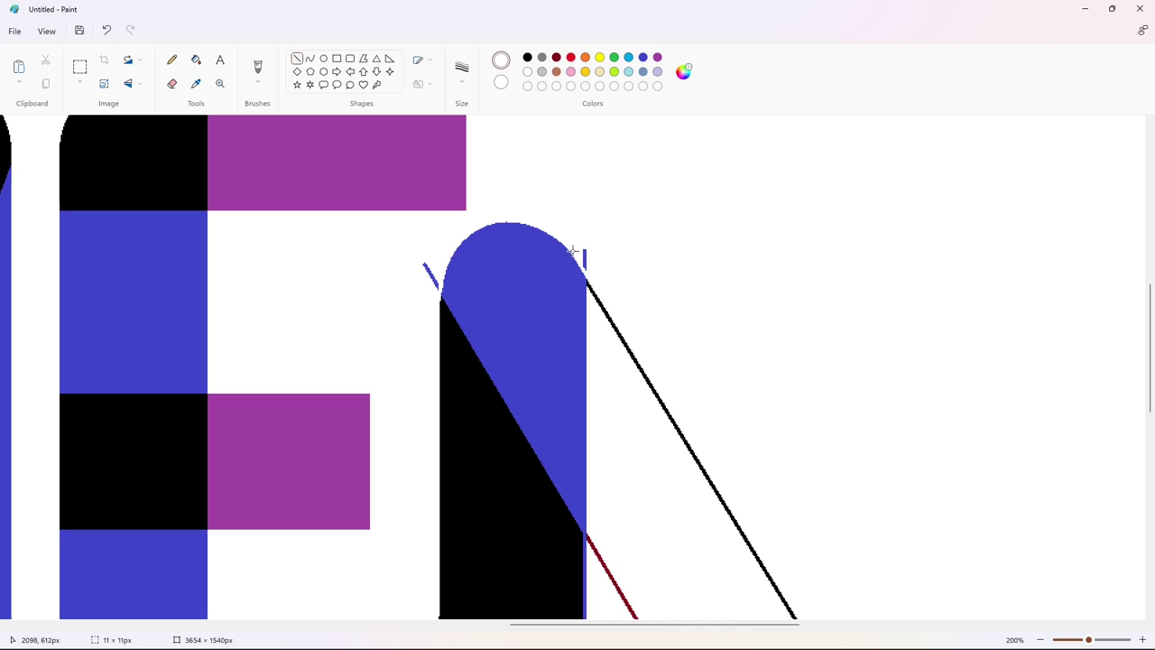
click(196, 59)
scroll(755, 330, down, 6)
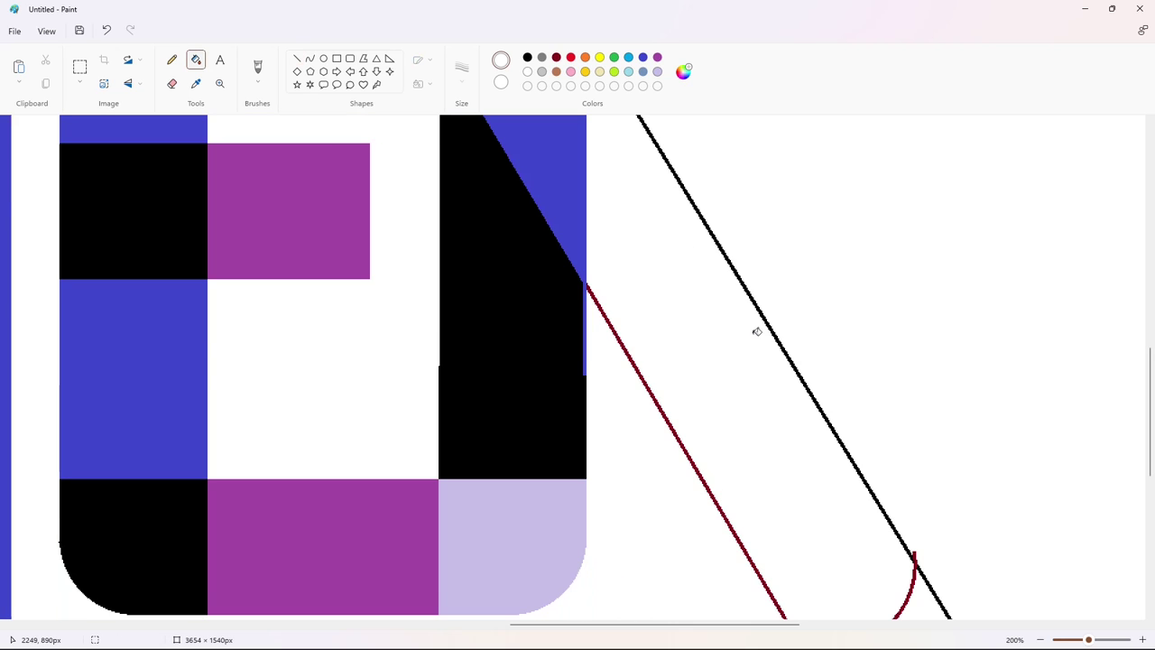
- Extend the black stem's tip to the outer edge with a short black line and fill the leftover blue edge line black
scroll(765, 253, up, 3)
click(527, 56)
click(297, 57)
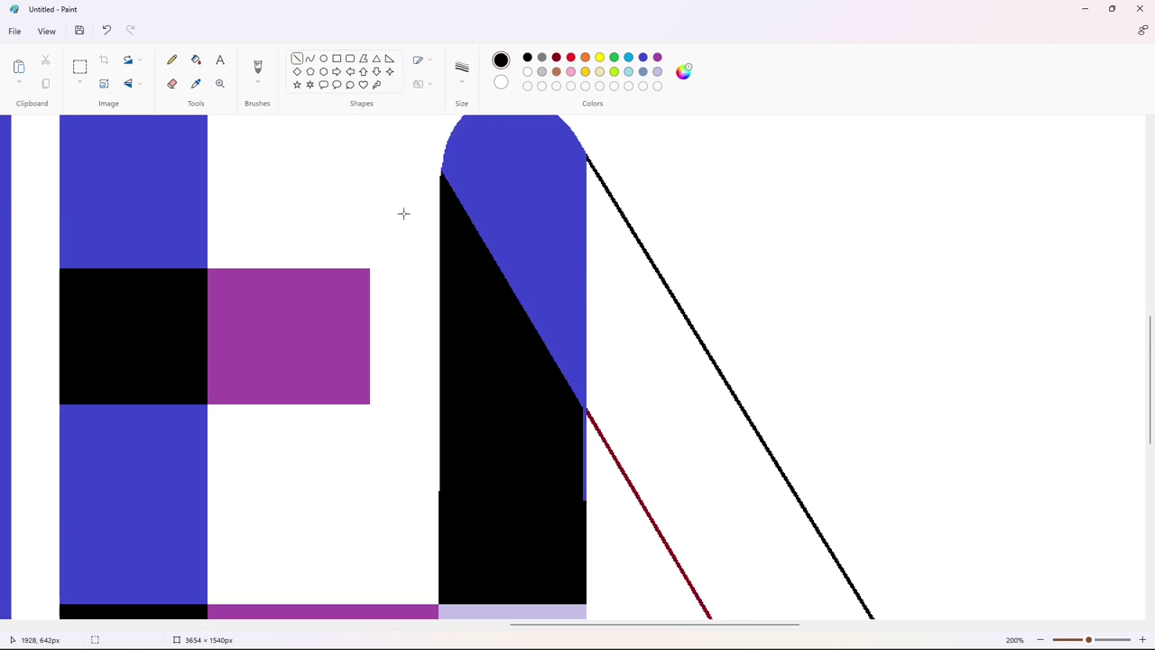
drag(585, 410, 571, 390)
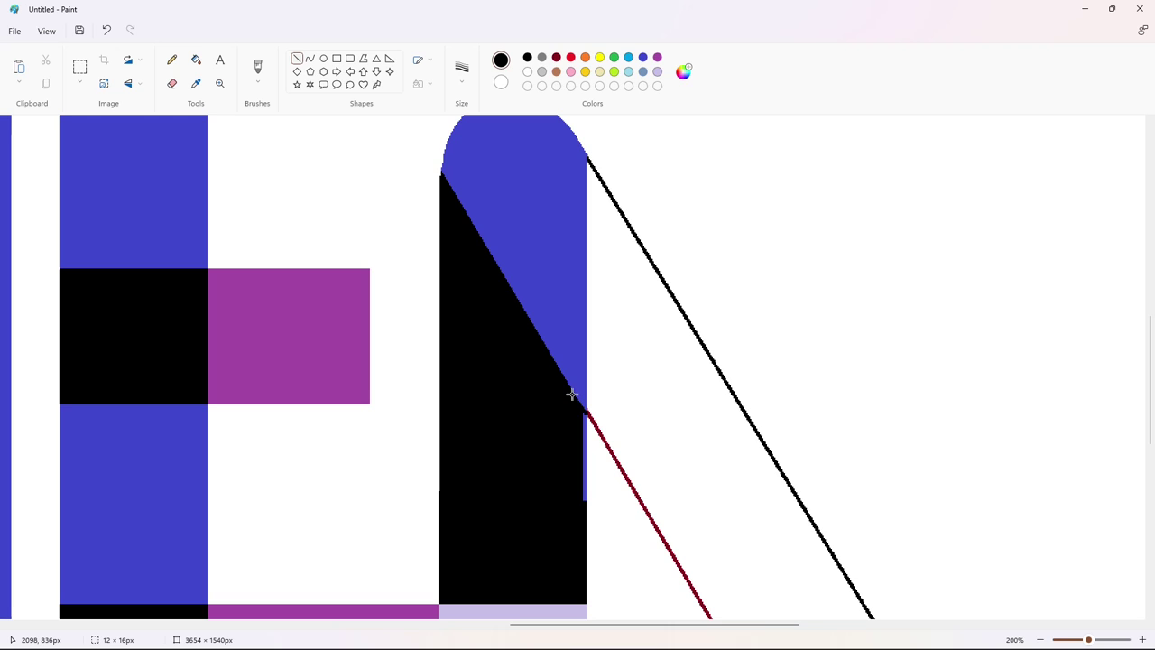
click(196, 60)
click(585, 458)
- Fill the N's diagonal stroke outside the stem with dark red
scroll(849, 450, down, 1)
scroll(848, 450, up, 1)
click(557, 58)
click(673, 361)
scroll(866, 415, down, 2)
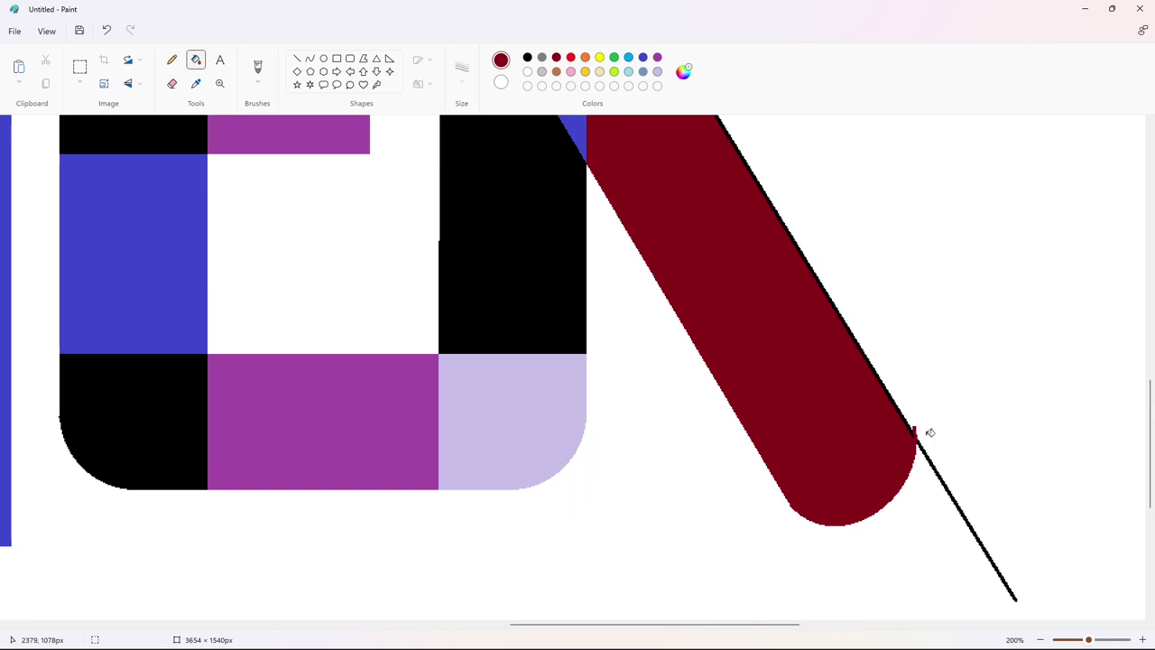
- Draw a vertical white line and nudge it against the inner edge of the N's black stem to straighten that edge
click(296, 59)
scroll(578, 382, up, 3)
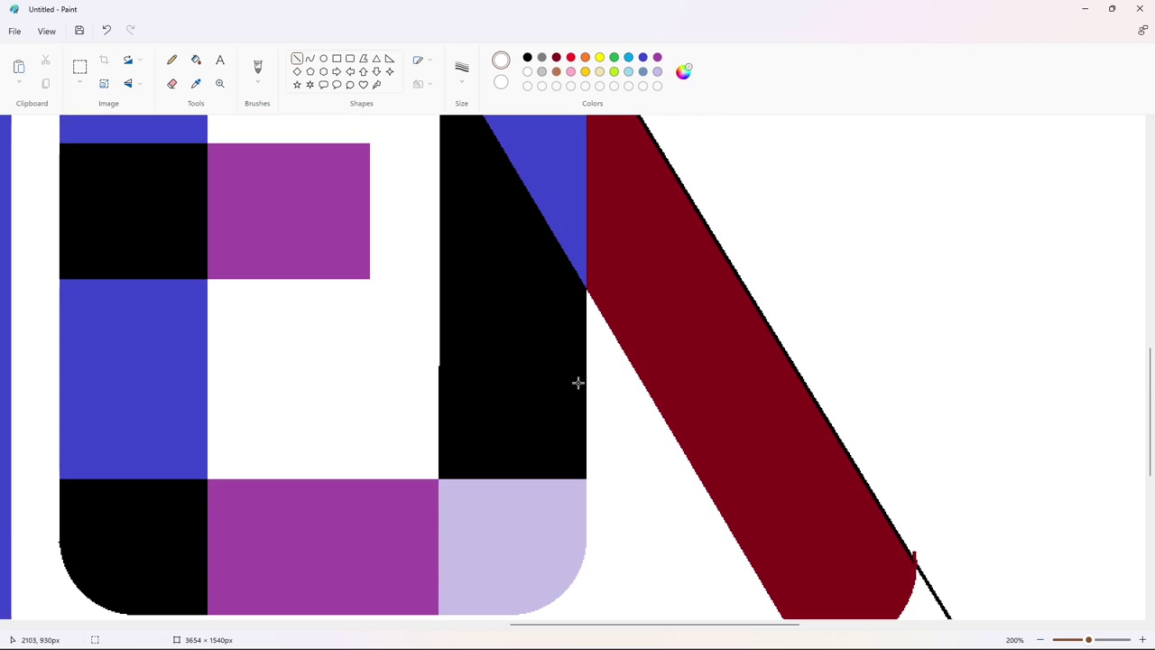
scroll(490, 274, up, 3)
scroll(472, 226, down, 3)
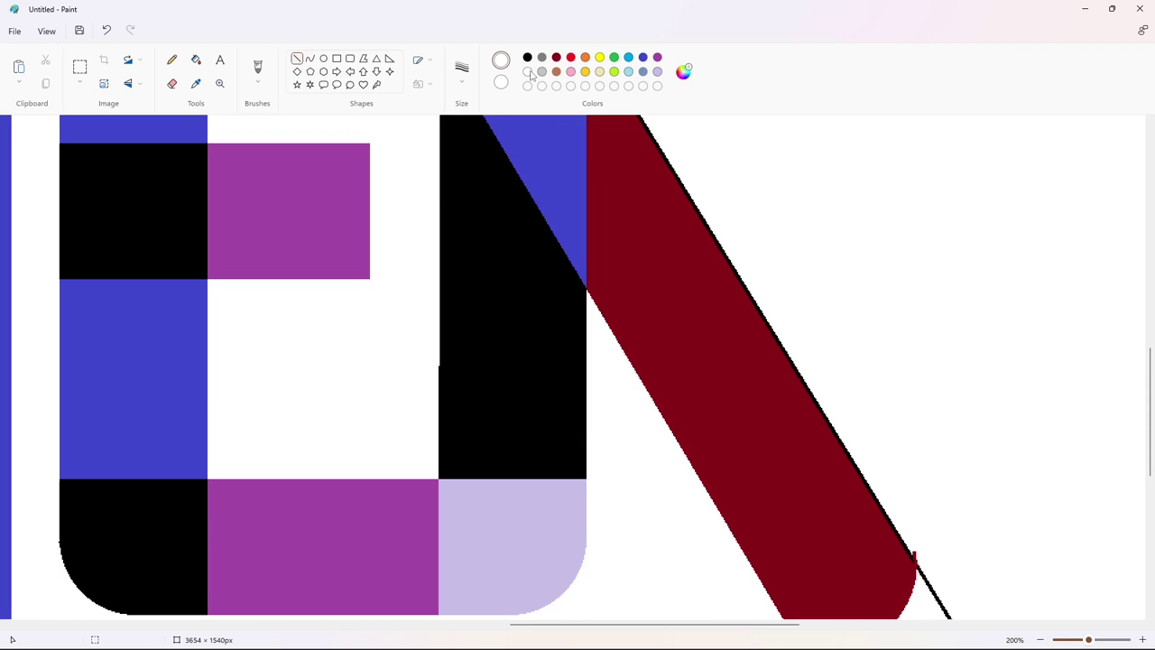
drag(458, 340, 458, 489)
key(Up)
key(Up)
key(Up)
key(Up)
key(Up)
key(Up)
key(Up)
key(Up)
key(Up)
key(Up)
key(Up)
key(Up)
key(Up)
key(Up)
key(Up)
key(Down)
key(Down)
key(Down)
key(Down)
key(Down)
key(Left)
key(Left)
key(Left)
key(Left)
key(Left)
key(Left)
key(Left)
key(Left)
key(Left)
key(Left)
key(Left)
key(Left)
key(Left)
key(Left)
key(Left)
key(Left)
key(Left)
key(Right)
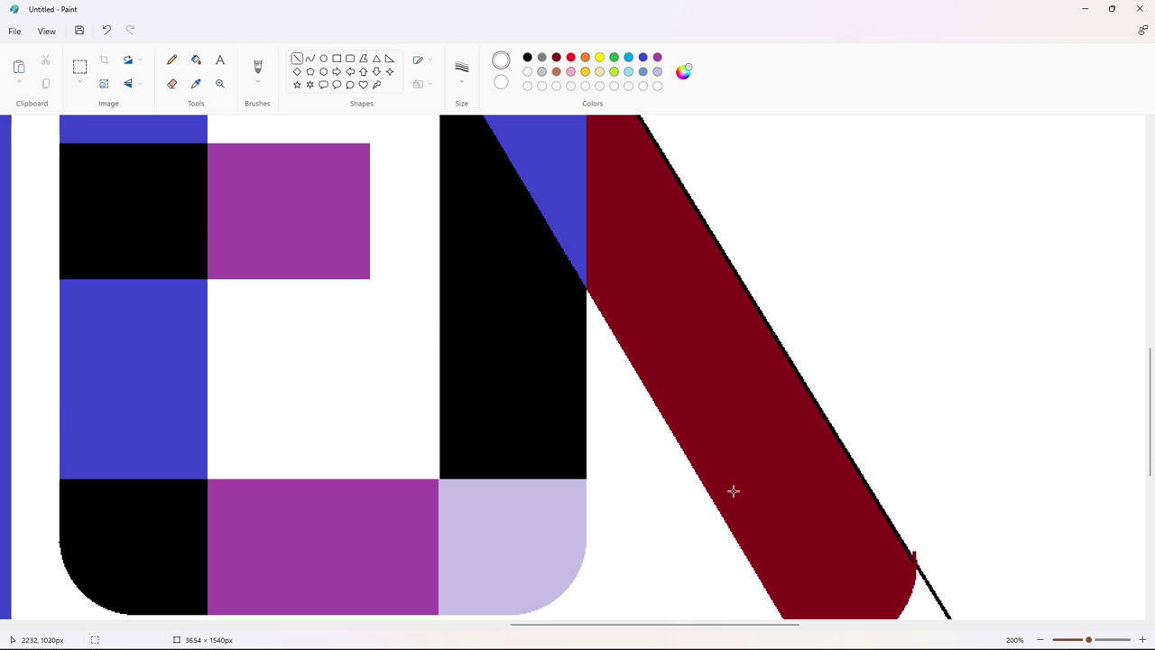
- Draw vertical purple lines along the joint between the last E's bottom arm and the lavender corner
scroll(733, 491, down, 3)
click(657, 57)
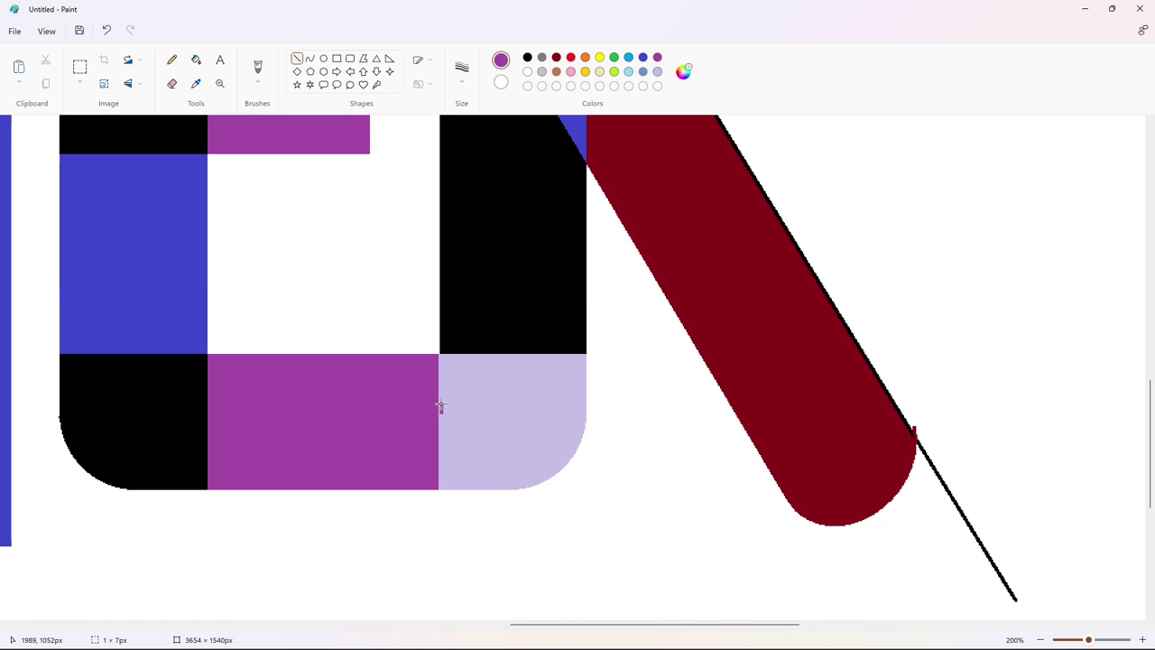
drag(437, 410, 437, 343)
drag(436, 494, 437, 428)
- Paste a copy of the tall black rectangle outline over the lower end of the N's dark red diagonal
click(1041, 640)
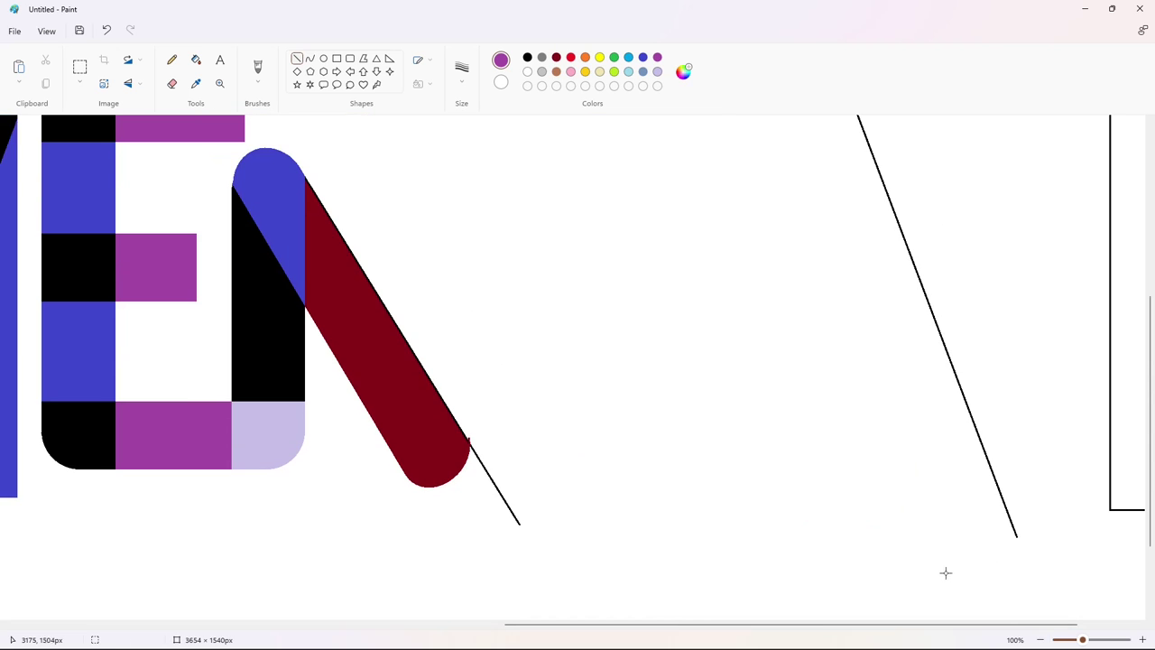
click(1041, 640)
click(80, 67)
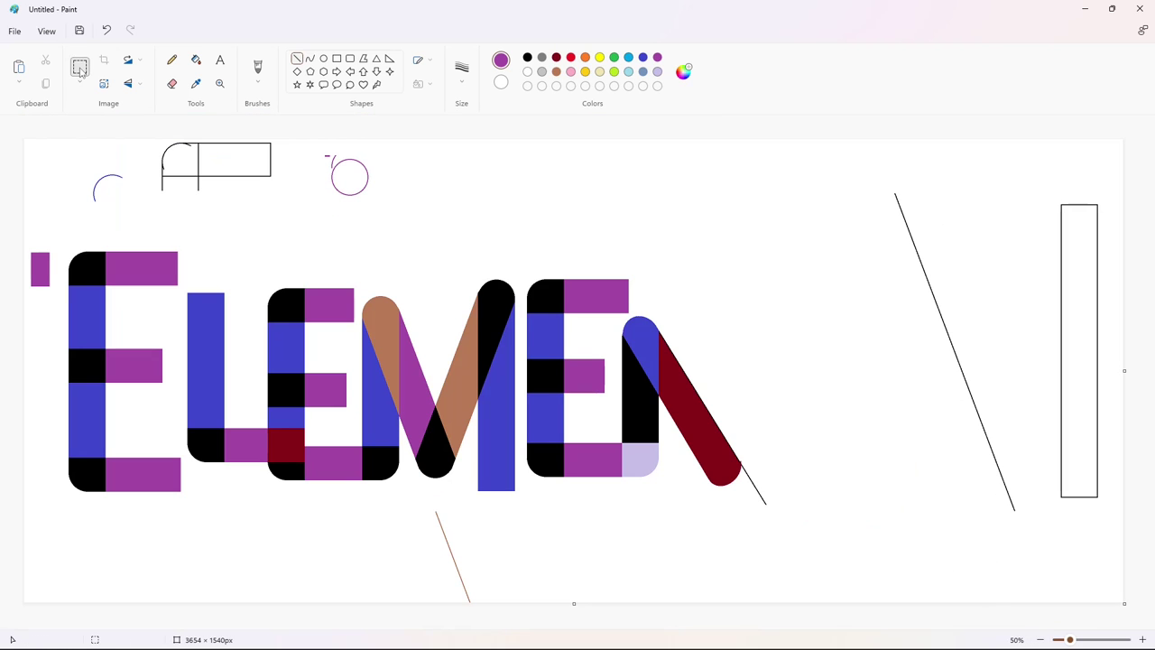
drag(1043, 171, 1120, 533)
key(ctrl+c)
key(ctrl+v)
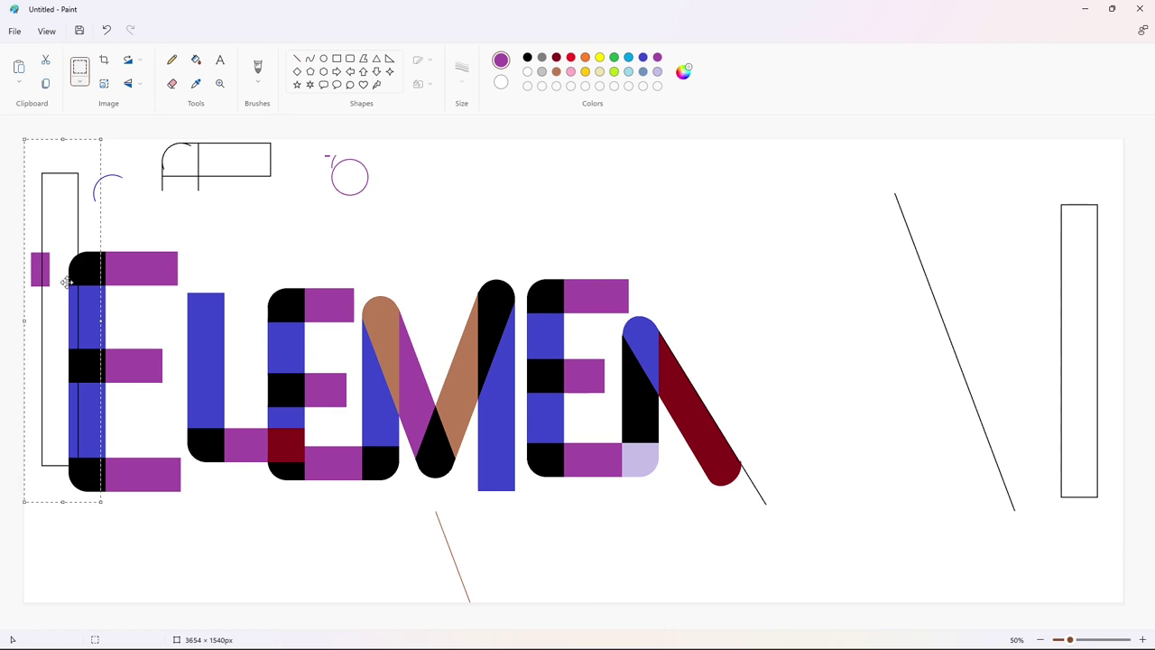
drag(67, 283, 732, 328)
key(Escape)
click(862, 370)
click(1142, 640)
click(1143, 640)
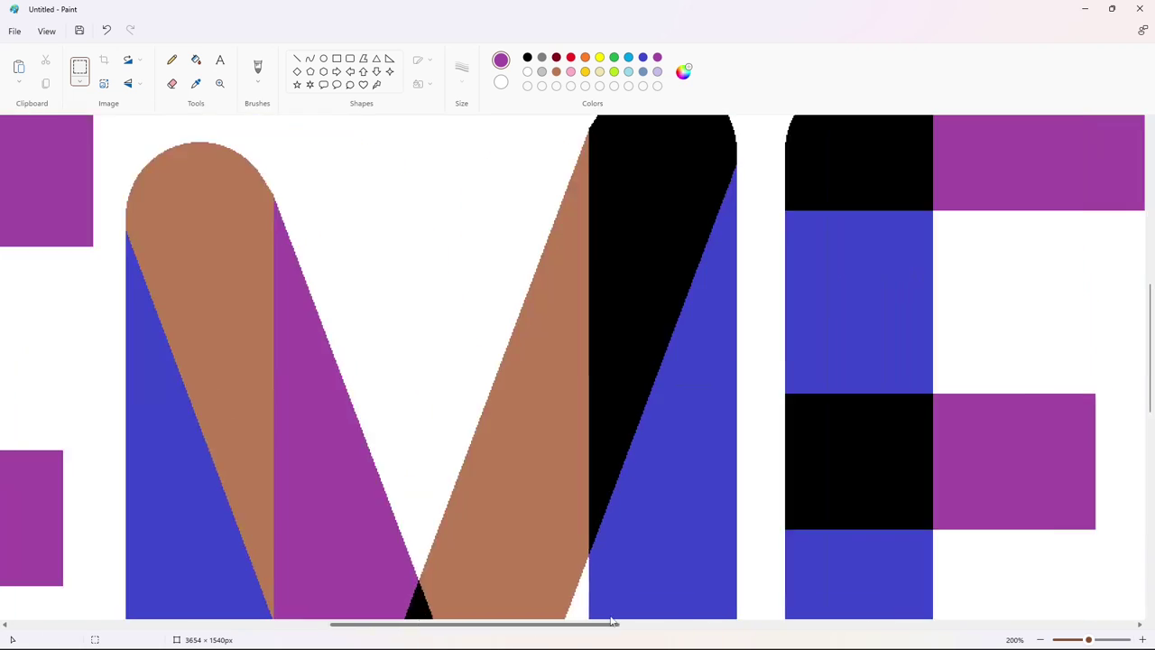
scroll(612, 621, down, 5)
scroll(611, 624, right, 7)
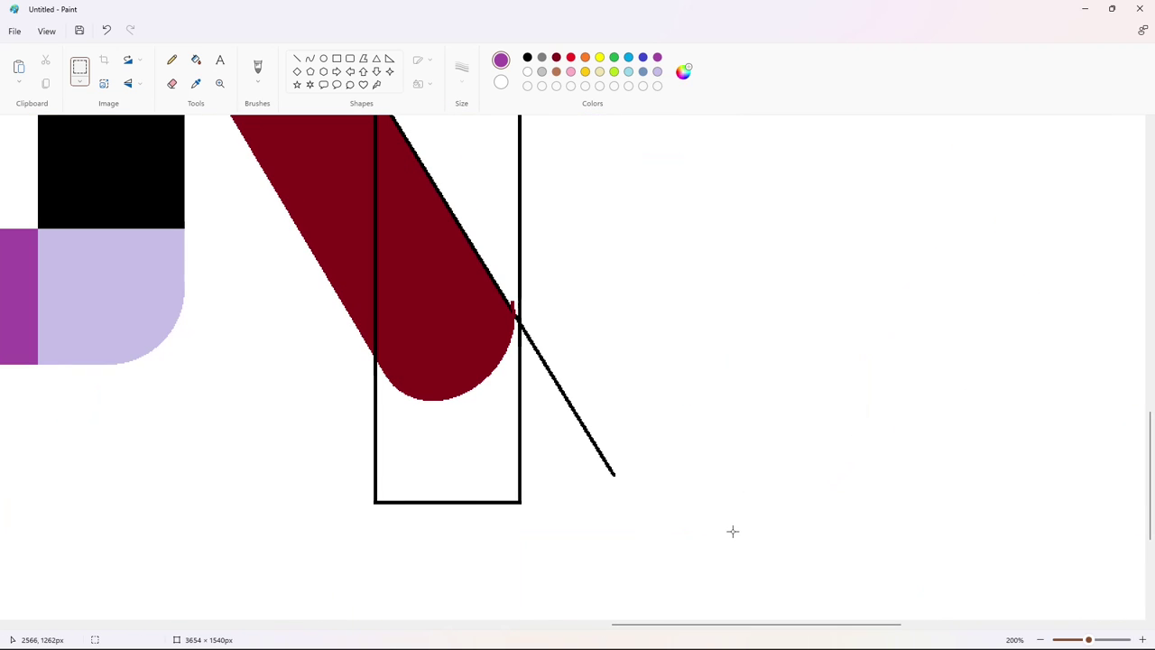
- Try to replace the pasted tall rectangle outline with a fresh copy aligned to the rounded end of the N's diagonal
scroll(733, 532, up, 2)
scroll(733, 531, down, 1)
key(ctrl+z)
key(ctrl+v)
drag(196, 469, 475, 263)
mouse_move(468, 514)
mouse_down()
mouse_move(480, 324)
mouse_move(469, 371)
mouse_up()
key(Left)
key(Left)
key(Left)
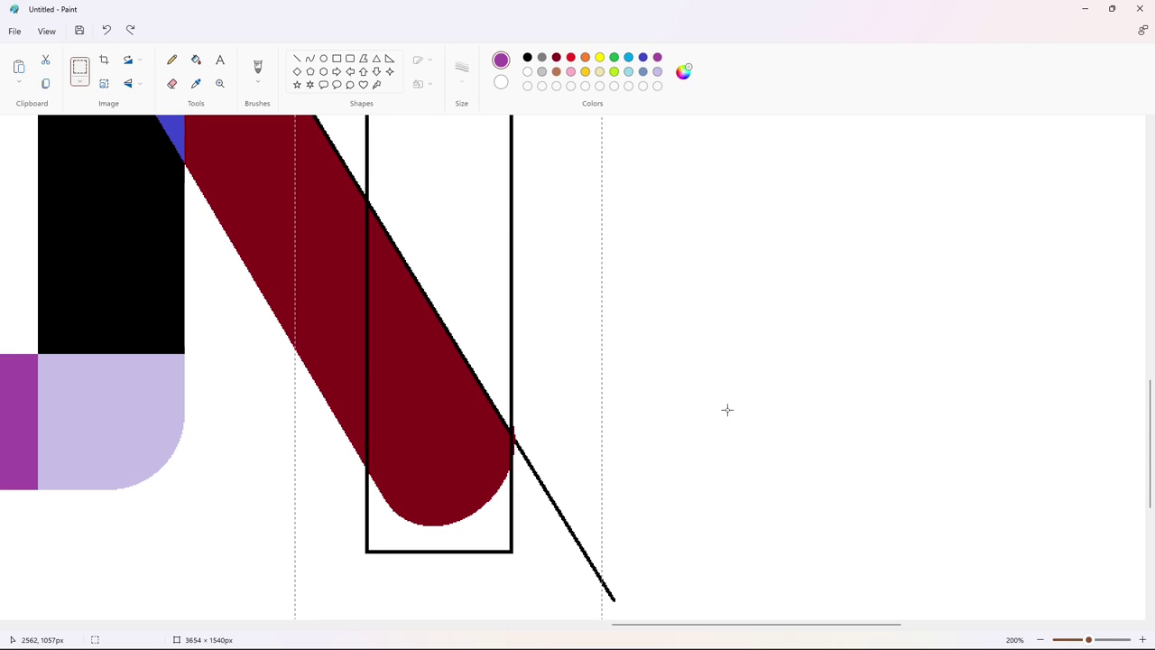
key(Right)
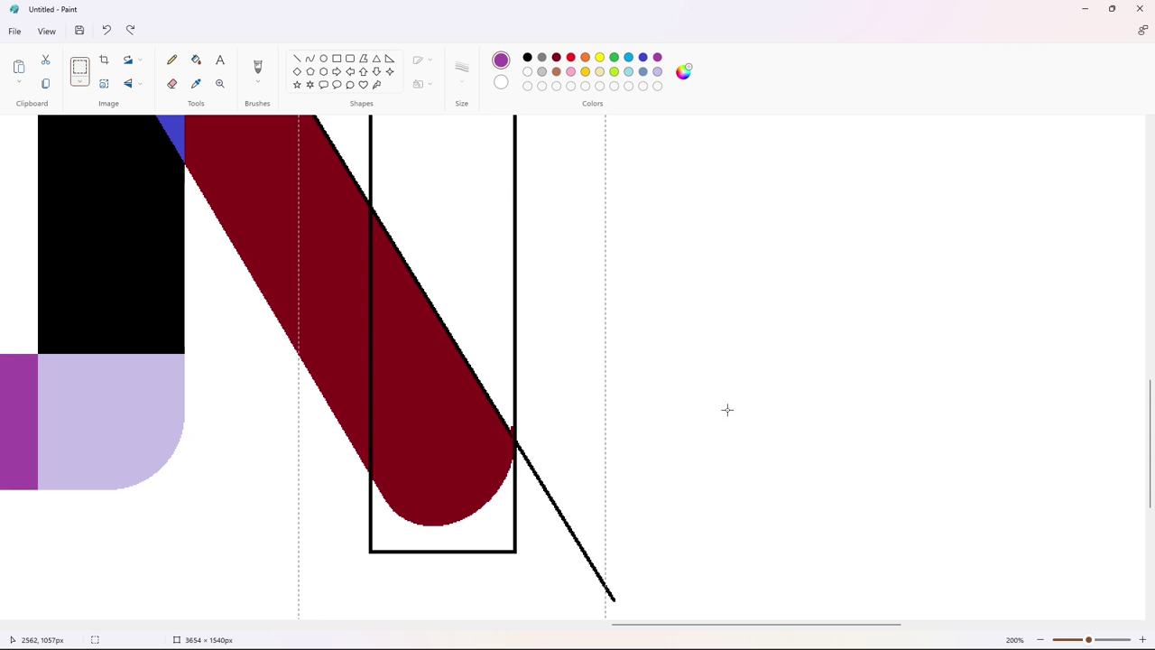
scroll(729, 411, up, 5)
scroll(730, 412, down, 2)
click(297, 58)
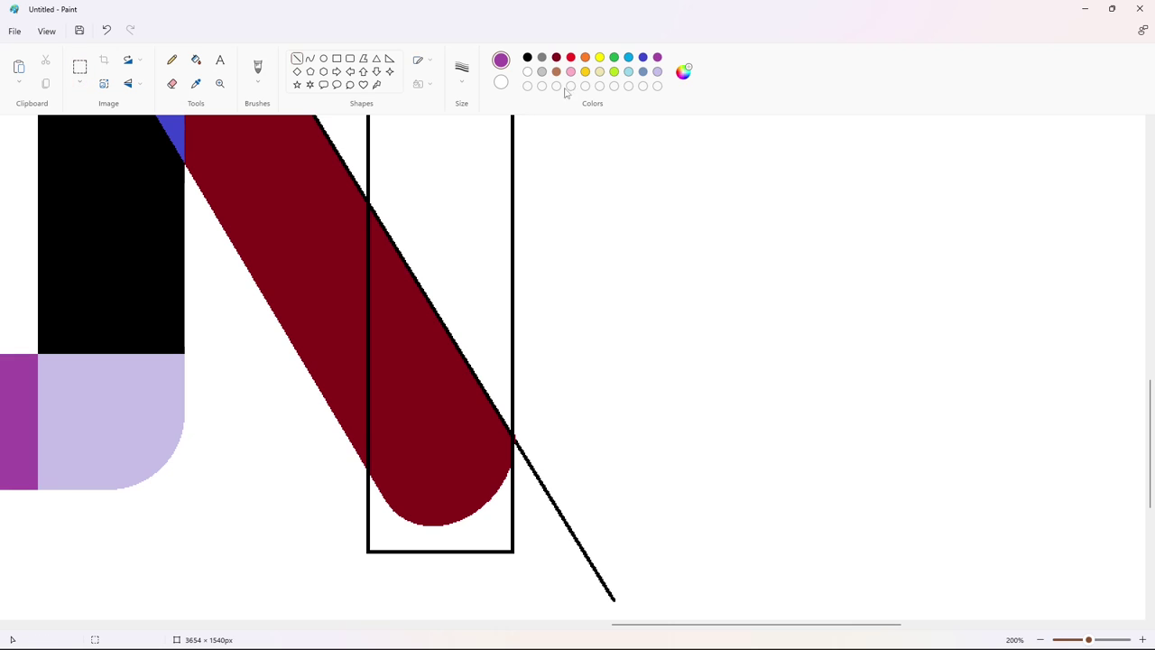
key(ctrl+z)
- Recolor the black edge line along the N's diagonal dark red and fill its leftover end beyond the tip with white
scroll(643, 124, up, 2)
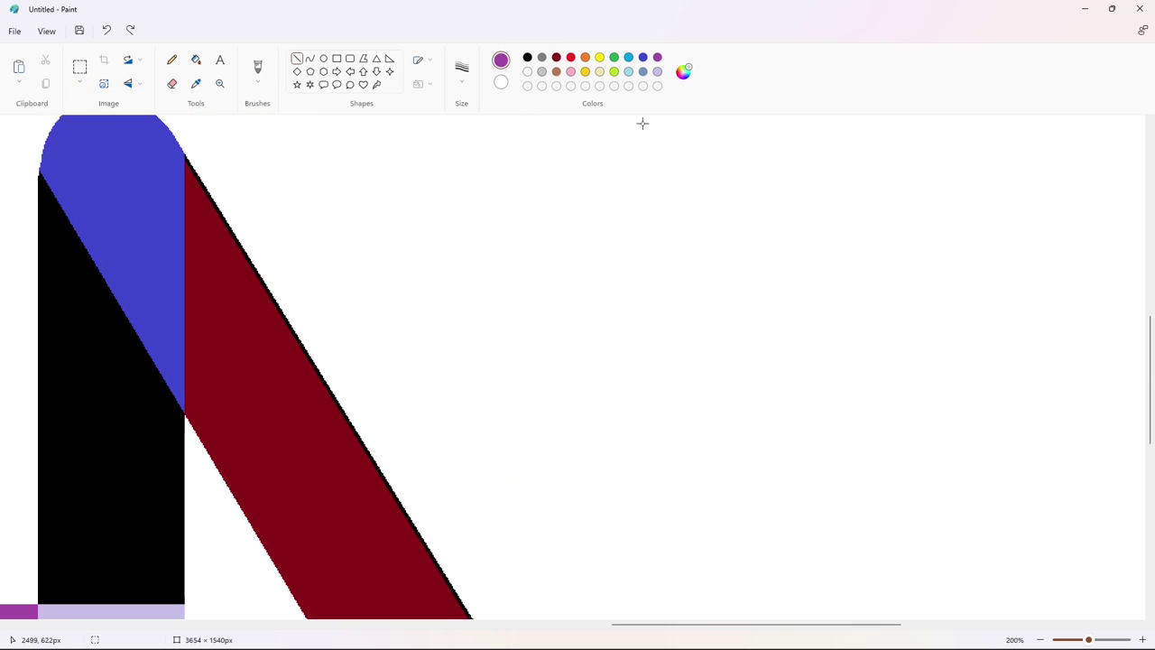
scroll(586, 171, down, 3)
scroll(586, 172, up, 2)
click(556, 57)
click(196, 60)
click(334, 271)
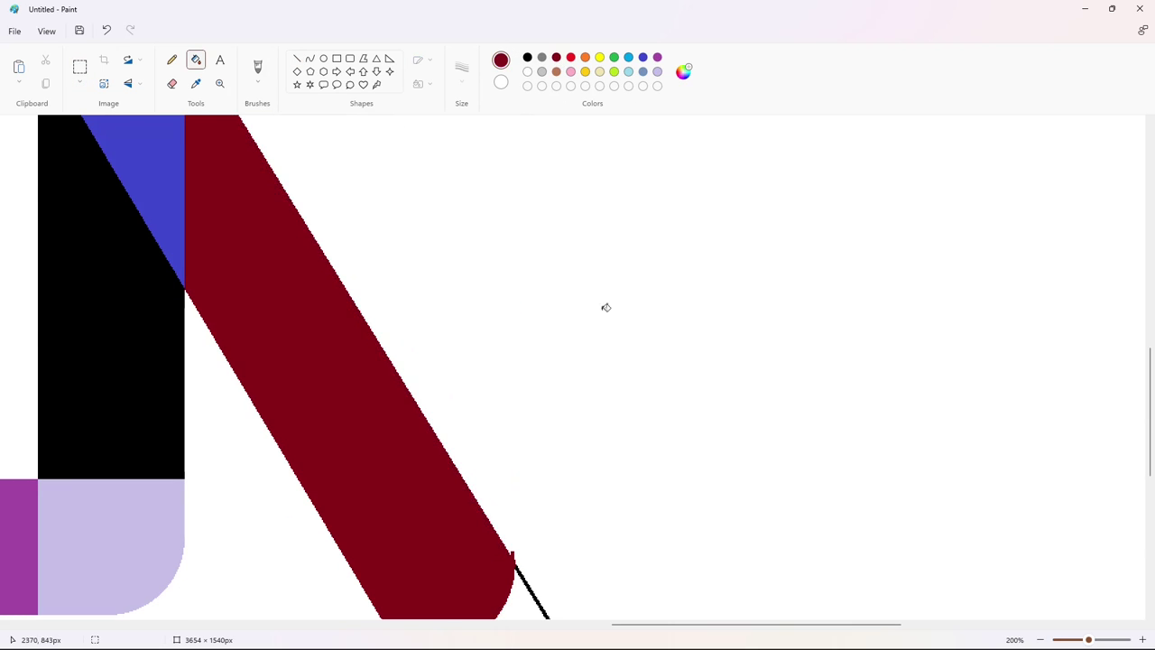
scroll(606, 306, down, 2)
click(528, 72)
click(549, 369)
- Paste the tall black rectangle outline over the diagonal's lower end and align its sides with the rounded tip
scroll(713, 367, up, 1)
key(ctrl+v)
drag(209, 560, 443, 312)
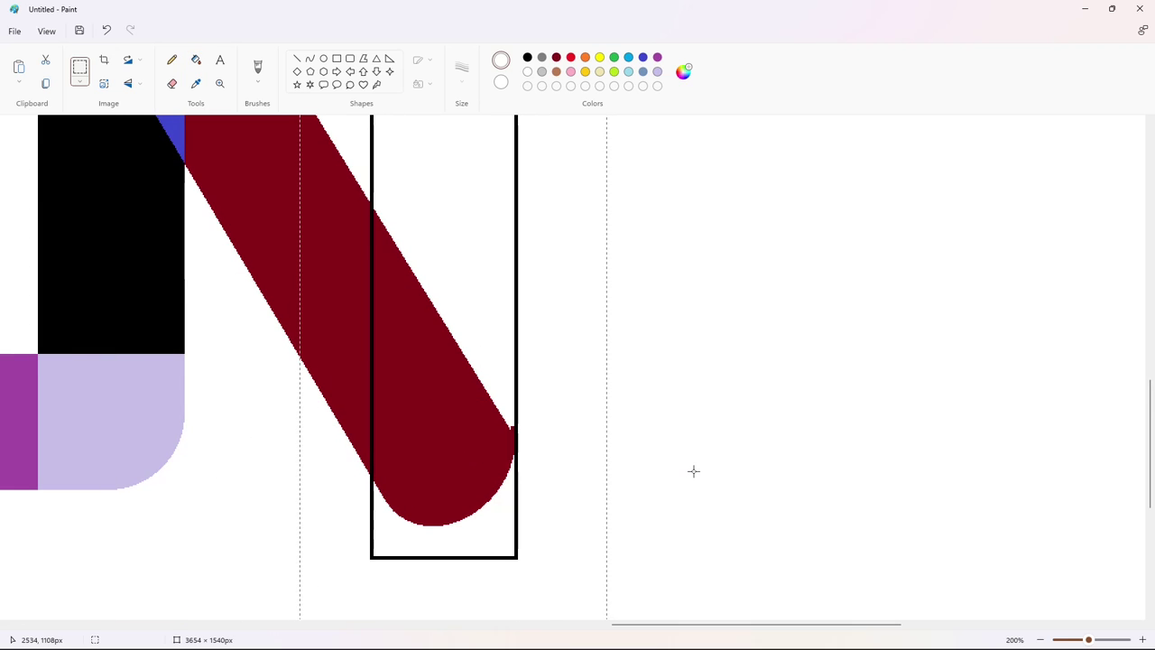
key(Left)
key(Left)
click(693, 470)
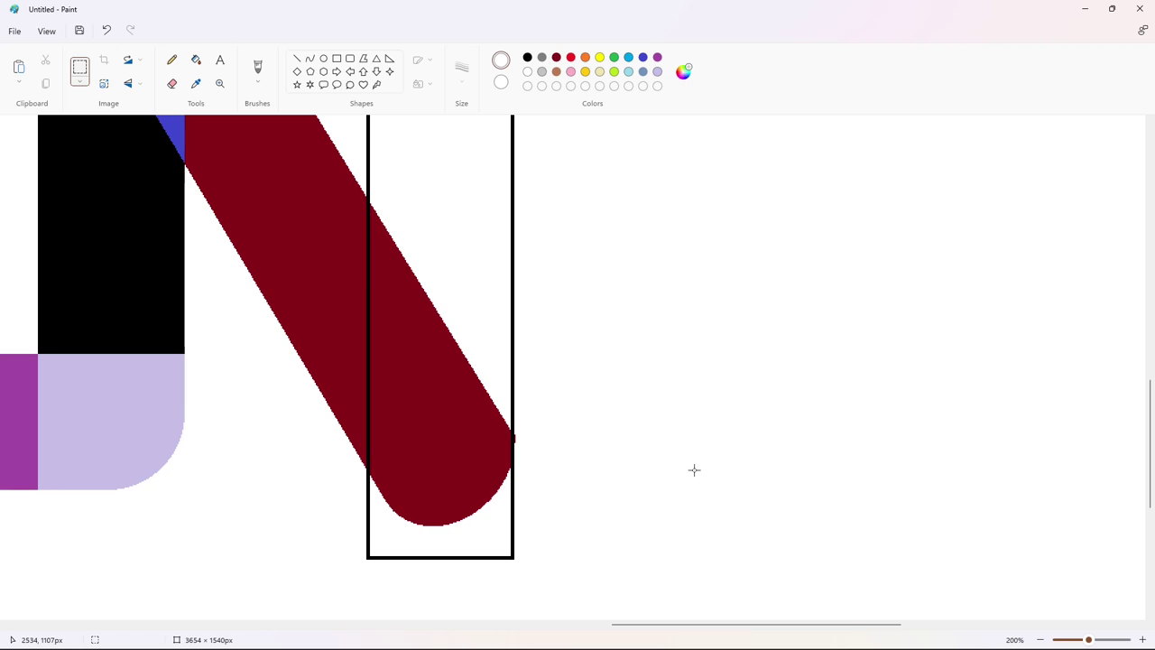
- Break the rectangle outline beside the diagonal's rounded tip with short white lines and fill the leftover lower part white
click(297, 61)
scroll(578, 379, up, 1)
double_click(1042, 639)
double_click(1142, 639)
scroll(632, 497, down, 4)
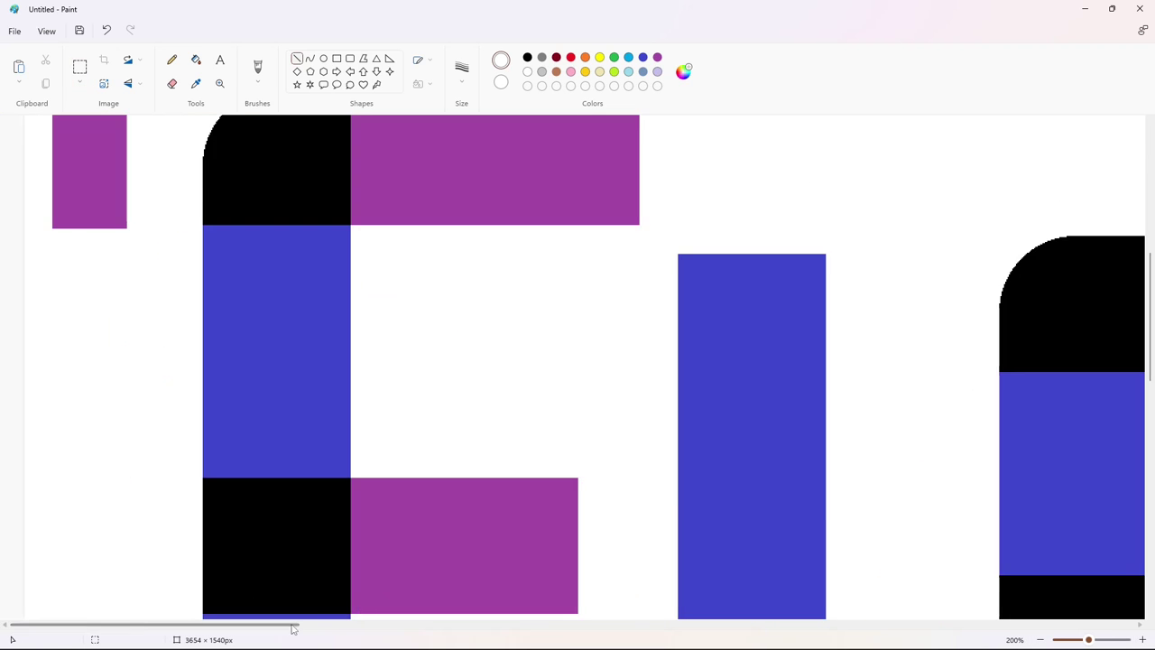
drag(294, 625, 836, 625)
scroll(757, 570, down, 3)
scroll(756, 571, down, 3)
drag(616, 341, 629, 354)
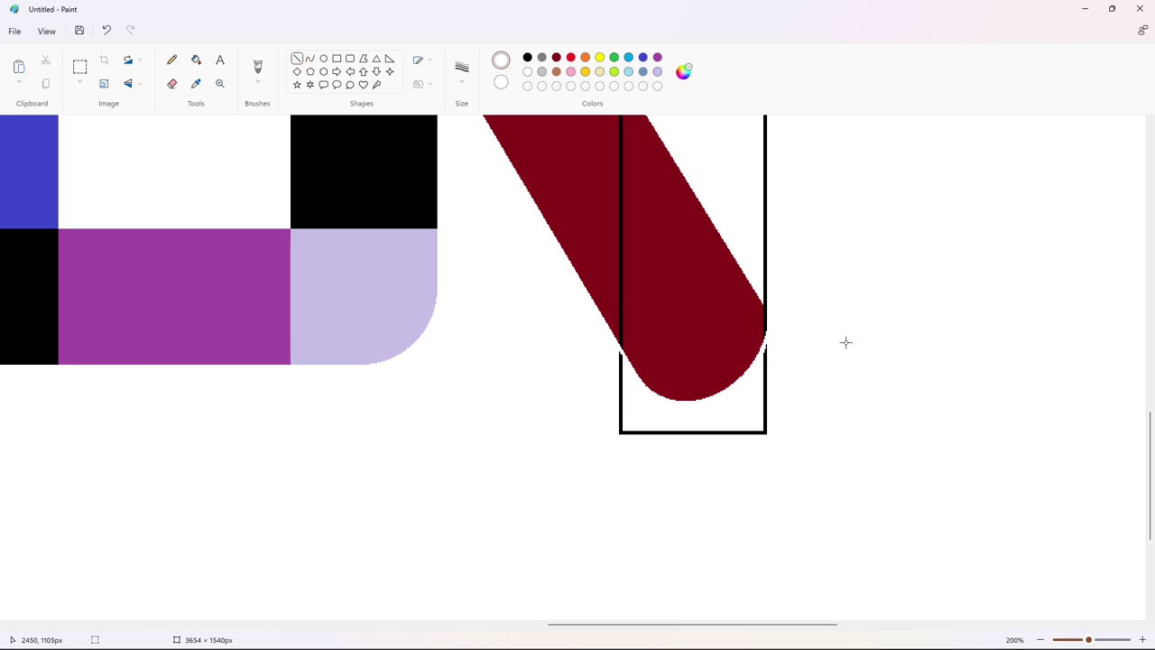
click(196, 60)
click(621, 372)
- Fill the part of the N's diagonal that overlaps the rectangle outline with black
scroll(623, 366, up, 3)
click(527, 58)
click(673, 451)
scroll(842, 436, down, 3)
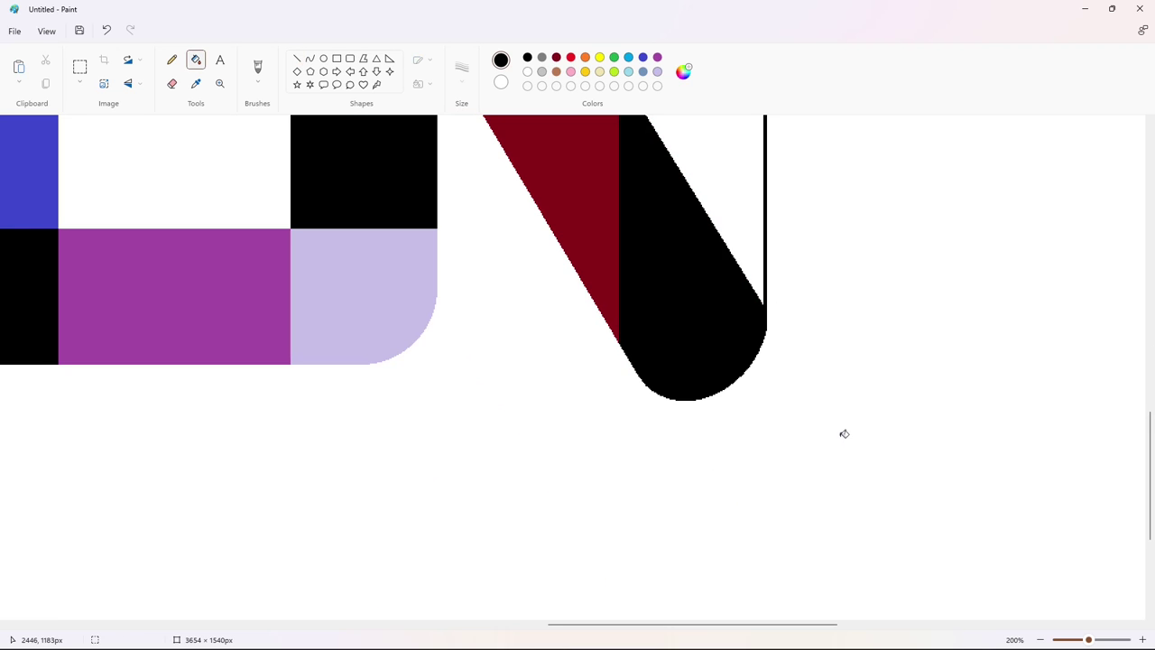
- Copy the last E's rounded upper corner together with short pieces of its blue stem and purple arm
scroll(844, 434, up, 3)
scroll(843, 434, up, 3)
scroll(564, 194, down, 3)
scroll(637, 240, up, 6)
mouse_move(798, 623)
mouse_down()
mouse_move(610, 613)
mouse_move(640, 620)
mouse_up()
click(79, 66)
mouse_move(513, 248)
mouse_down()
mouse_move(548, 339)
mouse_move(884, 595)
mouse_up()
key(Escape)
- Paste the copied corner piece onto the upper part of the N's second stem outline
drag(630, 623, 874, 634)
click(1040, 639)
click(1039, 639)
key(ctrl+v)
mouse_move(50, 192)
mouse_down()
mouse_move(723, 312)
mouse_move(724, 301)
mouse_up()
click(866, 405)
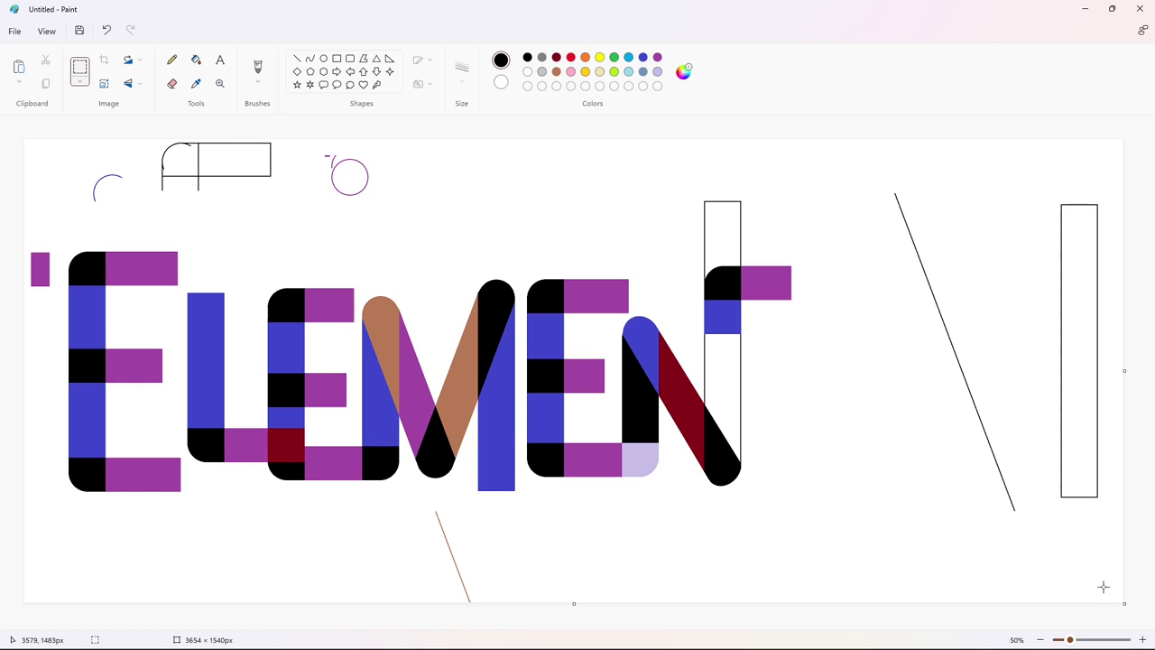
- Fill the empty part of the N's second stem above the black overlap with indigo blue
click(1142, 639)
click(1143, 639)
drag(289, 624, 862, 623)
scroll(729, 493, down, 3)
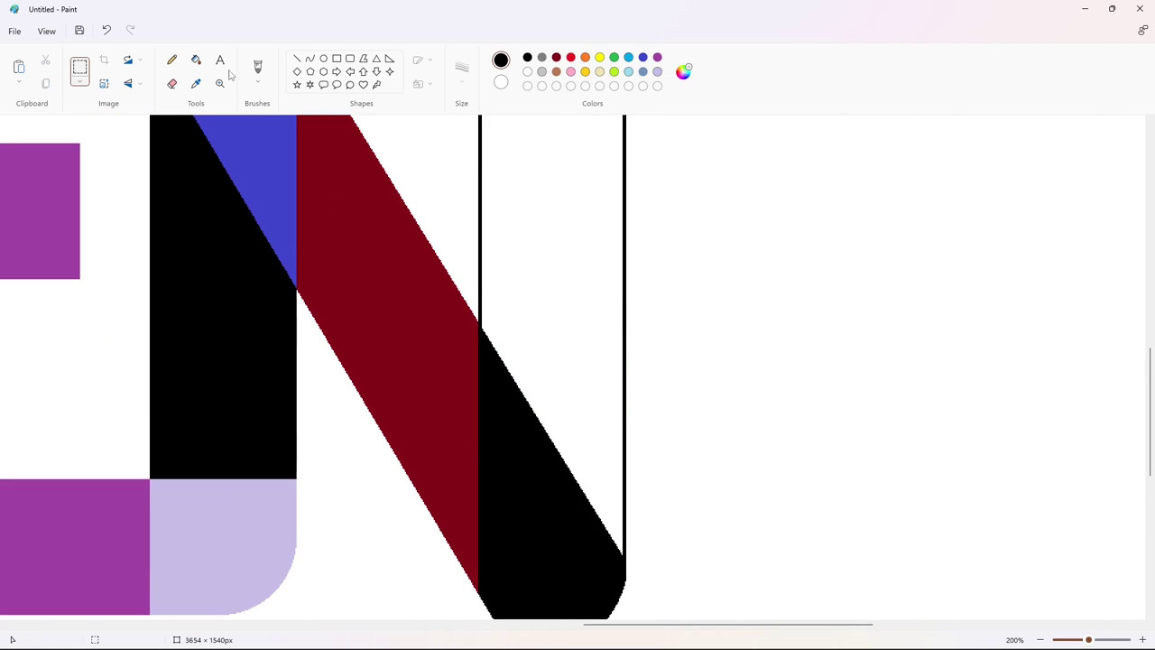
click(195, 59)
click(526, 277)
- Separate the second stem's outlines from the black overlap with short lines and recolor them indigo blue
click(295, 58)
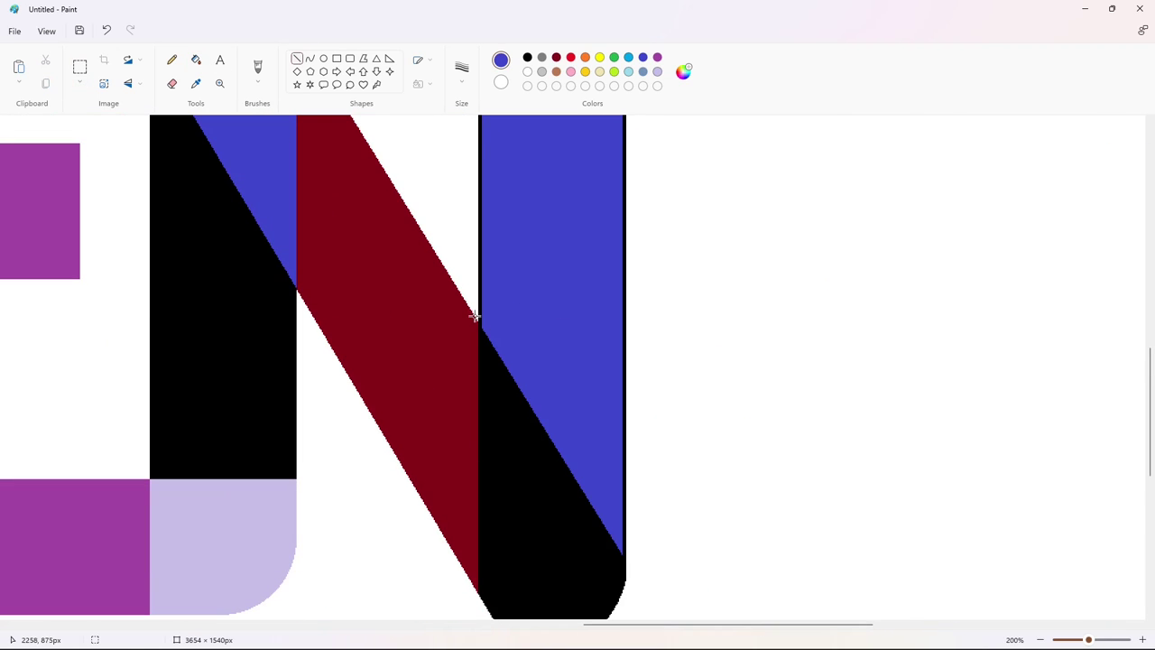
scroll(635, 376, down, 3)
drag(621, 297, 636, 327)
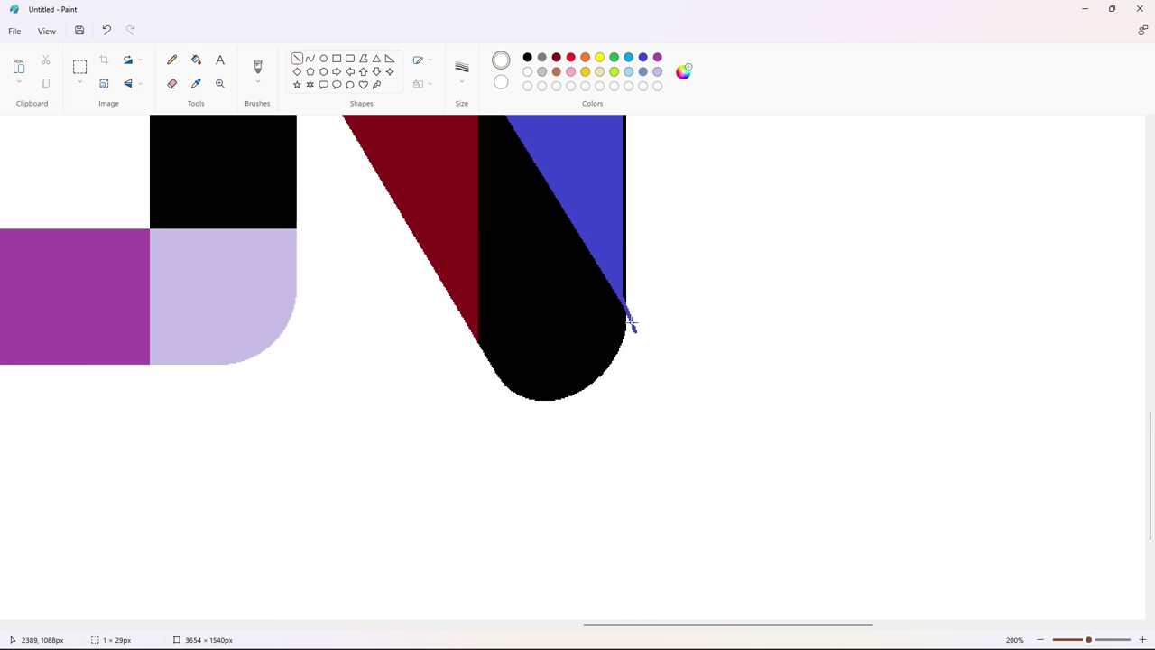
click(194, 61)
click(643, 58)
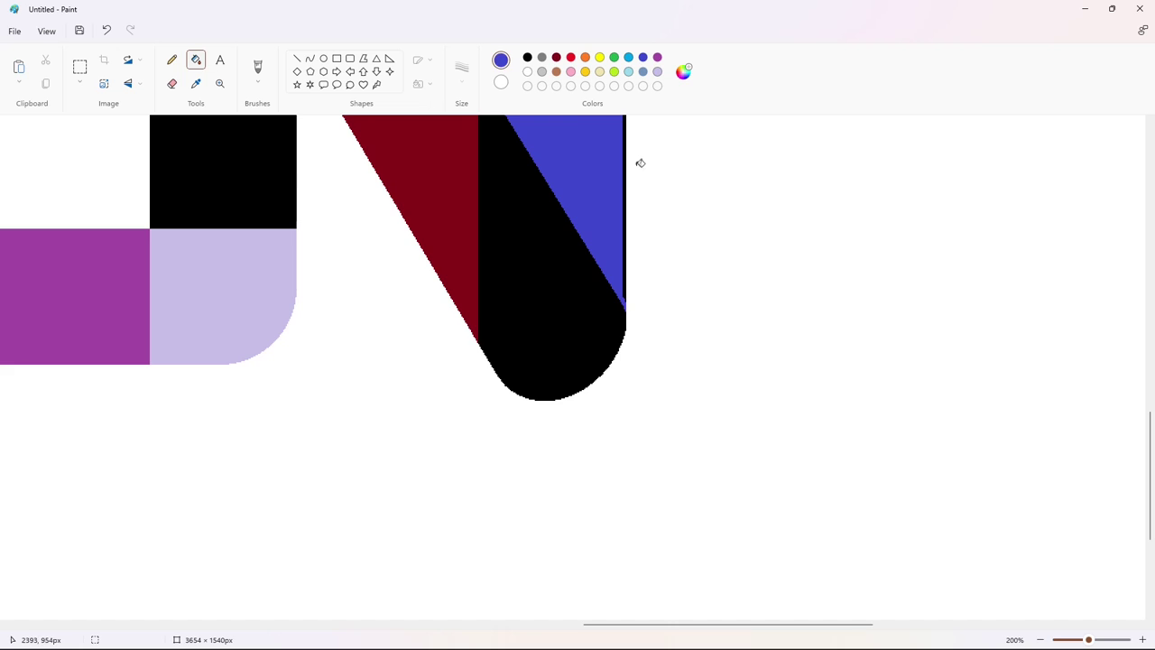
click(625, 171)
scroll(469, 386, up, 3)
click(485, 376)
- Cut the leftover rectangle outline above the black rounded corner with short white lines and fill it white
ctrl+scroll(1012, 567, down, 3)
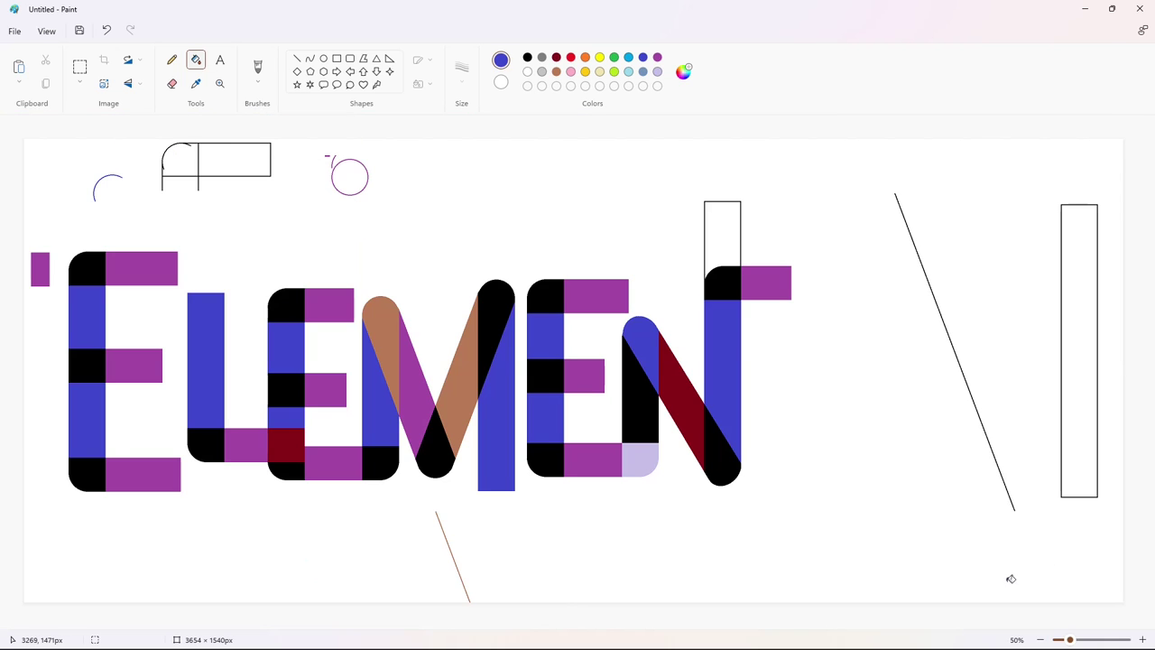
ctrl+scroll(1038, 590, up, 3)
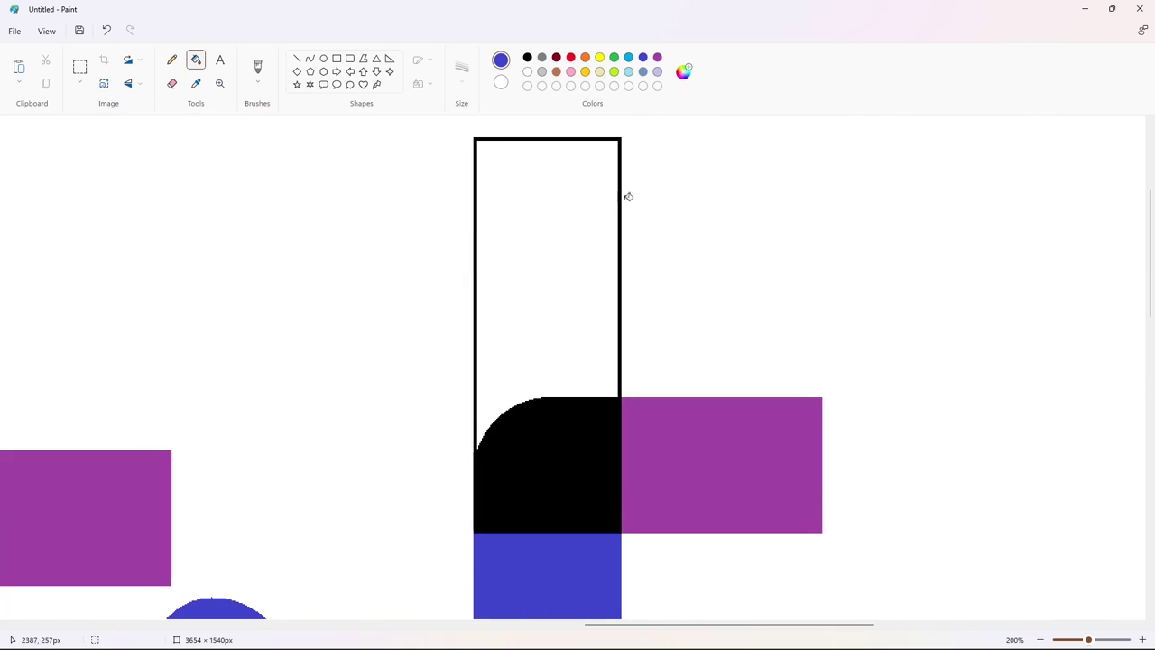
click(297, 57)
mouse_move(486, 437)
mouse_down()
mouse_move(463, 490)
mouse_move(479, 428)
mouse_up()
click(574, 404)
scroll(1012, 372, down, 3)
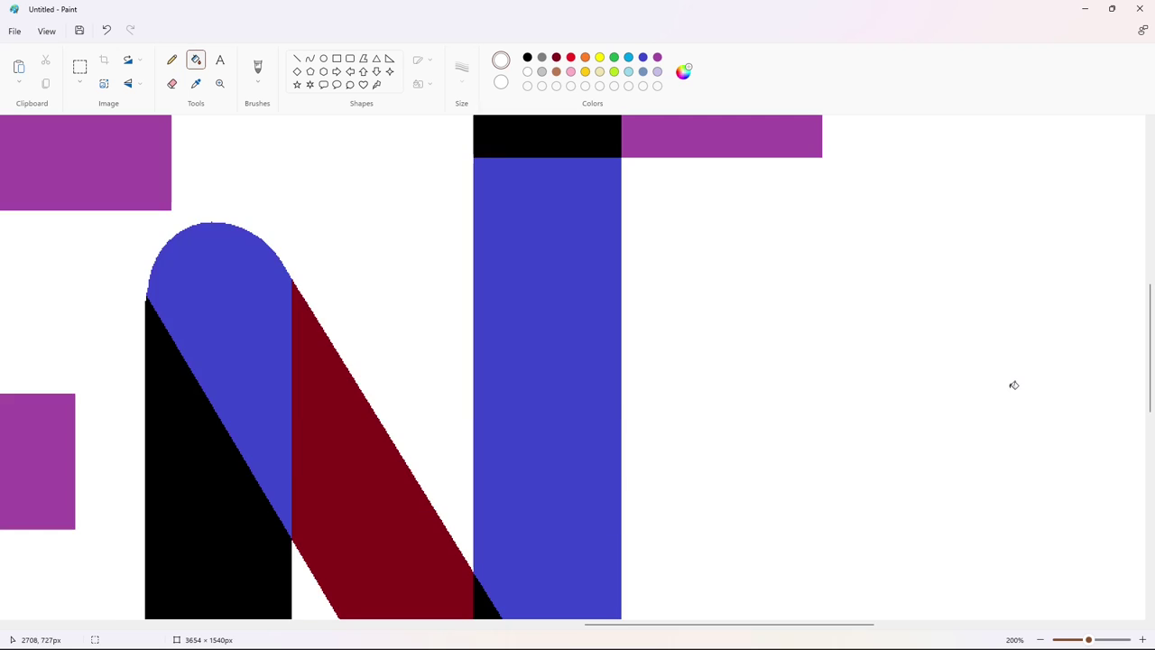
- Copy the end of the purple arm beside the N's second stem and paste it stretched sideways to lengthen the arm
scroll(1014, 385, up, 2)
click(80, 68)
drag(661, 233, 966, 508)
key(ctrl+c)
key(Escape)
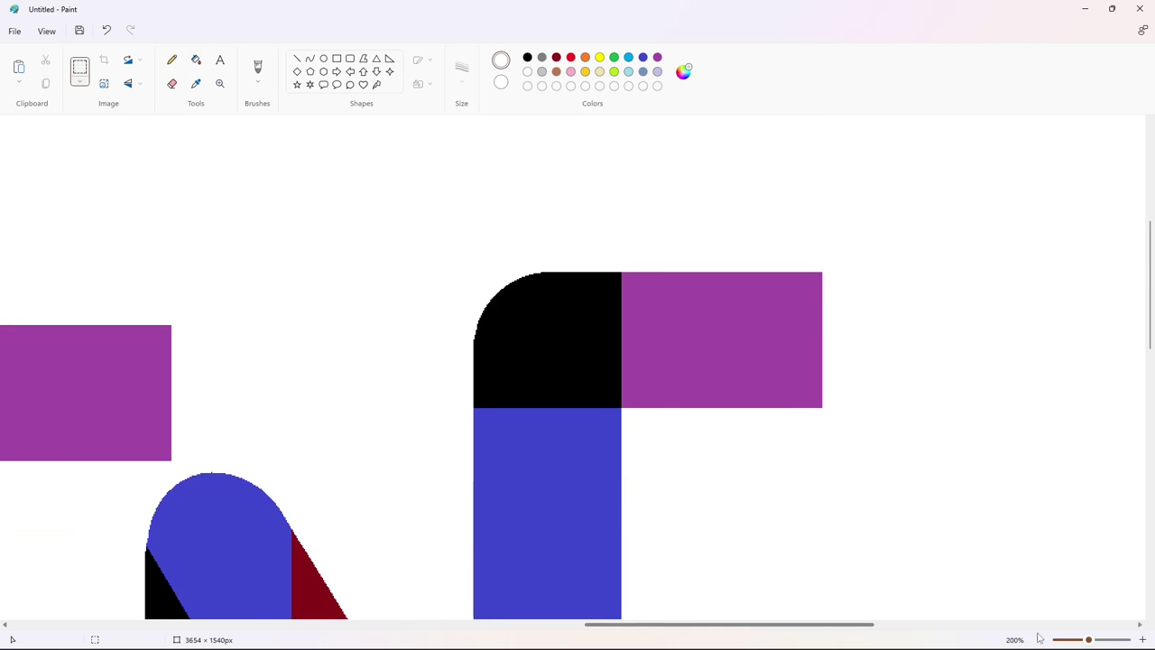
drag(803, 624, 922, 625)
key(ctrl+v)
drag(231, 232, 458, 350)
drag(556, 391, 976, 428)
drag(504, 405, 606, 385)
click(732, 518)
double_click(1042, 640)
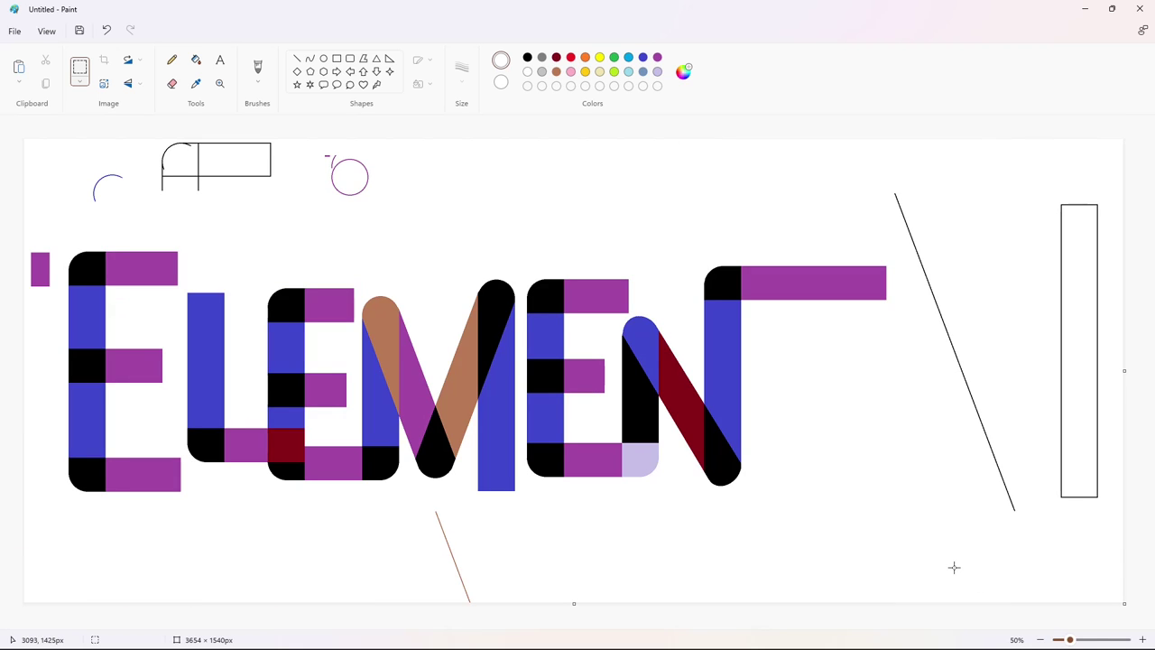
- Copy a piece of the first E's blue stem, stretch it tall, and place it across the lengthened purple arm as the T's stem
drag(57, 392, 142, 438)
key(ctrl+c)
key(ctrl+v)
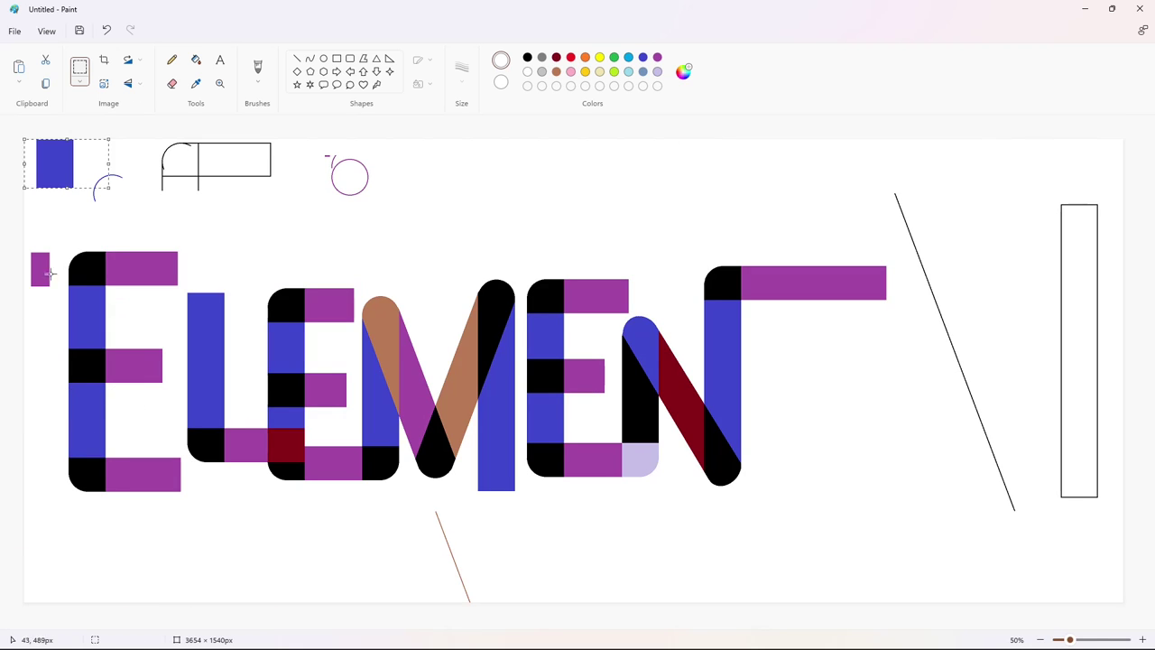
drag(66, 189, 103, 641)
mouse_move(61, 337)
mouse_down()
mouse_move(869, 385)
mouse_move(812, 431)
mouse_move(796, 412)
mouse_move(798, 449)
mouse_up()
click(982, 437)
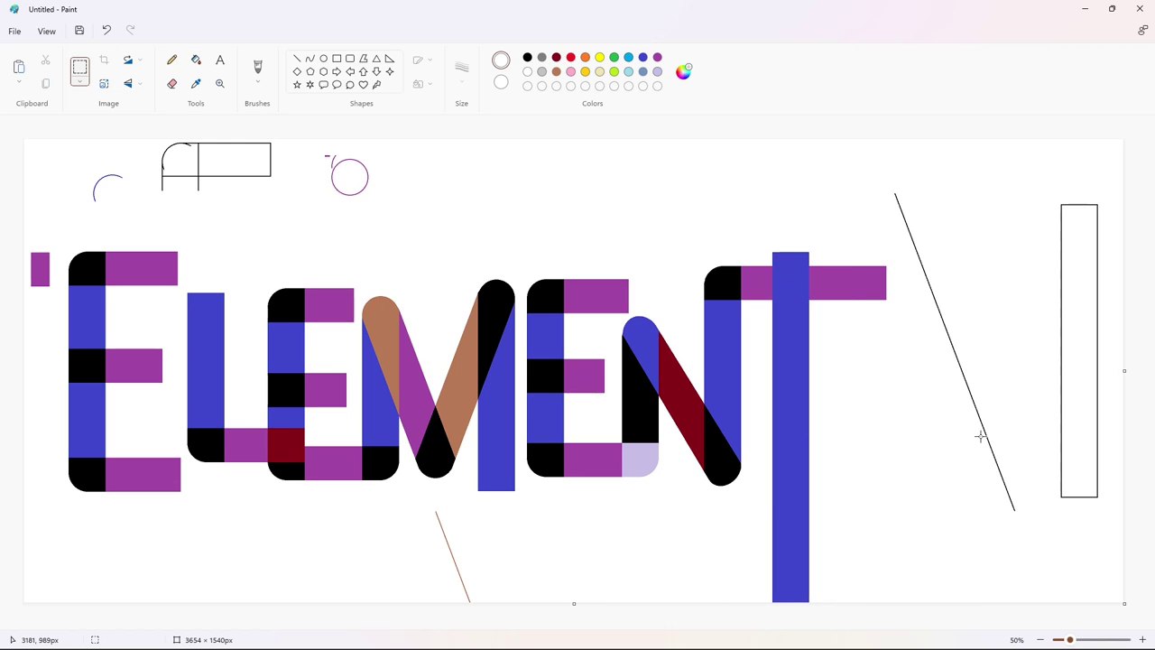
- Copy the first E's rounded lower corner with part of its purple arm and align it over the T's stem as a foot
drag(57, 421, 142, 536)
key(ctrl+c)
key(ctrl+v)
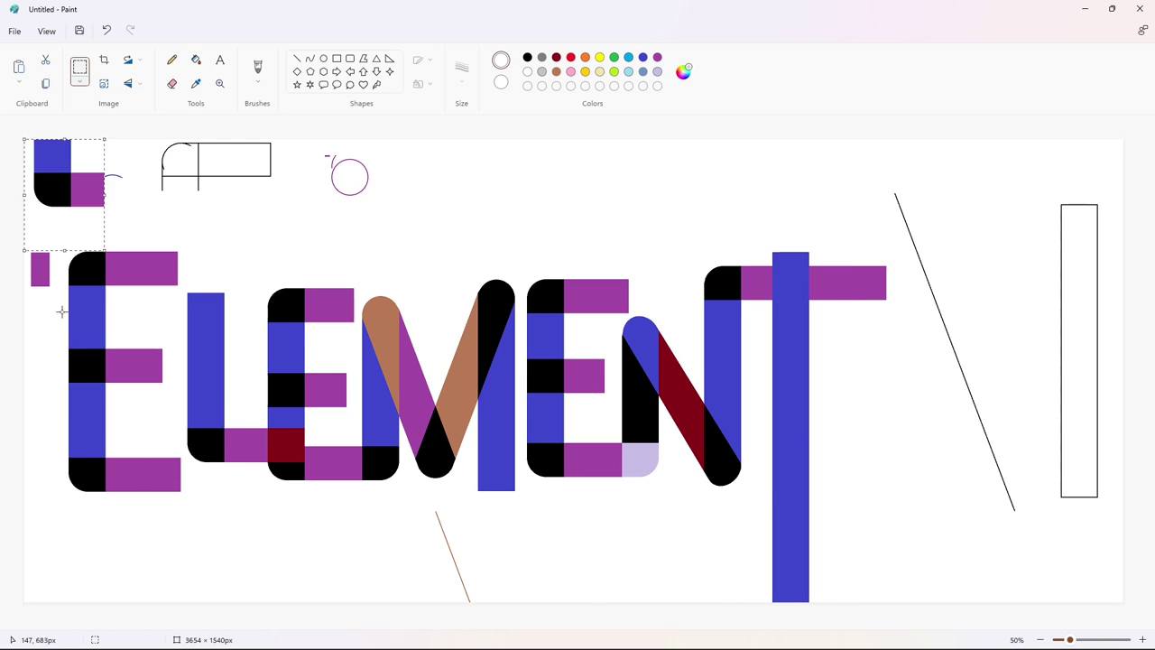
drag(59, 186, 798, 462)
key(Left)
key(Left)
key(Left)
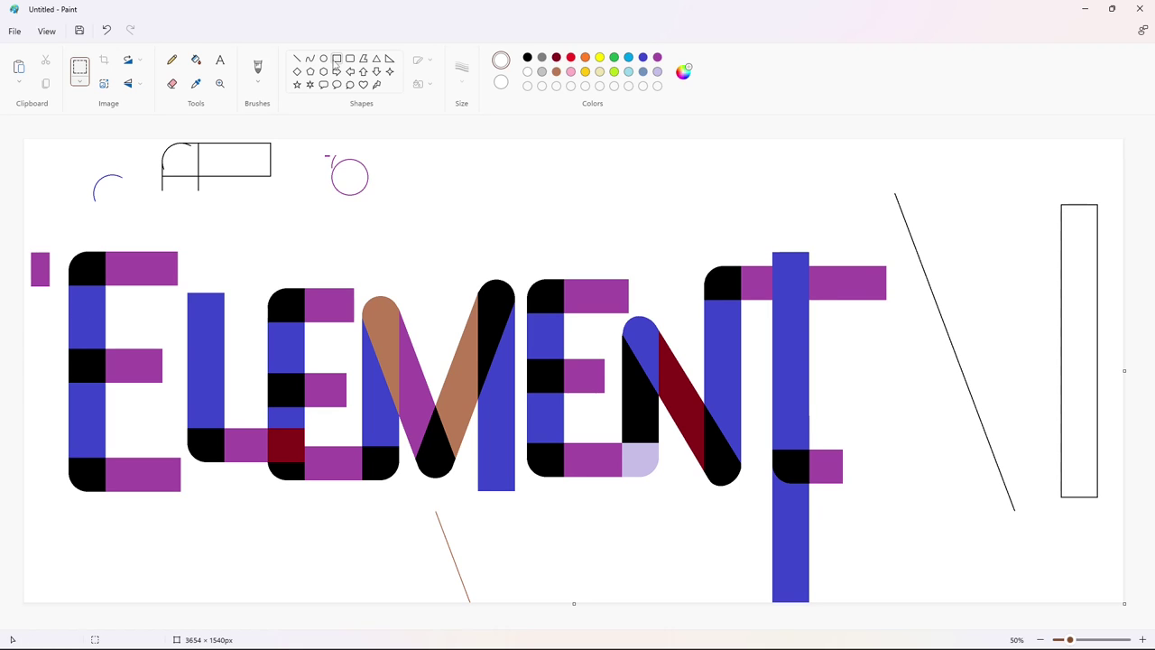
- Shorten the far end of the T's purple crossbar with a white rectangle
click(336, 60)
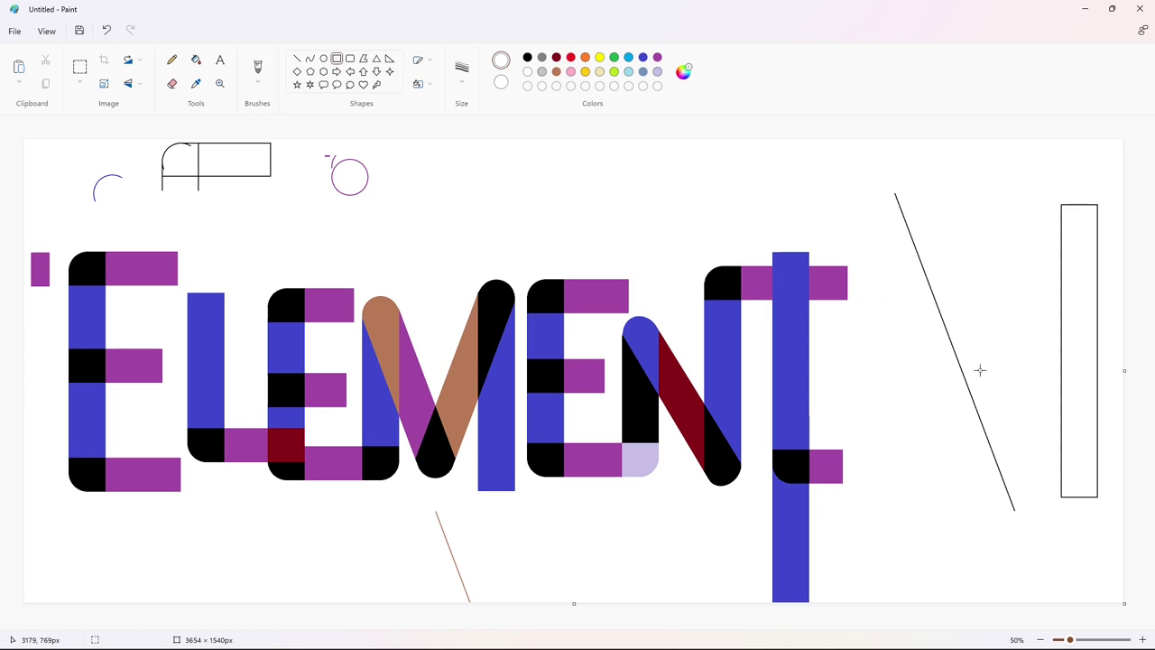
ctrl+scroll(886, 440, up, 2)
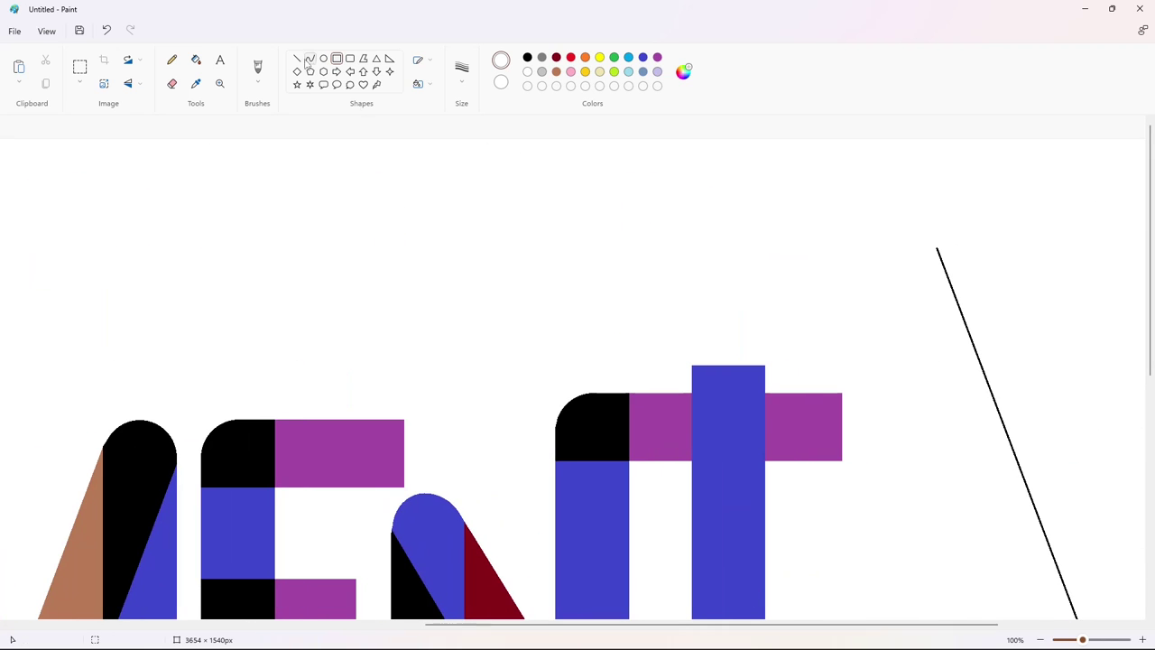
- Try to draw a white line across the T's stem and nudge it down to the crossbar's upper edge
drag(684, 381, 786, 381)
key(Down)
key(Down)
key(Down)
key(Down)
key(Down)
key(Down)
key(Down)
key(Down)
key(Down)
key(Down)
click(844, 302)
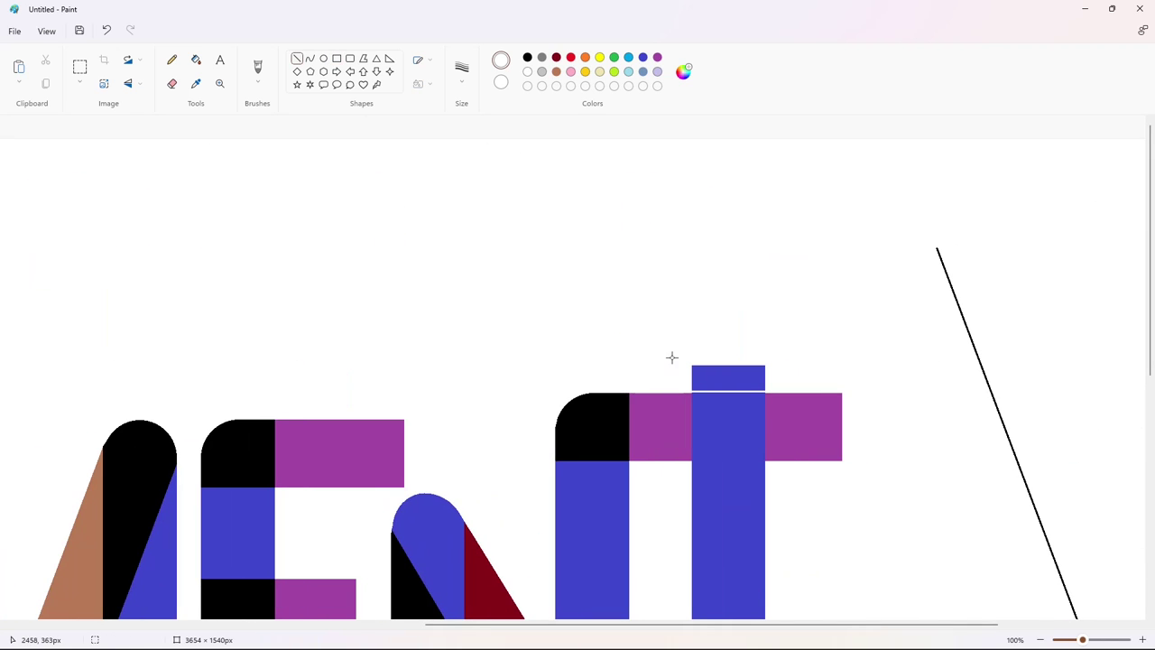
key(ctrl+z)
- Draw a white line across the T's stem along the crossbar's upper edge and fill the excess stem above and below with white
drag(683, 389, 768, 389)
click(196, 60)
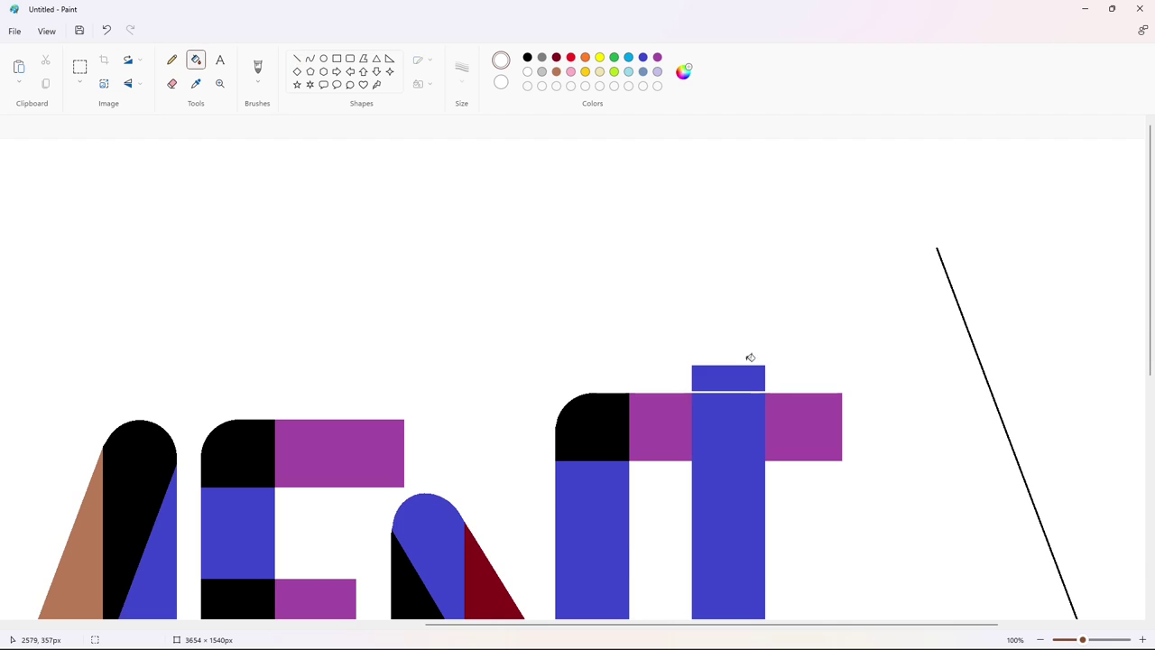
scroll(748, 361, down, 5)
click(746, 409)
scroll(1016, 304, up, 3)
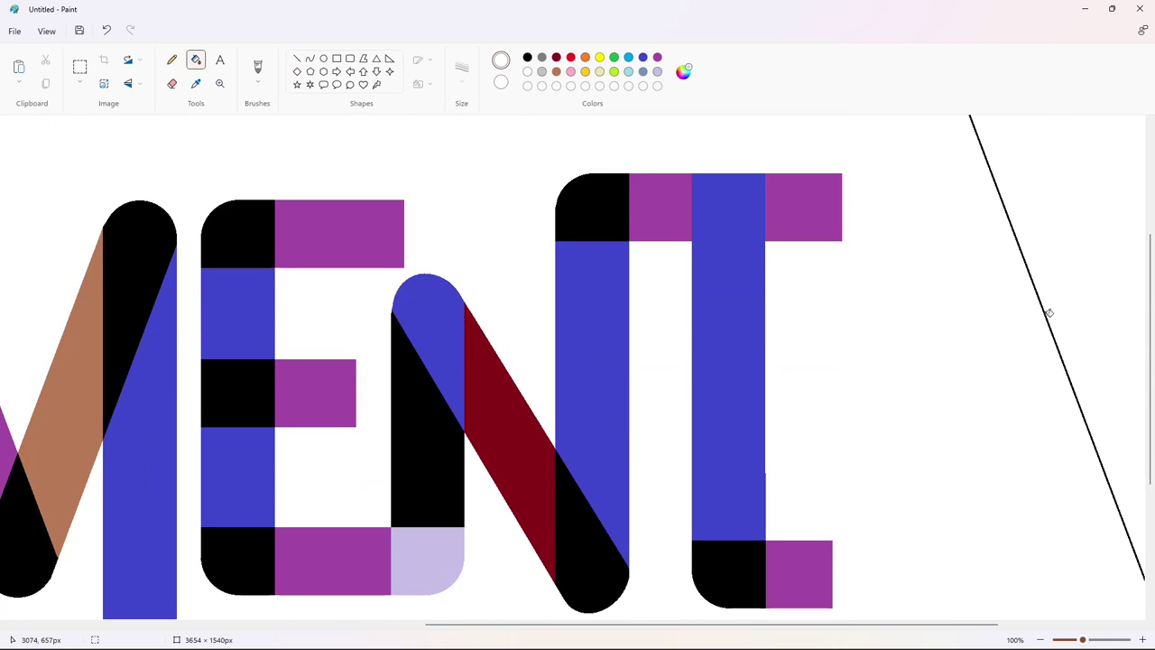
- Erase the spare black diagonal line and place a black triangle outline of about 645 × 1021 px over the T's foot
scroll(1047, 313, down, 3)
scroll(809, 466, down, 2)
click(376, 57)
click(527, 57)
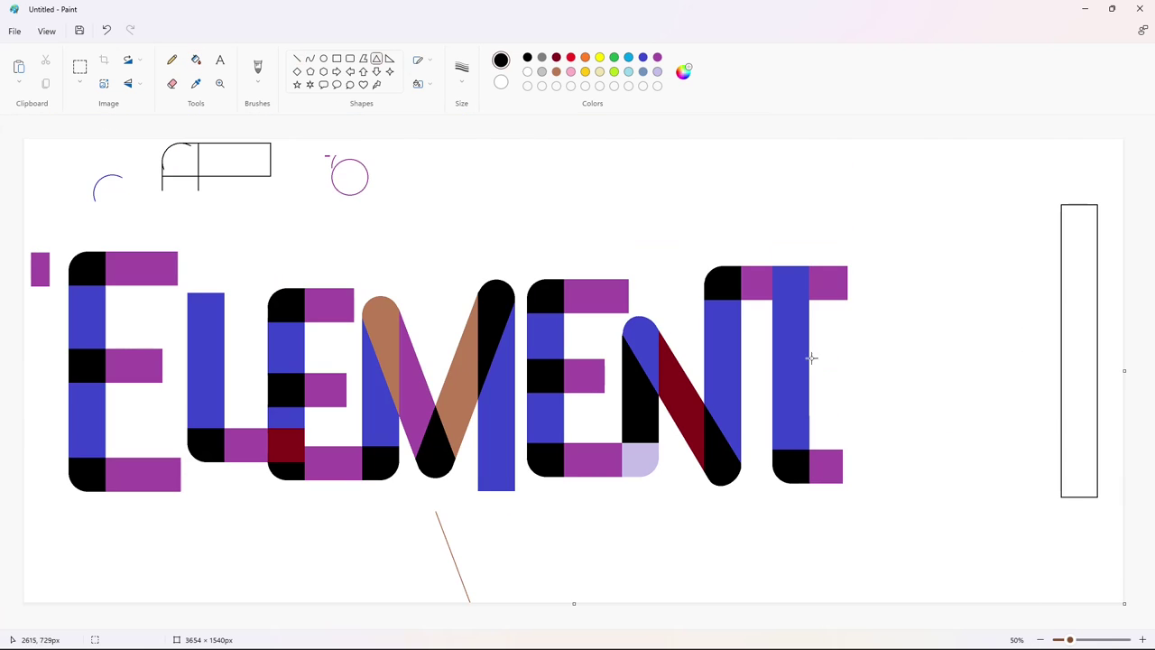
drag(801, 233, 995, 539)
drag(905, 328, 895, 322)
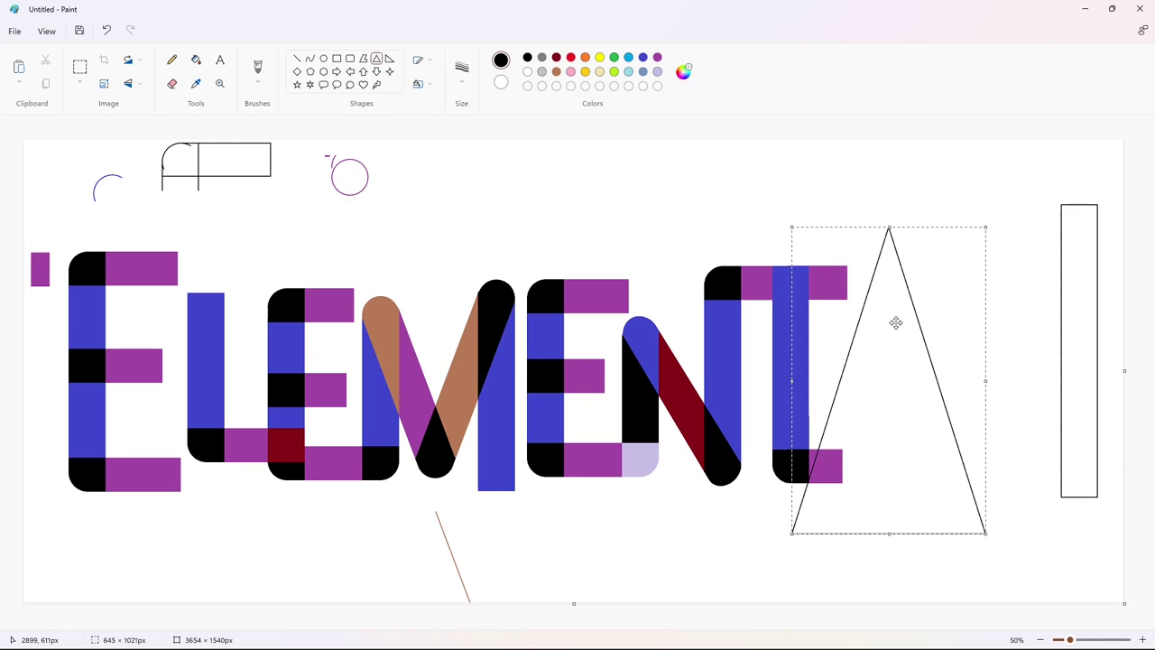
- Resize the black triangle outline to about 564 × 959 px
drag(889, 227, 889, 214)
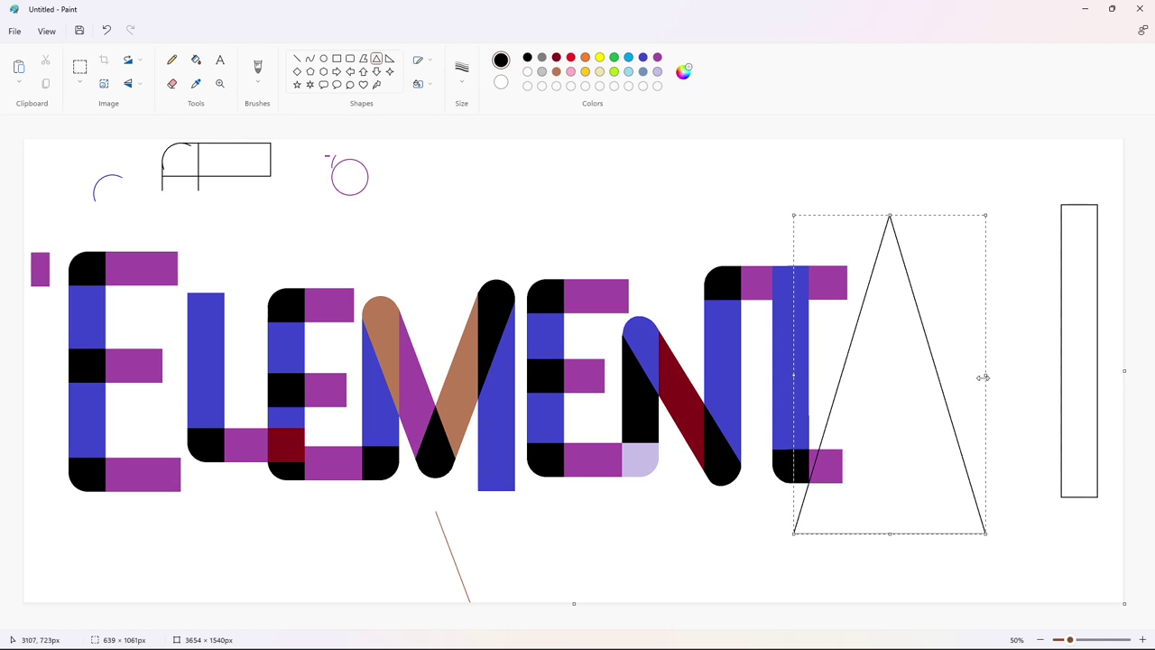
drag(983, 377, 955, 382)
drag(874, 215, 892, 259)
drag(955, 396, 978, 397)
drag(886, 259, 886, 258)
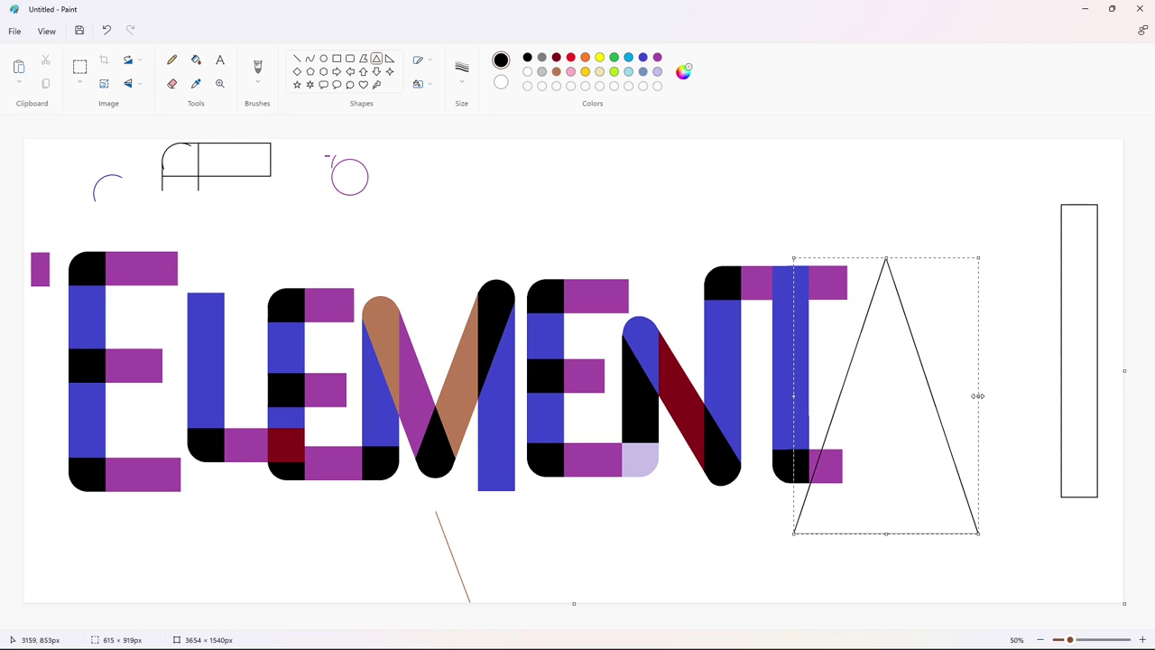
drag(978, 396, 960, 397)
drag(876, 534, 882, 534)
drag(878, 258, 877, 236)
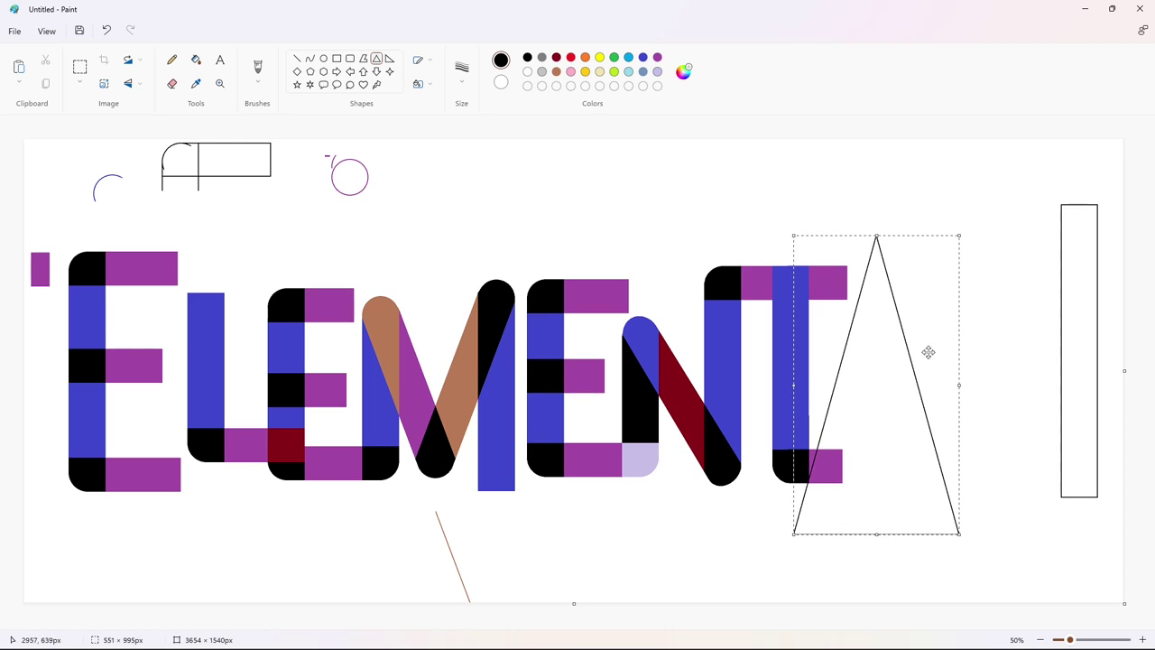
drag(959, 385, 963, 386)
drag(876, 236, 884, 245)
drag(962, 392, 964, 394)
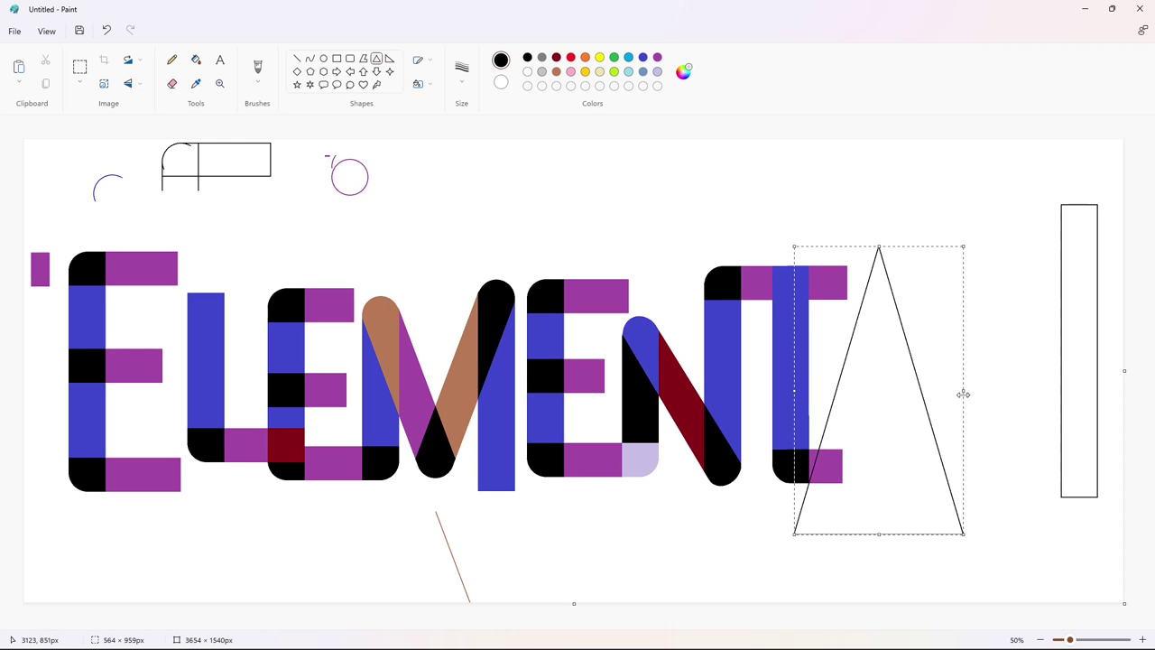
- Draw a dark red diagonal line of about 315 × 1065 px in the empty area right of the triangle outline
key(Escape)
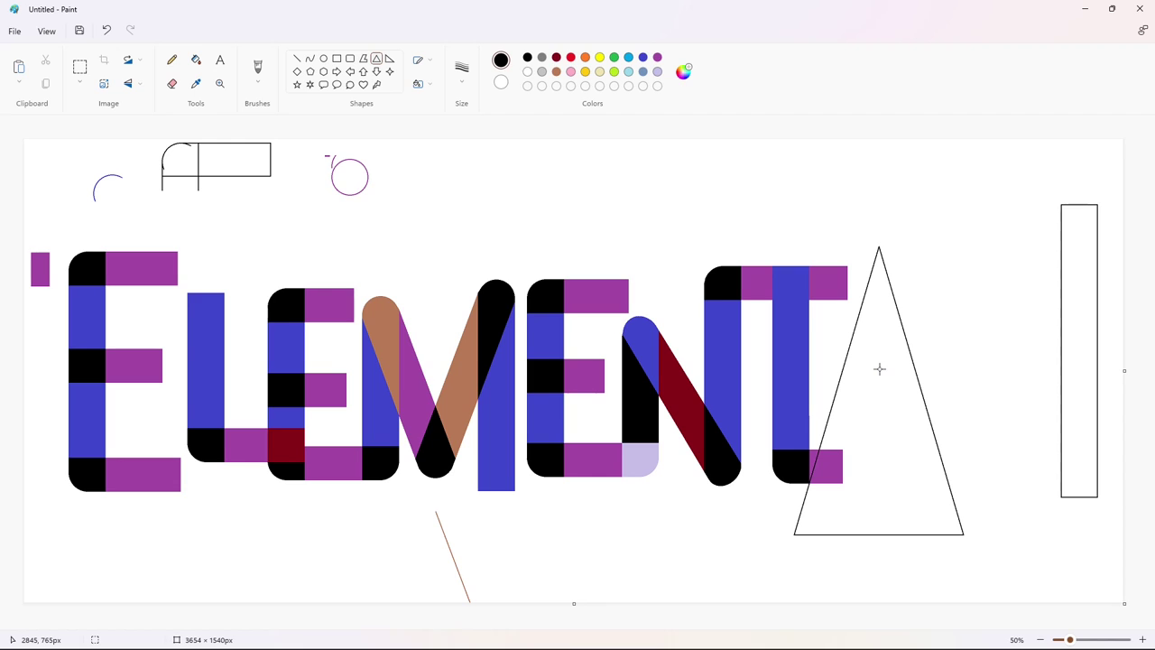
click(297, 58)
click(556, 58)
mouse_move(905, 283)
mouse_down()
mouse_move(814, 584)
mouse_move(909, 270)
mouse_up()
drag(875, 365, 1057, 358)
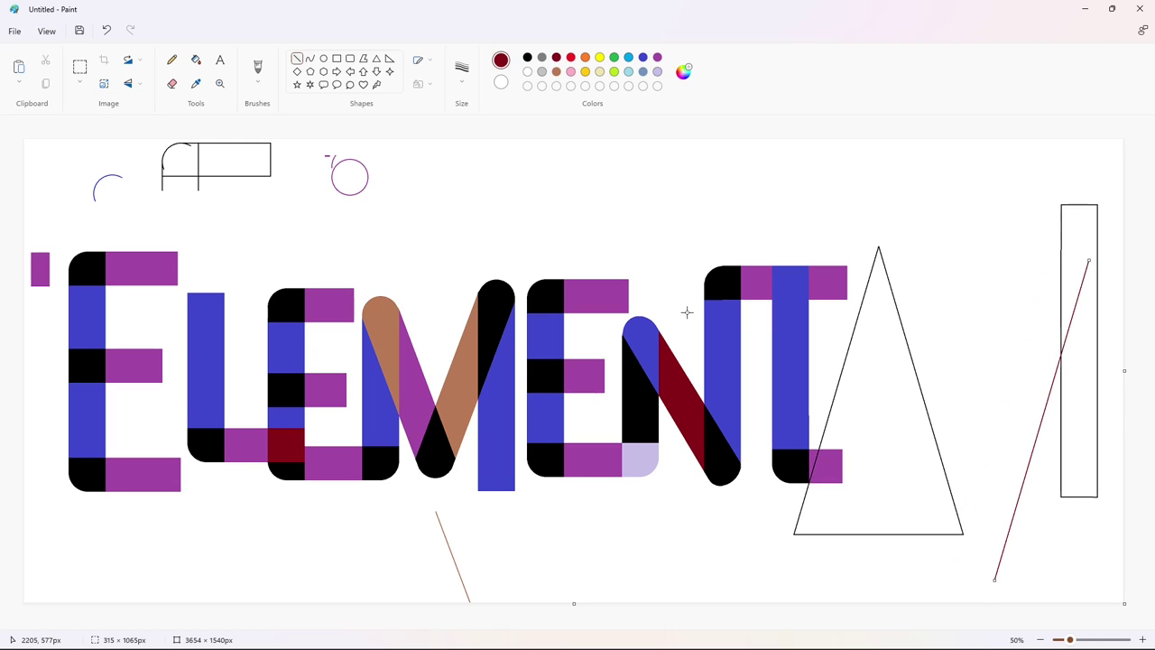
- Erase the tall black rectangle outline near the canvas's right edge by filling the outline with white
click(196, 58)
click(527, 57)
click(1074, 242)
click(527, 72)
click(1069, 233)
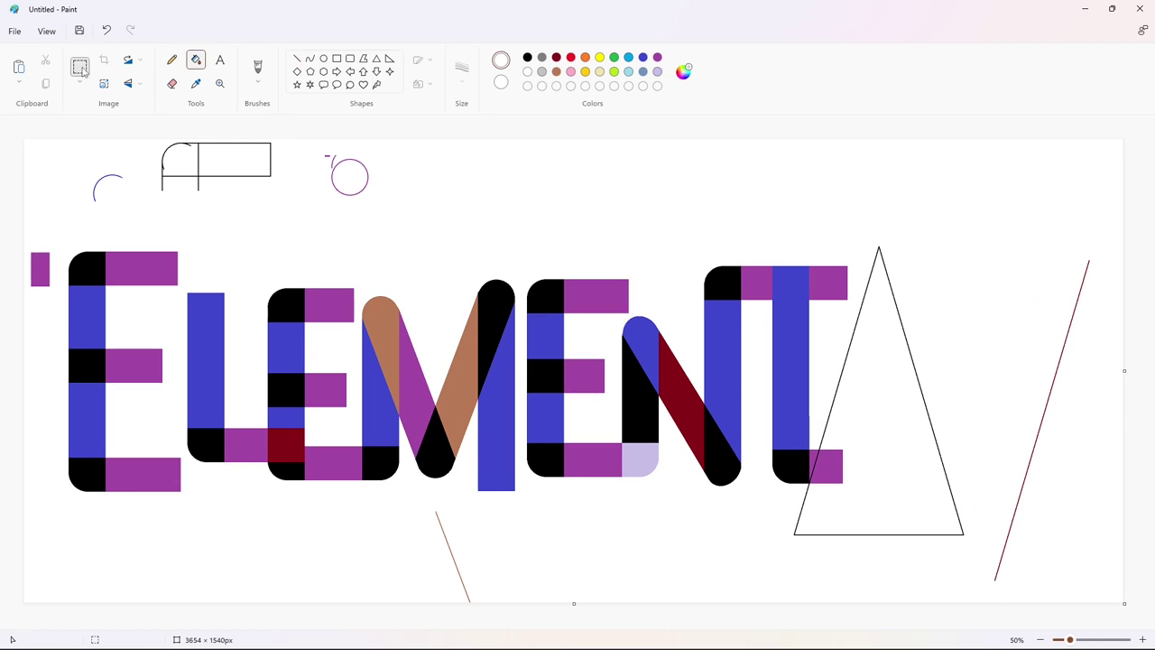
- Copy the dark red diagonal line and place the duplicate inside the triangle, parallel to its left side
click(79, 68)
drag(1114, 228, 984, 611)
key(ctrl+c)
key(ctrl+v)
drag(91, 341, 869, 438)
click(1011, 408)
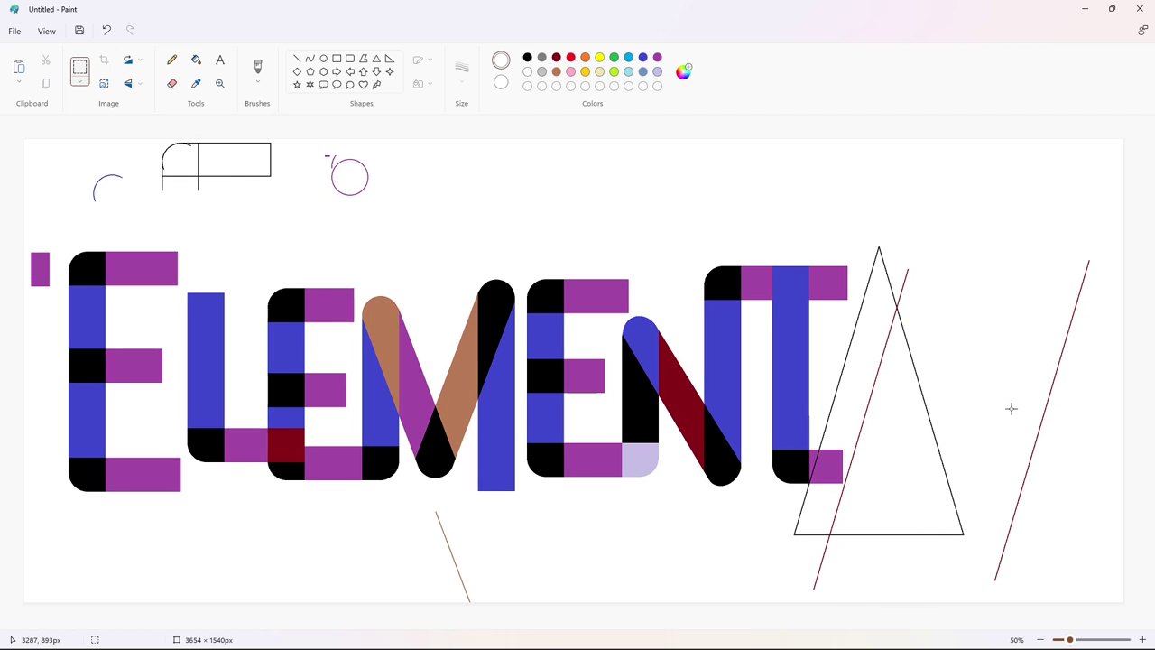
- Recolor the copied diagonal line that crosses the triangle blue
key(ctrl+v)
key(ctrl+z)
click(196, 60)
click(642, 57)
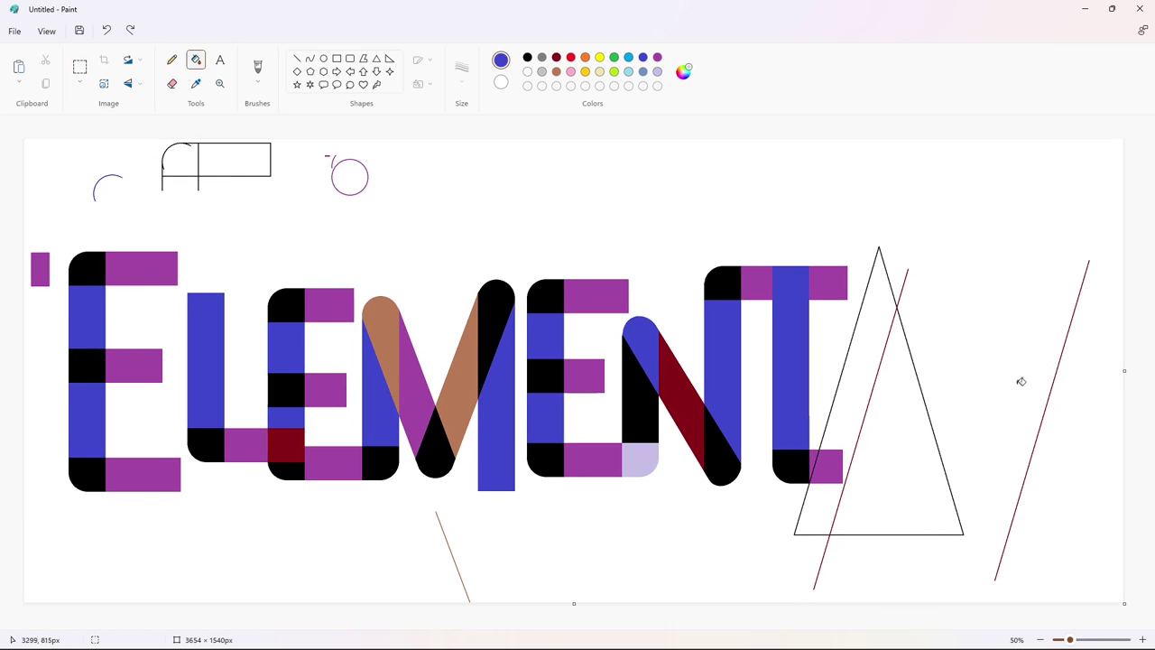
click(1052, 398)
key(ctrl+z)
click(1143, 639)
drag(476, 626, 1017, 625)
scroll(635, 441, down, 3)
click(639, 441)
scroll(978, 569, down, 3)
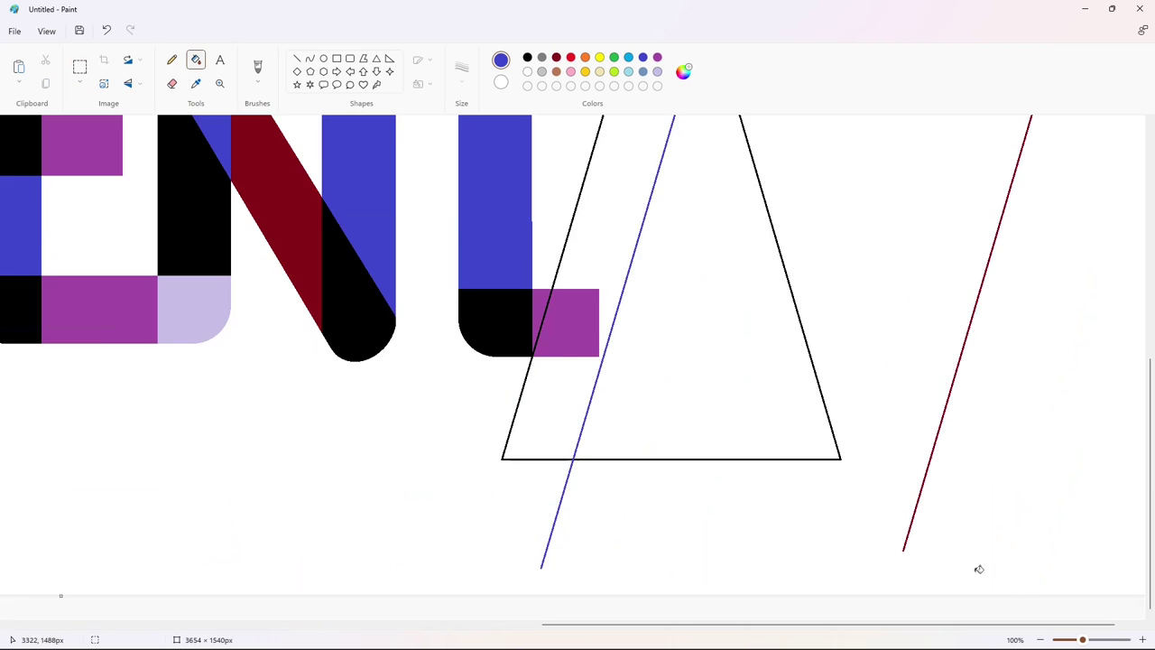
- Paste another copy of the dark red line, flip it horizontally, and place it parallel to the triangle's right side
click(1041, 639)
key(ctrl+v)
click(131, 86)
drag(82, 278, 889, 392)
click(518, 321)
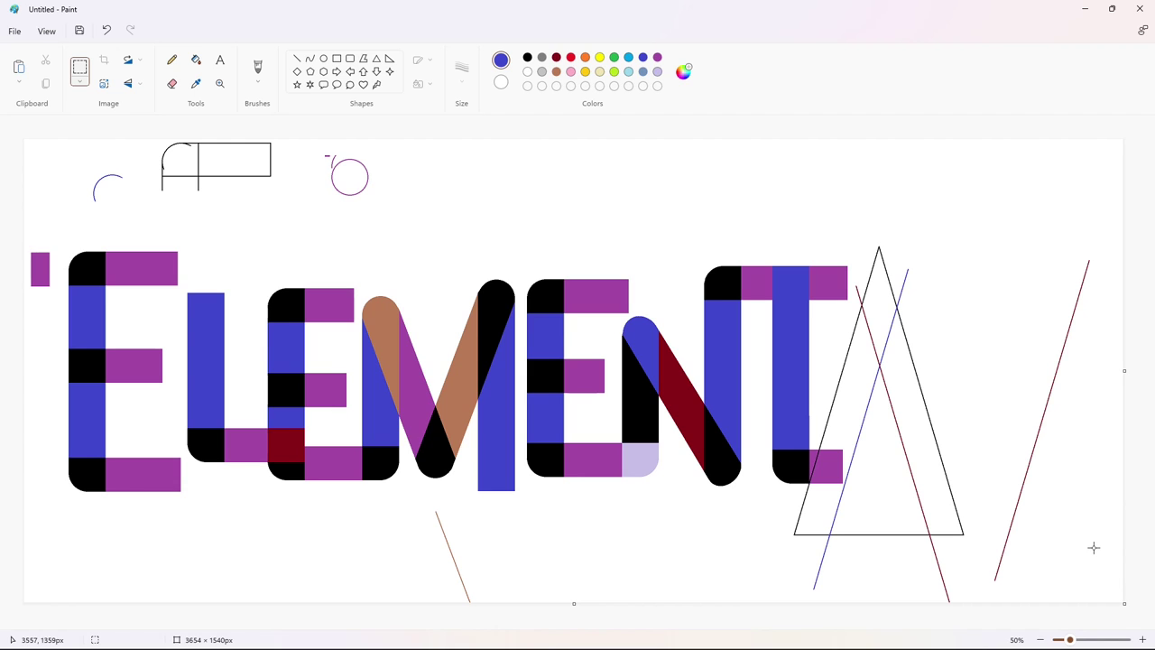
click(1142, 639)
drag(412, 623, 819, 623)
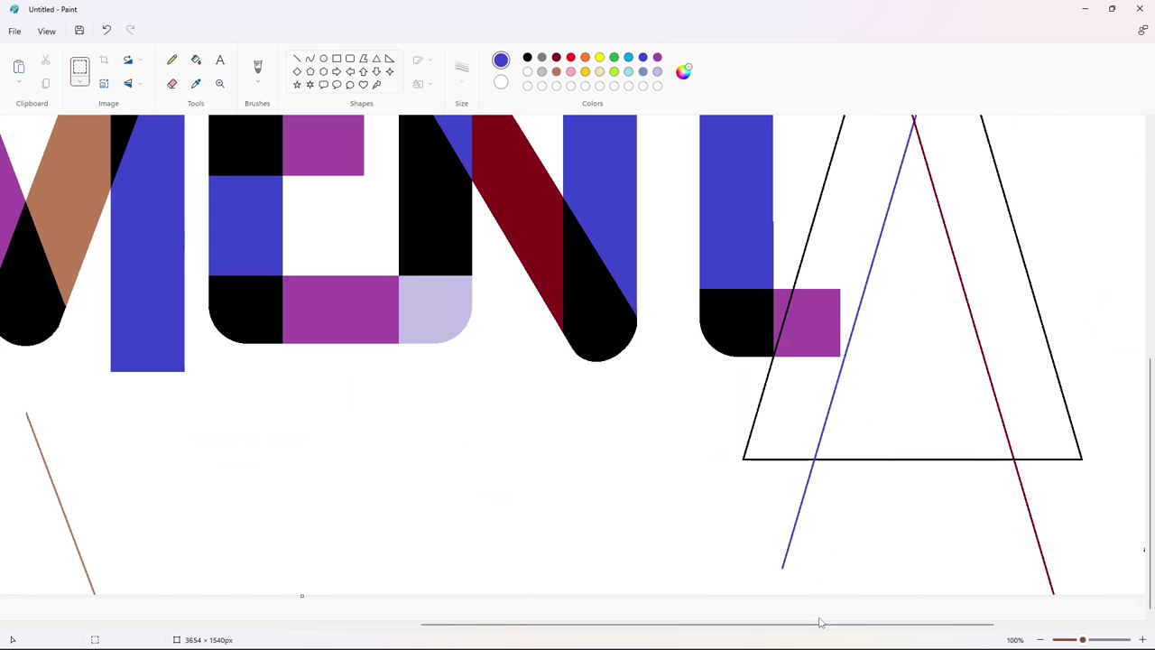
click(1040, 639)
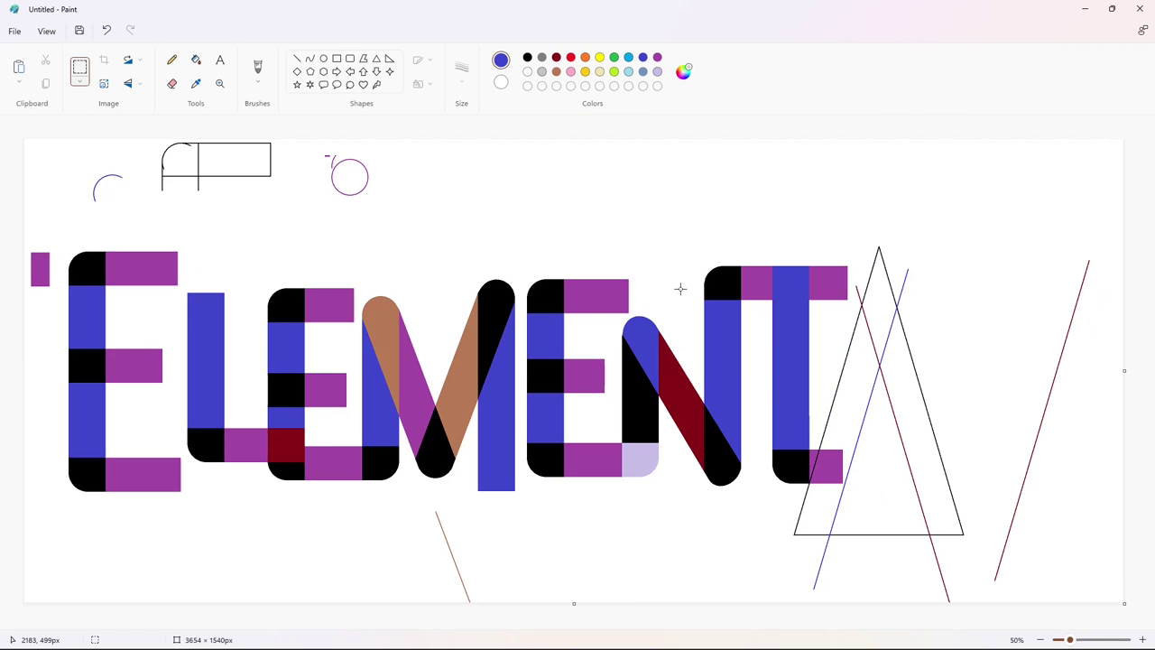
- Draw a rectangle outline of about 463 × 115 px in a custom dark brown across the triangle as the A's crossbar
click(338, 59)
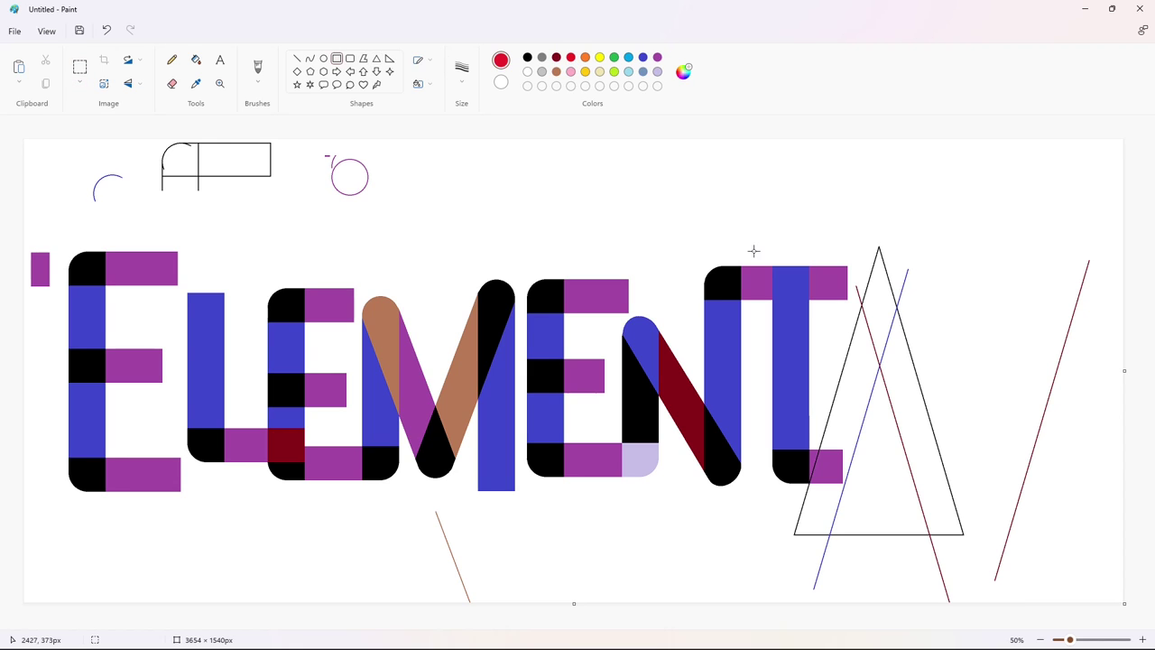
click(556, 72)
click(683, 71)
drag(619, 236, 619, 301)
click(505, 477)
drag(816, 407, 955, 439)
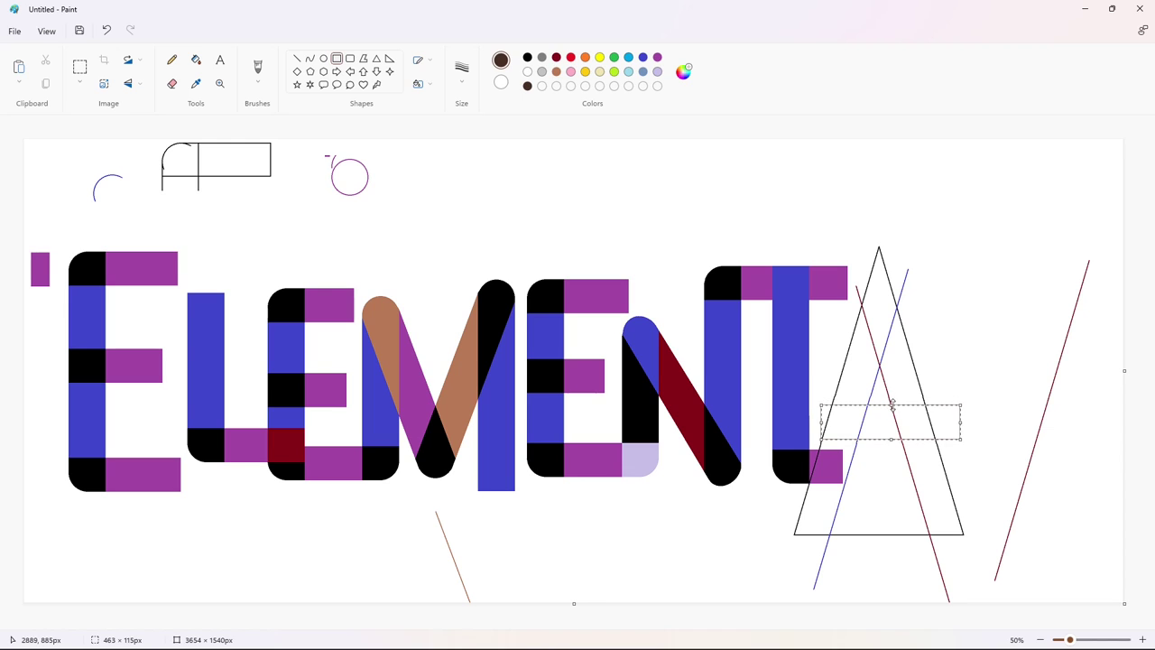
click(1079, 596)
- Fill the part of the A's left leg below the crossbar with purple
scroll(581, 598, up, 1)
scroll(580, 598, right, 10)
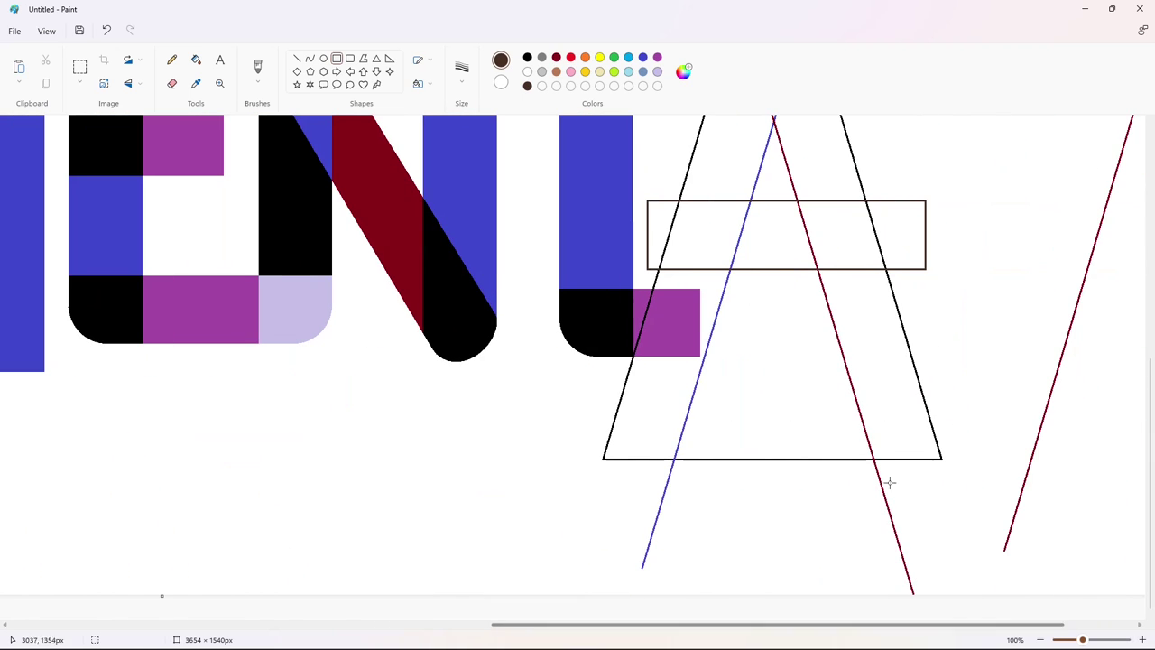
click(196, 59)
click(657, 57)
click(717, 287)
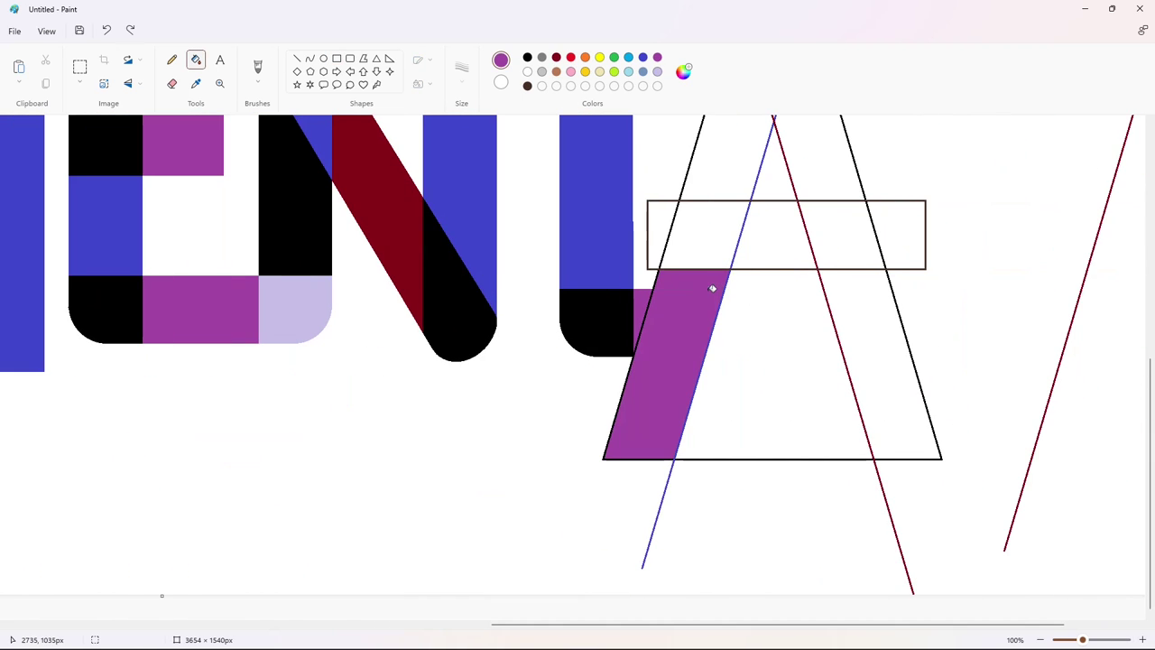
- Draw a white line across the A's left leg along the T's bottom edge and fill the leg below it with white
click(1142, 639)
scroll(714, 529, down, 3)
scroll(714, 529, right, 6)
scroll(714, 529, up, 2)
click(297, 58)
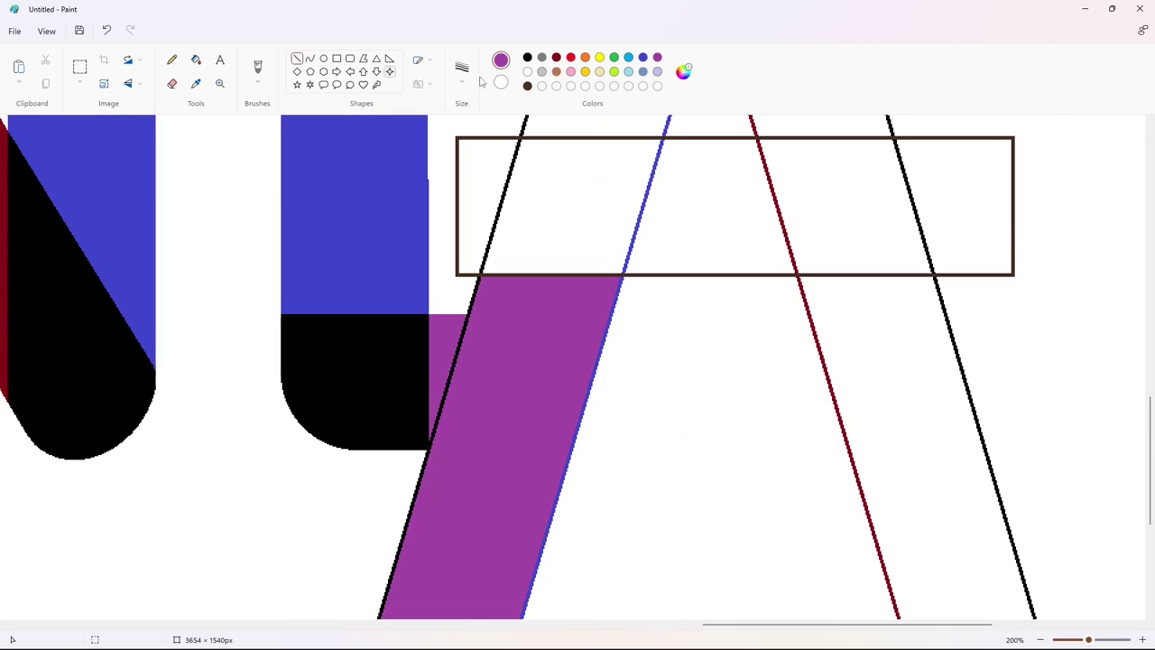
click(527, 71)
drag(406, 451, 574, 451)
click(196, 59)
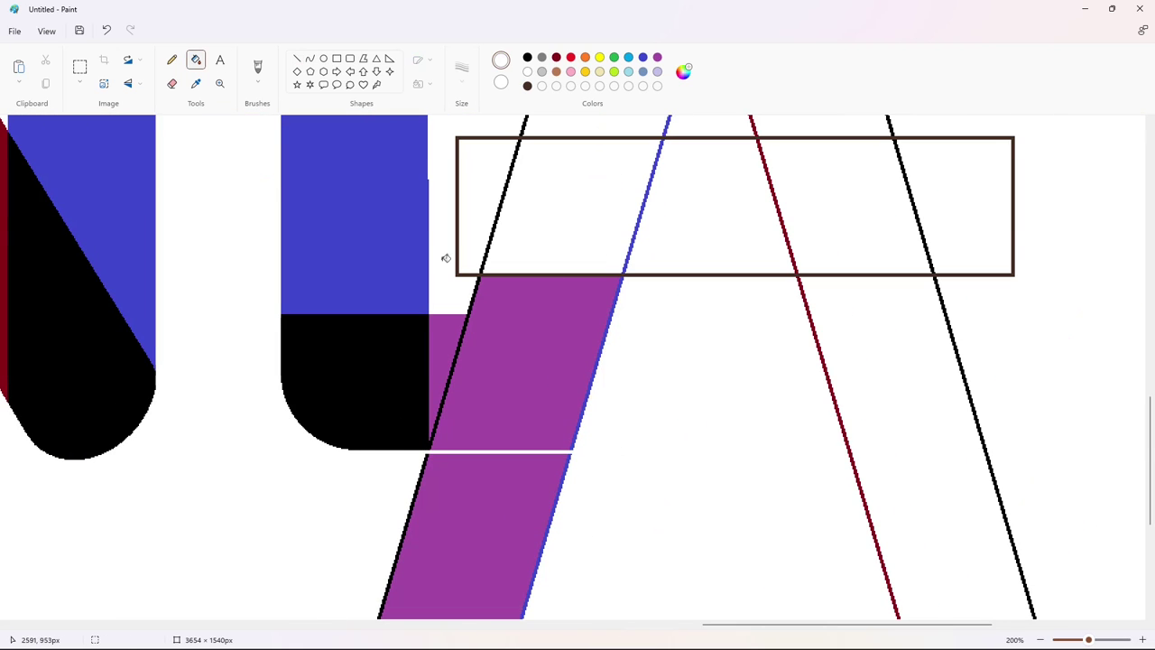
click(479, 532)
- Recolor the blue right edge of the A's lower left leg purple to match its fill
scroll(653, 438, down, 2)
scroll(658, 435, up, 4)
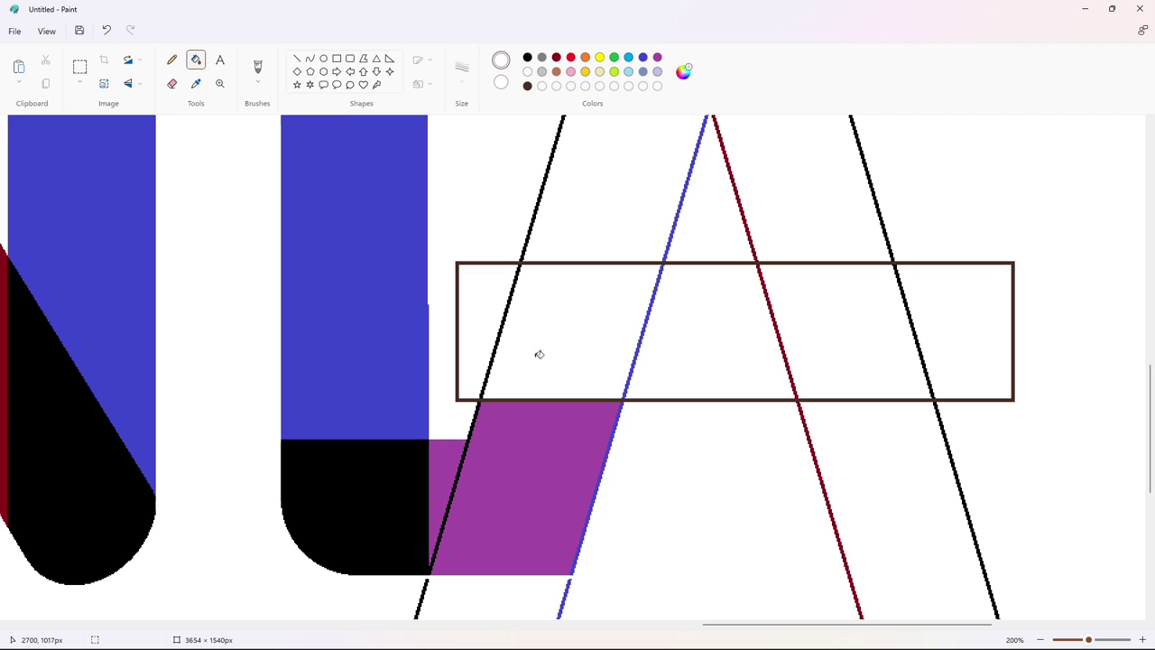
click(657, 57)
click(470, 440)
key(ctrl+z)
click(605, 461)
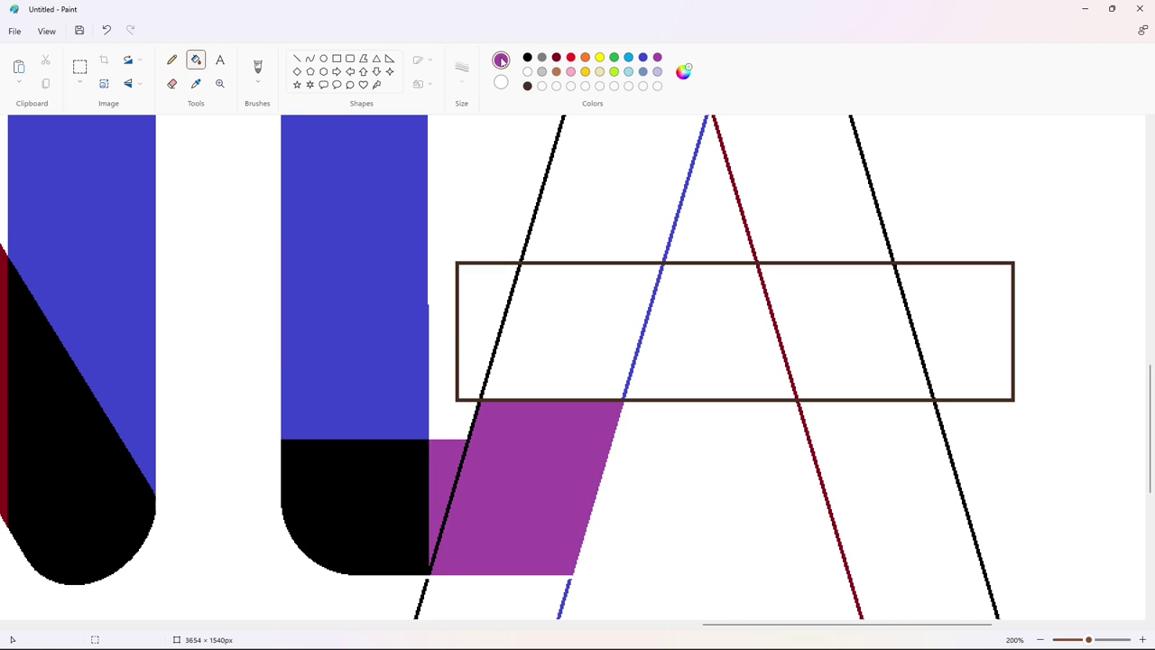
- Place a short purple vertical line about 42 px long beside the T's black corner and recolor the leg's black left edge purple
click(297, 59)
drag(426, 544, 426, 494)
key(Down)
key(Down)
key(Down)
key(Down)
key(Down)
key(Down)
key(Down)
key(Down)
key(Down)
key(Down)
key(Down)
key(Down)
key(Down)
key(Down)
key(Down)
key(Down)
key(Down)
key(Down)
key(Down)
key(Down)
key(Right)
key(Right)
key(Right)
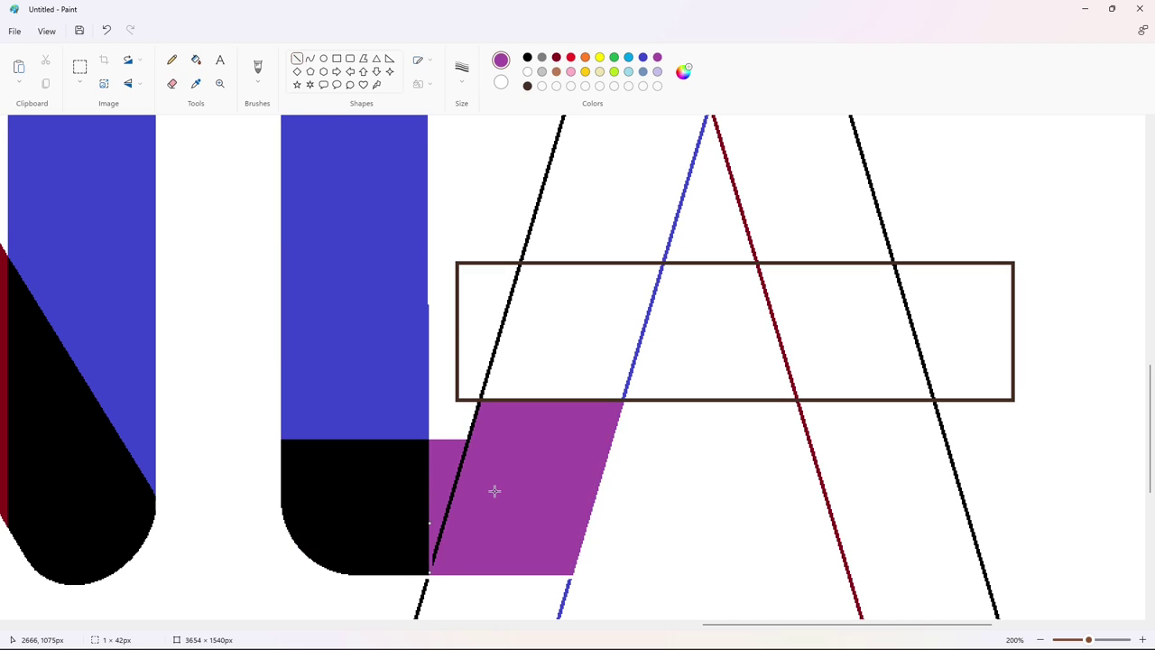
click(196, 59)
click(478, 406)
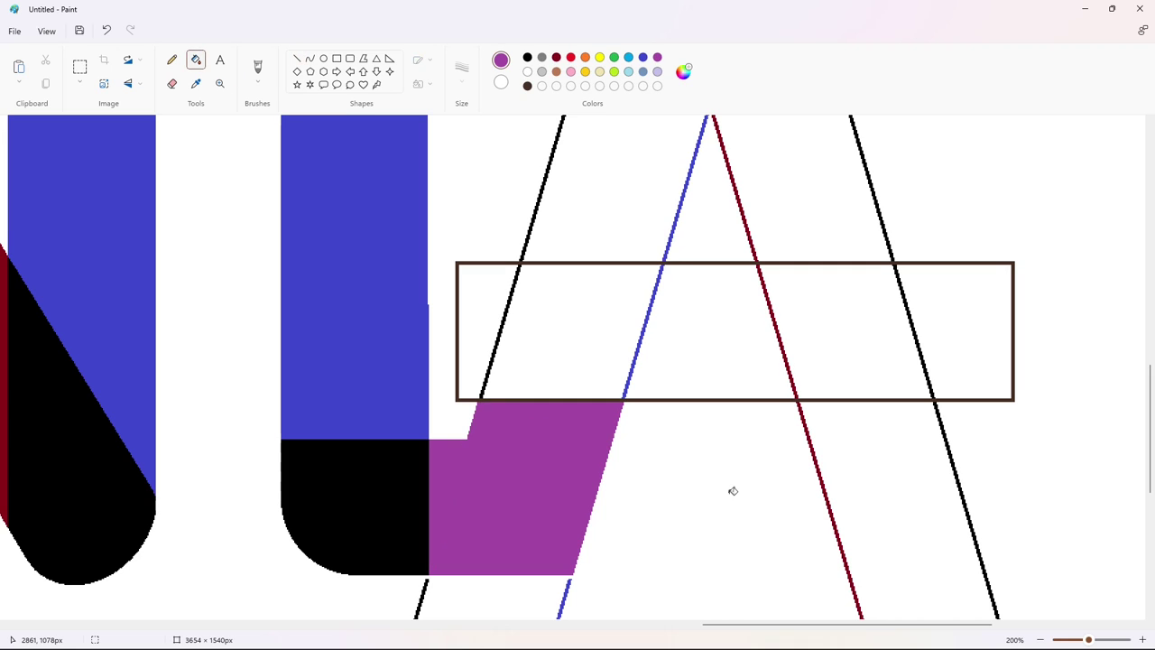
- Fill the area where the crossbar overlaps the A's left leg, including its black left edge, with blue
click(643, 57)
click(589, 346)
click(503, 333)
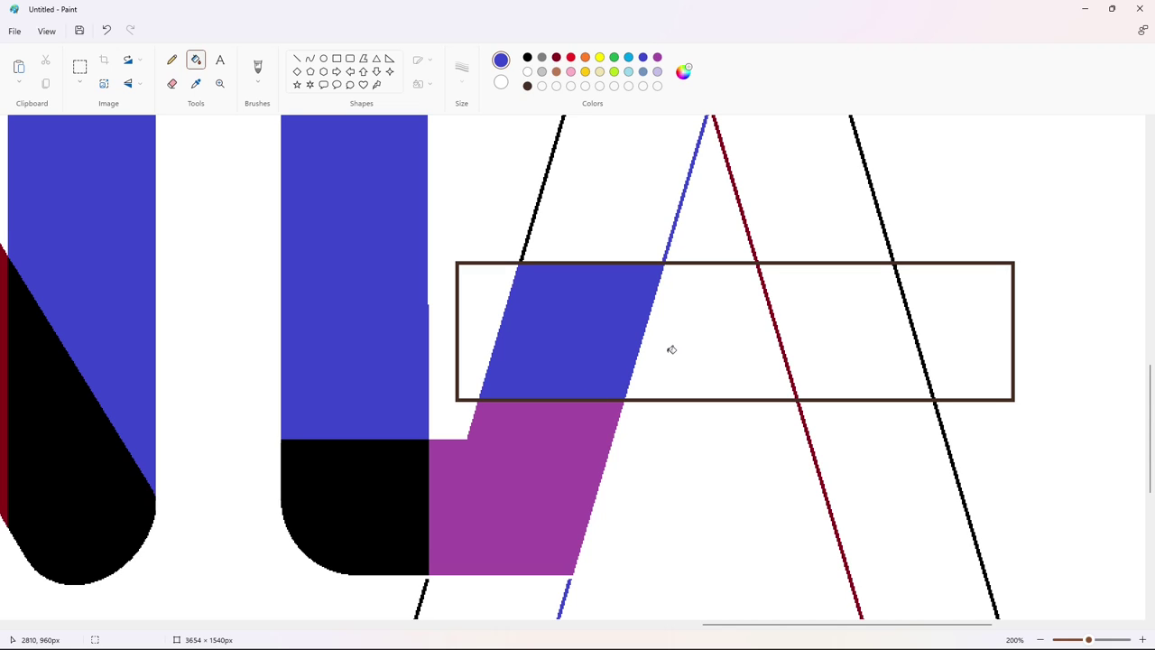
- Cut the crossbar outline at the left leg's corners with short white lines and erase the crossbar's protruding left end
click(528, 71)
click(297, 58)
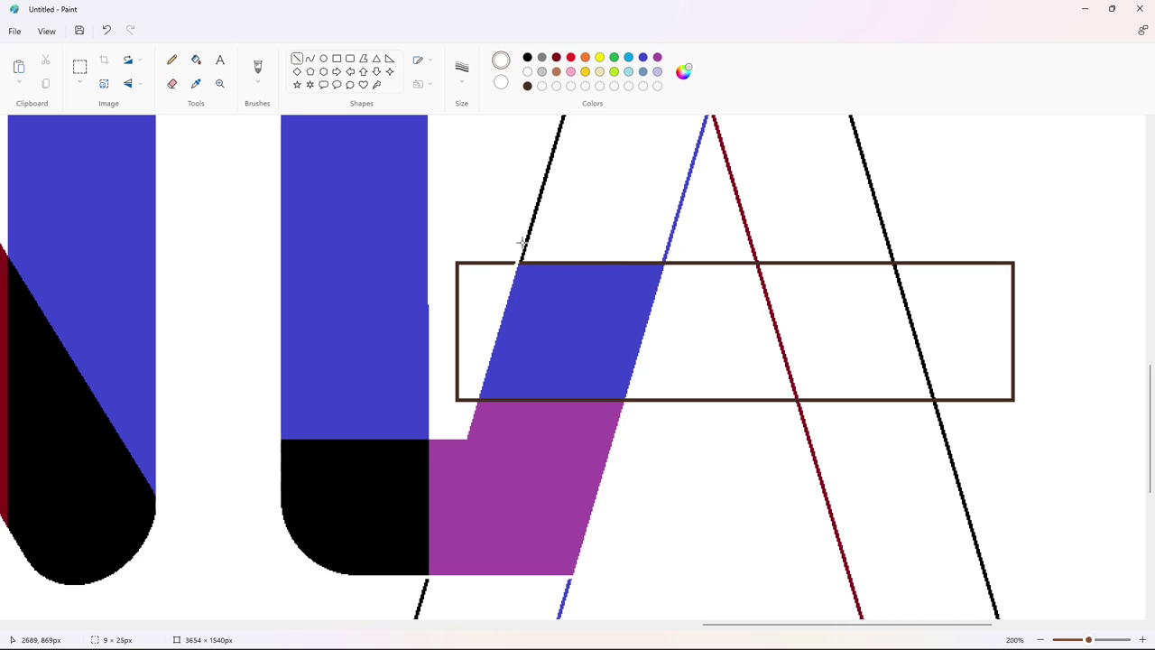
drag(478, 384, 468, 422)
drag(632, 378, 622, 414)
drag(667, 243, 663, 278)
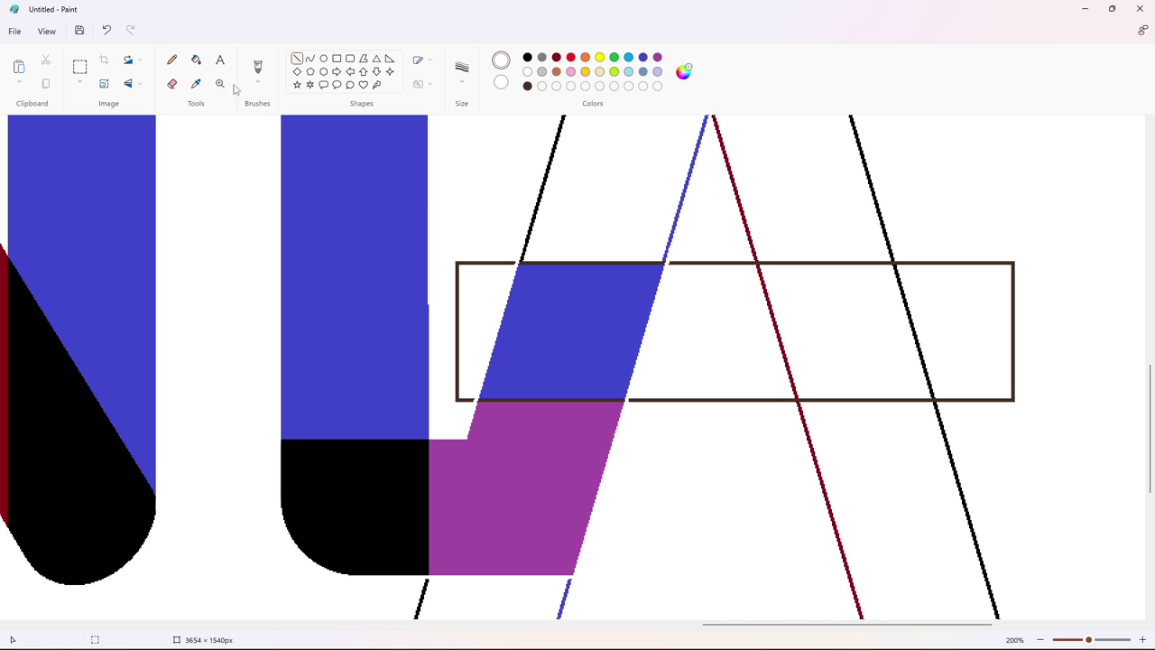
click(196, 60)
click(458, 298)
- Fill the A's left leg above the crossbar, including its blue right edge, with black
scroll(694, 255, up, 1)
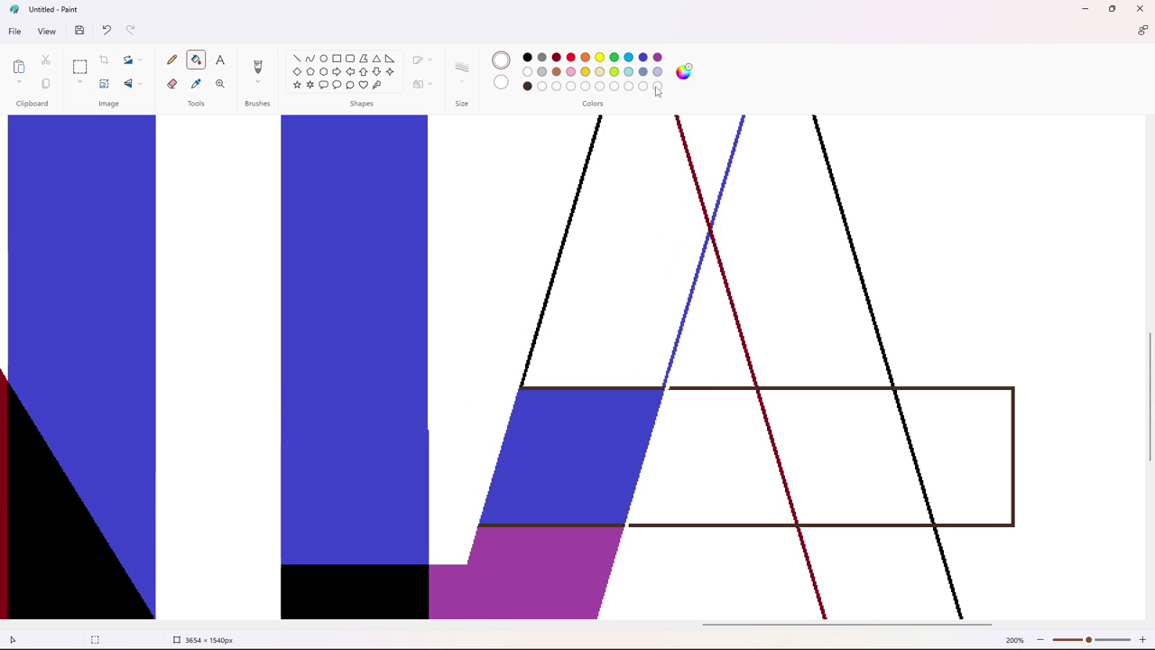
scroll(805, 329, up, 3)
scroll(805, 327, down, 3)
click(527, 56)
click(650, 352)
click(673, 354)
- Recolor the brown upper and lower edges of the crossbar overlap on the left leg blue
click(642, 56)
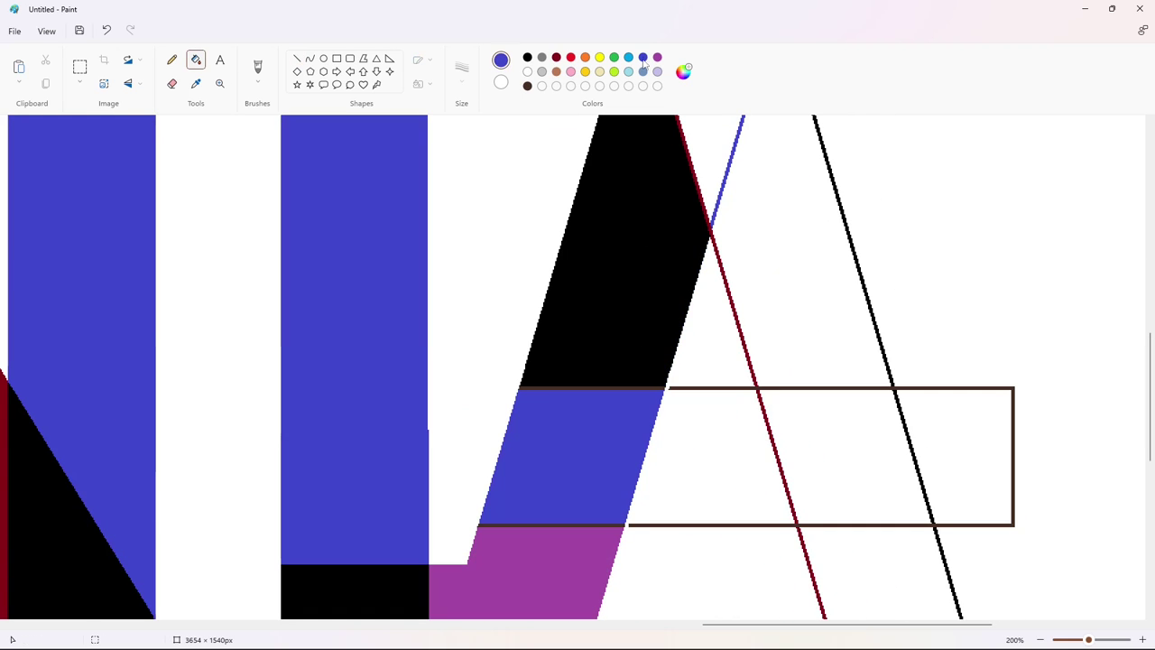
click(648, 386)
click(603, 529)
key(ctrl+z)
click(605, 524)
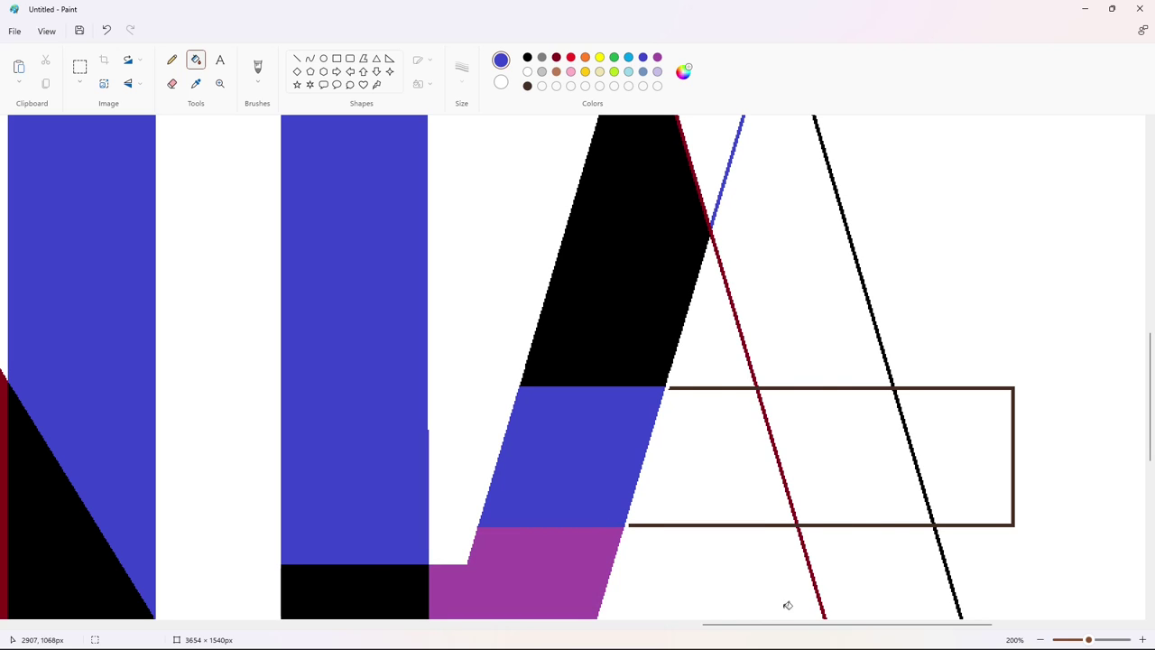
- Fill the diamond-shaped overlap at the A's apex with dark red
scroll(788, 605, up, 10)
scroll(776, 559, right, 5)
click(556, 57)
click(588, 244)
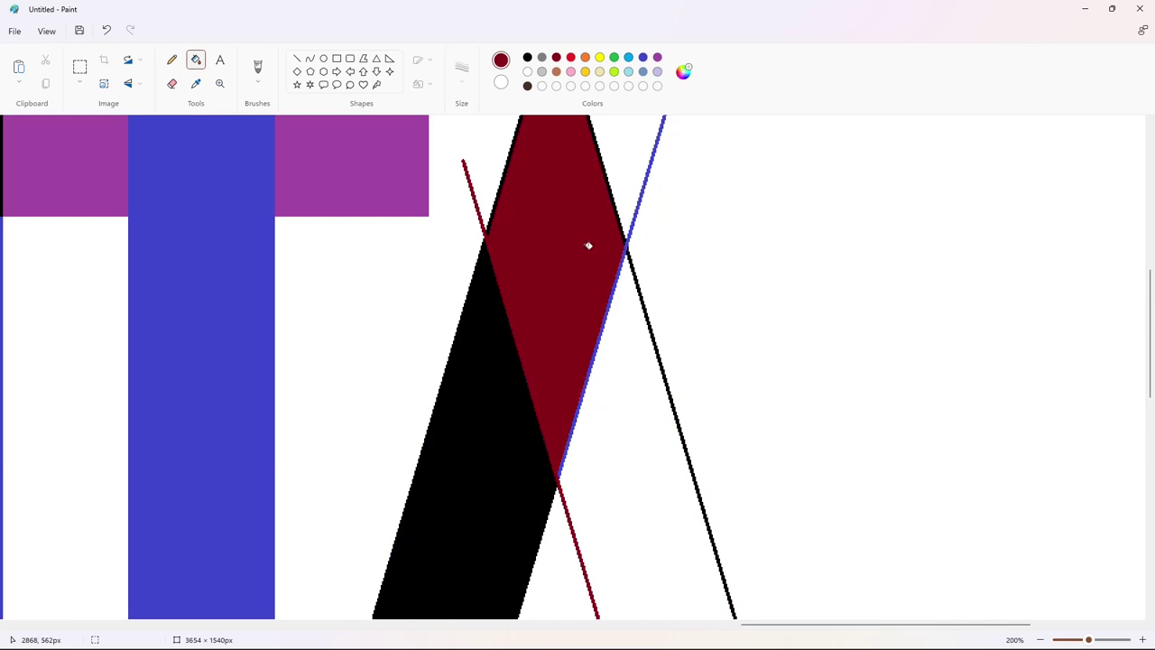
- Cut off the dark red and blue line ends protruding beside the A's apex with short white lines and erase them
scroll(591, 270, up, 6)
scroll(598, 304, down, 3)
click(298, 58)
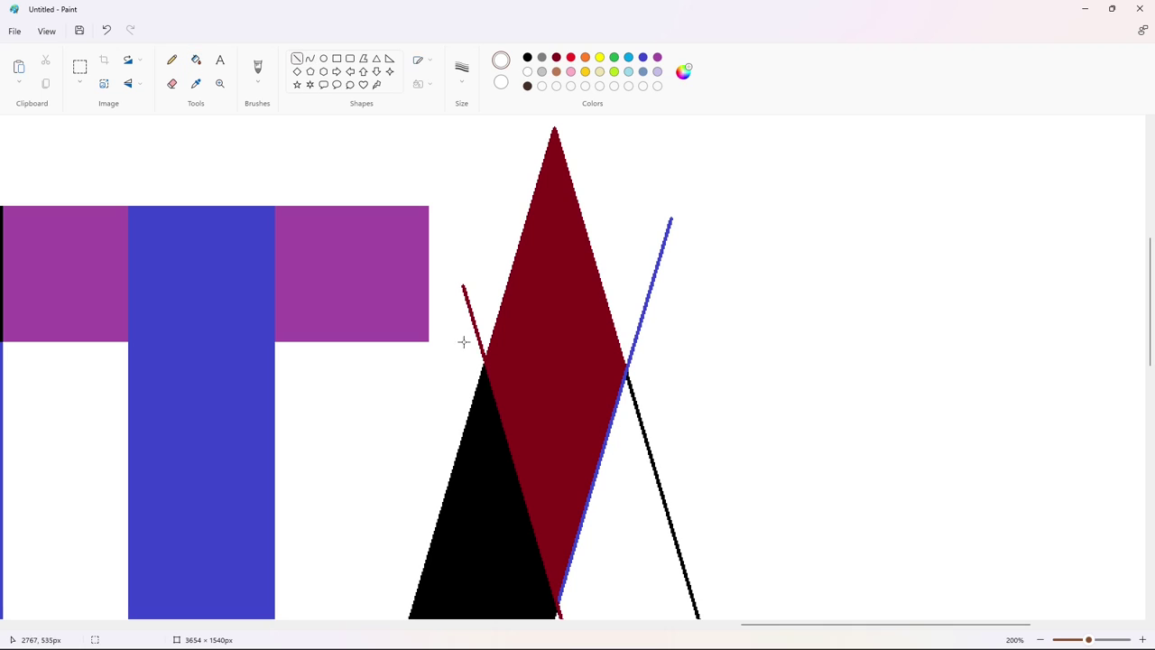
drag(484, 343, 476, 377)
click(196, 60)
click(473, 319)
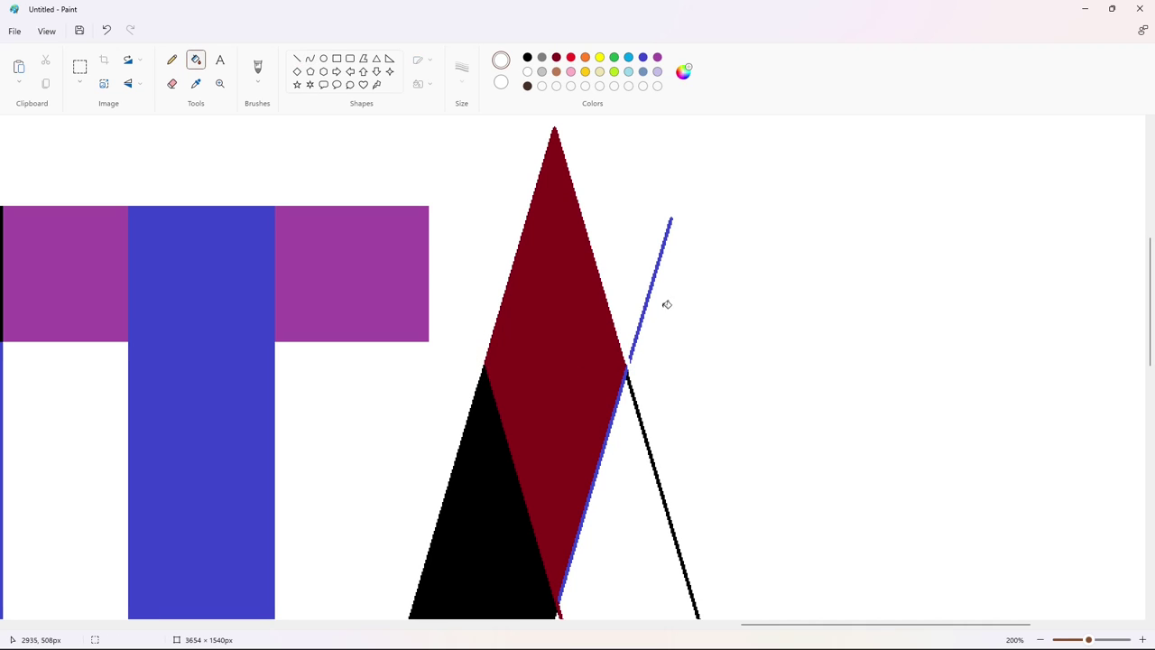
click(649, 302)
- Recolor the blue lower right edge of the apex diamond dark red
scroll(671, 341, down, 3)
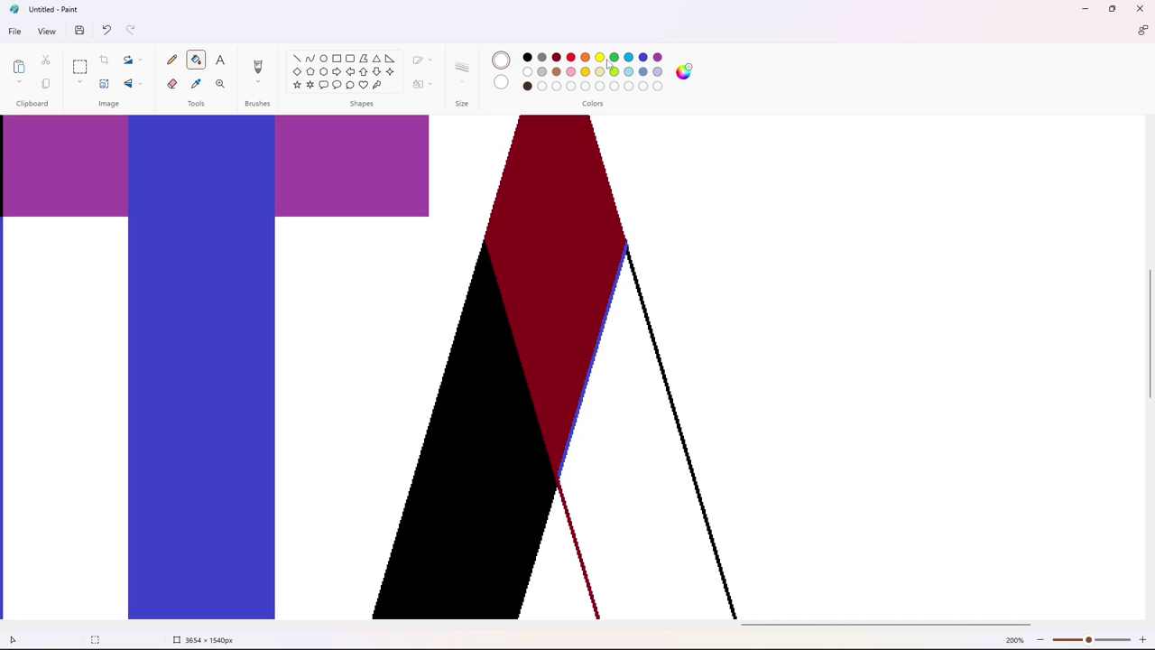
click(556, 58)
click(621, 262)
click(324, 61)
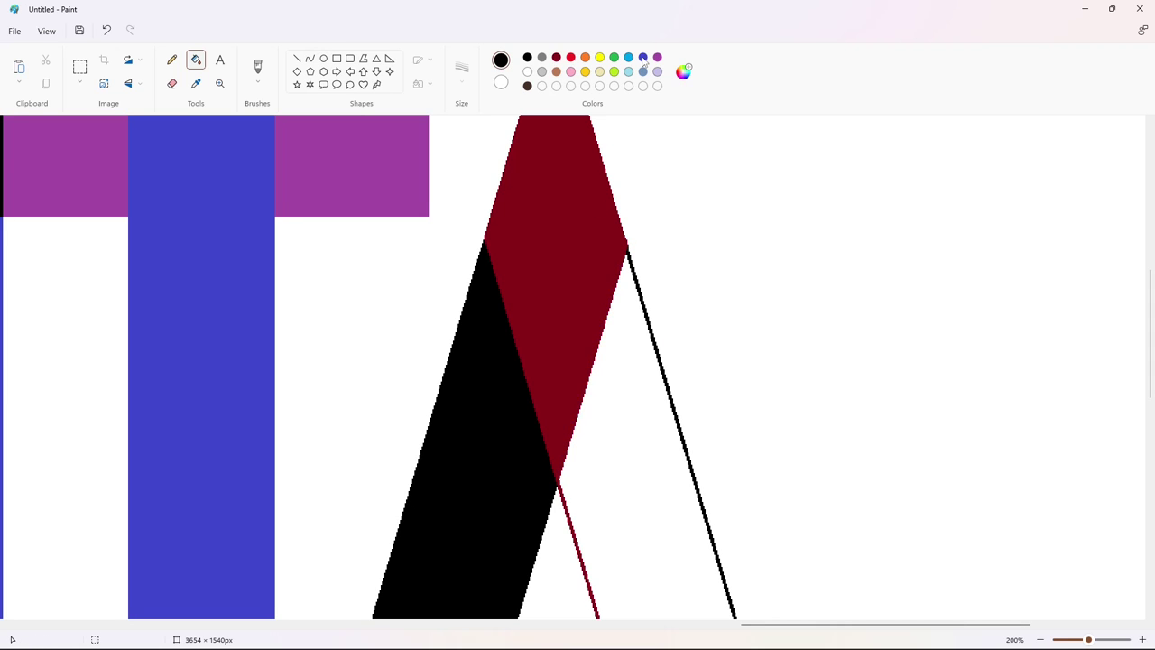
click(642, 58)
mouse_move(493, 210)
mouse_down()
mouse_move(591, 322)
mouse_move(616, 334)
mouse_up()
drag(523, 278, 520, 244)
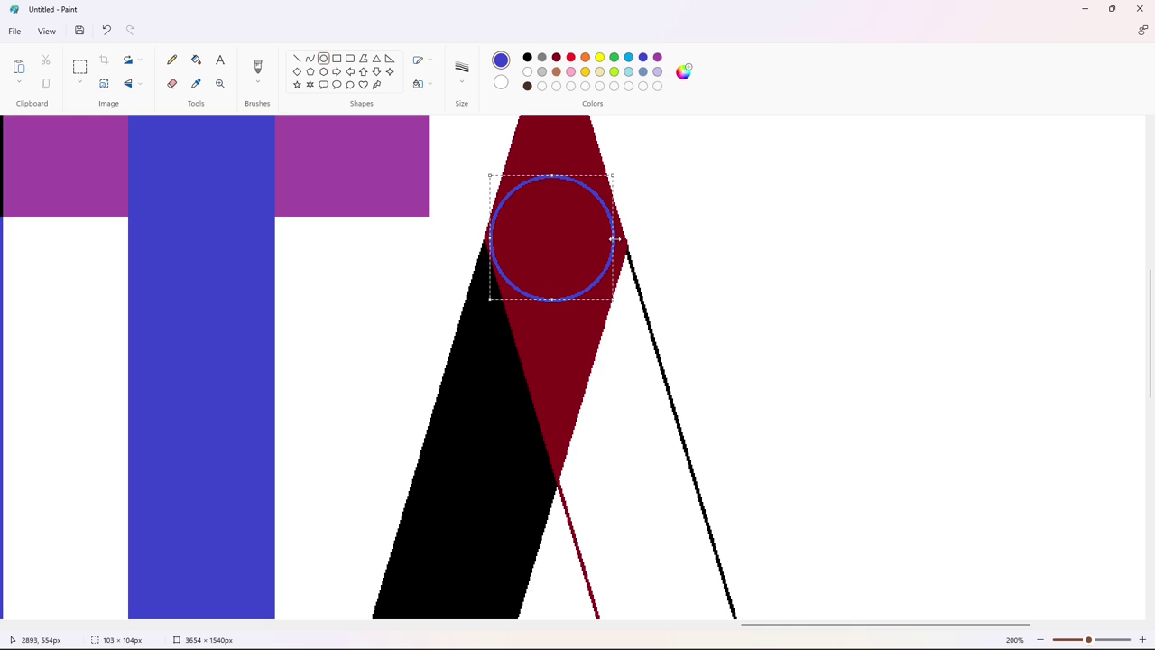
key(ctrl+z)
scroll(606, 199, down, 4)
scroll(601, 181, up, 4)
- Recolor the A's upper left leg dark brown and the apex diamond purple
click(527, 86)
click(196, 59)
click(479, 407)
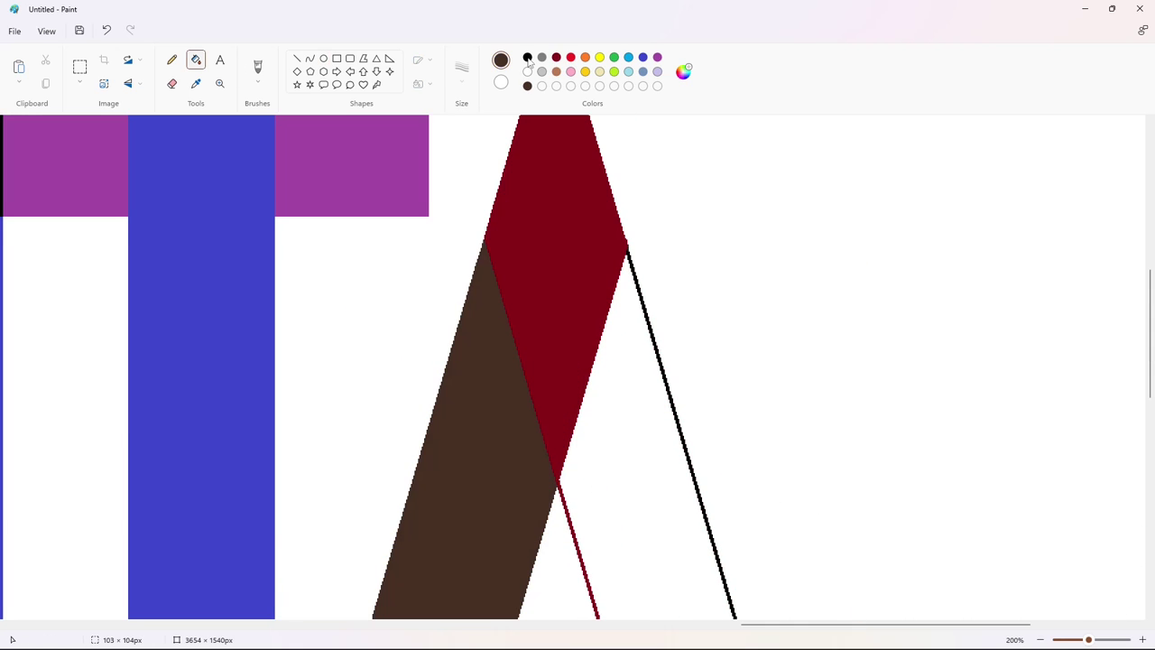
click(657, 59)
click(577, 171)
- Draw a black circle outline of about 111 × 113 px inside the apex diamond between the A's two sides
click(527, 57)
click(324, 59)
drag(496, 210, 622, 332)
drag(563, 295, 556, 264)
drag(490, 241, 488, 240)
drag(557, 301, 559, 313)
drag(602, 304, 601, 297)
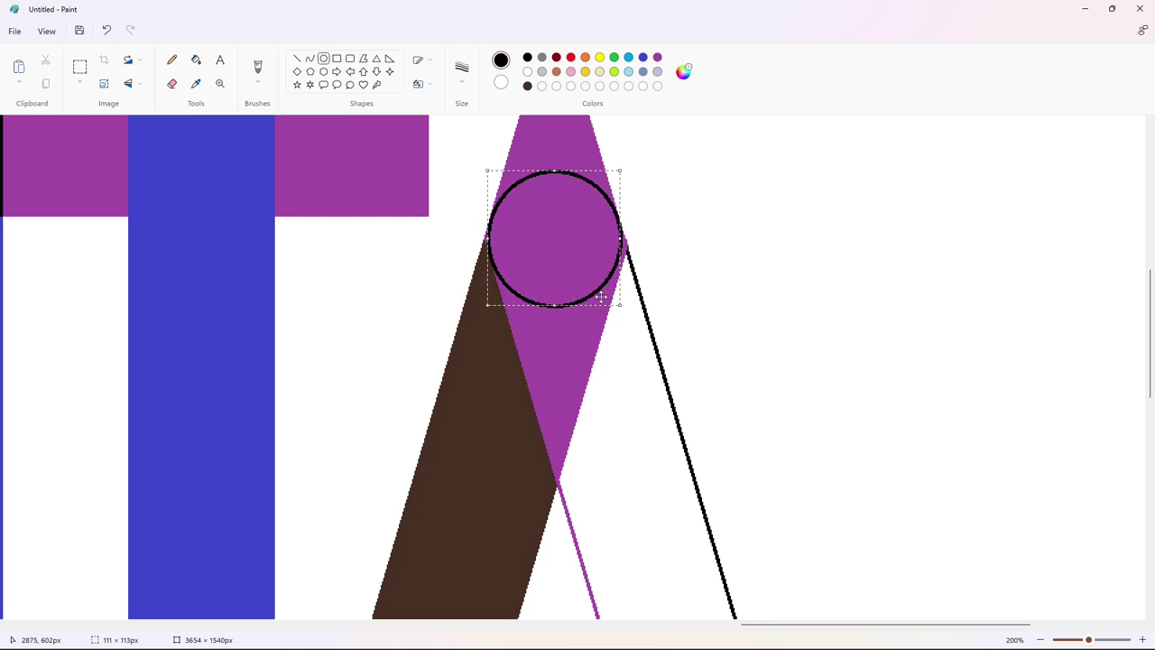
- Resize the black circle to about 111 × 109 px and nudge it to fit between the apex's slanted sides
drag(620, 238, 621, 239)
drag(555, 306, 555, 301)
drag(488, 237, 486, 238)
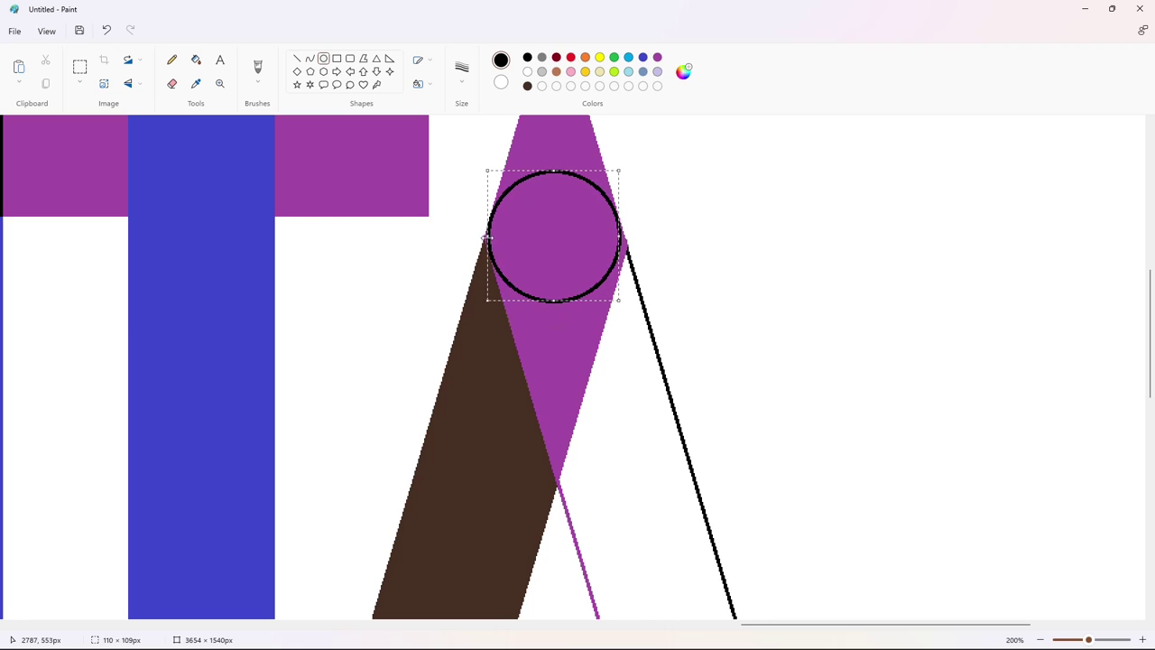
drag(621, 237, 618, 234)
key(Right)
key(Right)
key(Up)
drag(553, 170, 553, 168)
drag(619, 235, 622, 235)
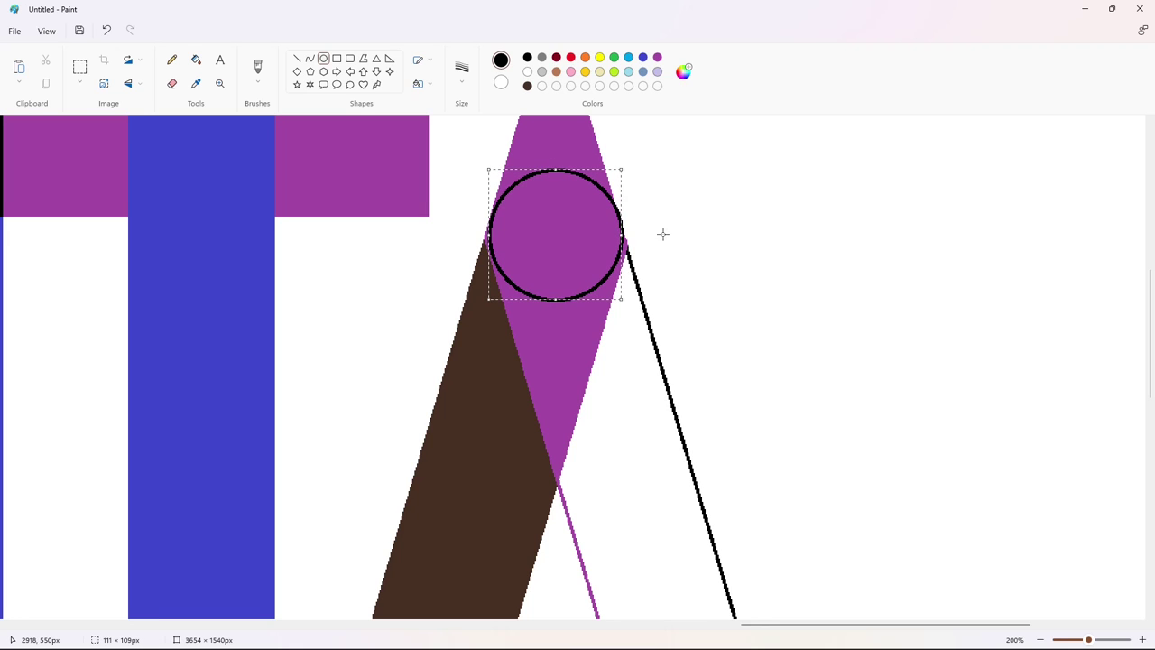
- Nudge the black circle up and down between the apex's slanted sides to test its fit
key(Left)
key(Down)
key(Down)
key(Down)
key(Down)
key(Up)
key(Up)
key(Up)
key(Up)
key(Up)
key(Up)
key(Up)
key(Up)
key(Up)
key(Up)
key(Up)
key(Up)
key(Up)
key(Up)
key(Up)
key(Up)
key(Up)
key(Up)
key(Up)
key(Up)
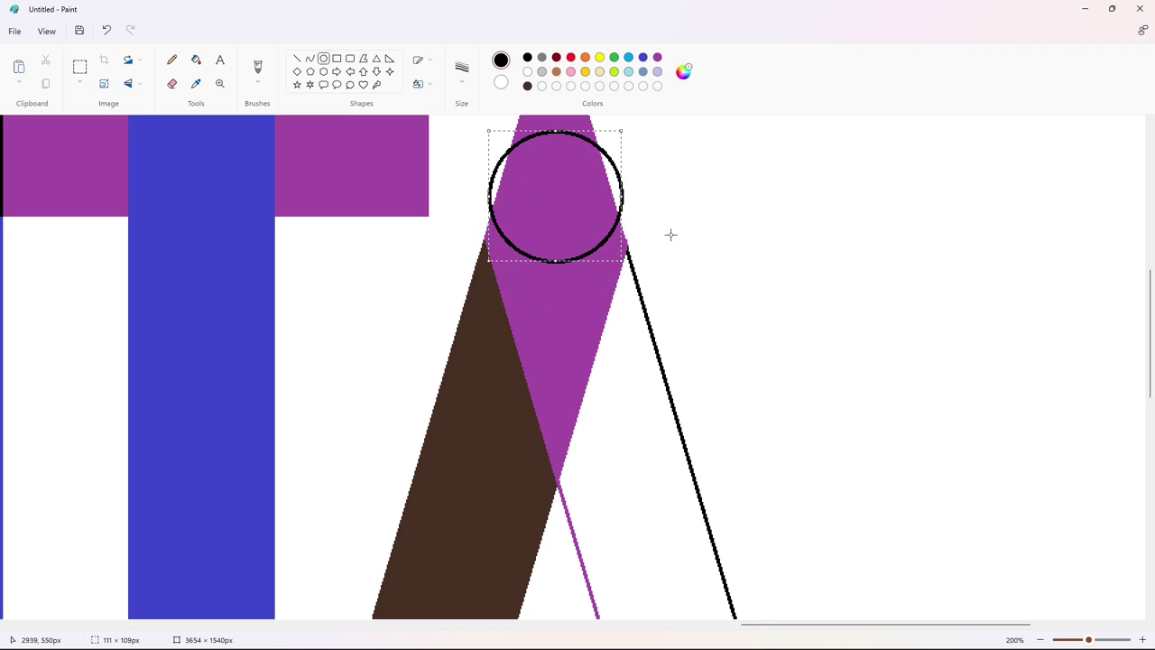
key(Down)
key(Down)
key(Down)
key(Down)
key(Down)
key(Down)
key(Down)
key(Down)
key(Down)
key(Down)
key(Down)
key(Down)
key(Down)
key(Down)
key(Down)
key(Down)
key(Down)
key(Down)
- Shrink the black circle slightly, move it onto the blank canvas beside the A, and fit a pasted copy of it inside the apex
drag(621, 229, 619, 228)
drag(569, 229, 819, 271)
click(80, 67)
drag(698, 159, 960, 433)
key(ctrl+c)
key(ctrl+v)
drag(154, 250, 577, 233)
key(Right)
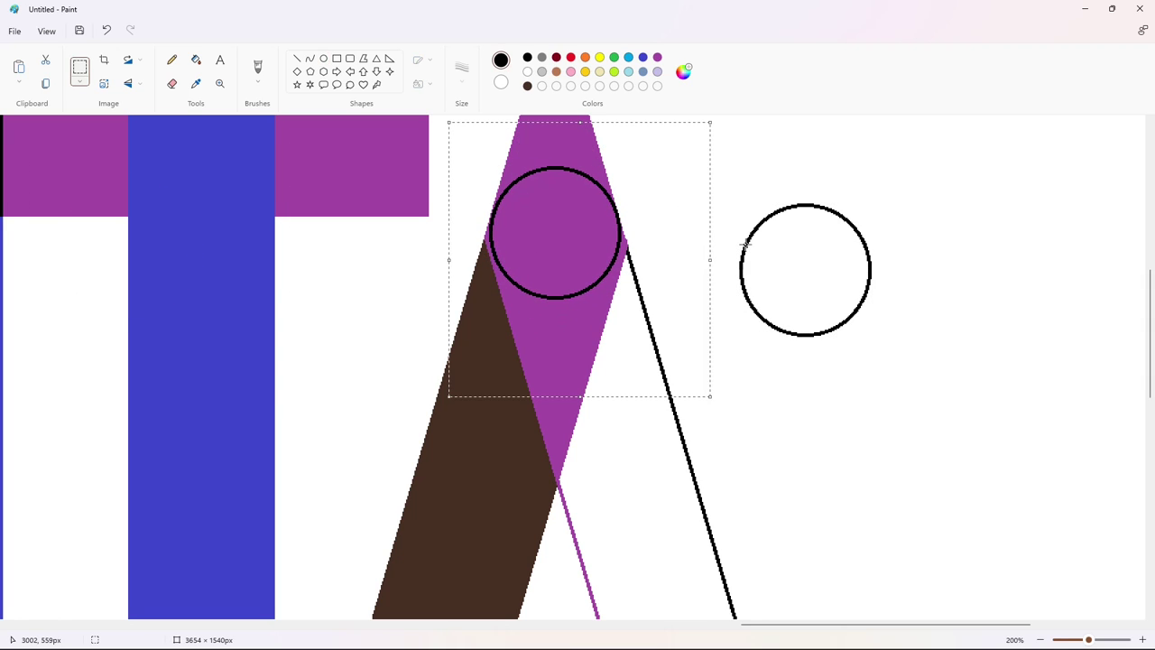
key(Up)
key(Right)
key(Left)
key(Down)
- Erase the purple tip above the circle at the A's apex with a white fill
click(195, 59)
click(527, 71)
click(555, 140)
scroll(555, 140, down, 2)
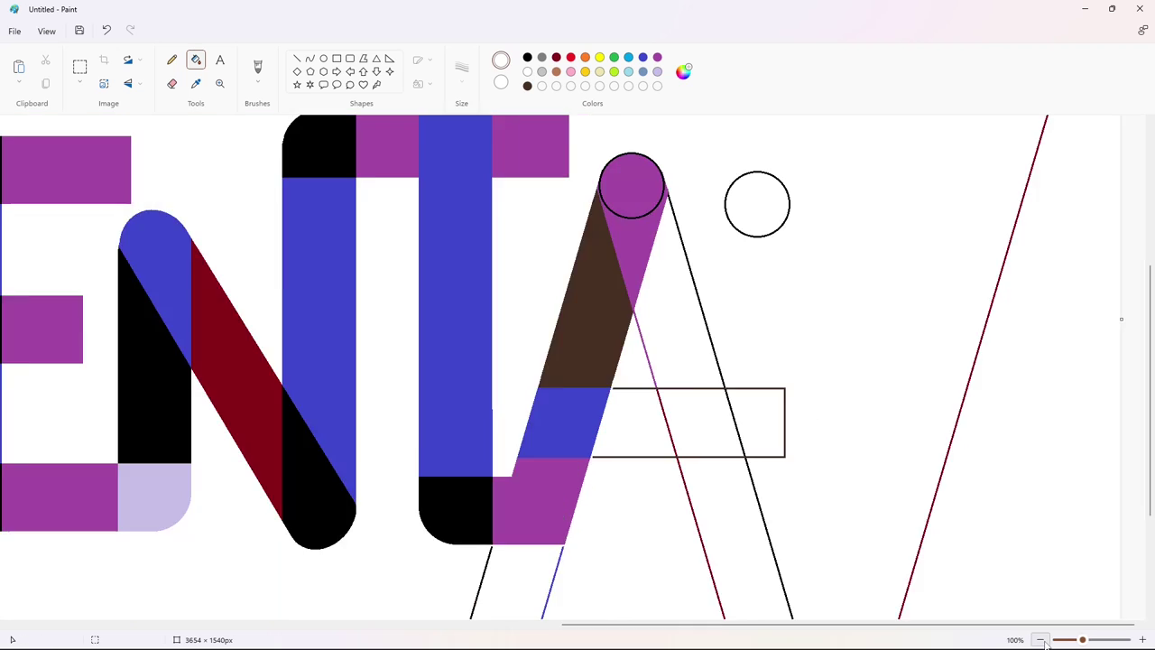
click(1143, 640)
click(1143, 640)
scroll(593, 580, down, 4)
drag(288, 624, 1009, 549)
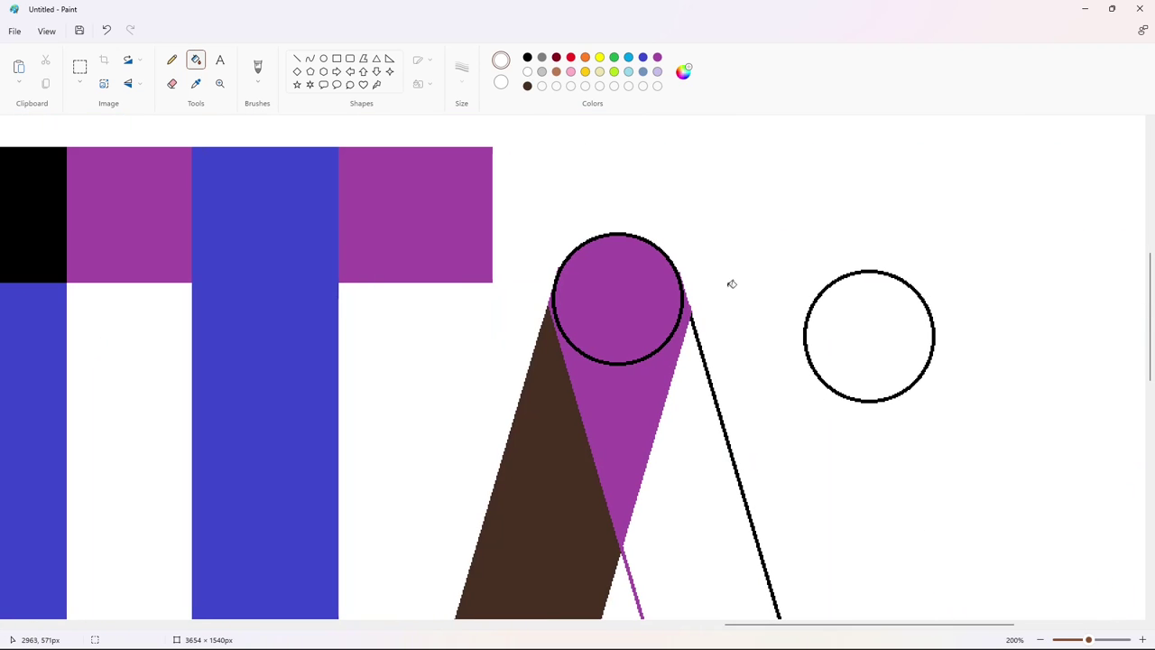
- Recolor the A's black outer right edge blue-gray and fill the apex circle and the purple diamond black
click(642, 73)
click(702, 351)
click(529, 59)
click(627, 289)
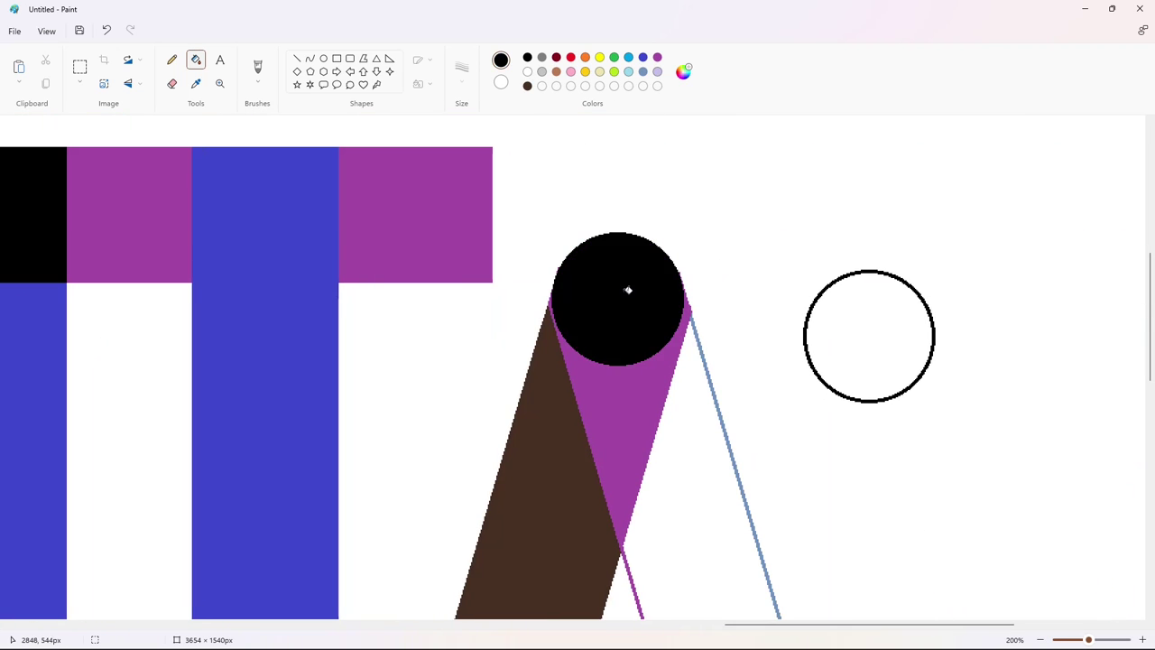
click(624, 366)
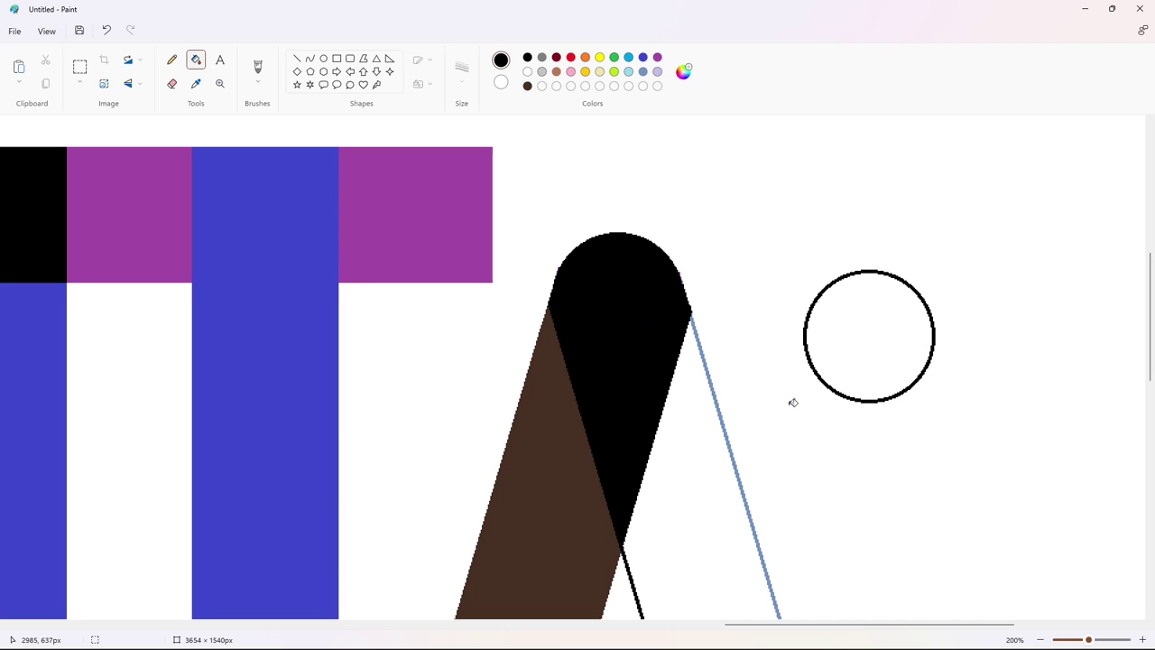
scroll(793, 403, down, 3)
scroll(792, 403, up, 3)
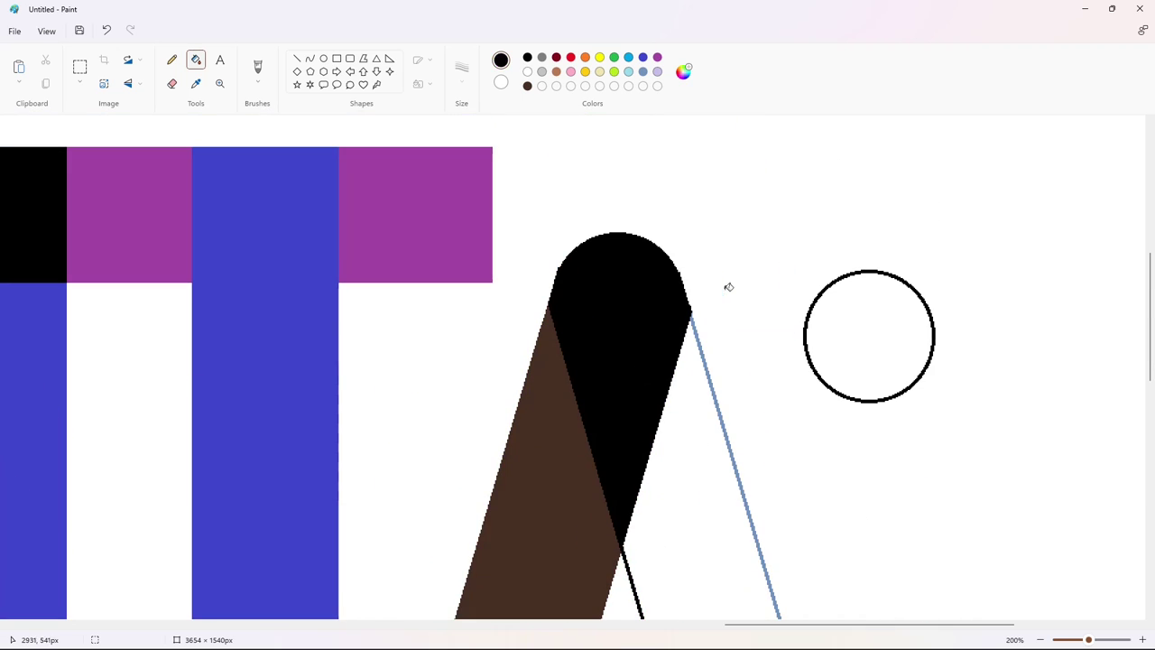
- Try to trim the right shoulder of the A's rounded apex with a white curve
click(311, 59)
click(529, 74)
drag(679, 267, 716, 288)
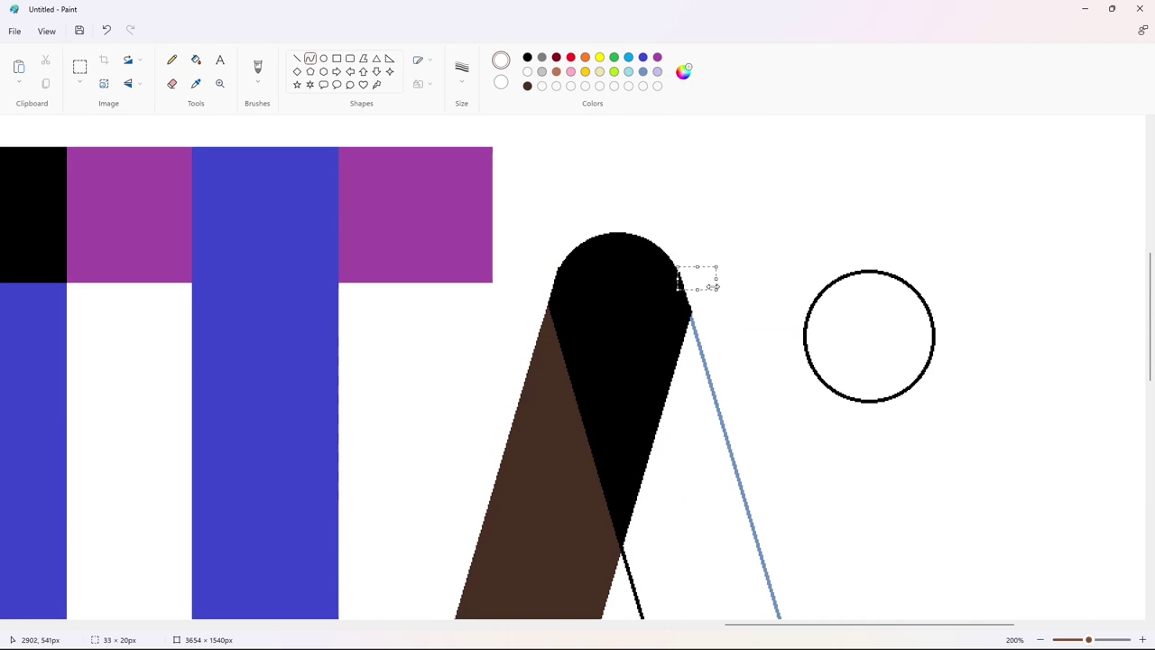
key(ctrl+z)
- Trim the left shoulder of the A's rounded apex with a short white straight line
click(297, 59)
drag(545, 294, 556, 257)
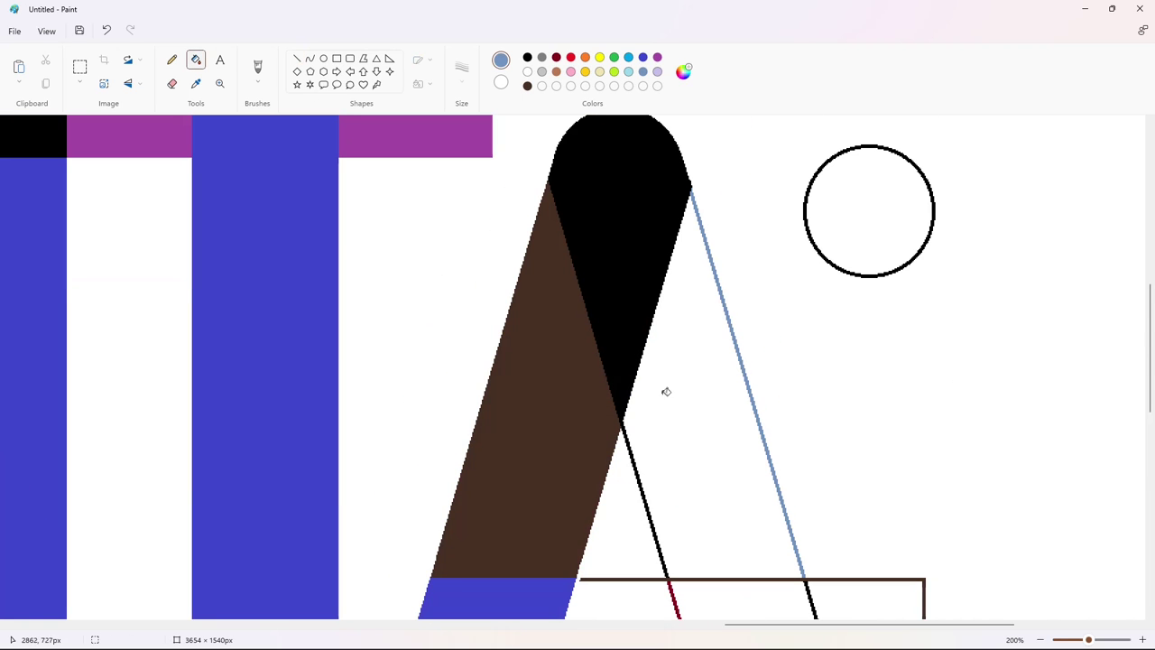
- Fill the A's upper right leg blue-gray, separate its black inner edge from the apex with a short line, and recolor that edge to match
click(666, 391)
scroll(675, 369, down, 3)
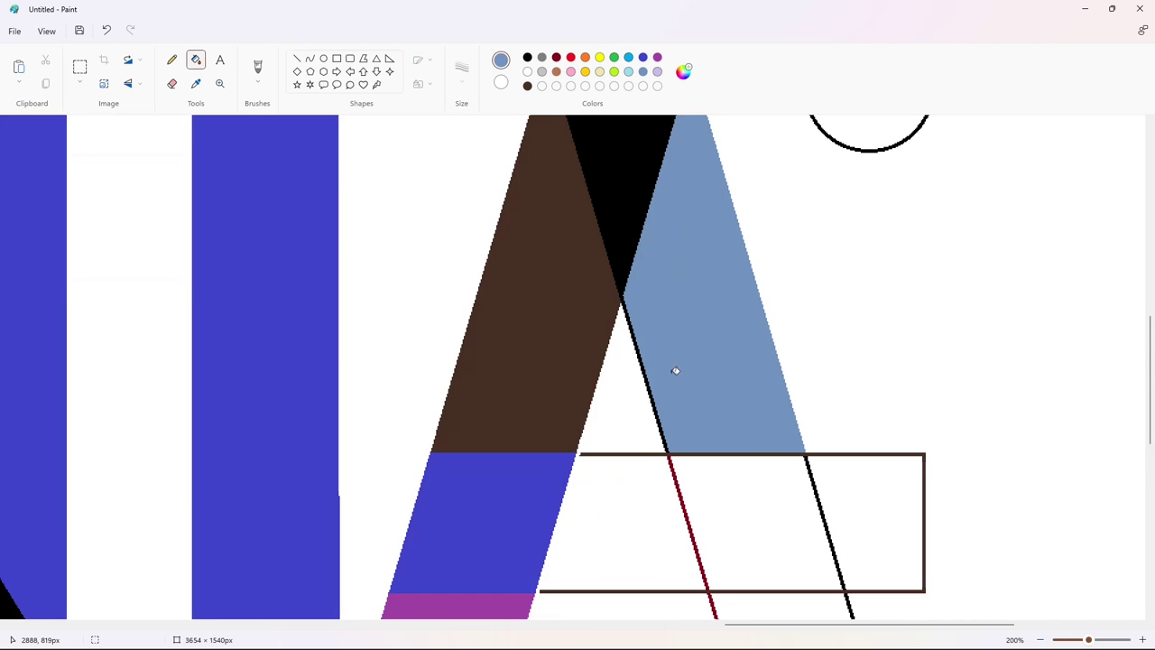
click(528, 57)
click(297, 59)
drag(623, 302, 630, 271)
click(629, 72)
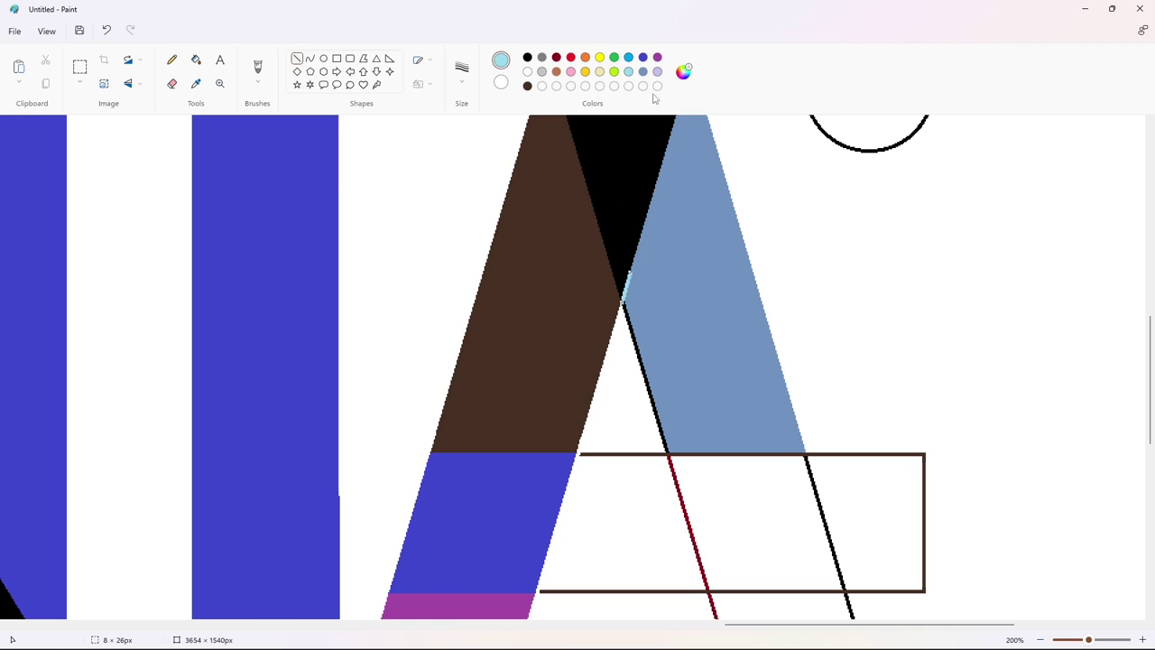
click(643, 73)
click(195, 59)
click(628, 318)
scroll(843, 322, up, 3)
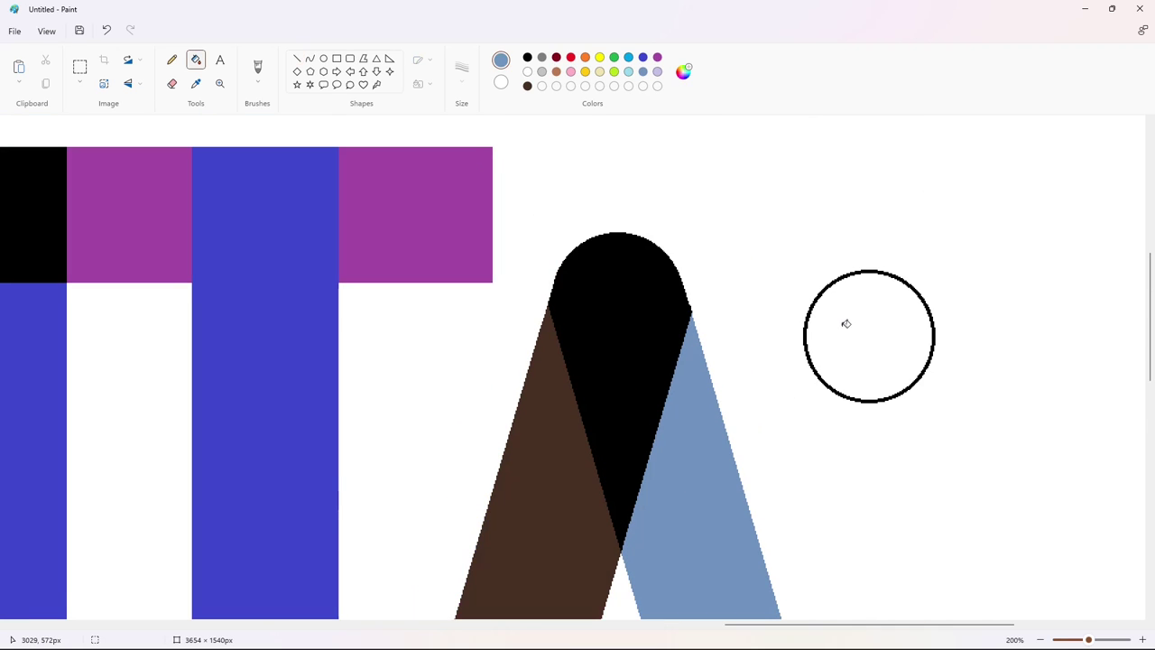
- Fill the overlap of the crossbar and the A's right leg black, including its dark red inner edge
scroll(587, 512, down, 5)
drag(731, 623, 789, 624)
scroll(686, 379, up, 1)
click(528, 57)
scroll(706, 364, down, 1)
click(495, 388)
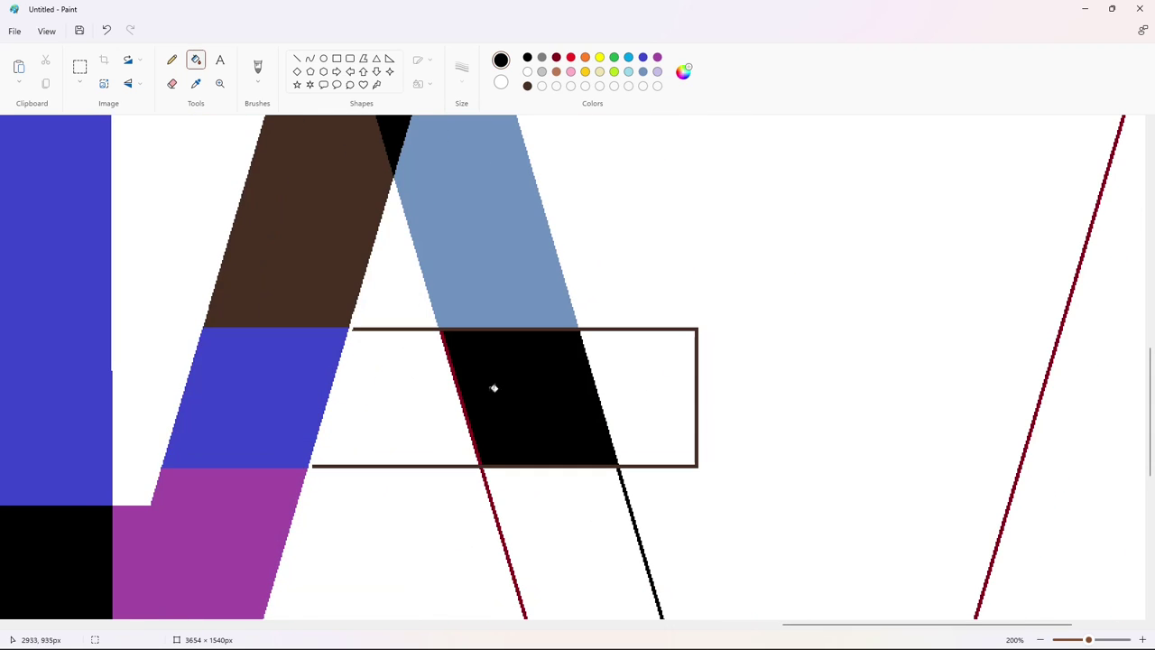
click(467, 411)
- Cut the crossbar's outline with short white lines where it meets the right leg's outer edge
click(297, 58)
click(527, 71)
drag(574, 317, 583, 347)
drag(613, 459, 619, 476)
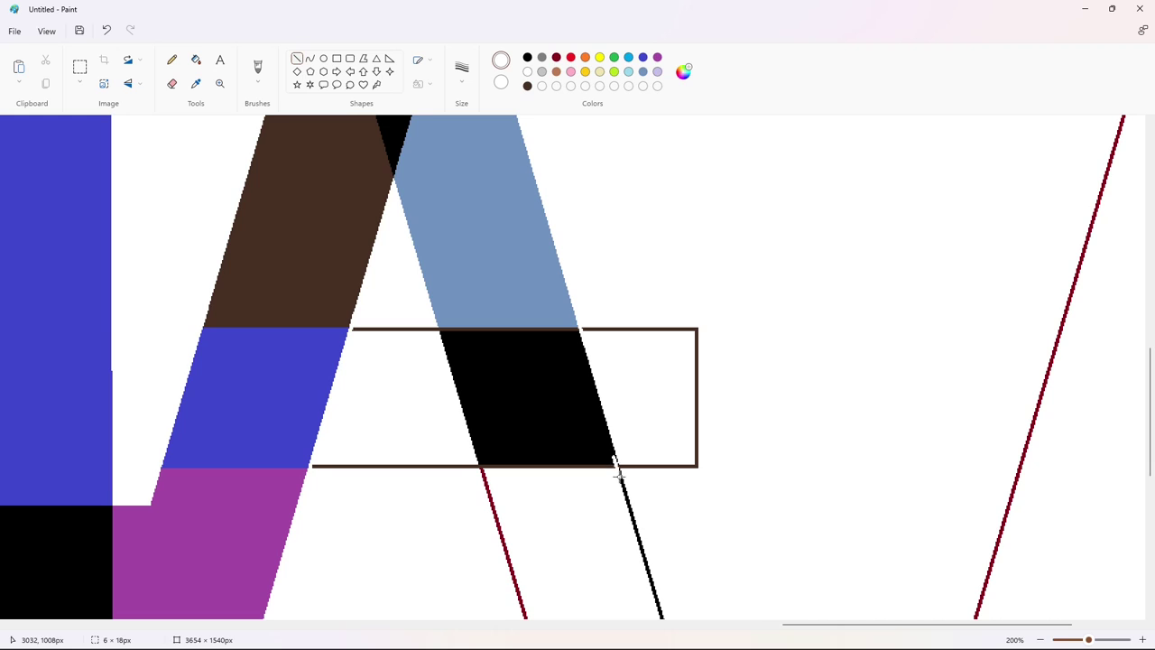
- Try to separate the crossbar outline from the right leg's inner edge and erase its segments on both sides of the leg
drag(435, 316, 442, 339)
drag(478, 456, 483, 486)
click(196, 60)
click(411, 330)
click(460, 466)
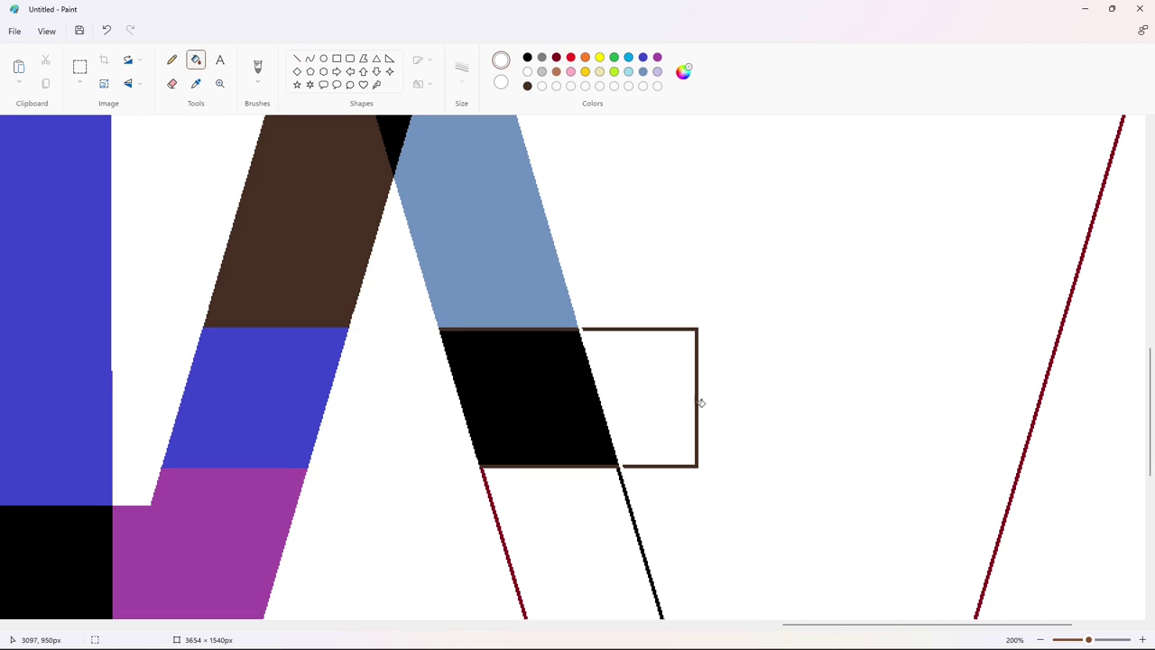
click(697, 402)
- Try to recolor the crossbar overlap's upper and lower edges black and the right leg's lower outer edge blue-gray
click(527, 57)
click(519, 329)
click(642, 72)
click(626, 479)
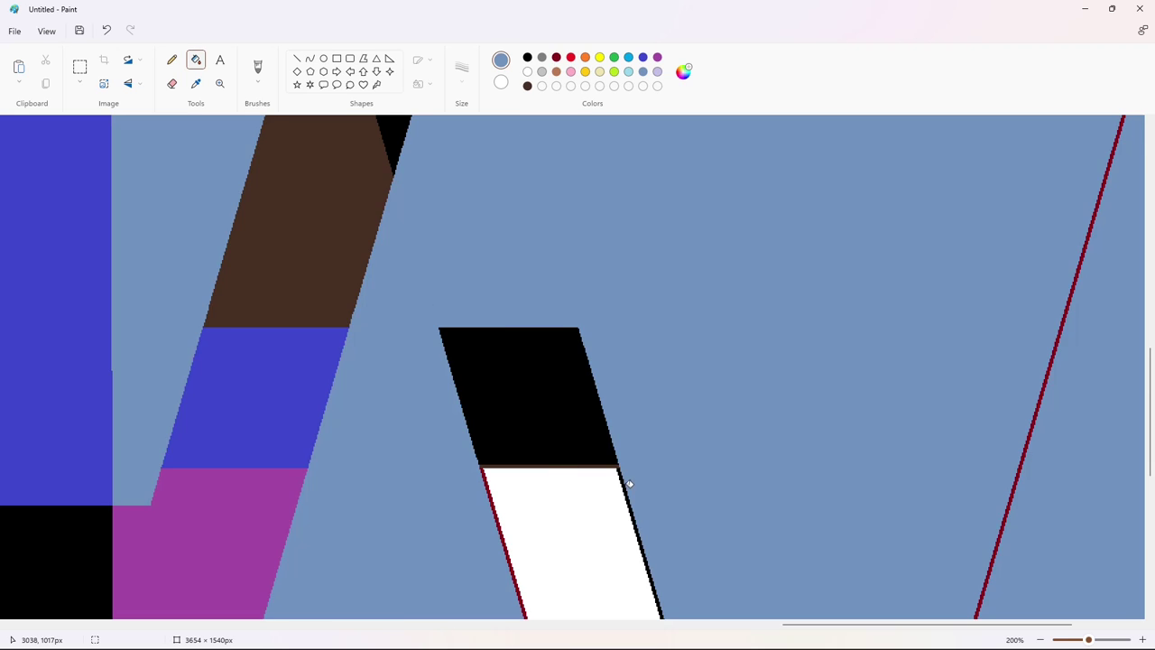
key(ctrl+z)
click(629, 488)
click(527, 56)
click(574, 466)
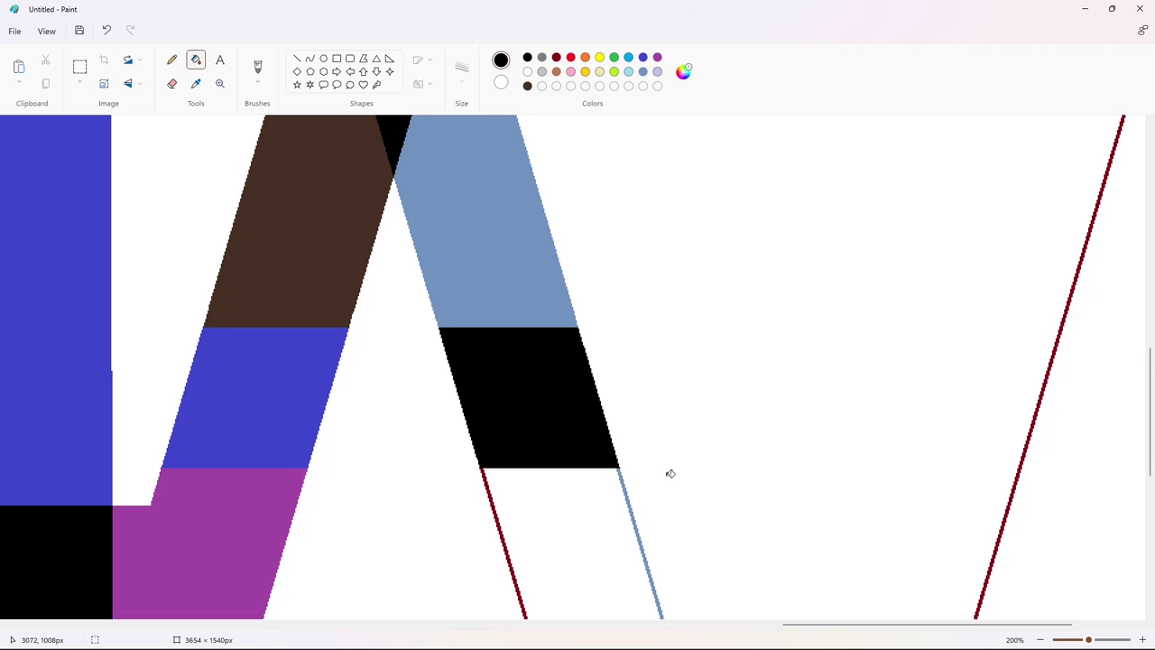
- Undo the recent edge recolors and outline erasures around the crossbar
key(ctrl+z)
key(ctrl+z)
key(ctrl+z)
key(ctrl+z)
key(ctrl+z)
key(ctrl+z)
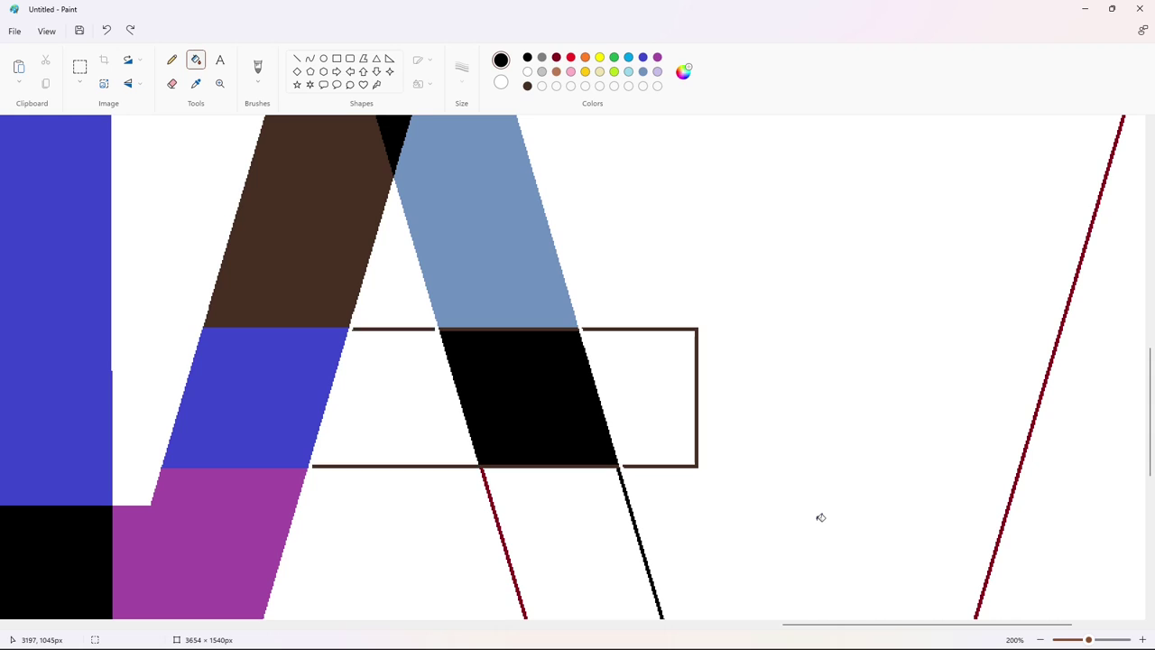
- Close the gaps in the crossbar's outline beside the left leg with short dark brown lines
click(297, 58)
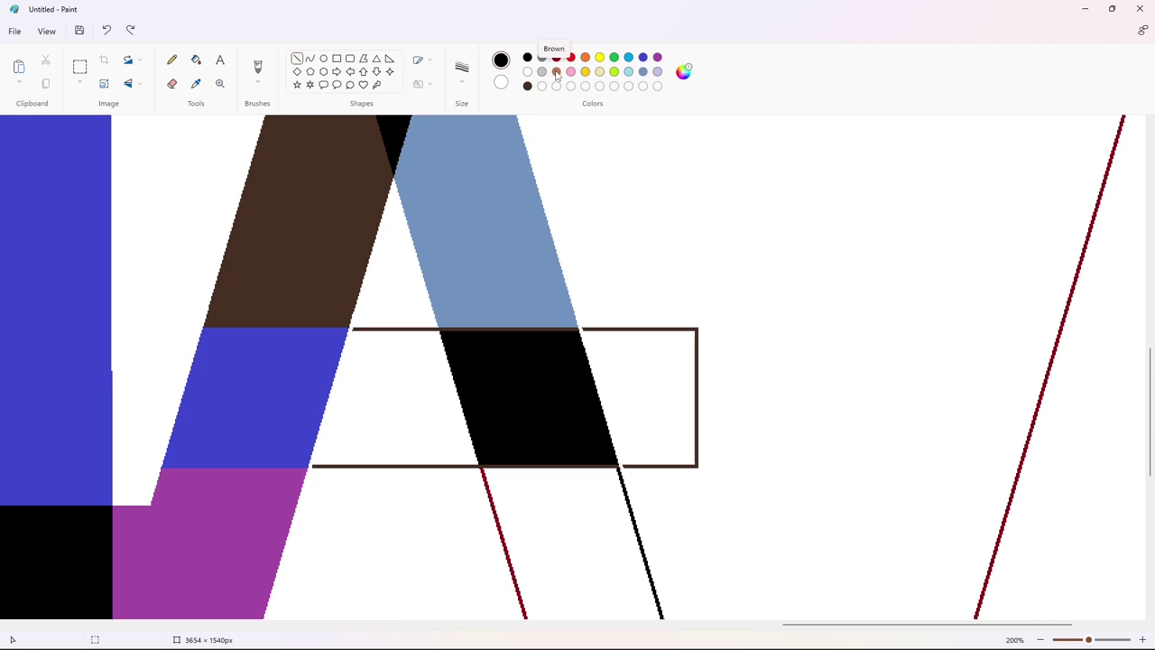
click(528, 86)
drag(360, 332, 367, 330)
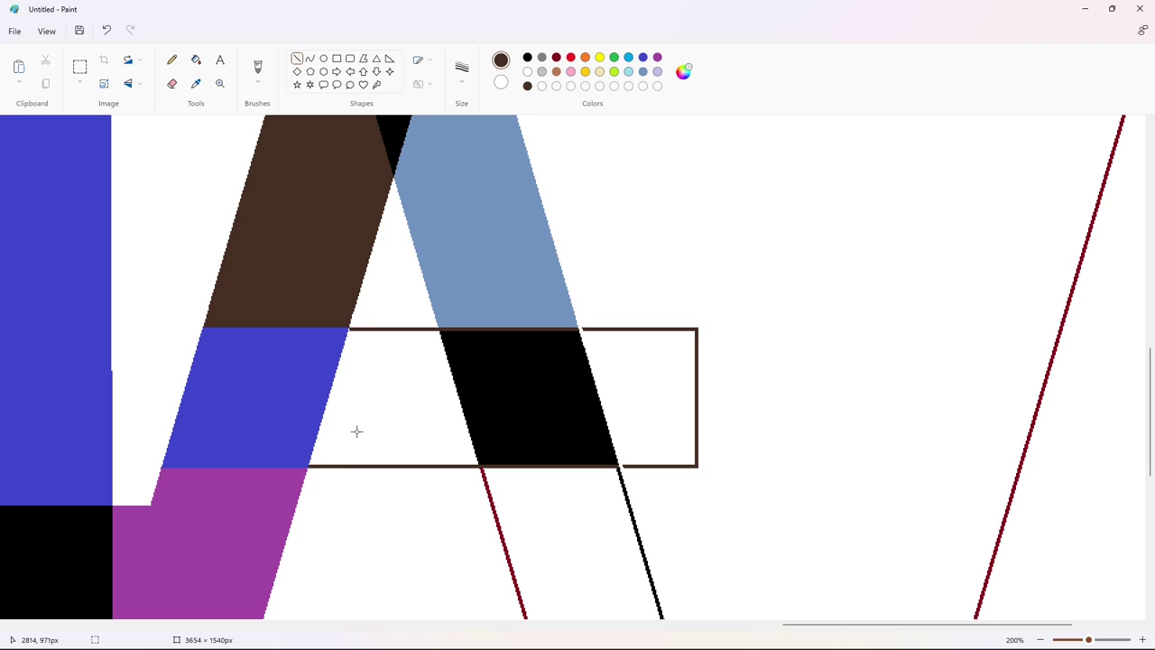
- Fill the crossbar section between the A's two legs red
click(195, 60)
click(384, 346)
key(ctrl+z)
click(571, 57)
click(402, 363)
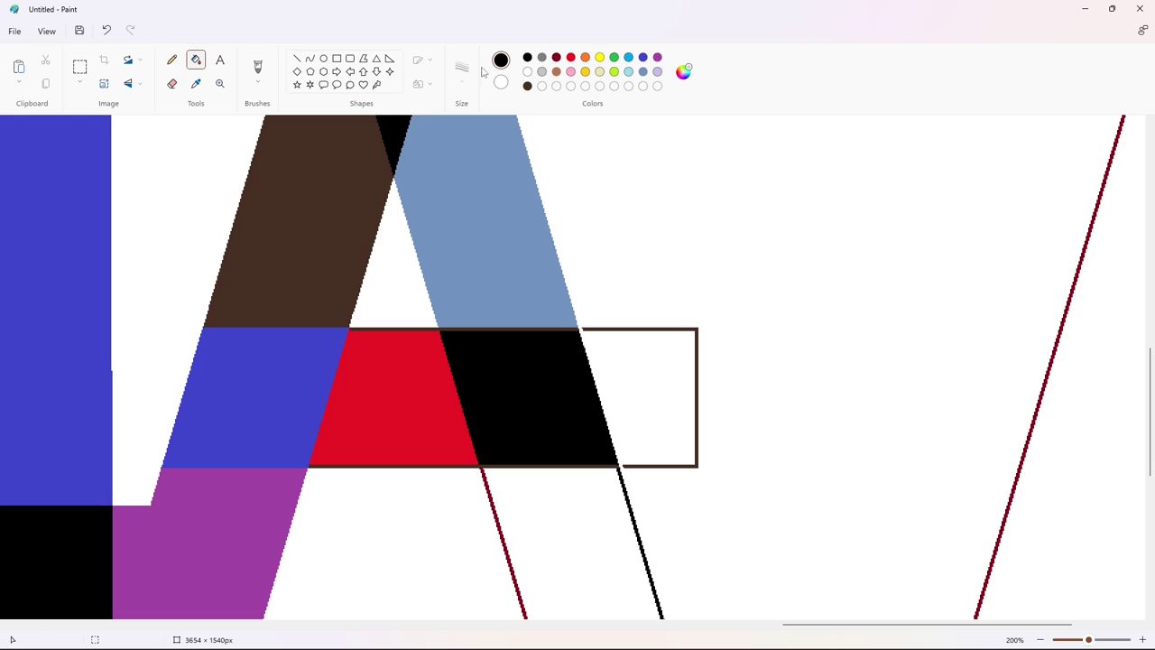
- Separate the overlap's brown edges from the red crossbar section and recolor the overlap's upper and lower edges black
click(297, 58)
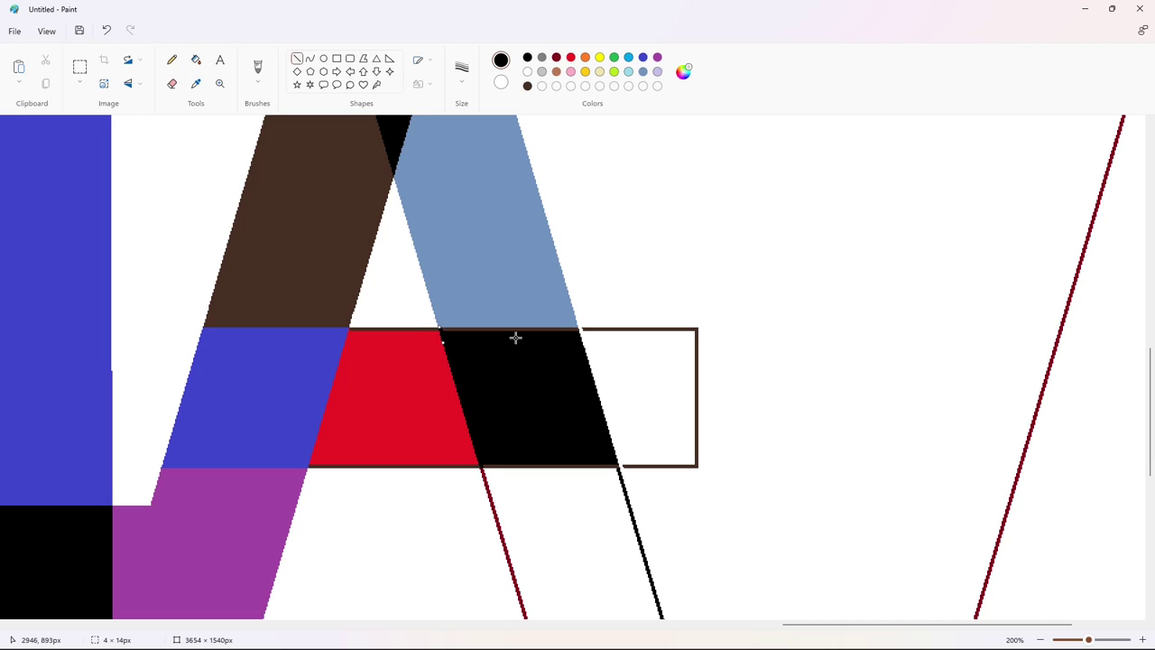
click(197, 61)
click(574, 328)
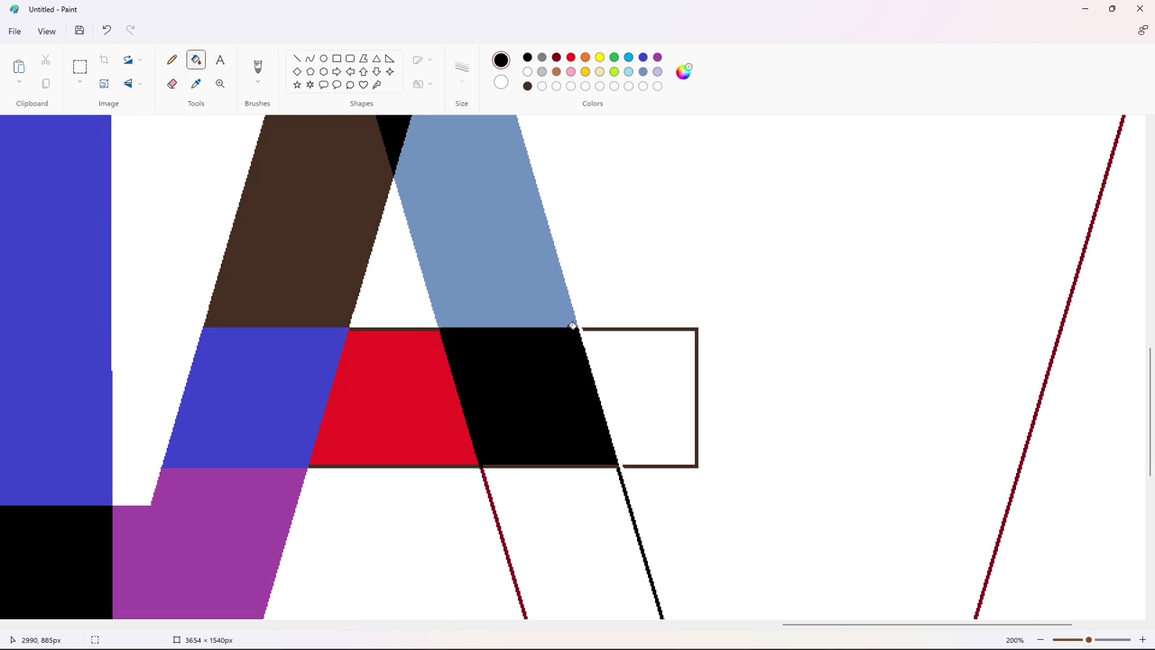
click(583, 465)
- Recolor the red crossbar section's brown edges red and erase the leftover crossbar outline beyond the right leg
click(462, 465)
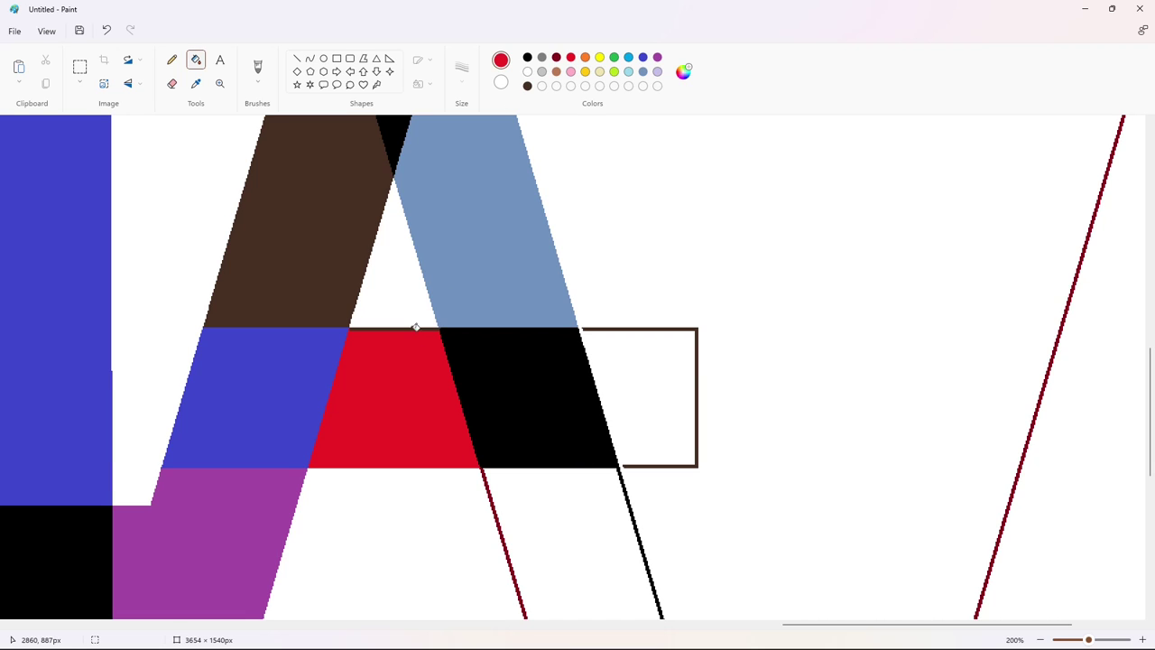
click(415, 328)
scroll(866, 525, down, 3)
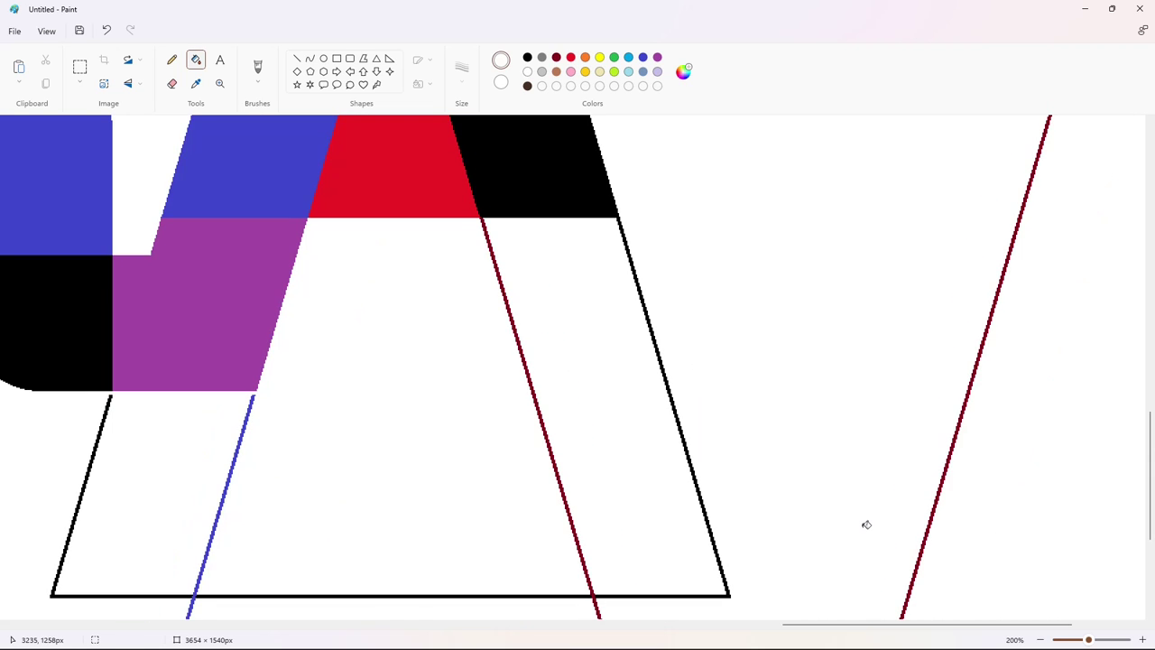
- Fill the A's lower right leg dark red and recolor its black outer edge to match
scroll(616, 207, up, 3)
scroll(616, 207, down, 3)
click(557, 58)
click(559, 256)
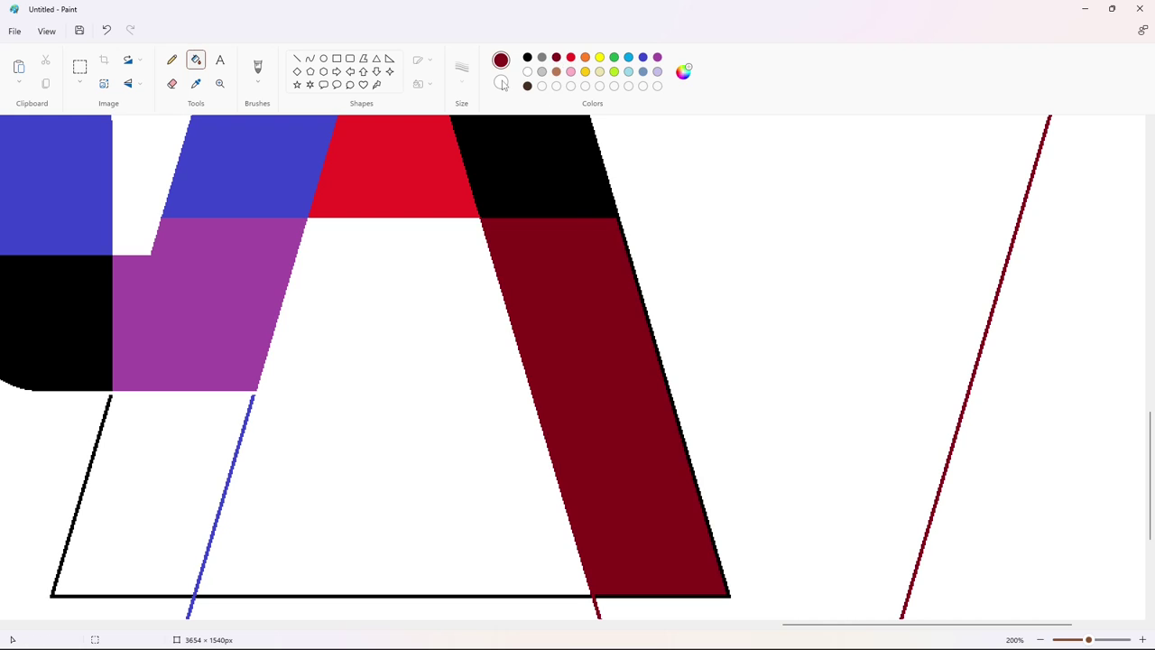
click(296, 60)
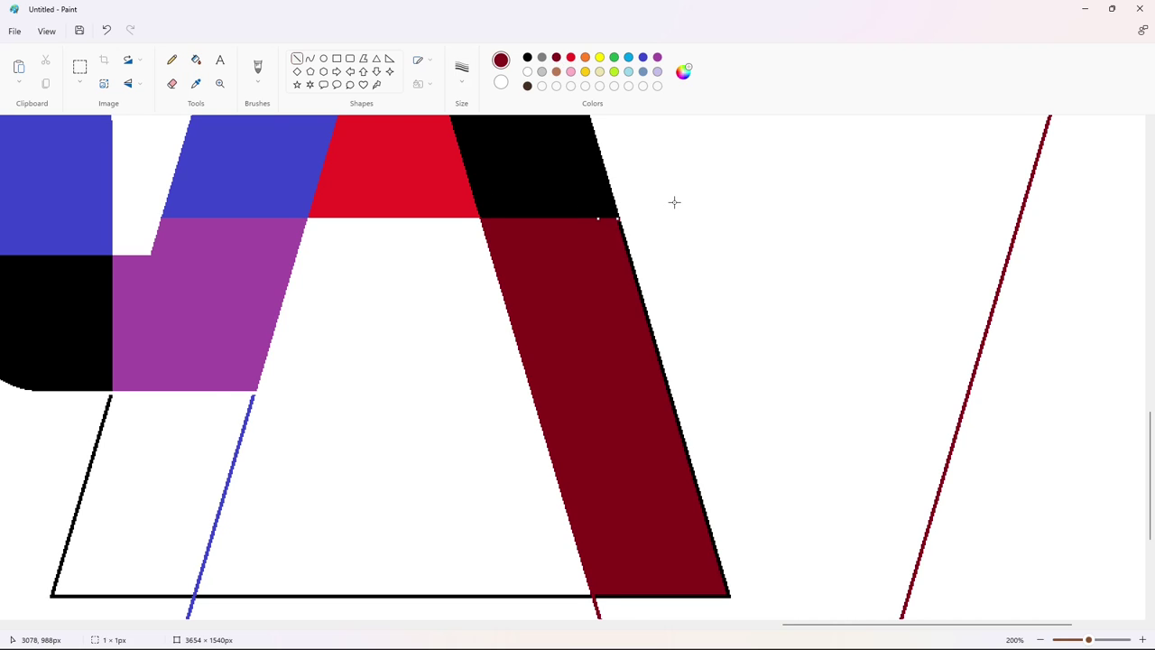
scroll(677, 244, down, 2)
click(196, 59)
click(651, 186)
- Erase the leftover black and blue guide lines below the A's left leg and the separate dark red slanted line with white fills
scroll(1004, 576, down, 2)
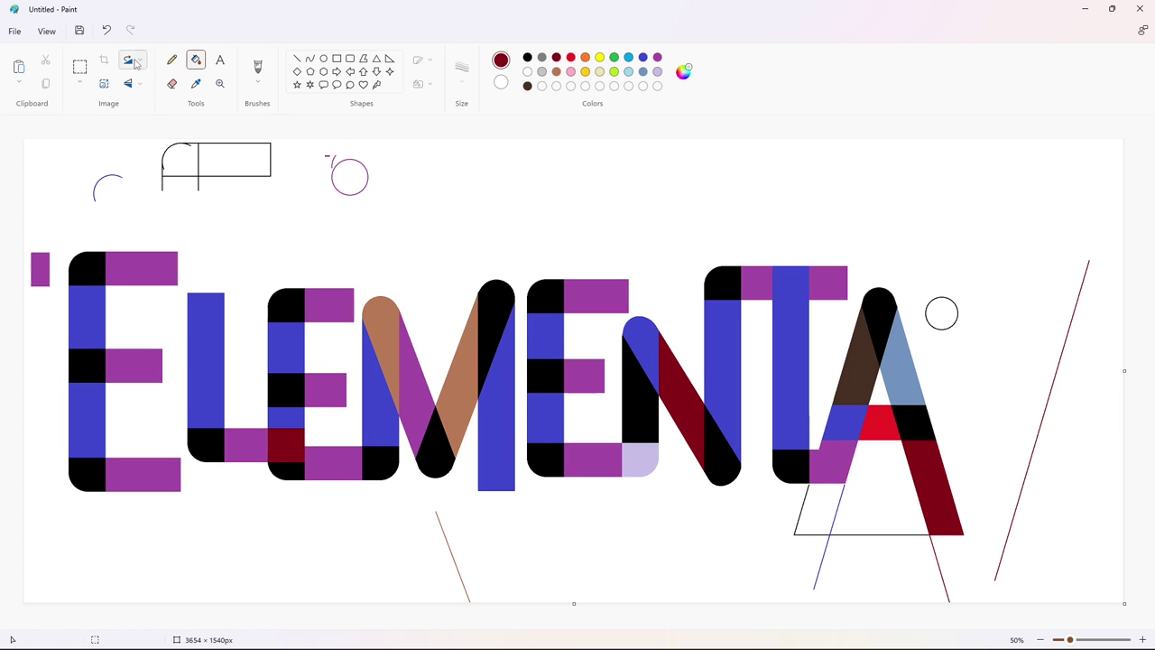
scroll(1047, 586, up, 2)
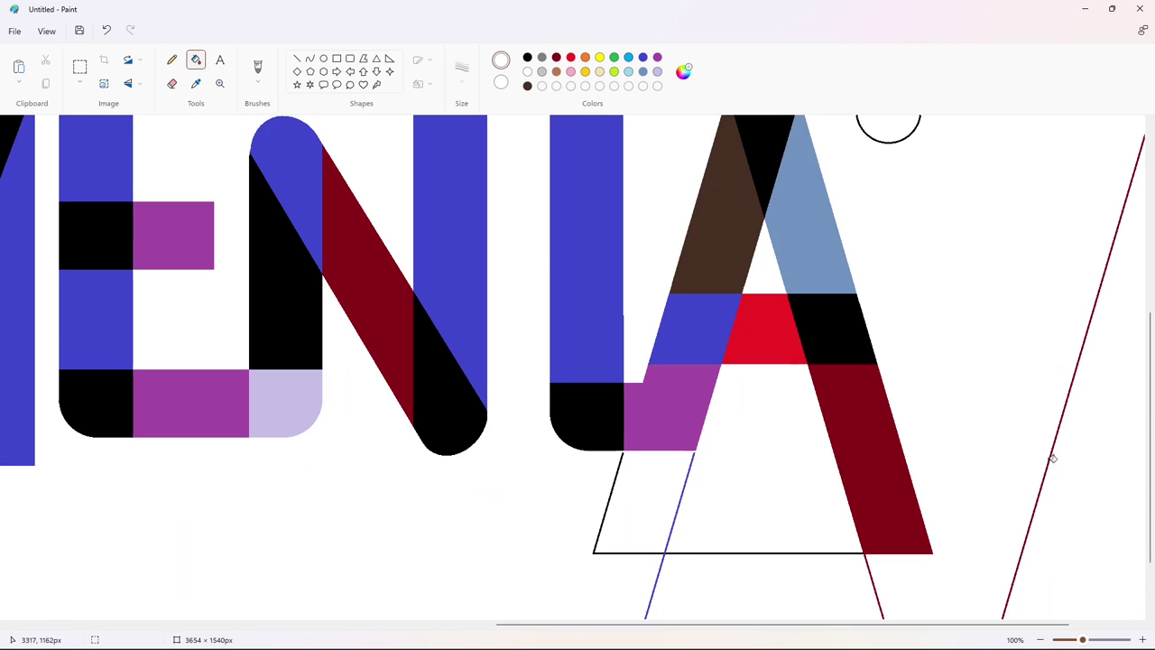
click(675, 551)
click(662, 551)
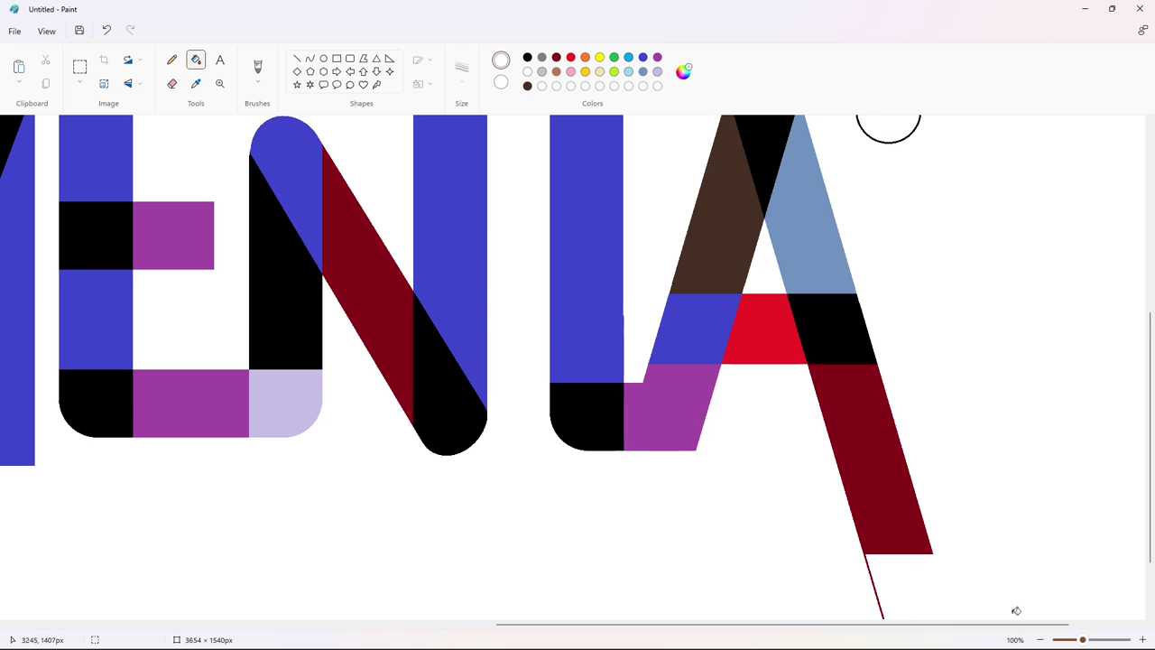
- Copy the first large E and place the pasted copy against the A's right leg
click(1041, 640)
click(80, 67)
drag(54, 234, 171, 536)
key(ctrl+c)
key(ctrl+v)
drag(58, 314, 945, 410)
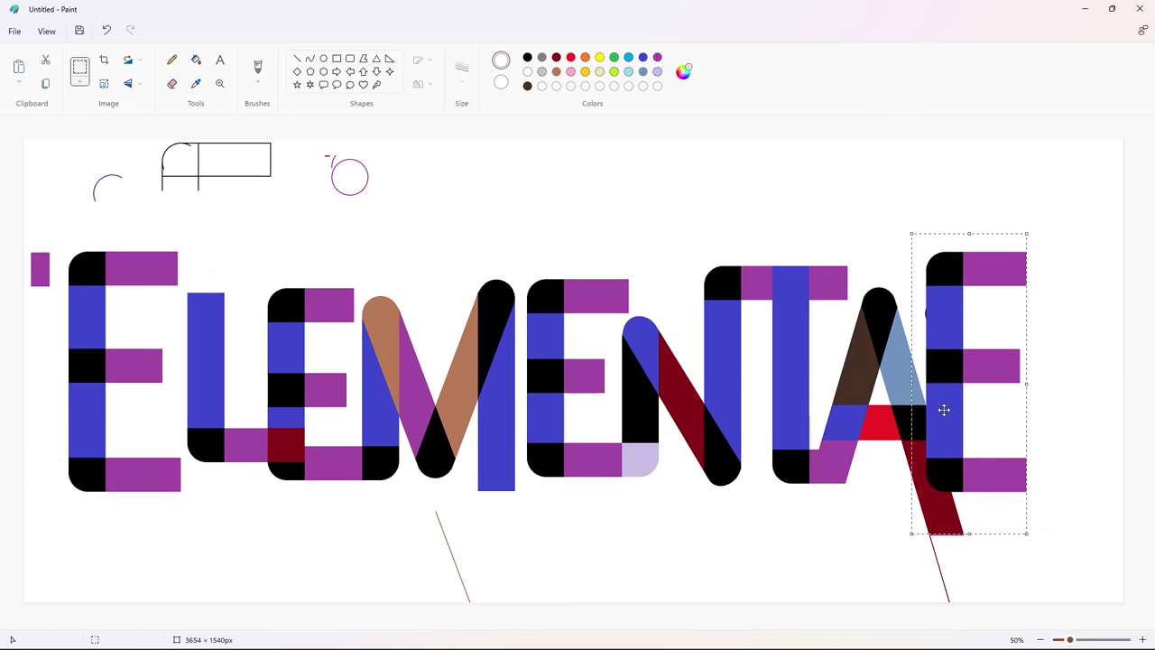
- Shift the pasted E rightward so its lower rounded corner just overlaps the outer edge of the A's right leg
key(Right)
key(Right)
key(Right)
key(Right)
key(Right)
key(Right)
key(Right)
key(Right)
key(Right)
key(Right)
key(Right)
key(Right)
key(Right)
key(Right)
key(Right)
key(Right)
key(Right)
key(Right)
key(Right)
key(Right)
key(Left)
key(Left)
key(Left)
key(Left)
key(Left)
key(Left)
key(Left)
key(Left)
key(Left)
key(Left)
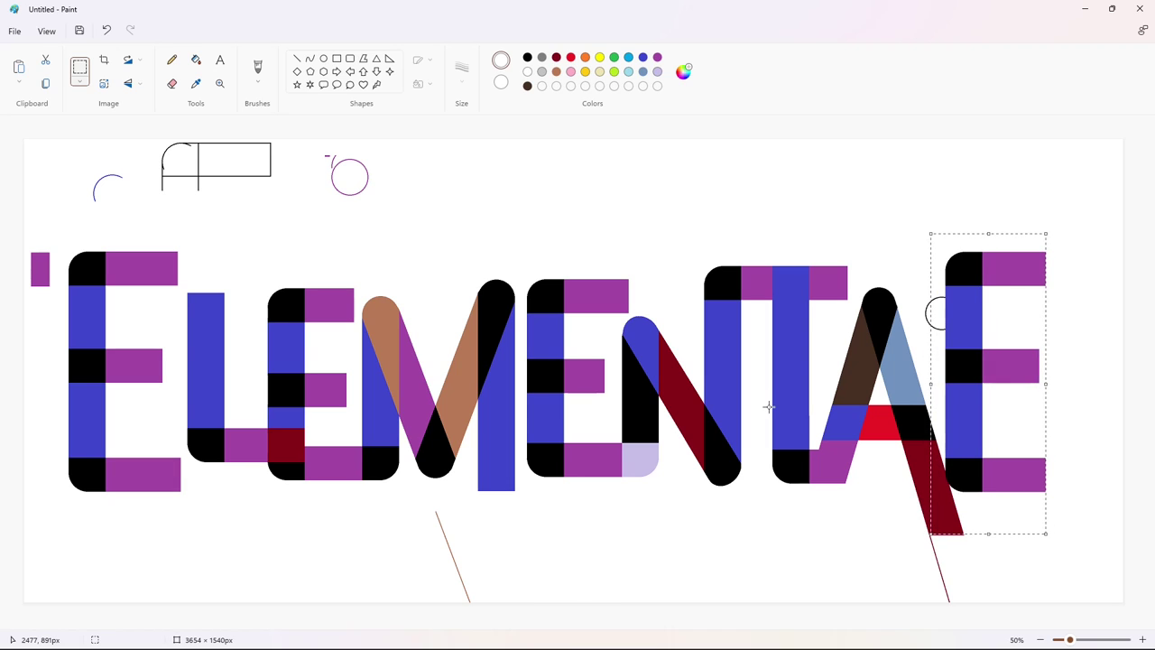
- Recolor the pasted E's top and middle black joints blue and erase its upper and middle arms with white fills to leave an L
click(194, 61)
click(644, 57)
click(967, 369)
click(963, 272)
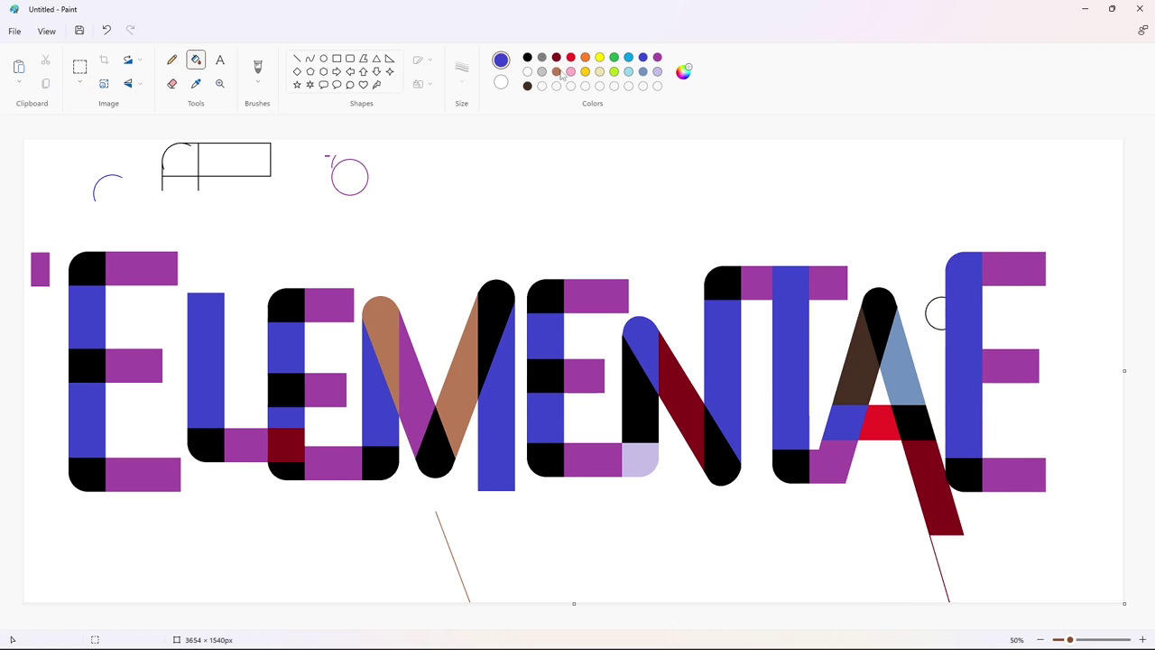
click(528, 71)
click(1009, 270)
click(1008, 368)
- Cut the rounded top off the last L's stem using a white rectangle and a white fill
click(337, 59)
drag(924, 248, 1009, 281)
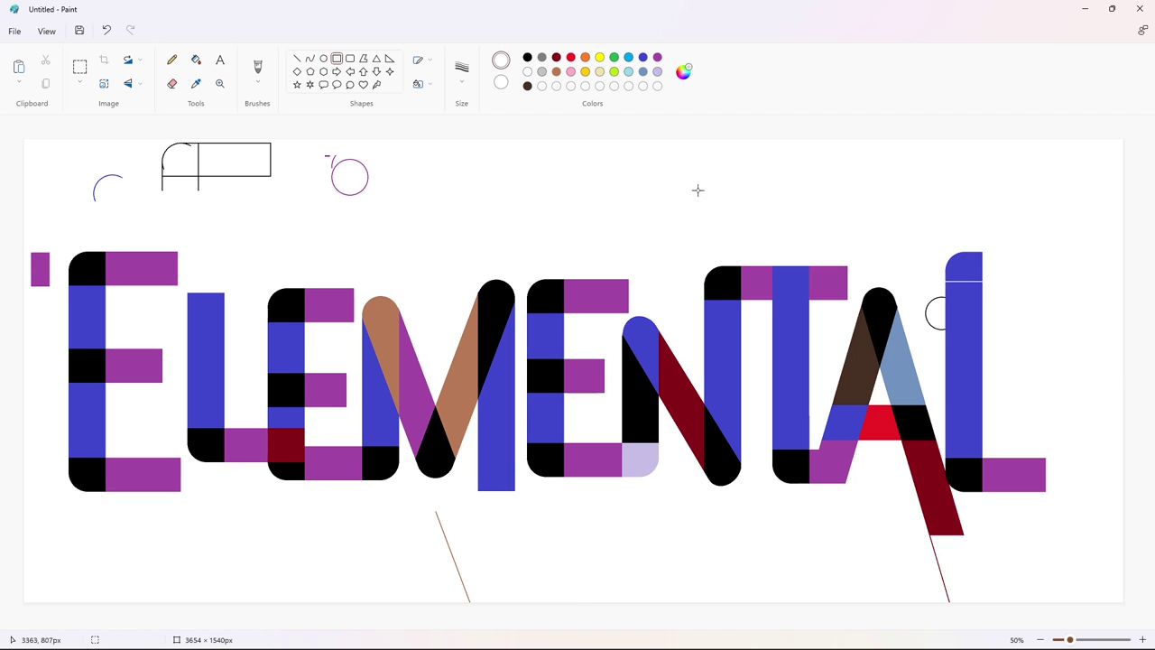
click(196, 61)
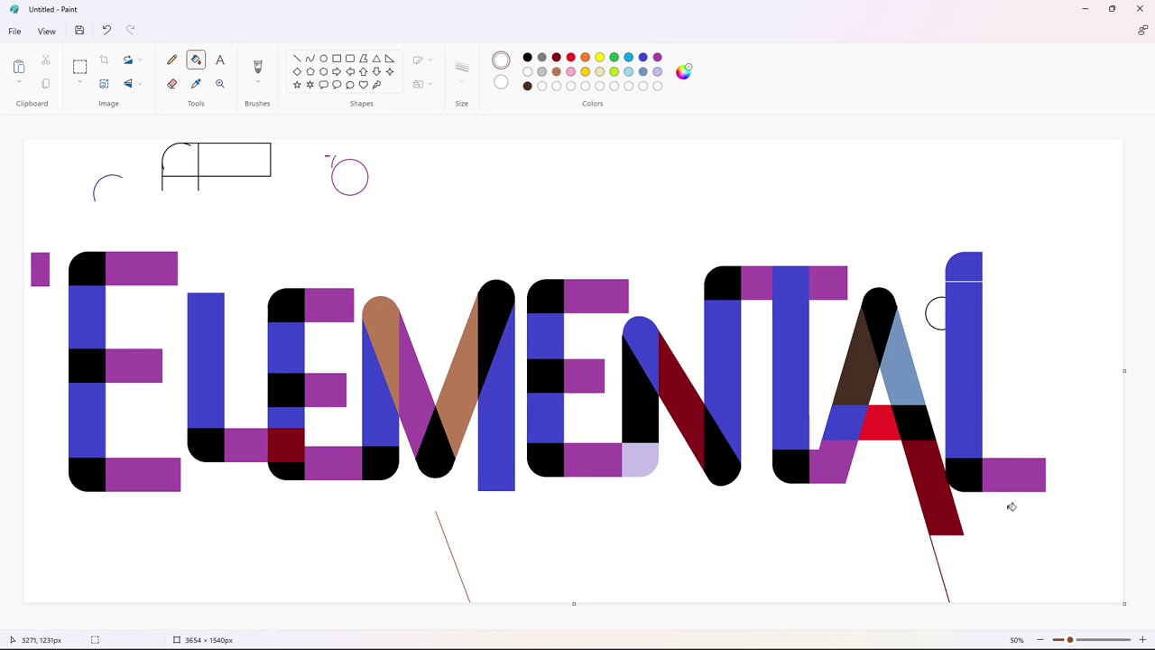
key(ctrl+z)
- Close the gap below the last L's rounded corner with a short dark red line and fill the corner and gap beside the A's leg dark red
click(1143, 639)
scroll(959, 601, right, 3)
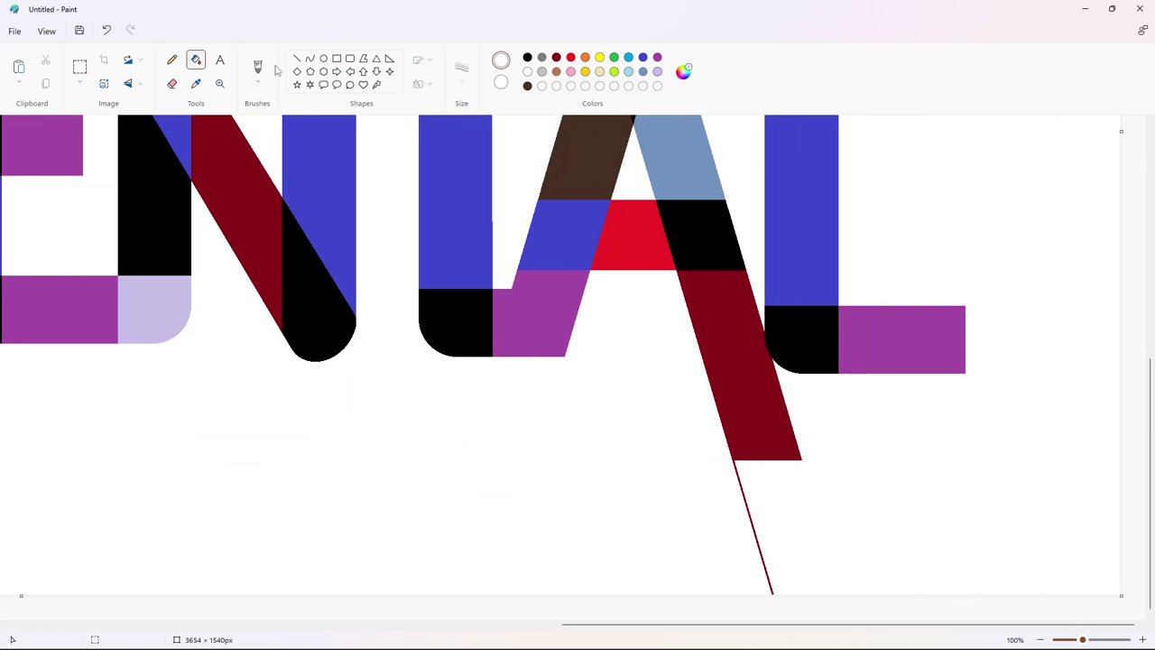
click(297, 58)
click(556, 56)
drag(769, 359, 810, 359)
key(Down)
key(Down)
key(Down)
key(Down)
key(Down)
key(Down)
key(Down)
key(Down)
key(Down)
key(Down)
key(Down)
key(Down)
key(Down)
key(Down)
key(Down)
key(Down)
key(Down)
key(Down)
key(Down)
key(Down)
click(888, 352)
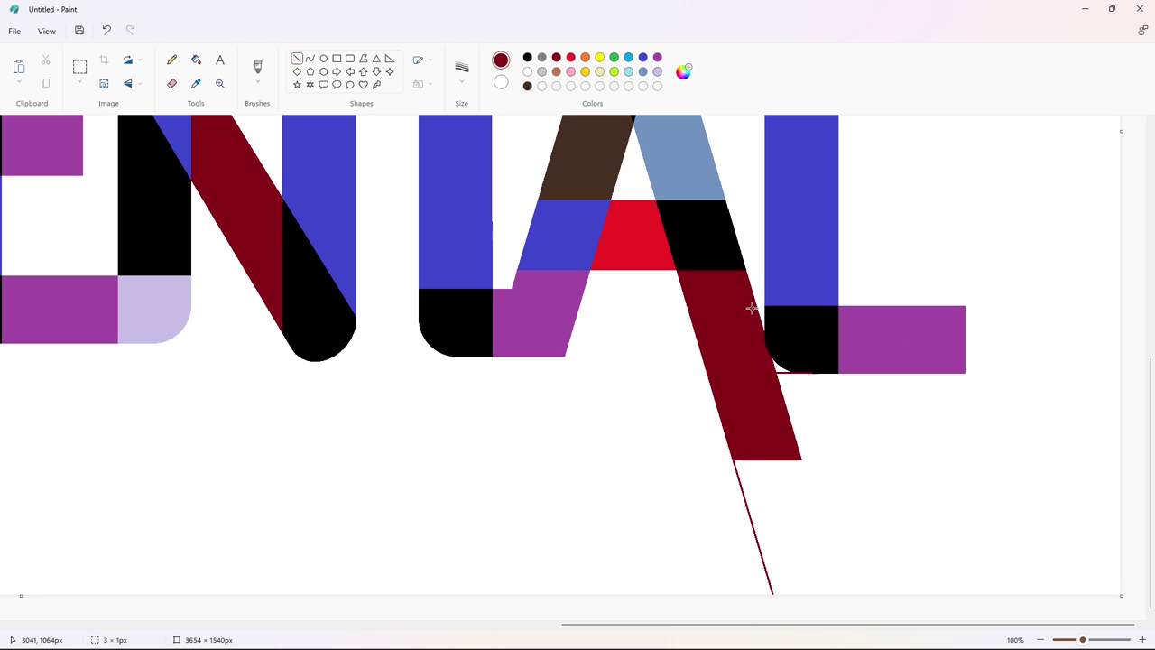
click(195, 59)
click(766, 317)
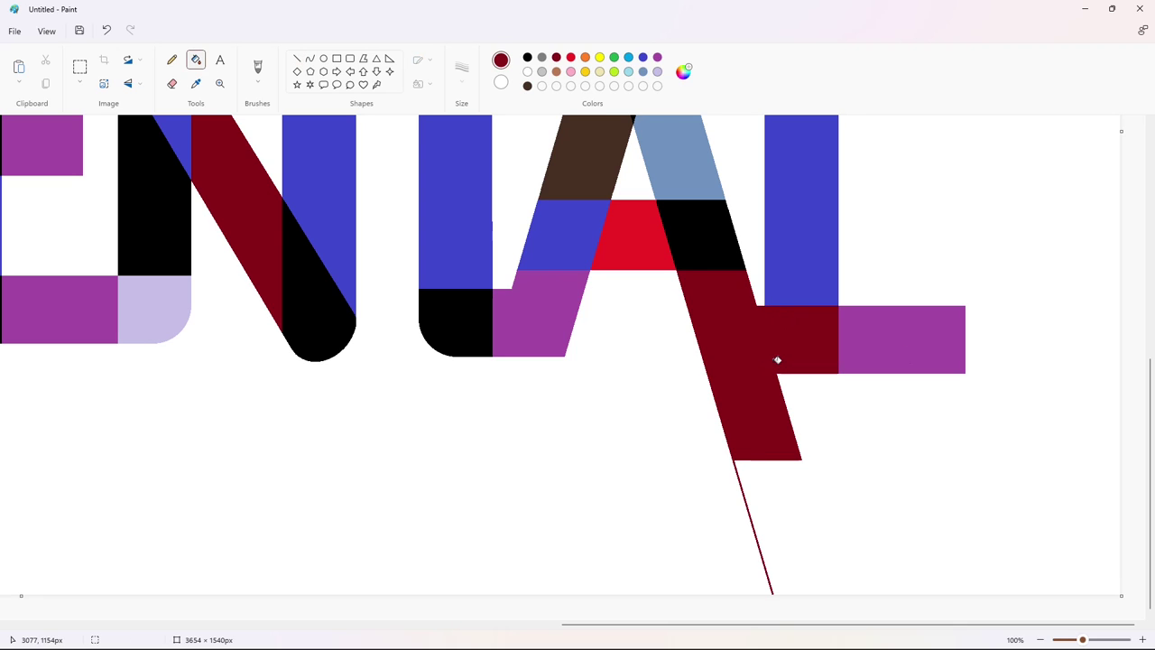
click(171, 59)
click(461, 67)
click(462, 186)
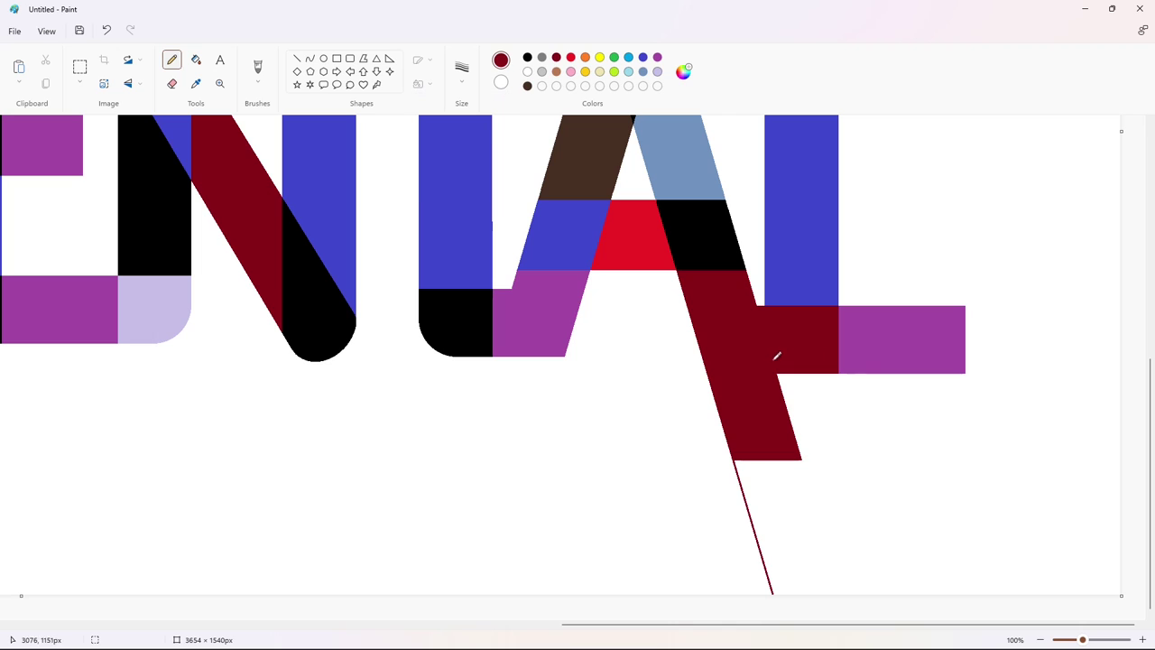
click(80, 66)
drag(405, 250, 479, 394)
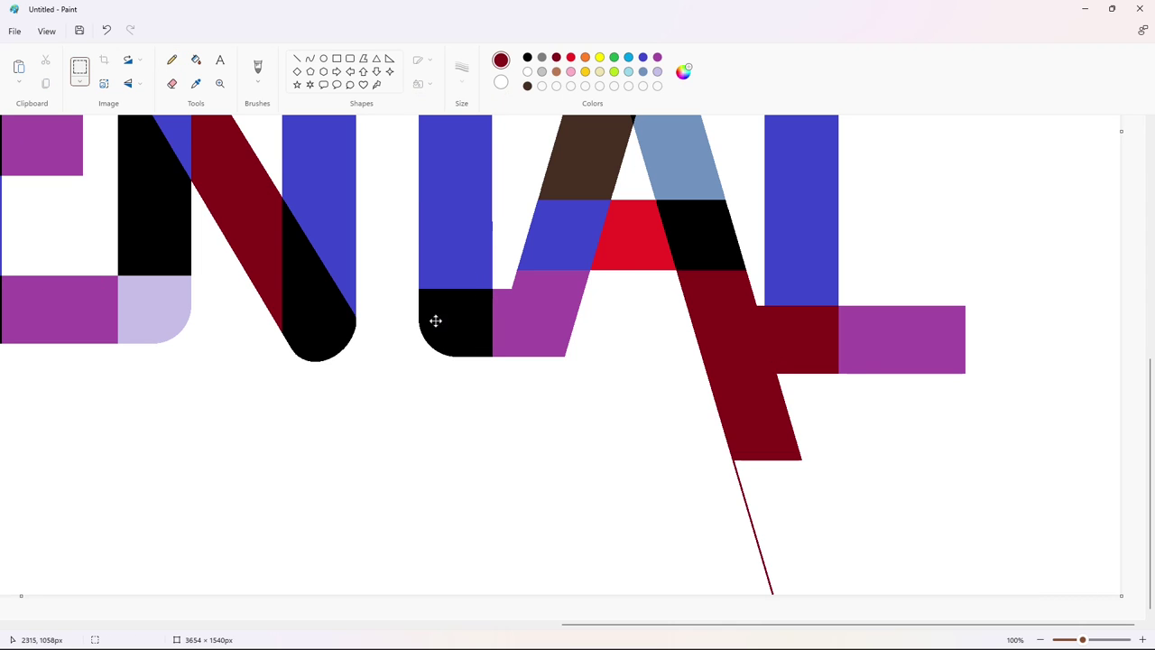
drag(457, 316, 763, 330)
key(ctrl+z)
key(ctrl+z)
- Copy the T's rounded black lower corner onto the A's right leg, level with the bottom of the last L's base
drag(404, 299, 476, 378)
drag(459, 336, 775, 354)
key(Left)
key(Left)
key(Left)
key(Left)
key(Left)
key(Left)
key(Left)
key(Left)
key(Left)
key(Left)
key(Left)
key(Left)
key(Left)
key(Left)
key(Left)
key(Left)
key(Left)
key(Left)
key(Left)
key(Left)
click(808, 354)
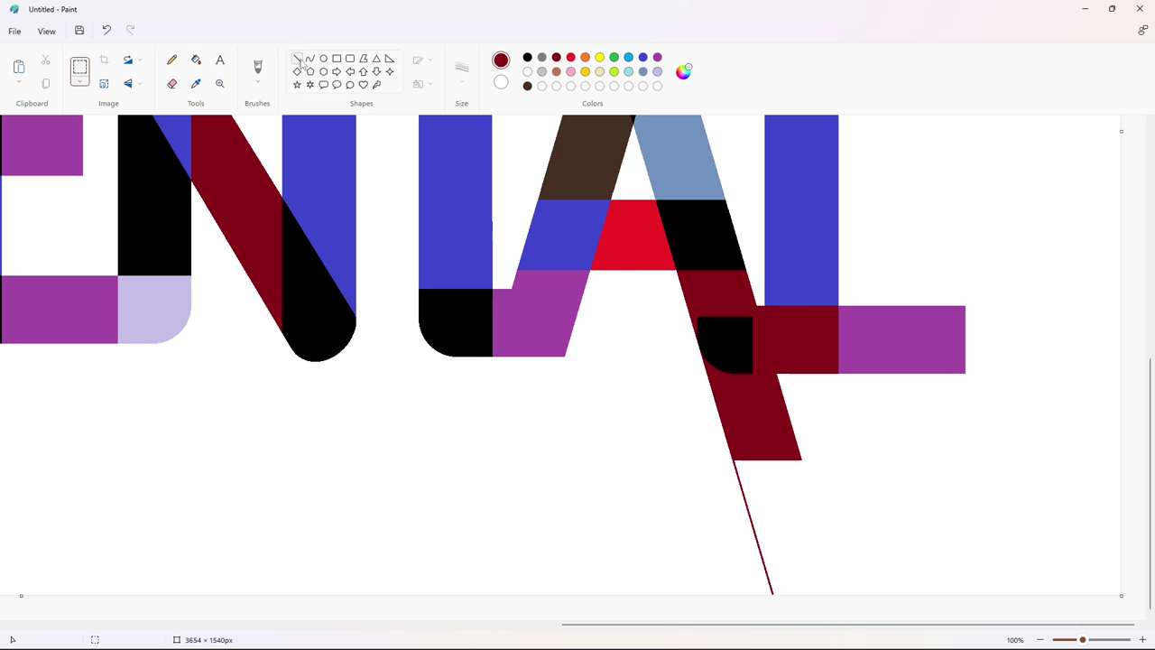
- Draw a black line about 95 px long from the copied corner along the base's bottom edge and erase the leg below it with white fill
click(300, 60)
drag(748, 360, 794, 362)
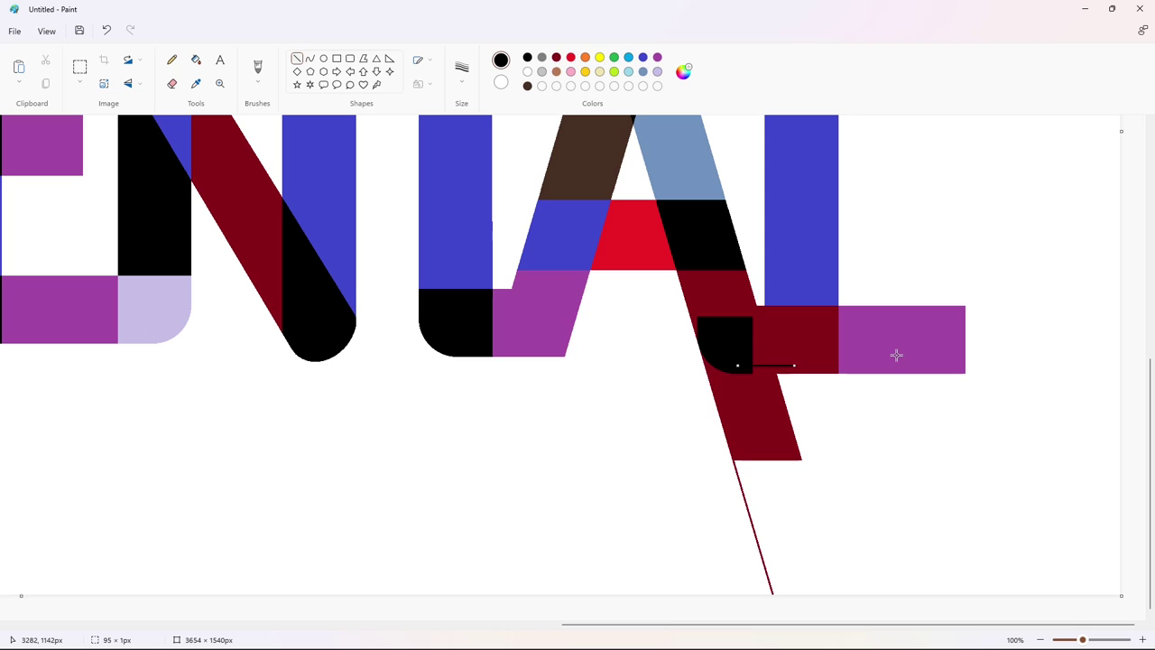
scroll(1029, 559, up, 1)
drag(782, 624, 850, 595)
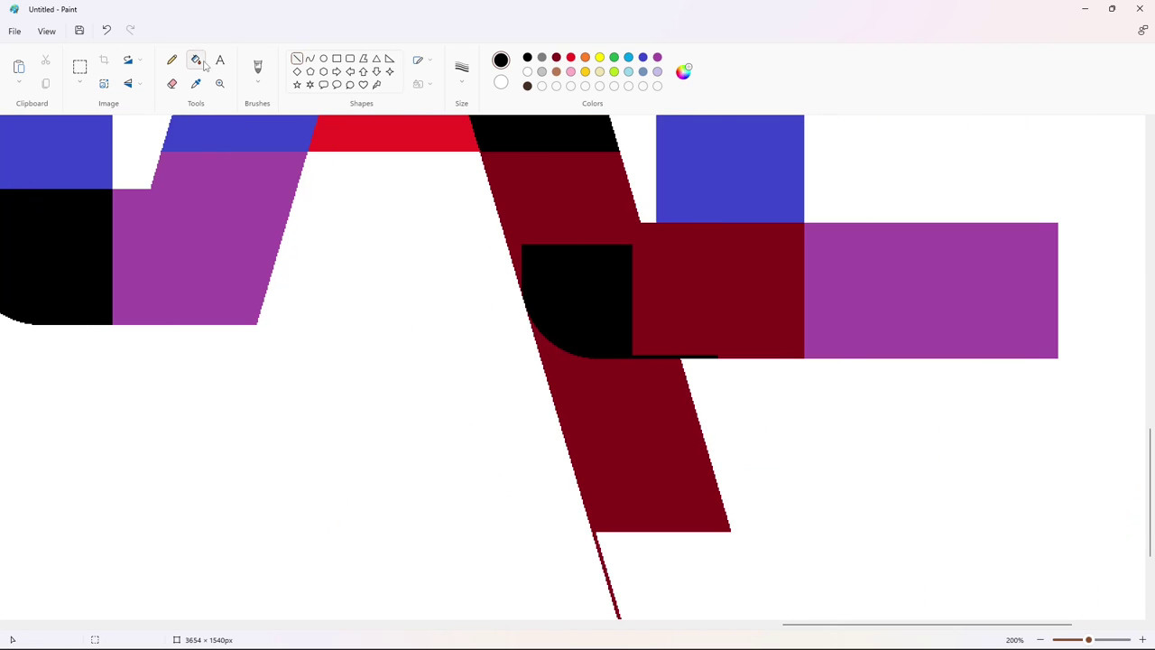
click(195, 60)
click(528, 72)
click(612, 403)
- Draw a vertical black line about 114 px tall across the last L's base, aligned with the inner edge of its blue stem
scroll(871, 442, up, 1)
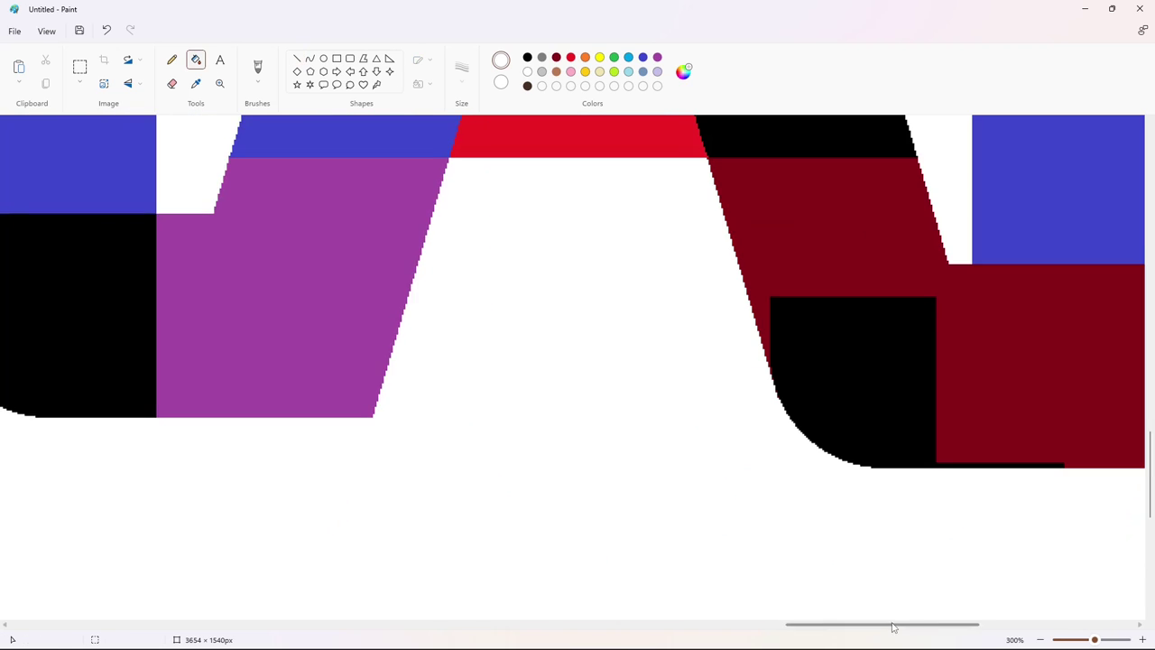
drag(894, 626, 965, 626)
click(527, 60)
click(297, 60)
drag(561, 243, 560, 476)
key(Left)
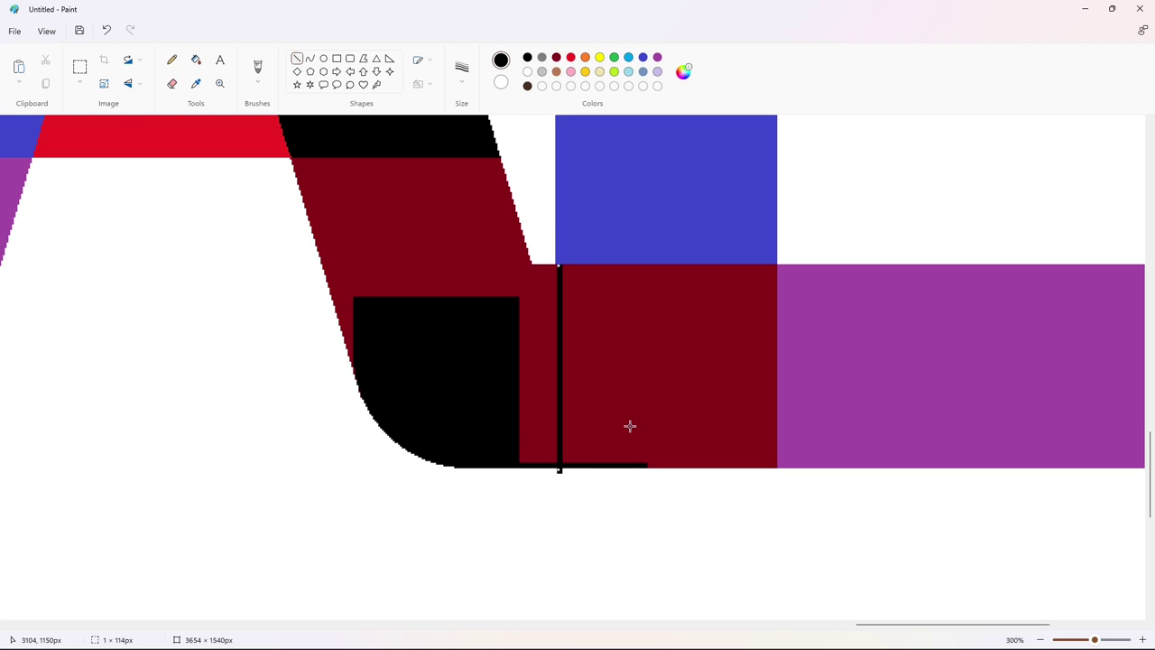
key(Left)
key(Up)
key(Up)
key(Up)
key(Up)
key(Up)
key(Up)
key(Up)
key(Up)
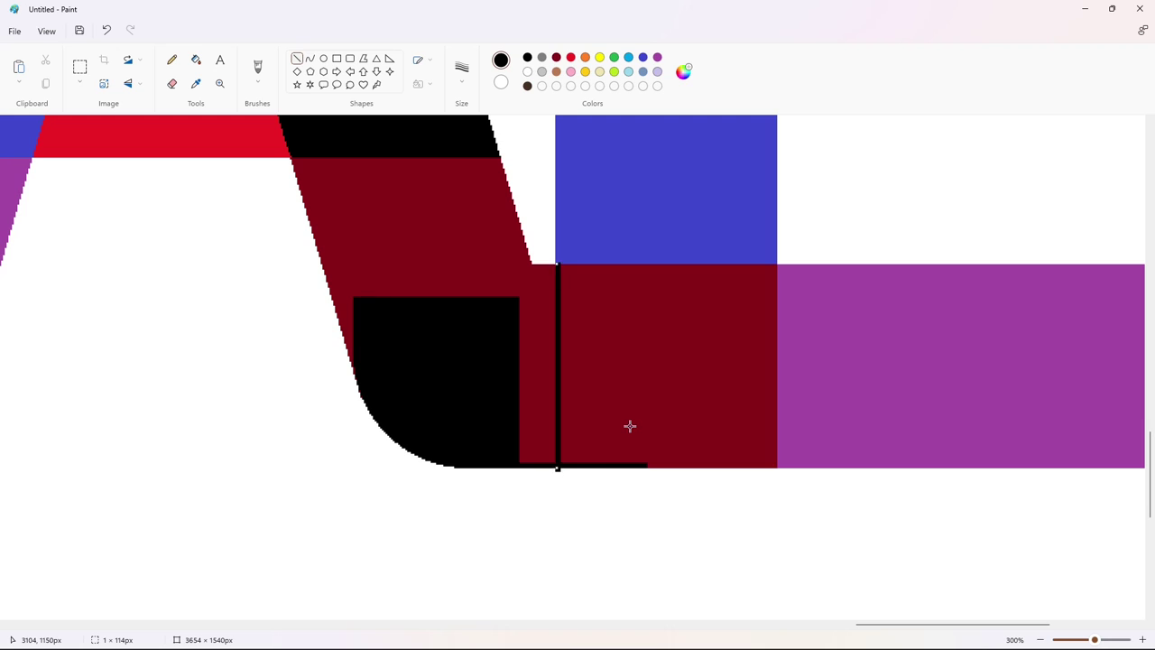
- Fill the square under the last L's blue stem light purple, including the leftover black line along its bottom edge
click(657, 71)
click(196, 60)
click(642, 450)
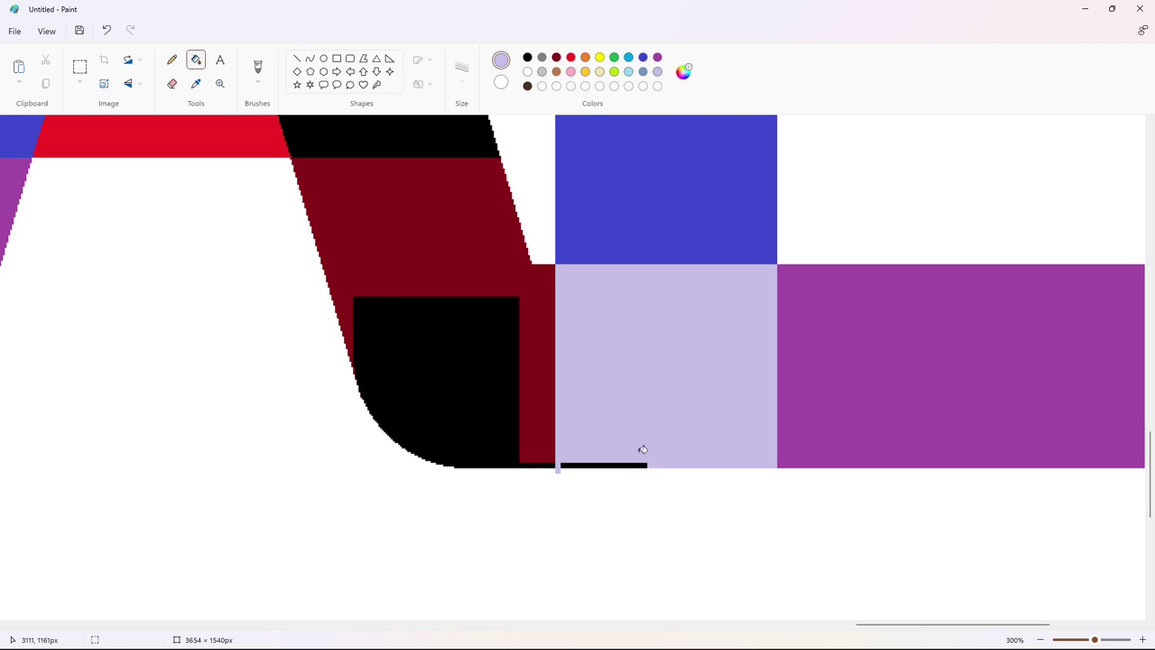
click(639, 465)
- Fill the A's rounded black corner dark red and cover the small stub below the base with a white line about 15 px long
click(556, 58)
click(460, 361)
click(528, 72)
click(297, 58)
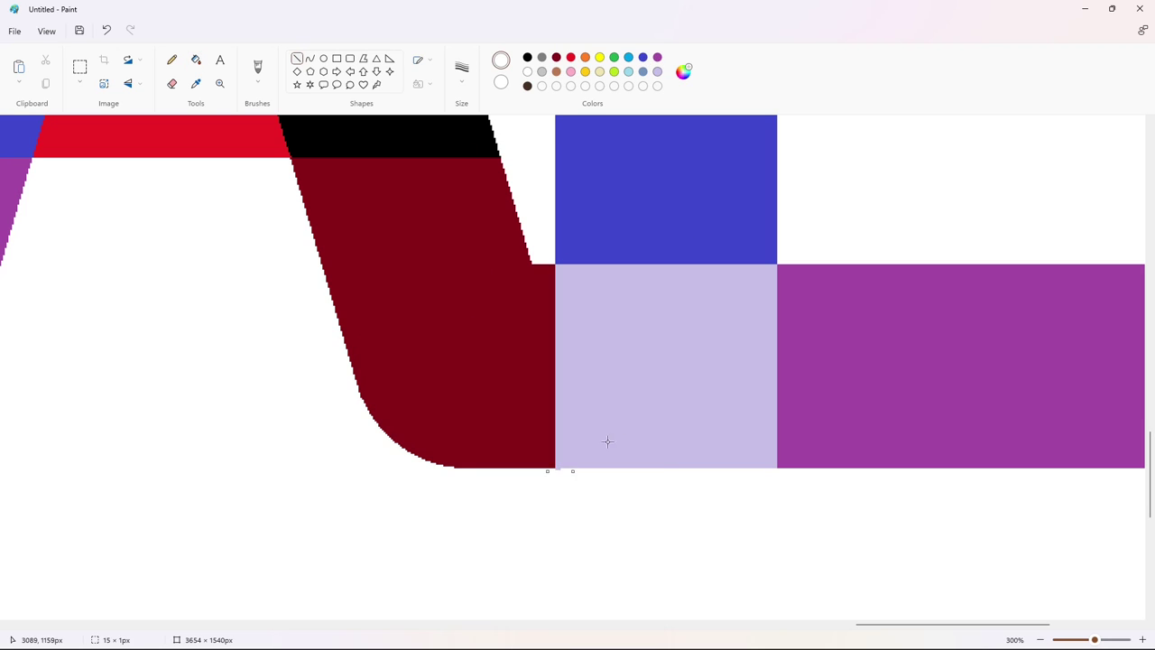
- Trim the outer end of the last L's purple base slightly with a white rectangle
click(1041, 640)
click(1040, 640)
click(1041, 640)
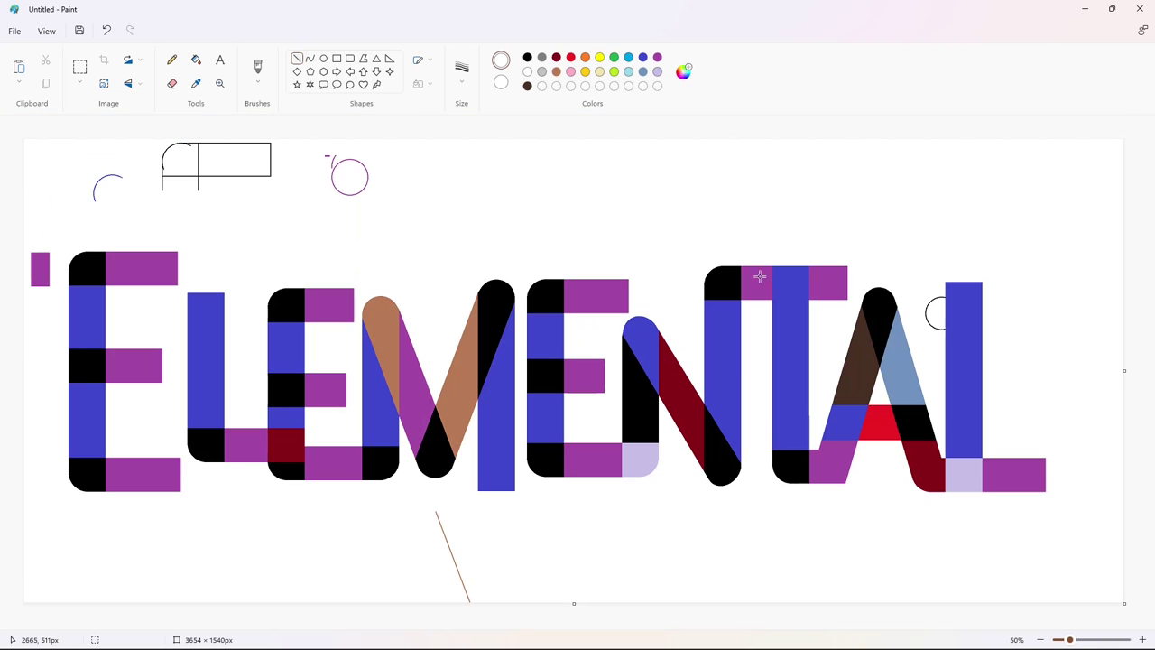
click(337, 59)
drag(1055, 426, 1054, 534)
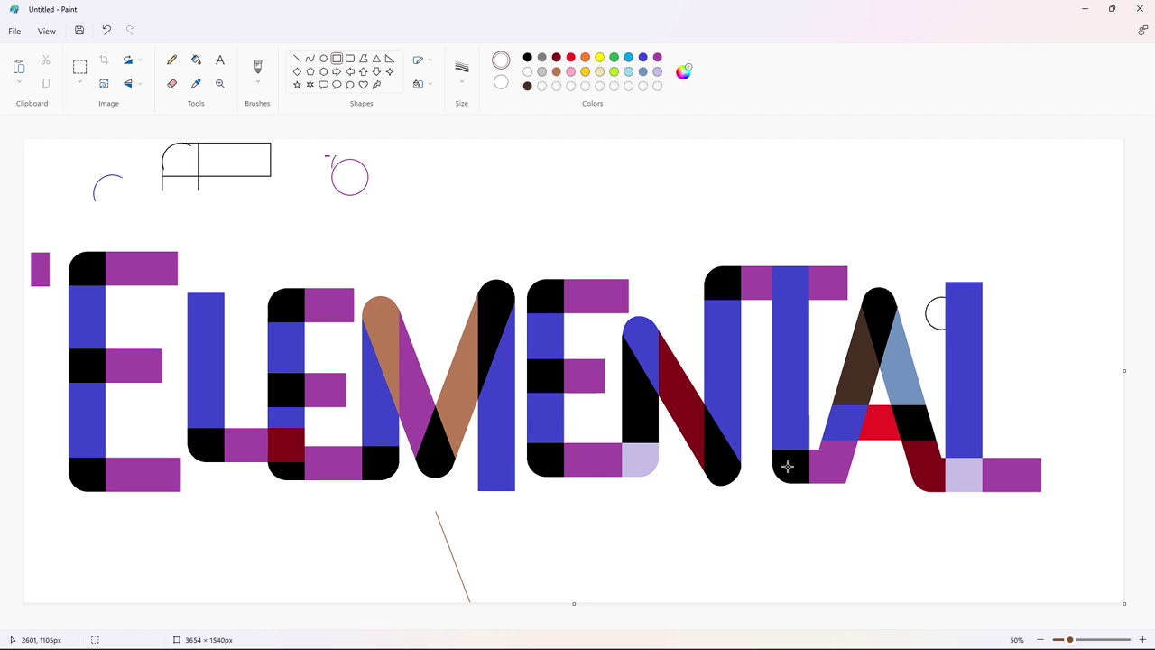
click(1142, 639)
scroll(496, 587, down, 5)
drag(496, 624, 959, 625)
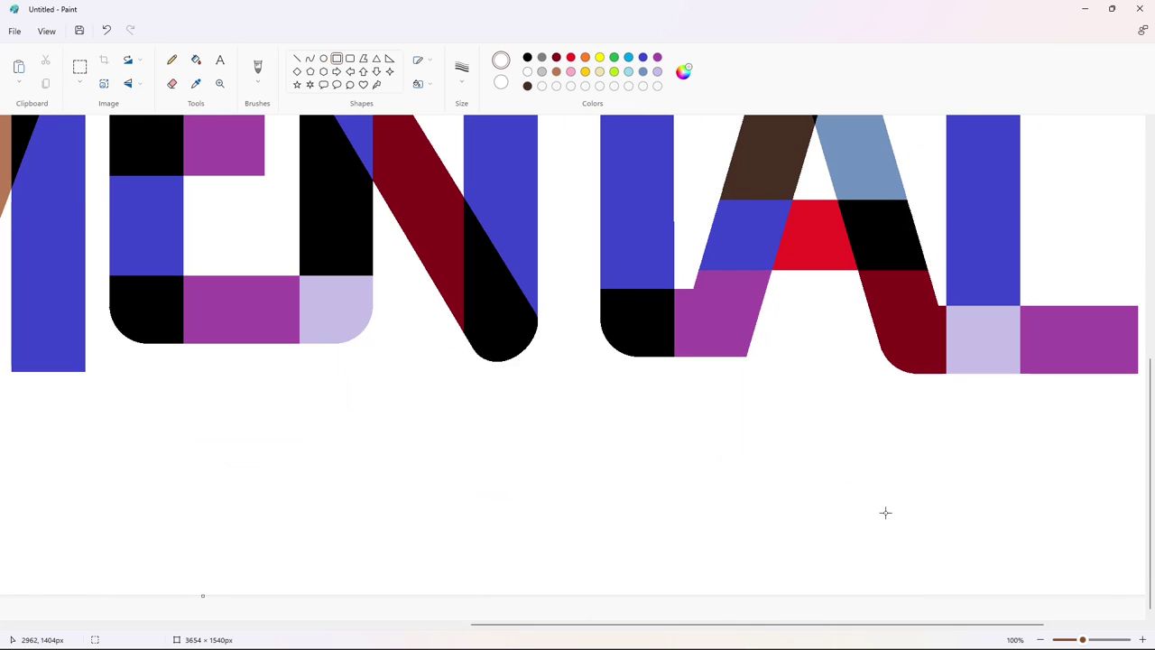
key(ctrl+v)
click(141, 84)
click(156, 111)
drag(61, 171, 735, 330)
key(ctrl+z)
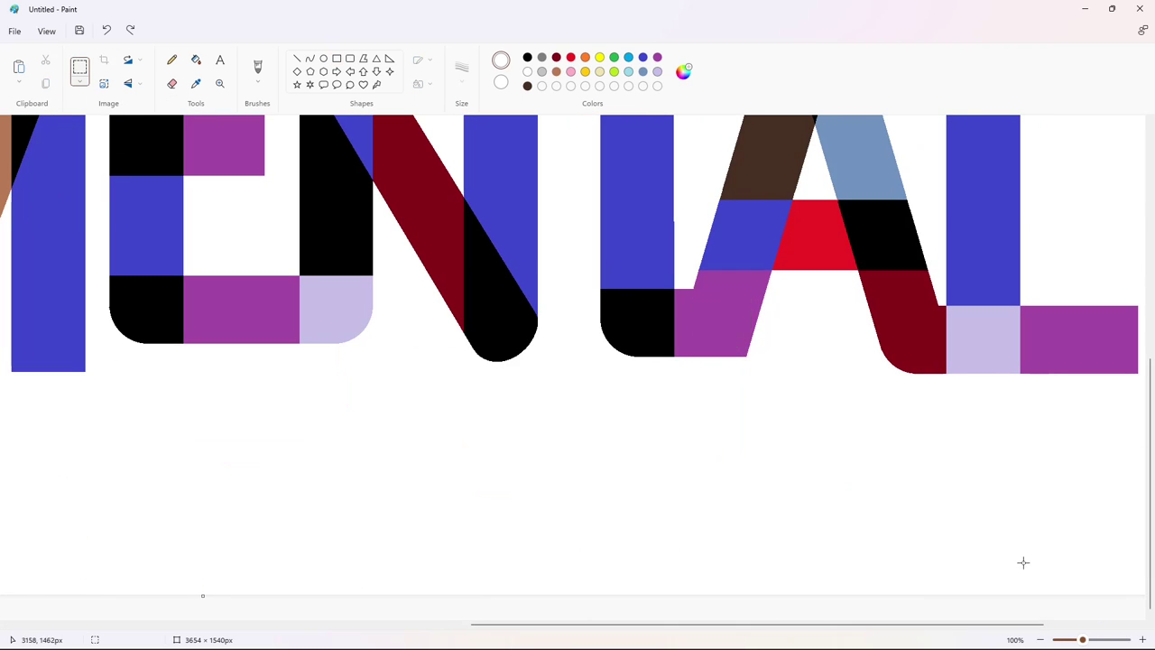
- Paste the copied rounded black corner, flip it horizontally and place it over the lower end of the A's left leg
click(1142, 640)
drag(724, 625, 930, 626)
key(ctrl+v)
click(130, 84)
click(135, 110)
drag(84, 193, 616, 515)
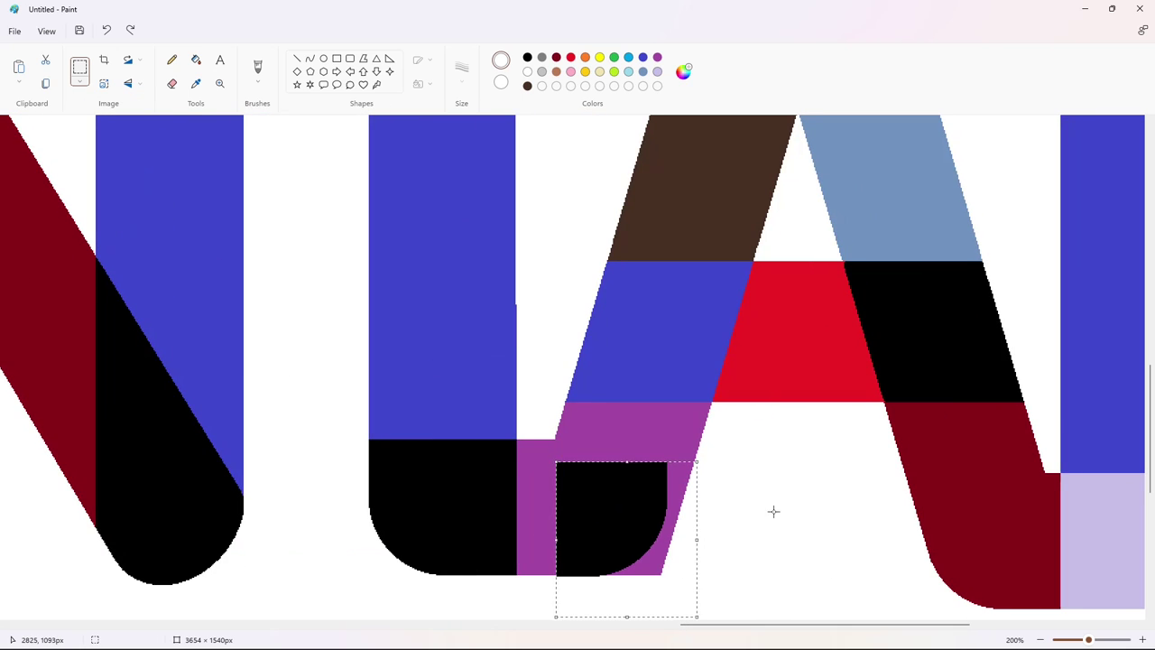
- Nudge the pasted rounded corner about 12 px right and 1 px up onto the end of the A's left leg
key(Up)
key(Right)
key(Right)
key(Right)
key(Right)
key(Right)
key(Right)
key(Right)
key(Right)
key(Right)
key(Right)
key(Right)
key(Right)
click(773, 506)
- Fill the black rounded corner at the end of the A's left leg purple
click(197, 61)
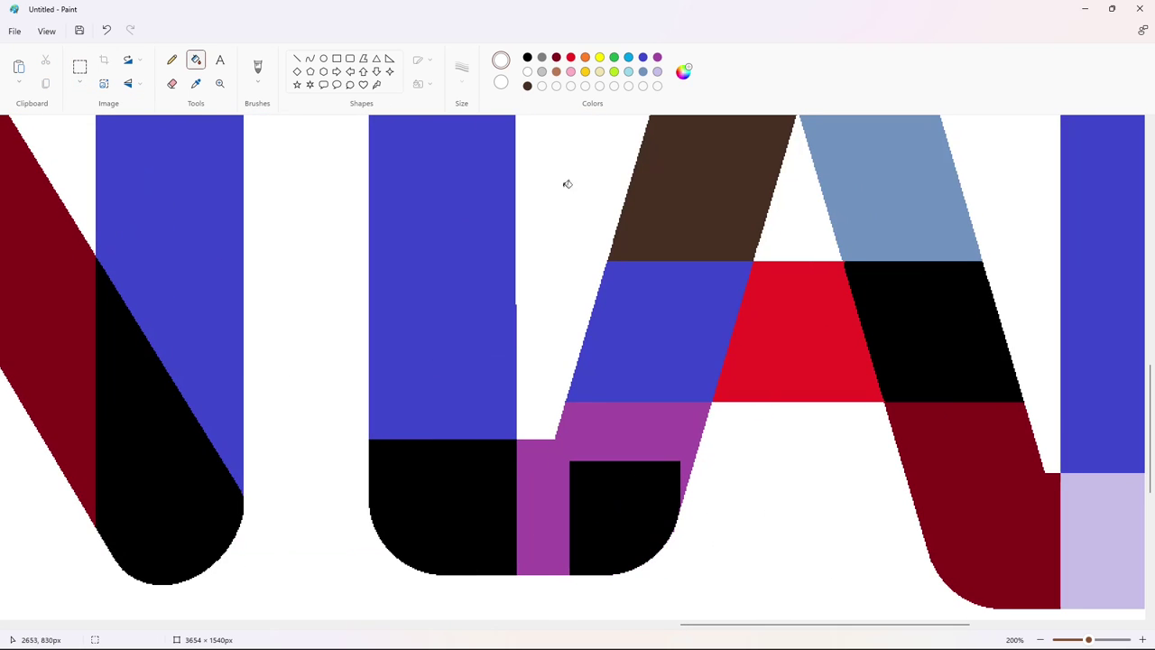
click(657, 57)
click(622, 515)
- Cover the leftover construction arcs, boxes and circle above the first letters with a white filled rectangle of 1081 × 268 px
scroll(803, 489, down, 3)
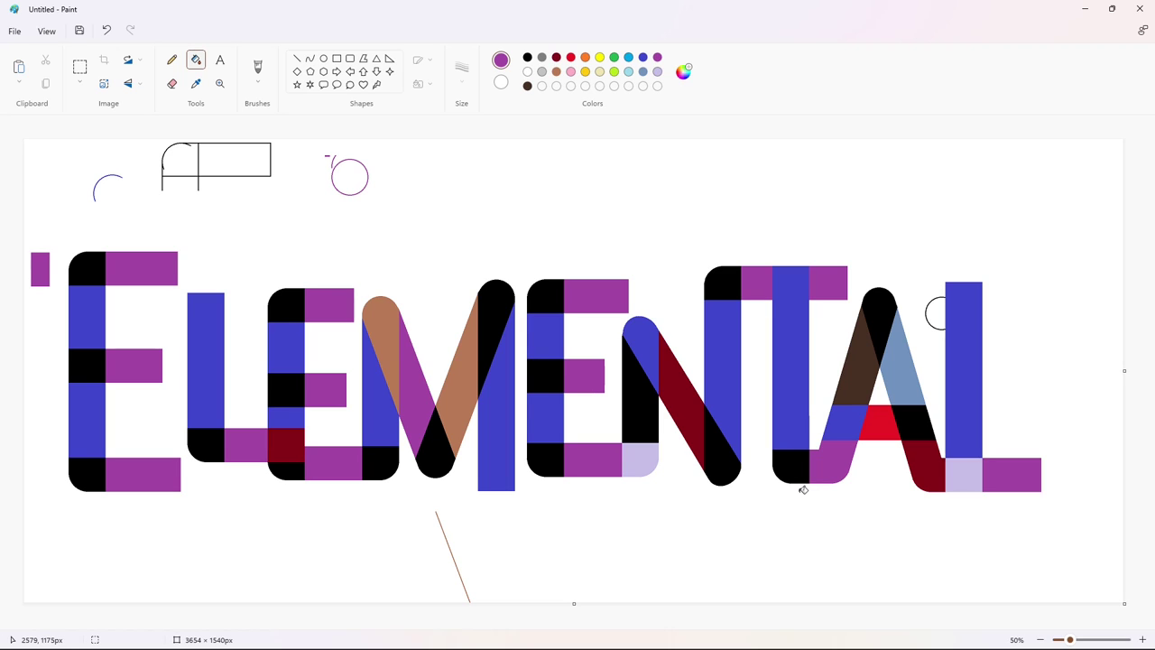
click(1141, 642)
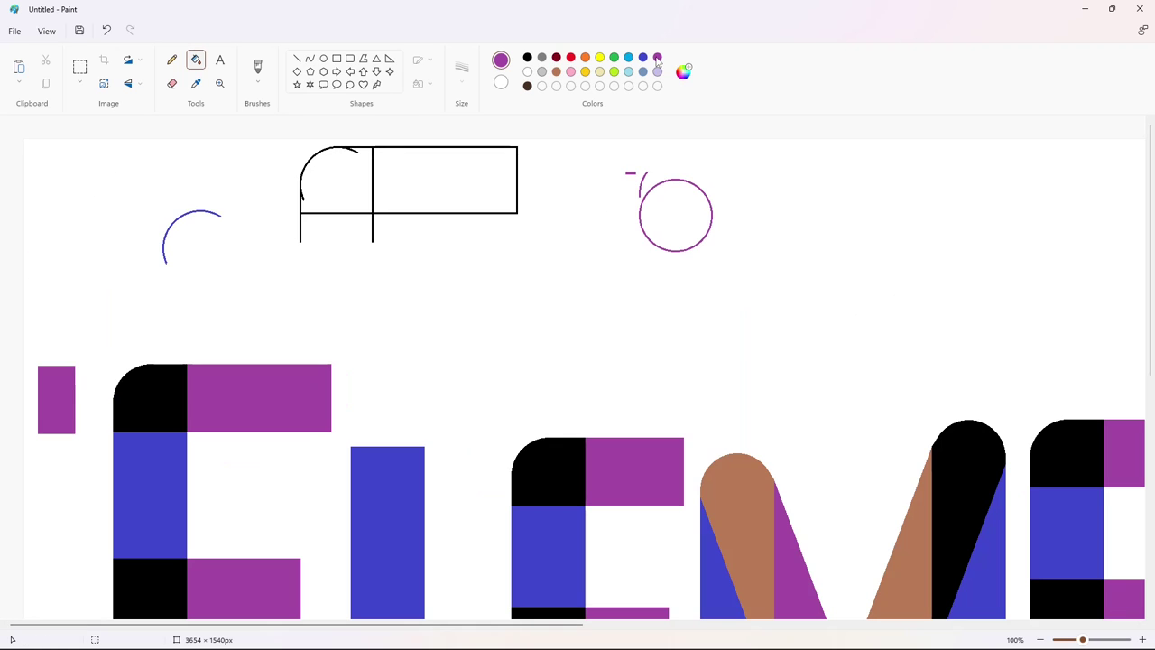
click(336, 58)
click(420, 84)
click(388, 138)
mouse_move(780, 296)
mouse_down()
mouse_move(314, 142)
mouse_move(129, 137)
mouse_up()
click(527, 72)
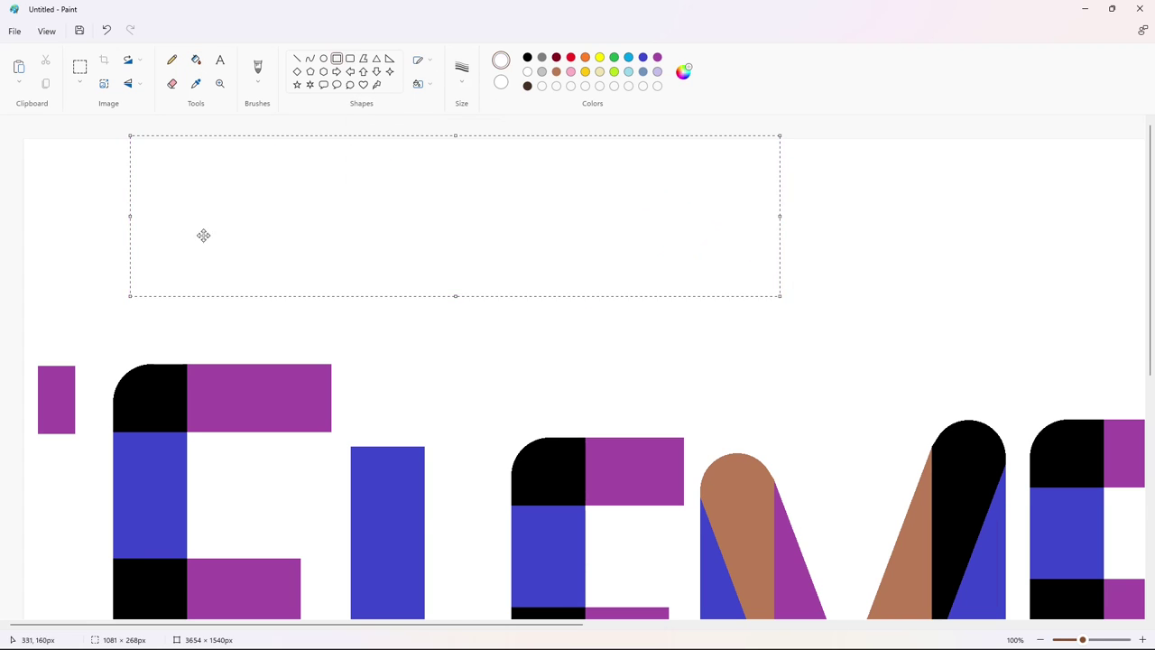
click(472, 472)
- Cover the leftover brown diagonal line below the M with a white filled rectangle
scroll(472, 472, down, 6)
drag(497, 625, 626, 625)
drag(577, 399, 672, 602)
click(668, 612)
- Remove the leftover circle outline beside the last L by filling it white
scroll(650, 451, right, 10)
scroll(632, 274, up, 10)
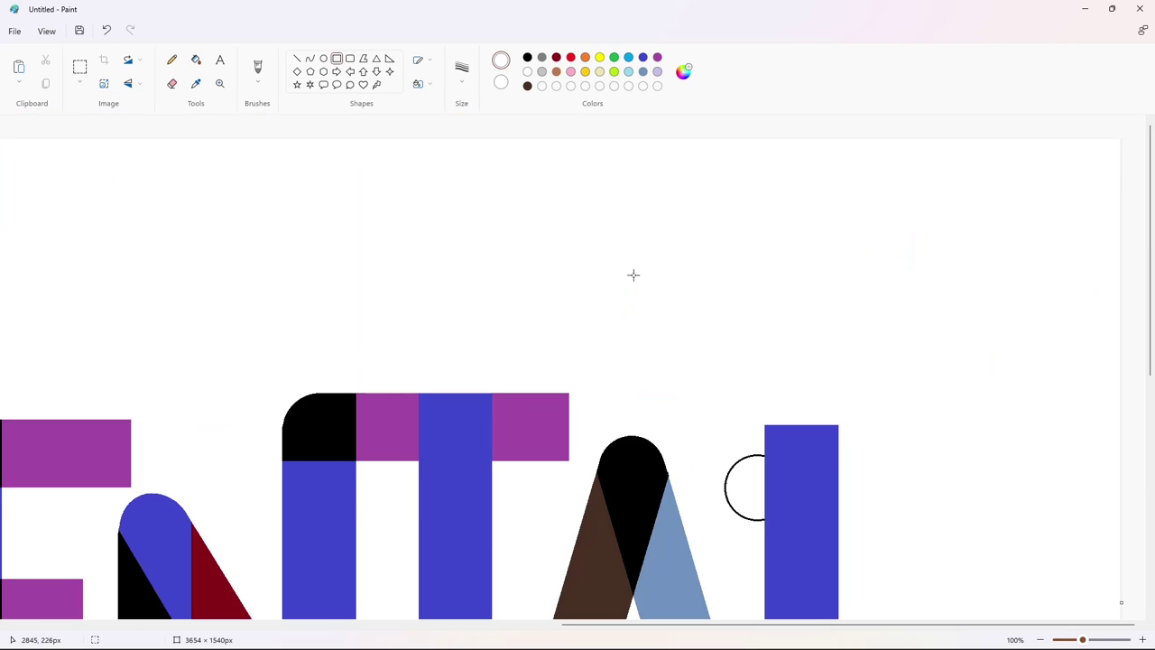
click(196, 59)
click(744, 487)
click(527, 71)
click(744, 487)
click(1040, 640)
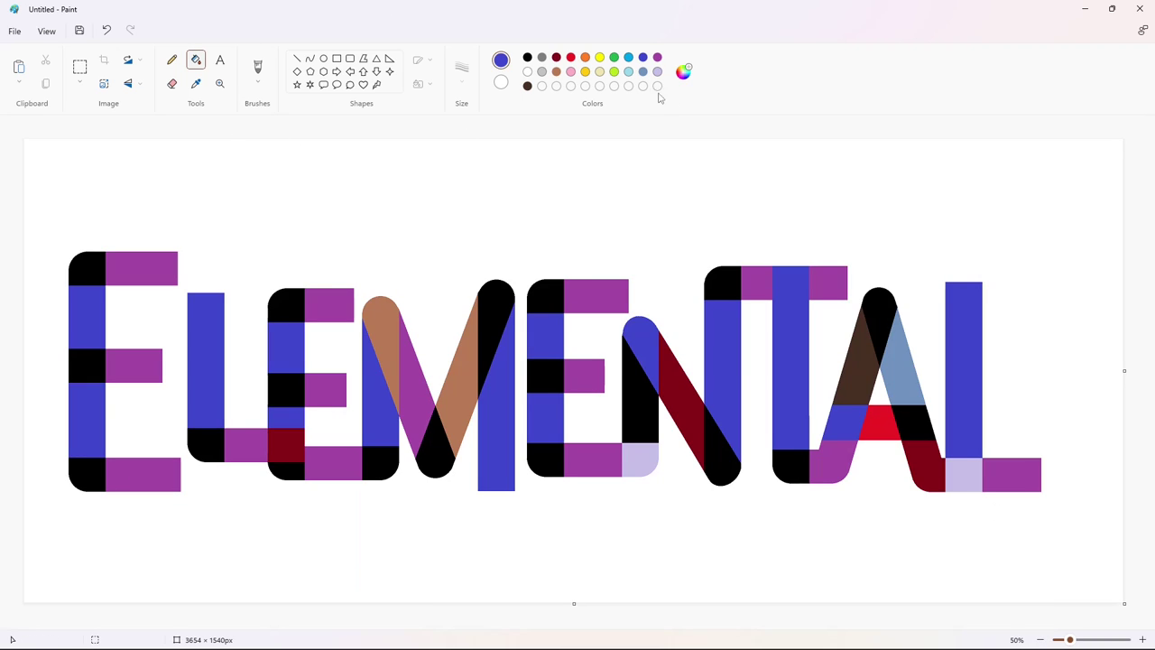
- Mix a slightly lighter blue and fill the first E's three black joints with it
click(683, 72)
click(457, 477)
click(87, 269)
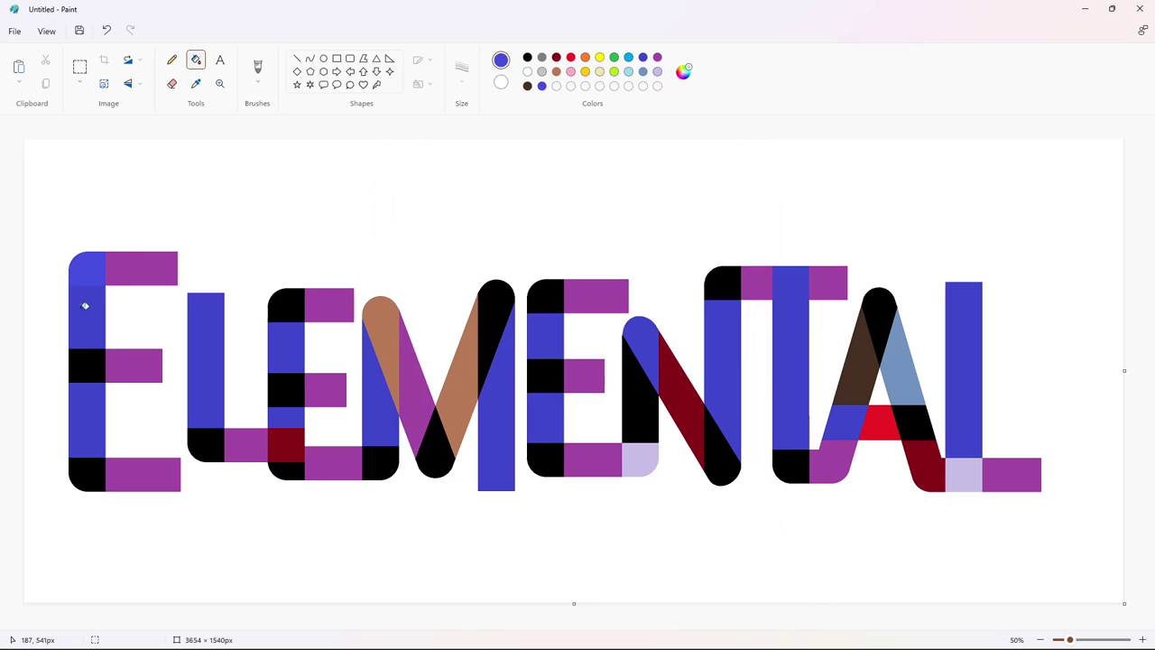
click(86, 365)
click(90, 474)
- Mix a light periwinkle blue and fill the two stem segments of the first E with it
click(683, 72)
click(618, 196)
click(511, 273)
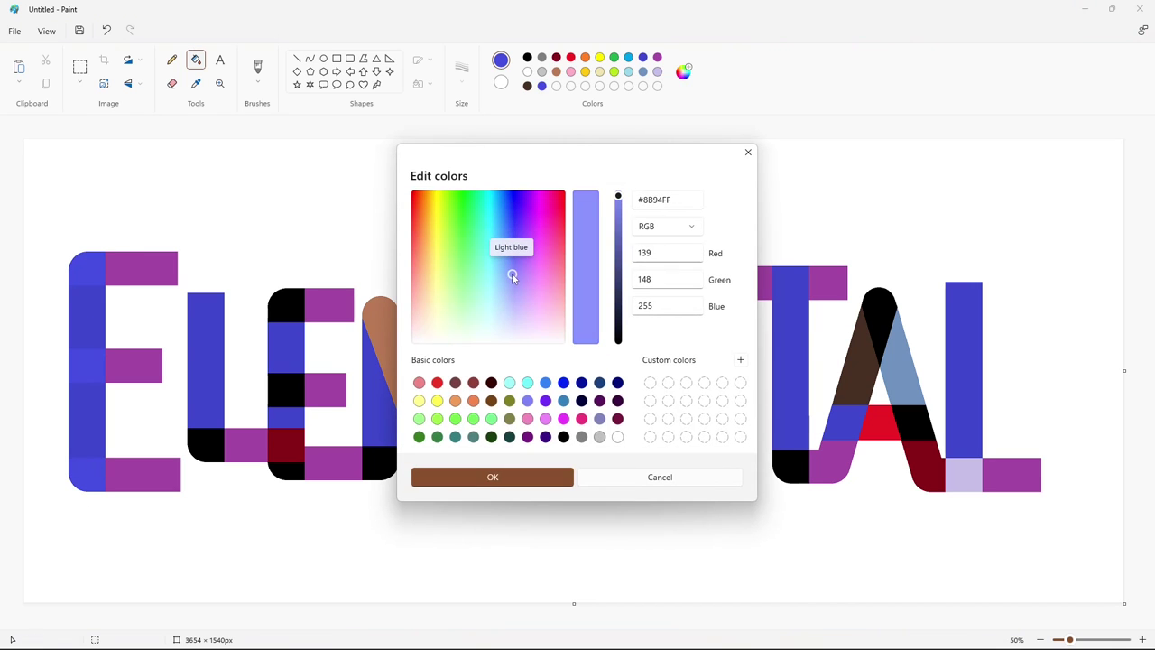
click(493, 477)
click(88, 311)
click(88, 420)
- Mix a medium violet and fill the first E's three arms with it
click(642, 57)
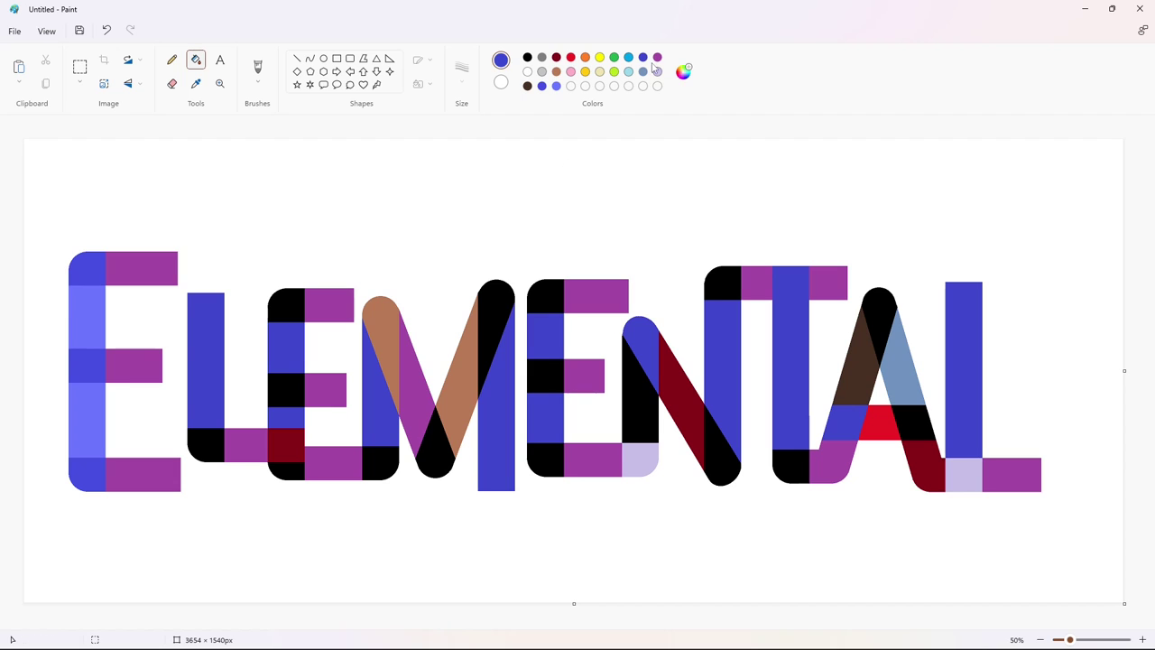
click(657, 71)
click(683, 72)
drag(519, 314, 518, 257)
click(527, 479)
click(142, 268)
click(142, 363)
click(143, 474)
- Refill the first E's arms in the slightly darker violet #7360DE
click(684, 72)
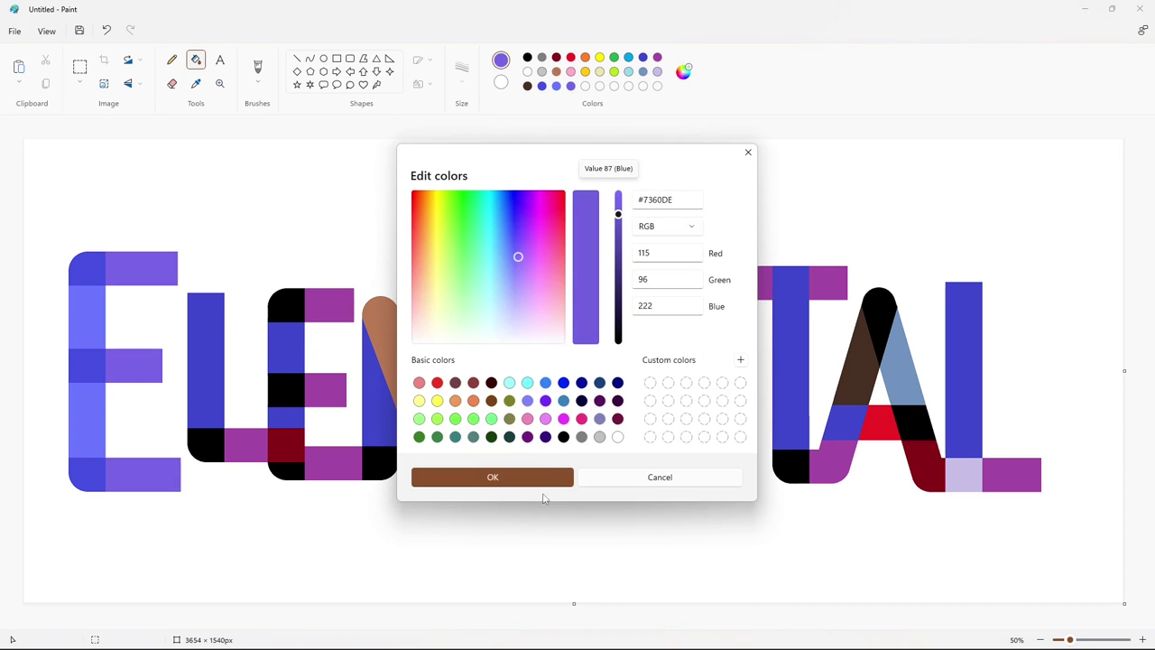
click(532, 480)
click(142, 268)
click(140, 365)
- Mix a bright sky blue and fill the first L's stem with it
click(629, 57)
click(684, 72)
click(498, 201)
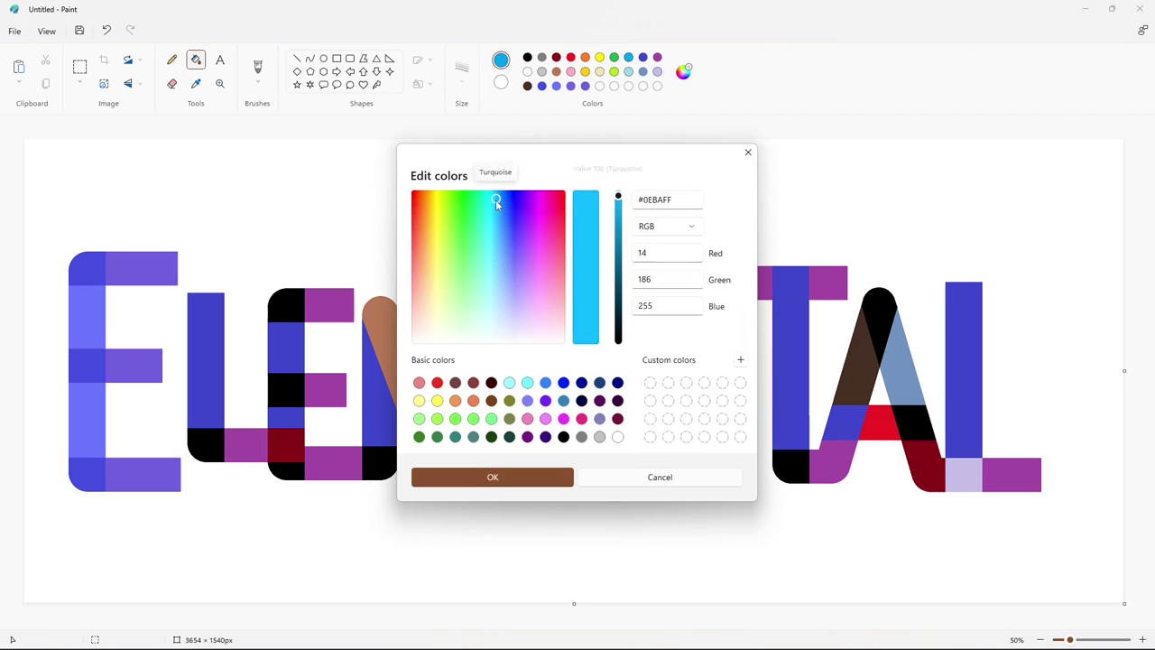
click(528, 479)
click(209, 343)
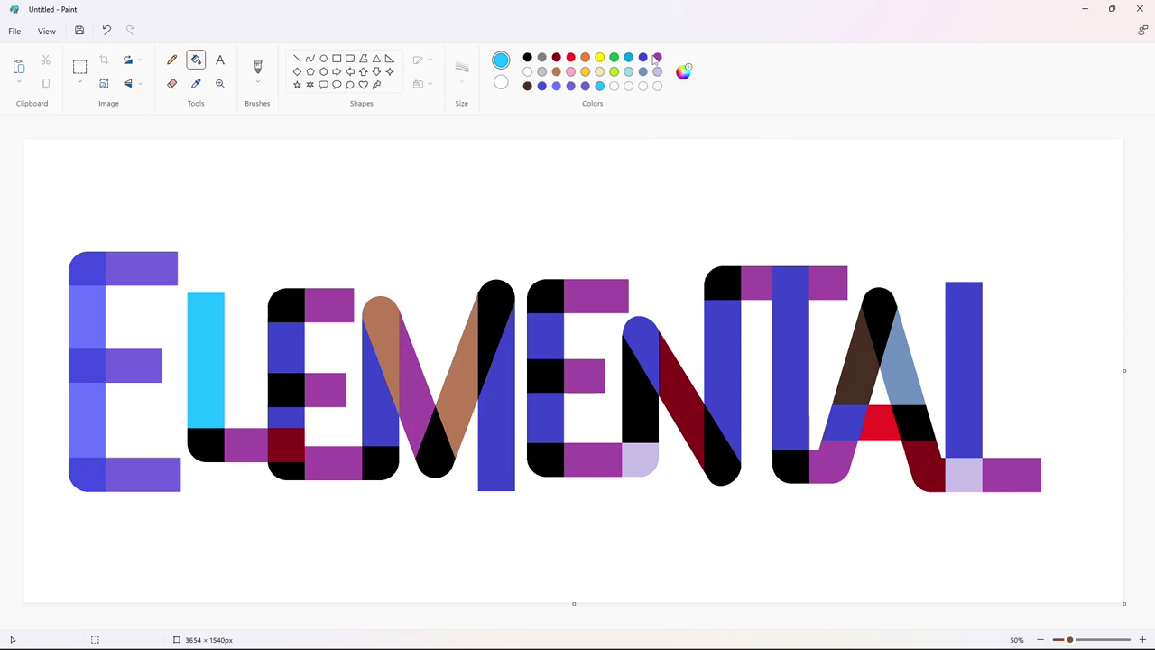
- Mix a vivid blue-violet and fill the first L's rounded black corner with it
click(683, 72)
drag(512, 237, 520, 218)
drag(620, 219, 620, 208)
click(521, 477)
click(206, 444)
- Fill the first L's base with a vivid violet and refill it in a lighter violet shade
click(683, 72)
drag(520, 226, 519, 233)
click(514, 478)
click(233, 441)
click(683, 72)
click(522, 229)
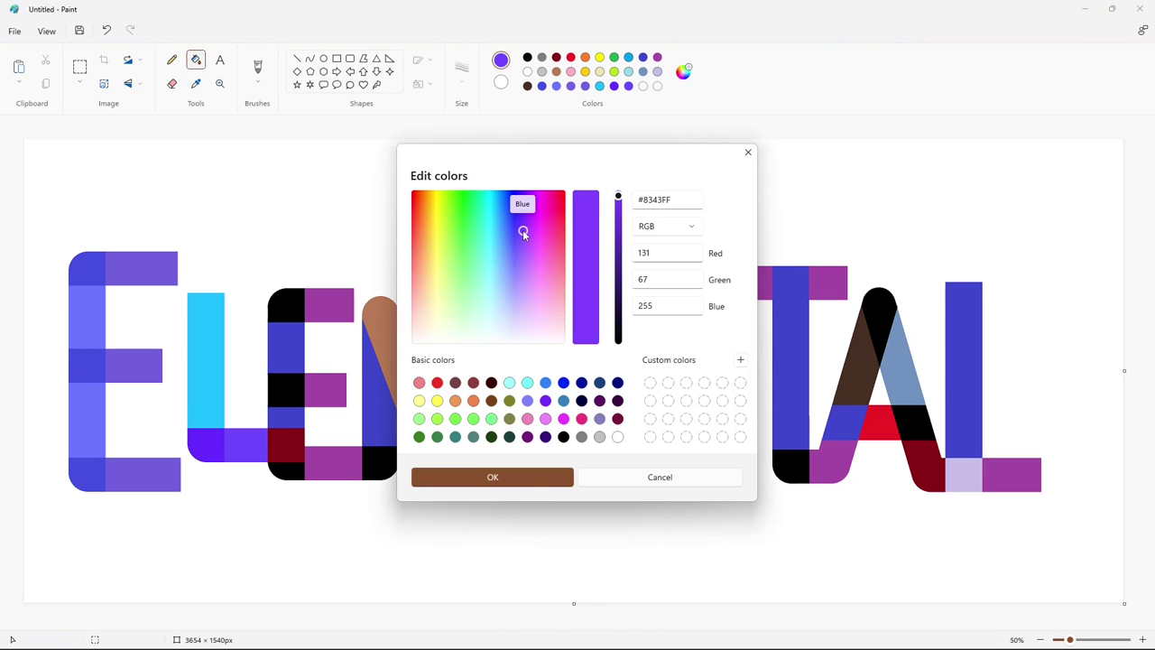
click(491, 476)
click(269, 448)
- Fill the second E's three arms with a slightly darkened orange
click(585, 57)
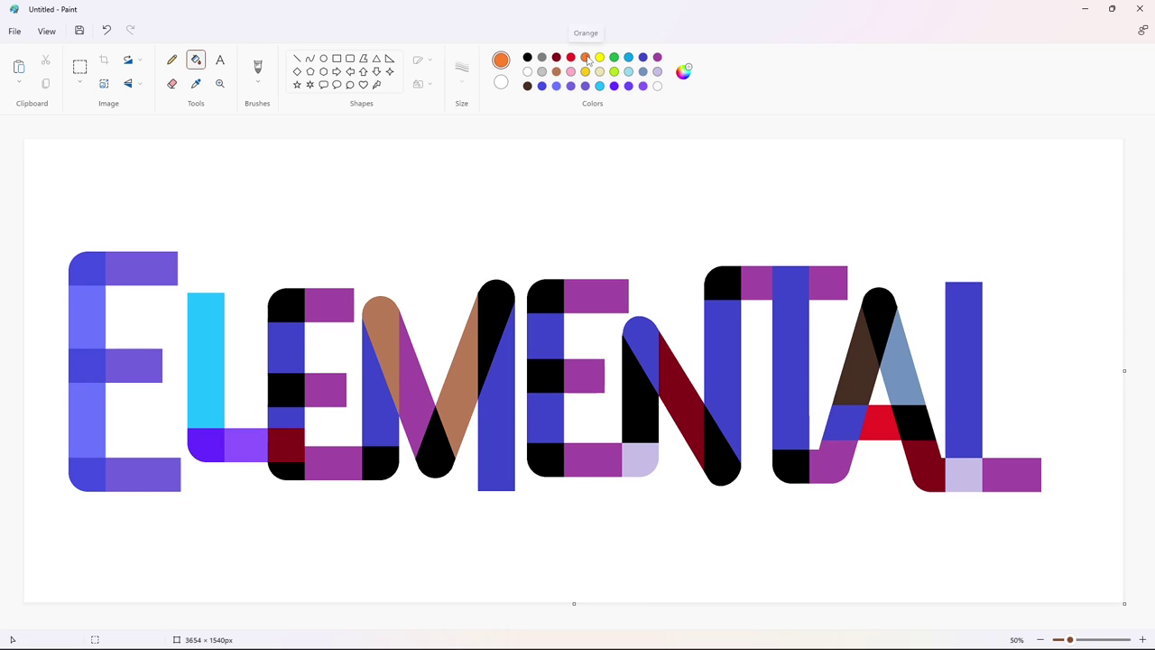
click(343, 302)
click(684, 72)
click(492, 477)
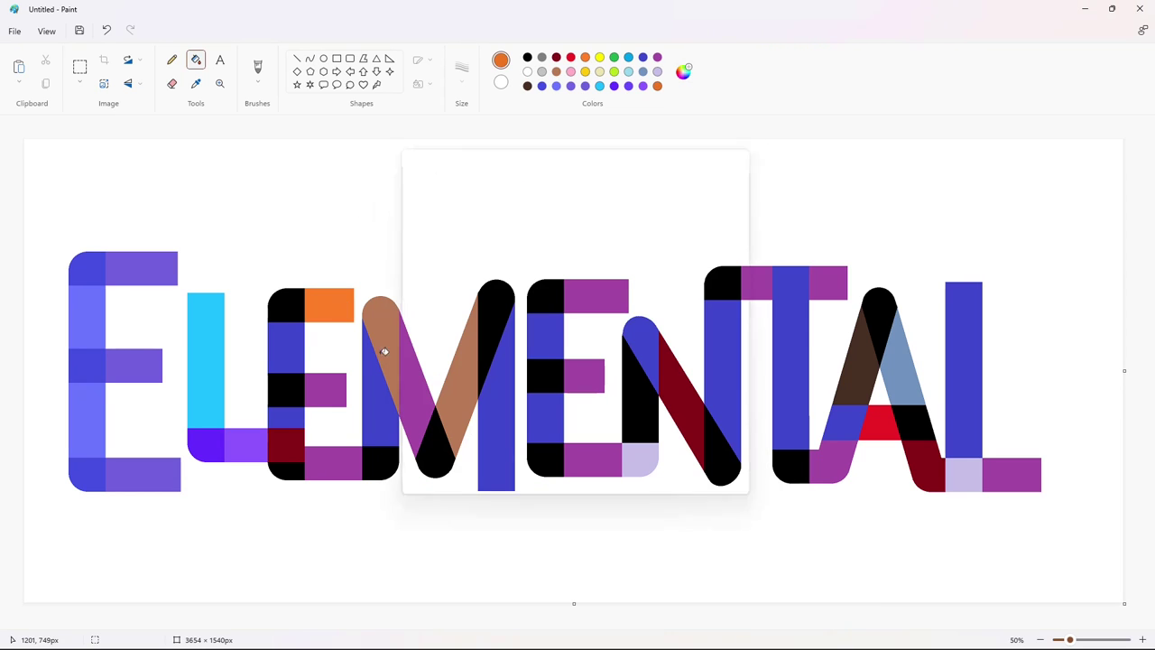
click(327, 392)
click(338, 460)
- Mix a salmon pink from red and fill the second E's stem segments and bottom corner with it
click(683, 72)
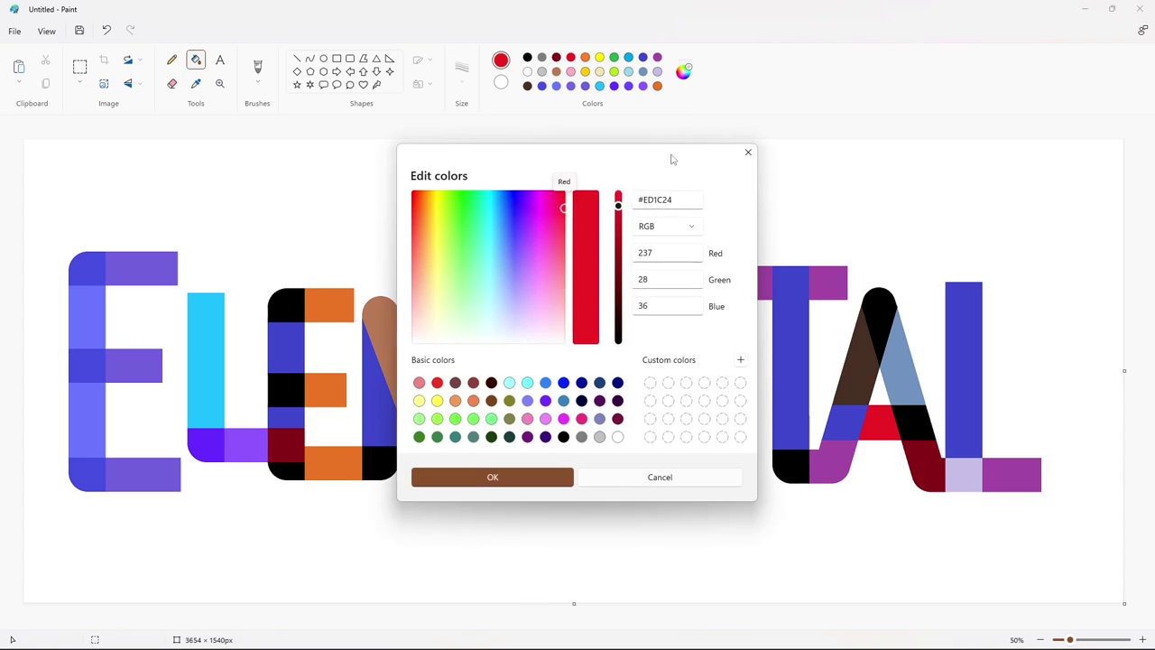
drag(576, 203, 581, 270)
click(492, 476)
click(287, 470)
click(287, 417)
click(300, 344)
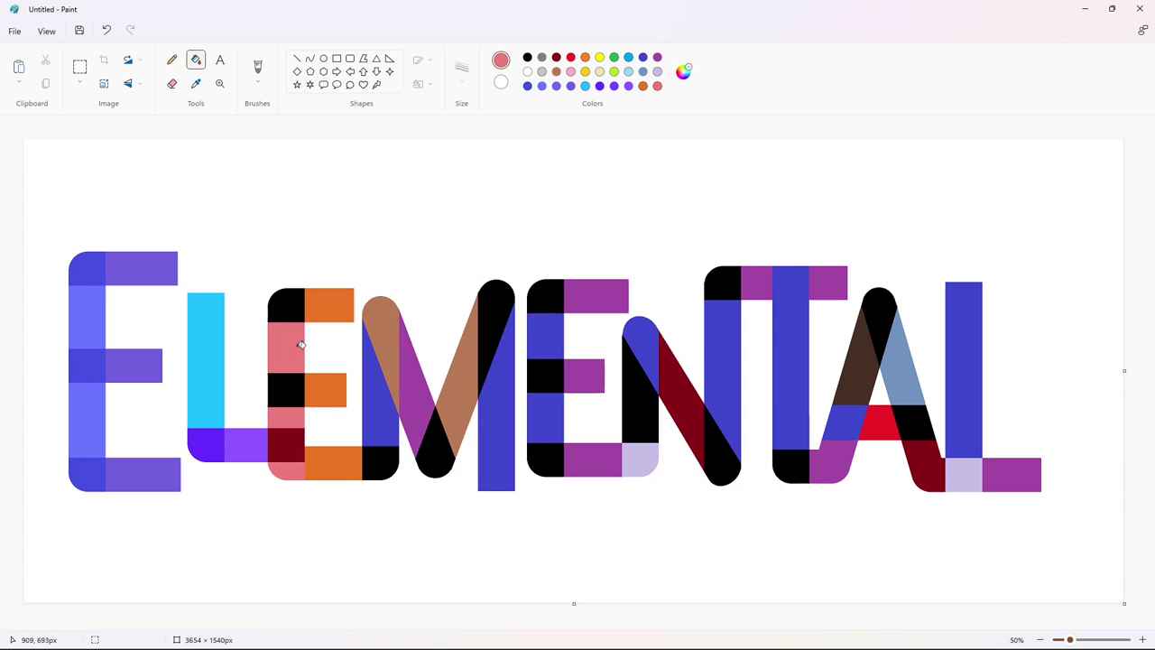
- Darken the salmon pink slightly and refill the second E's stem segments and bottom corner with it
click(685, 80)
drag(619, 207, 619, 217)
click(550, 478)
click(287, 469)
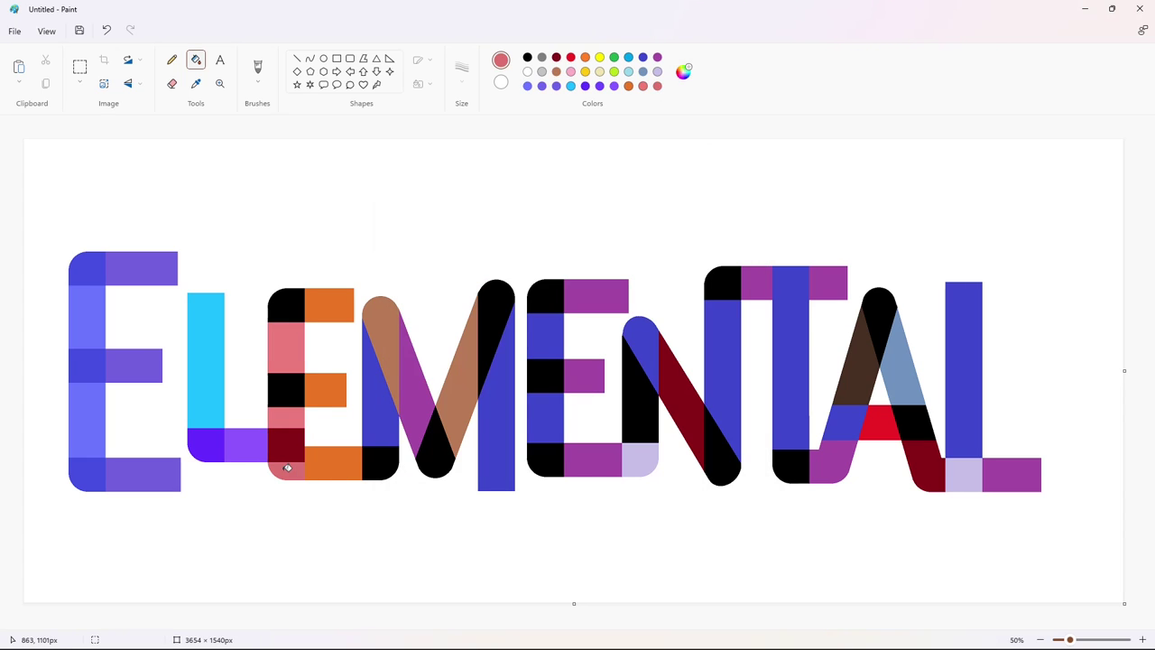
click(288, 418)
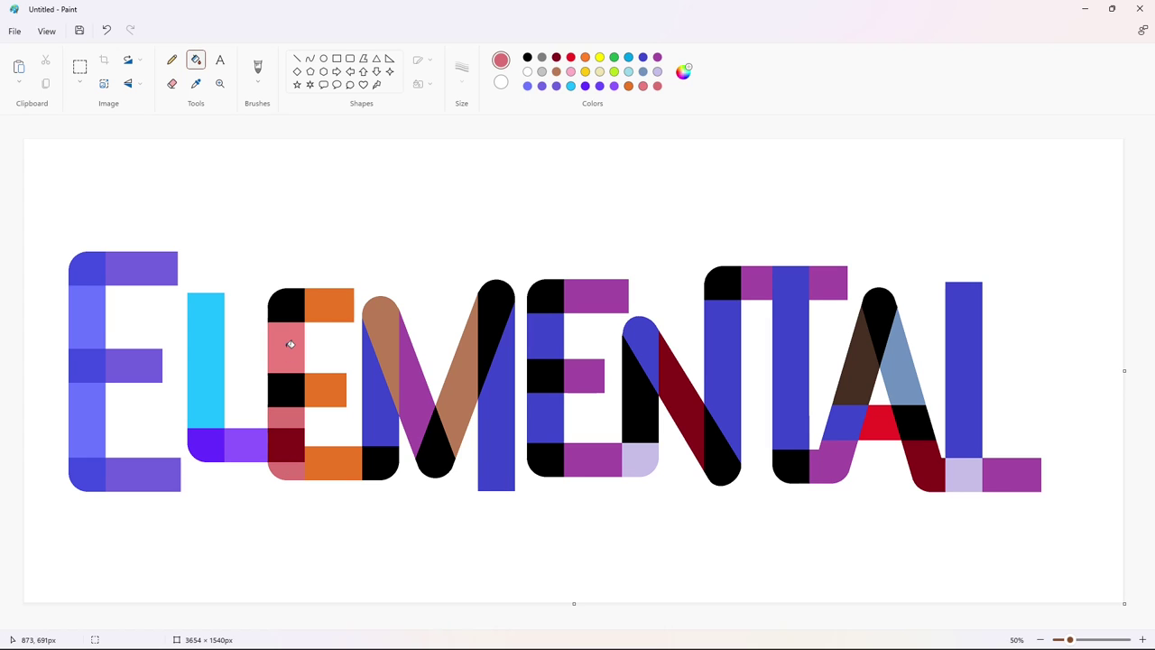
click(290, 344)
- Mix a darker crimson and fill the second E's top corner, middle joint and bottom corner with it
click(684, 74)
click(560, 251)
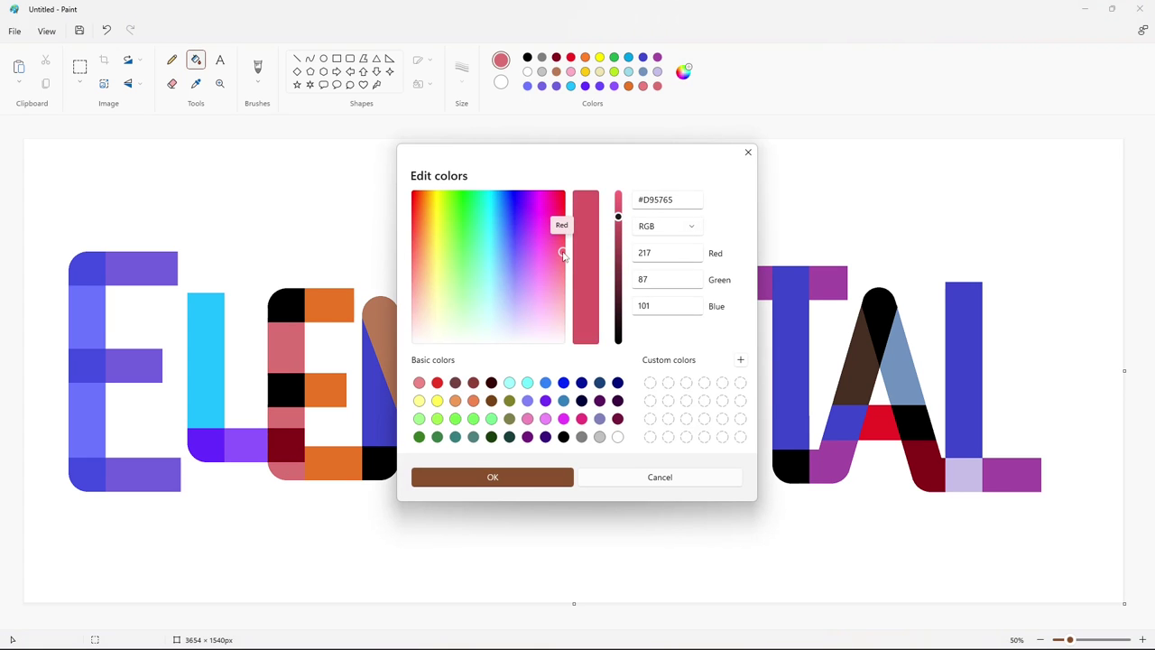
drag(618, 217, 618, 227)
click(493, 477)
click(291, 304)
click(287, 390)
click(287, 472)
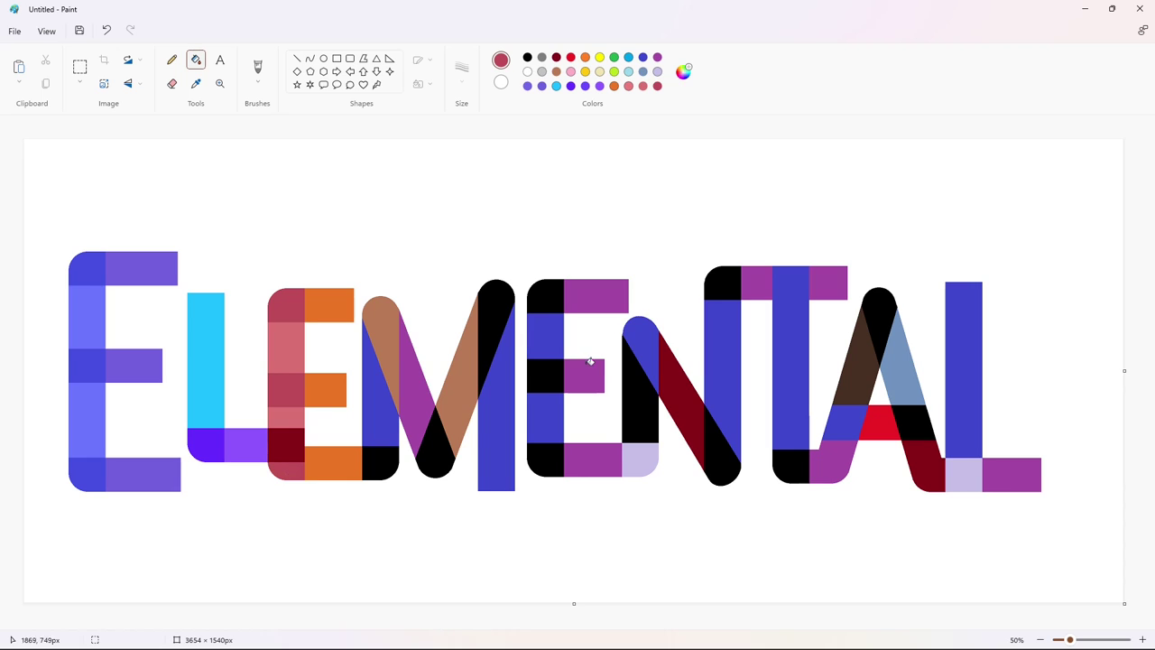
- Mix a deeper raspberry red and refill the three joints of the second E with it
click(684, 73)
drag(563, 251, 560, 243)
click(619, 237)
click(519, 470)
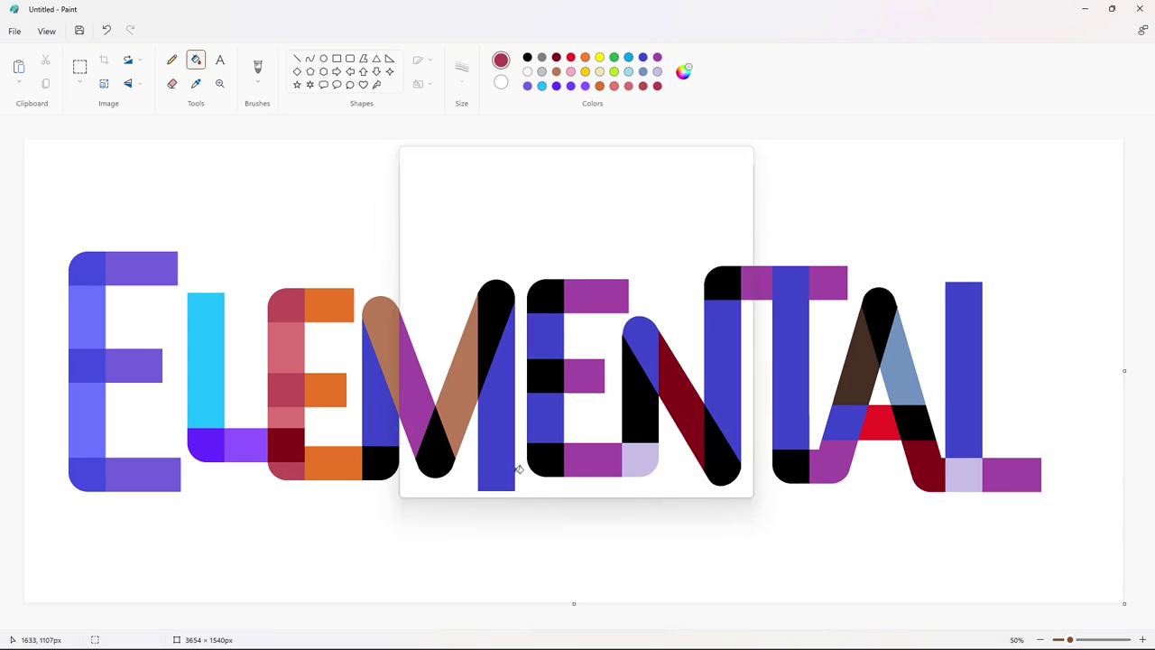
click(287, 305)
click(287, 388)
click(287, 470)
- Try light violet shades in the square where the first L's base crosses the second E's stem
click(584, 86)
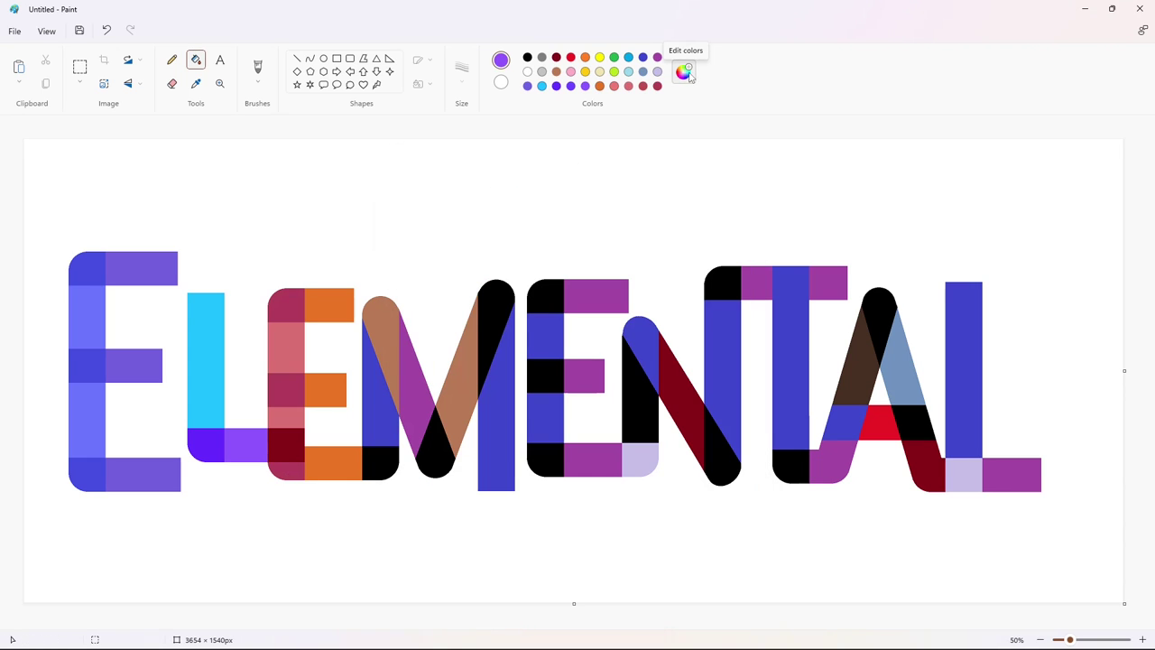
click(684, 72)
mouse_move(524, 243)
mouse_down()
mouse_move(518, 262)
mouse_move(523, 237)
mouse_up()
click(492, 476)
click(287, 444)
click(570, 85)
click(684, 72)
click(492, 476)
click(287, 444)
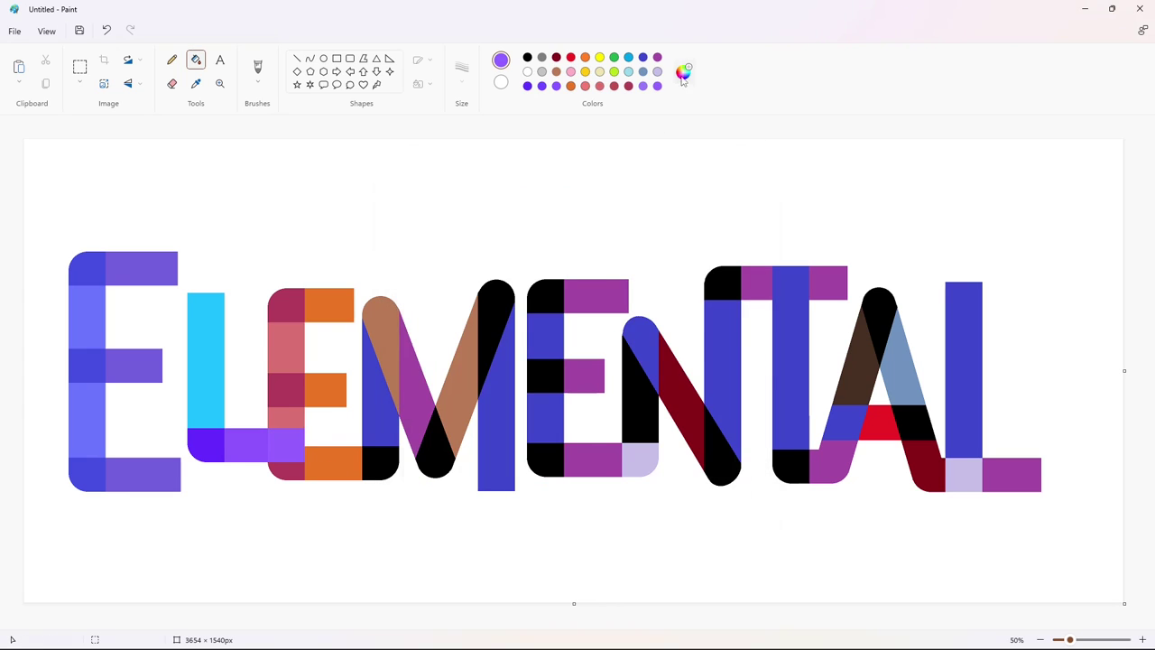
- Fill the square where the first L meets the second E lavender #CA6AFF and refill it a little darker
click(684, 74)
click(532, 257)
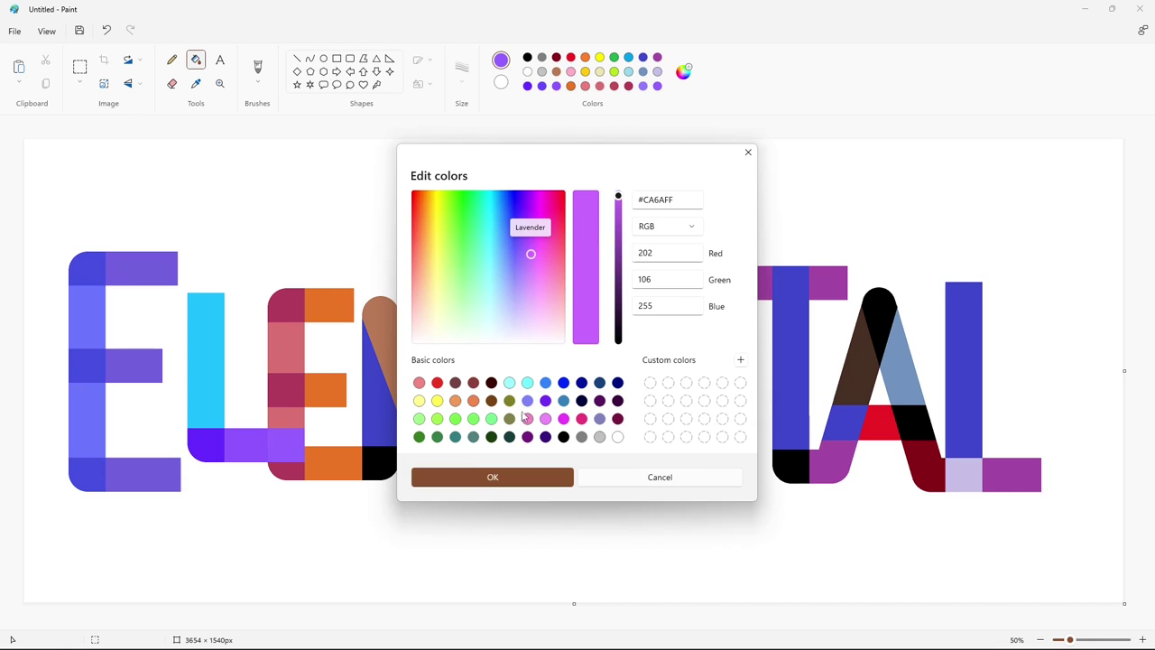
click(492, 476)
click(287, 444)
click(684, 72)
drag(619, 196, 618, 210)
click(446, 475)
click(287, 444)
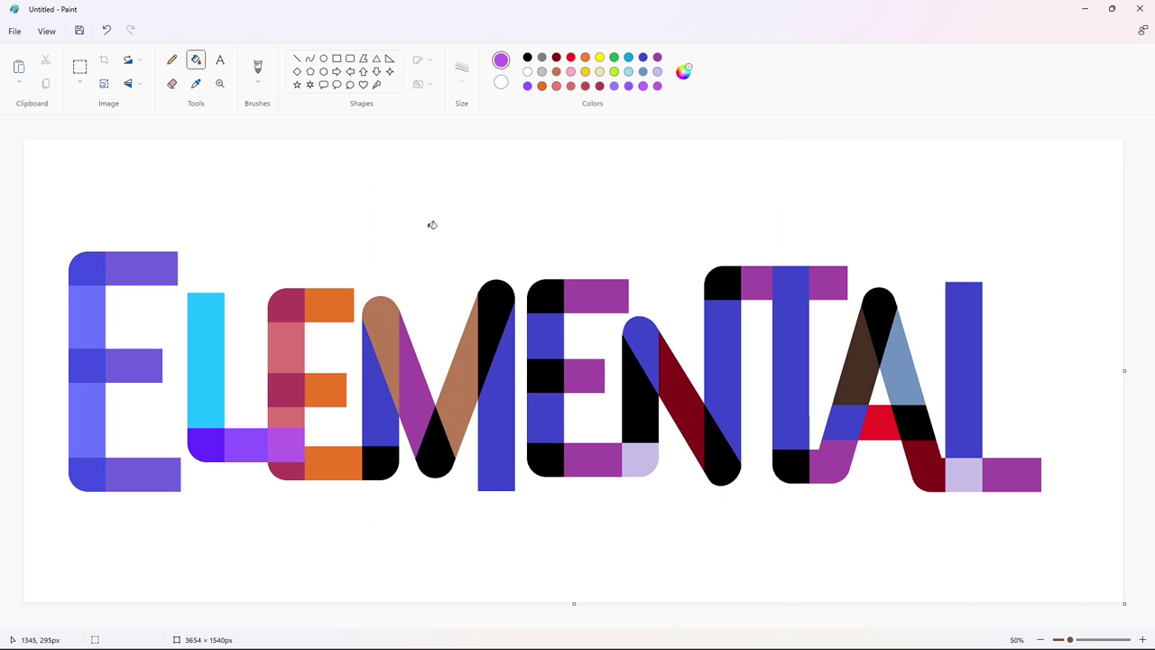
- Mix a golden yellow and fill the M's left stem with it
click(377, 420)
click(685, 72)
click(492, 477)
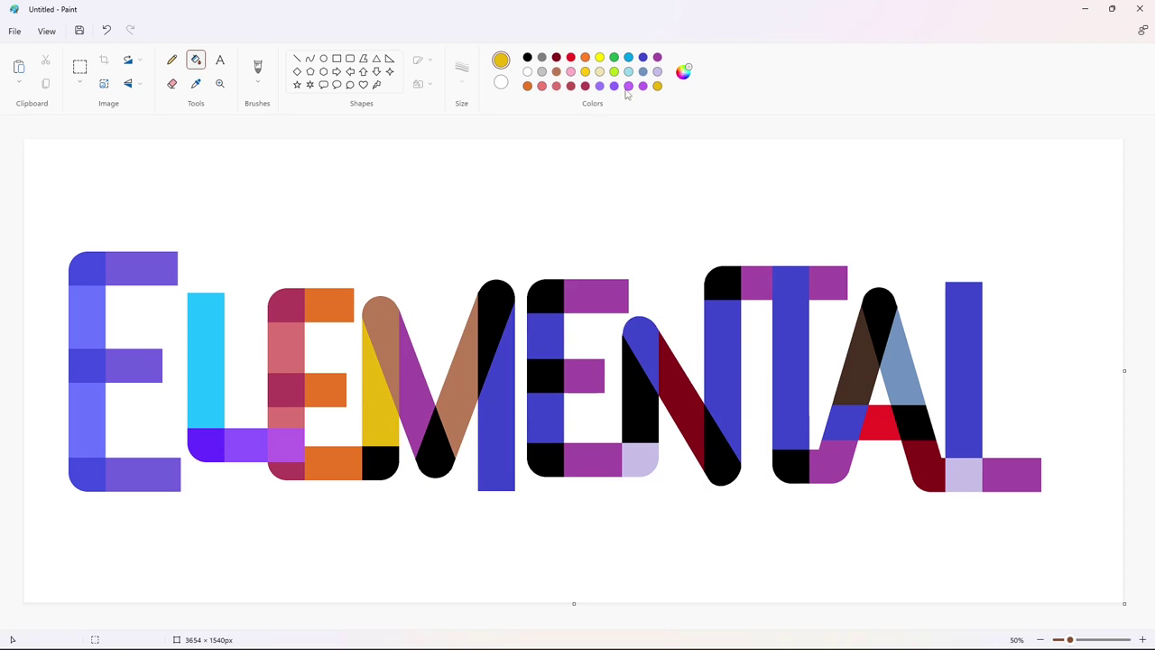
- Mix an orange-gold and fill the rounded black corner under the M's left stem with it
click(585, 58)
click(684, 73)
drag(423, 212, 431, 207)
drag(619, 196, 618, 204)
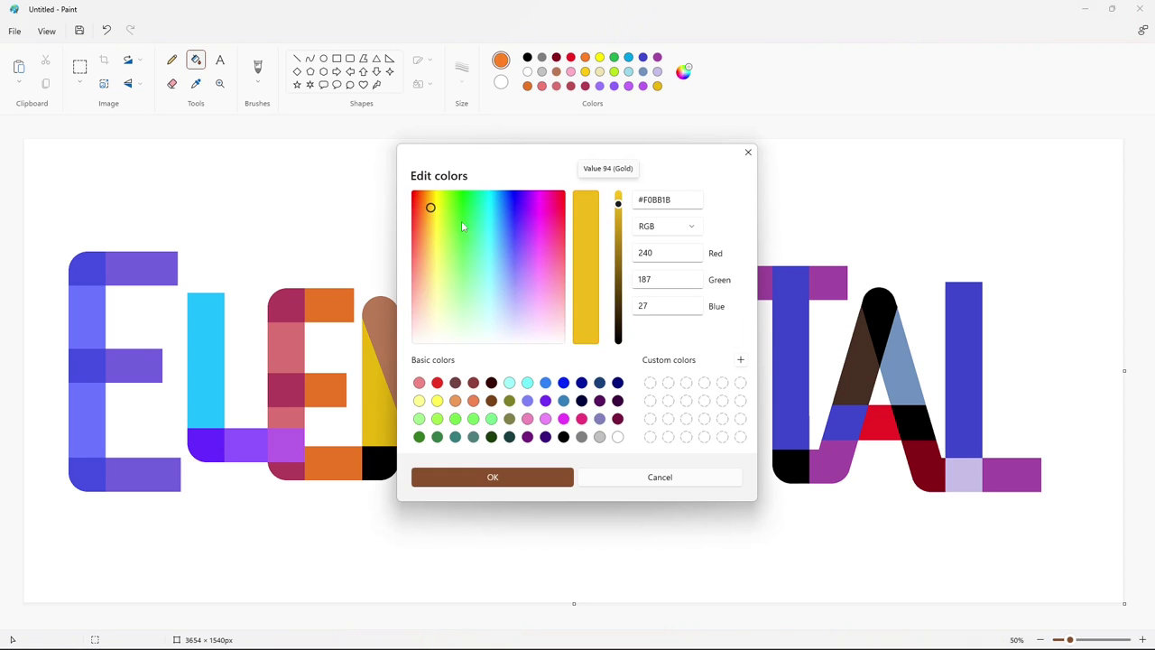
drag(430, 208, 426, 205)
click(498, 473)
click(383, 462)
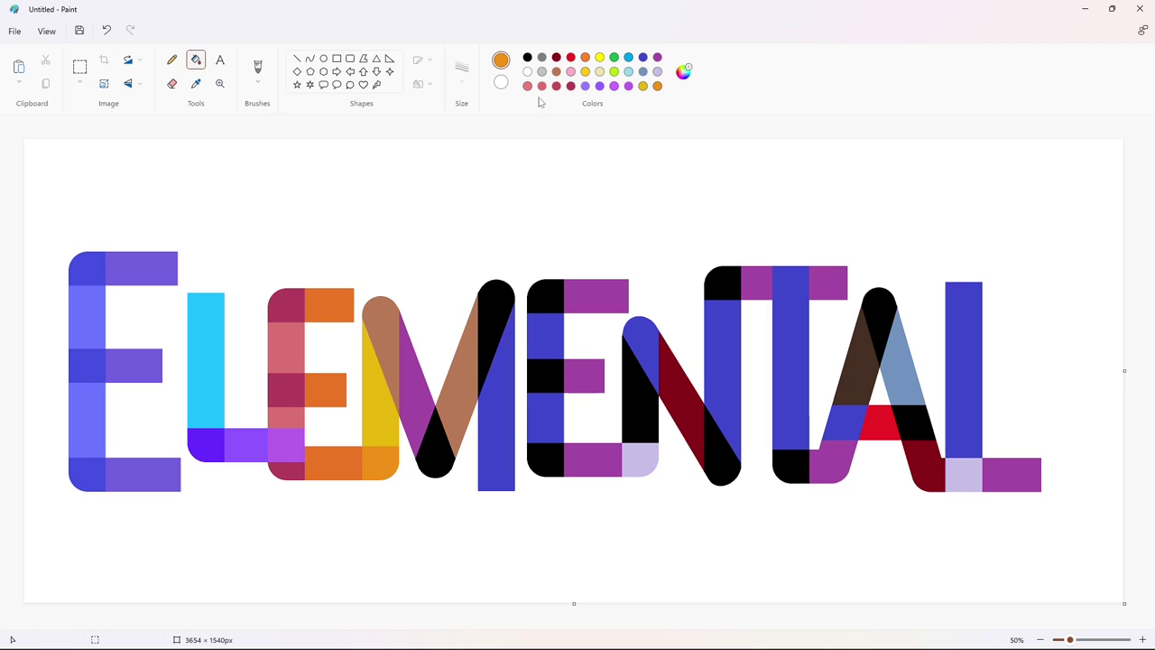
- Mix a dark orange and fill the overlap at the M's left rounded top with it
click(684, 72)
click(492, 476)
click(396, 338)
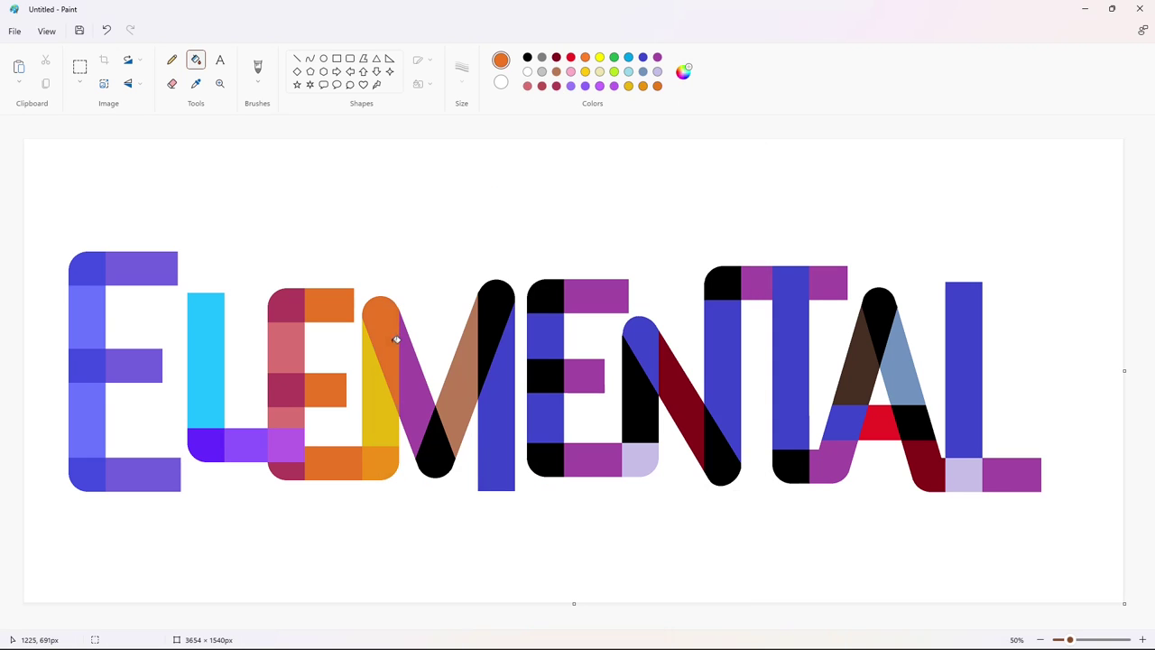
- Mix a light orange and fill the purple part of the M's first diagonal with it
click(527, 86)
click(408, 398)
click(684, 72)
click(425, 251)
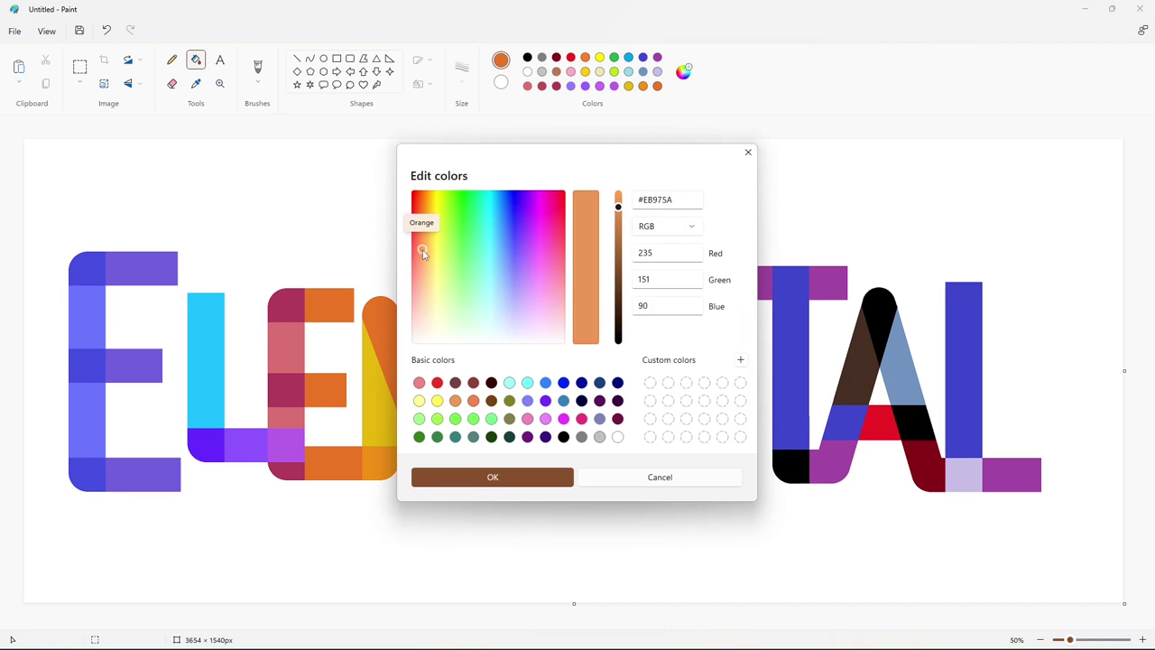
click(464, 475)
click(417, 392)
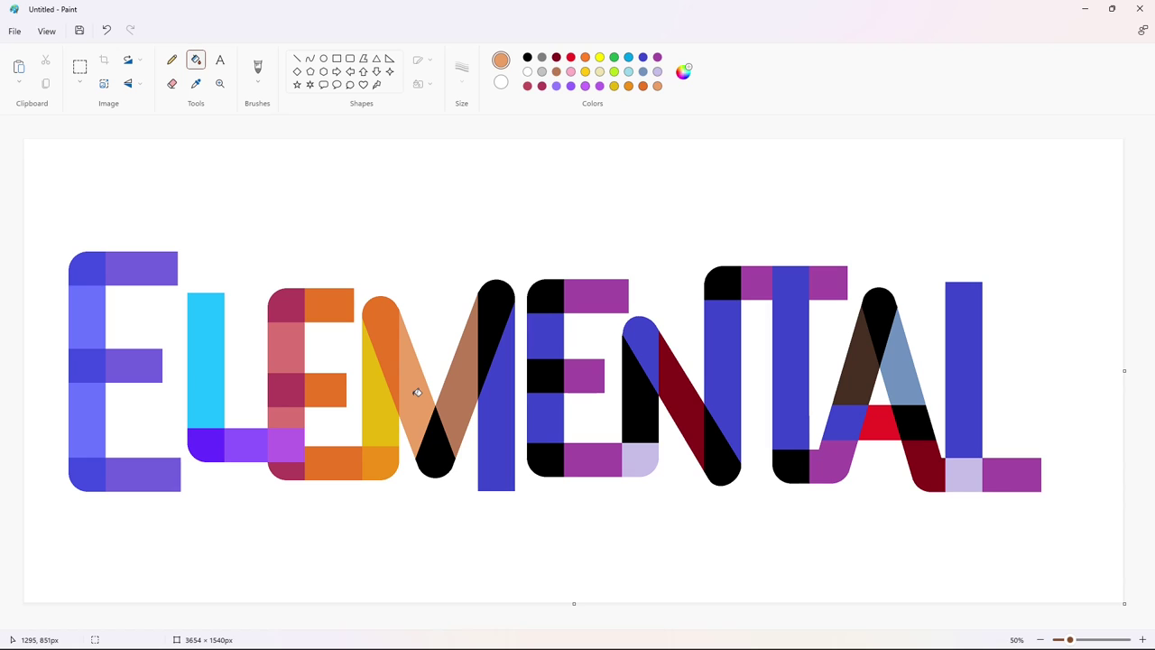
- Fill the overlap at the M's right rounded top with a muted red and refill it in a deeper red
double_click(571, 57)
drag(562, 209, 564, 232)
drag(618, 205, 620, 219)
click(493, 476)
click(498, 308)
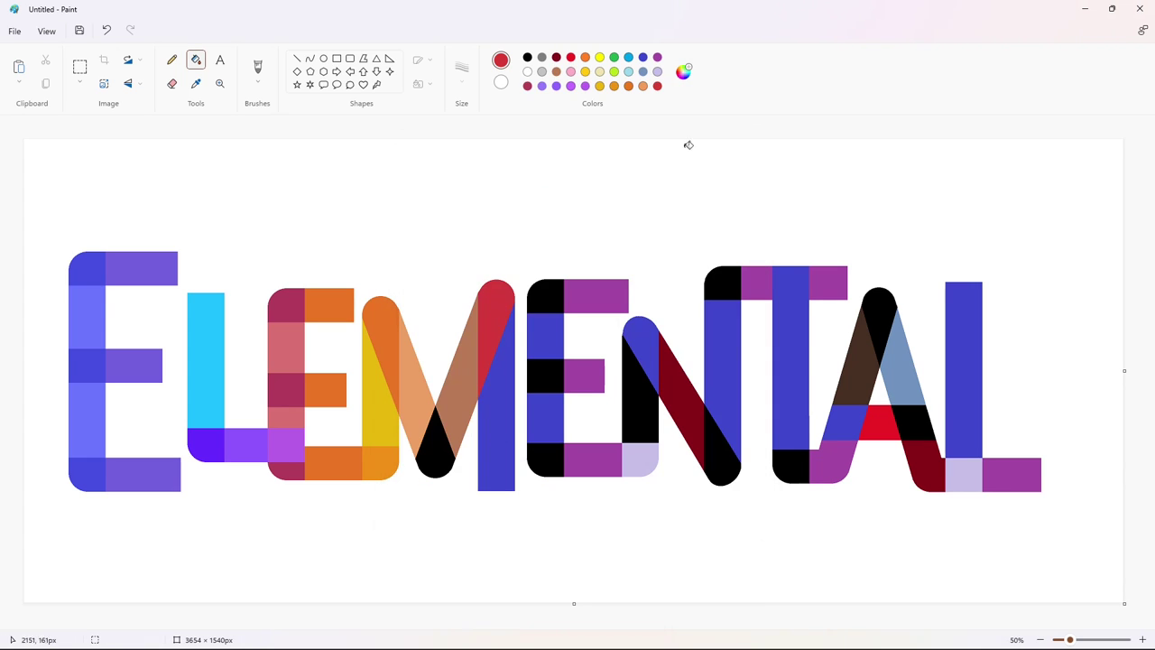
click(684, 72)
click(492, 476)
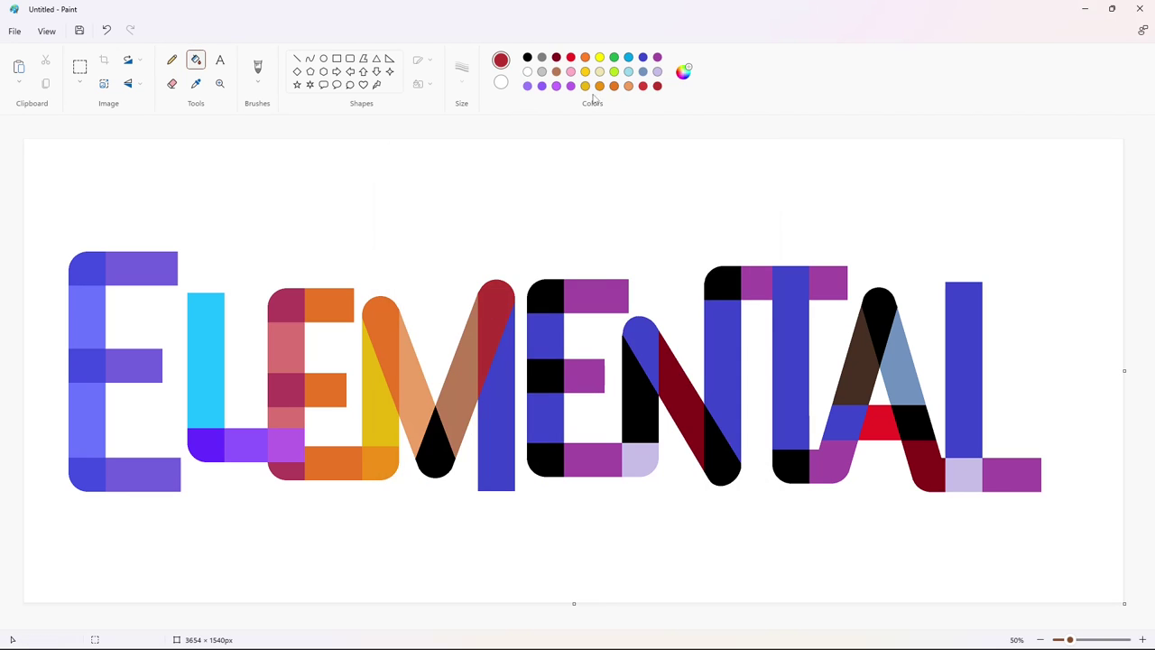
- Mix a vivid purple and fill the M's second diagonal with it
double_click(570, 71)
mouse_move(553, 293)
mouse_down()
mouse_move(547, 265)
mouse_move(561, 243)
mouse_move(534, 232)
mouse_up()
click(619, 215)
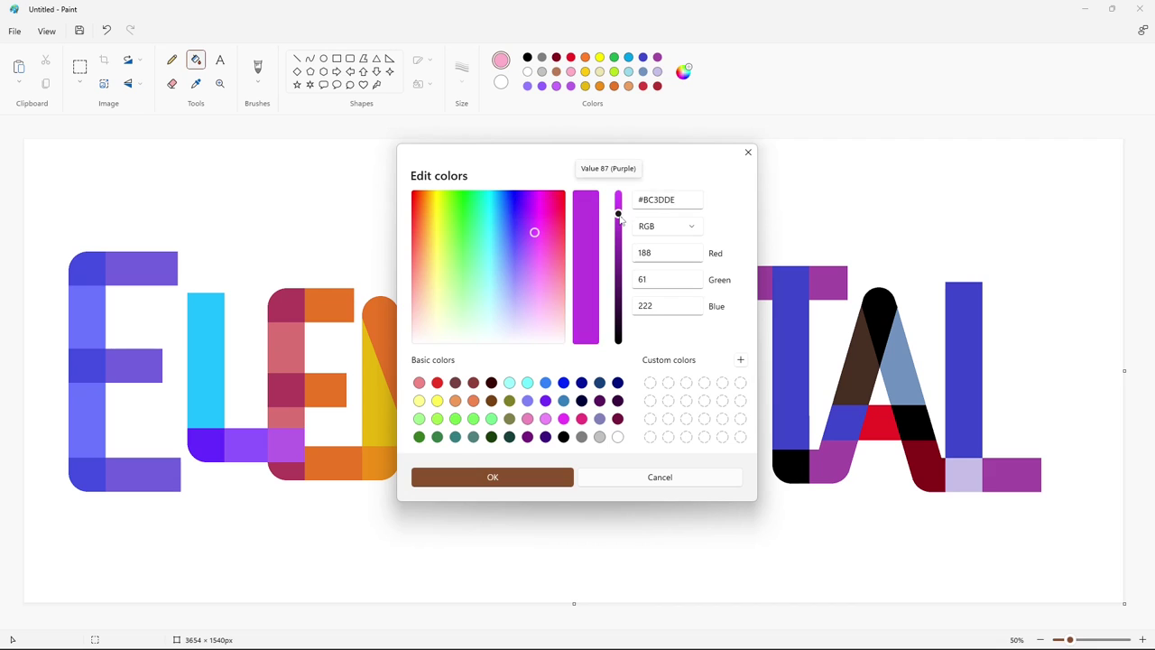
click(493, 476)
click(461, 415)
double_click(575, 77)
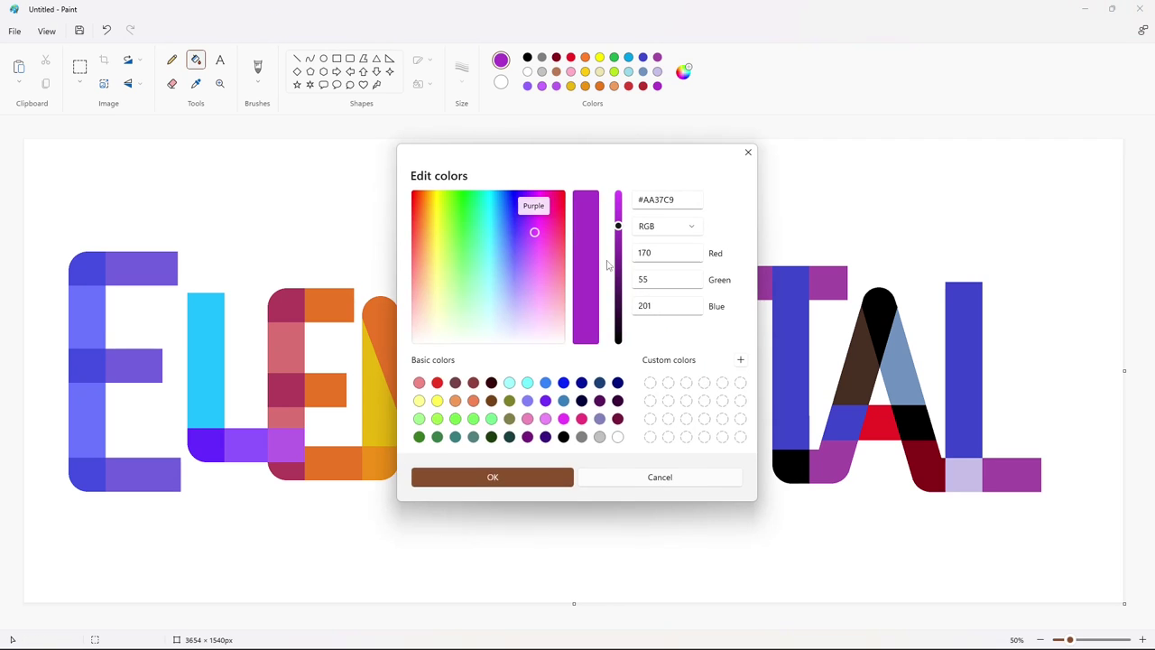
click(749, 153)
- Mix a dark pink for the black rounded overlap at the M's base, and fill the M's right stem with crimson
double_click(570, 73)
mouse_move(554, 271)
mouse_down()
mouse_move(565, 228)
mouse_move(559, 254)
mouse_move(554, 244)
mouse_up()
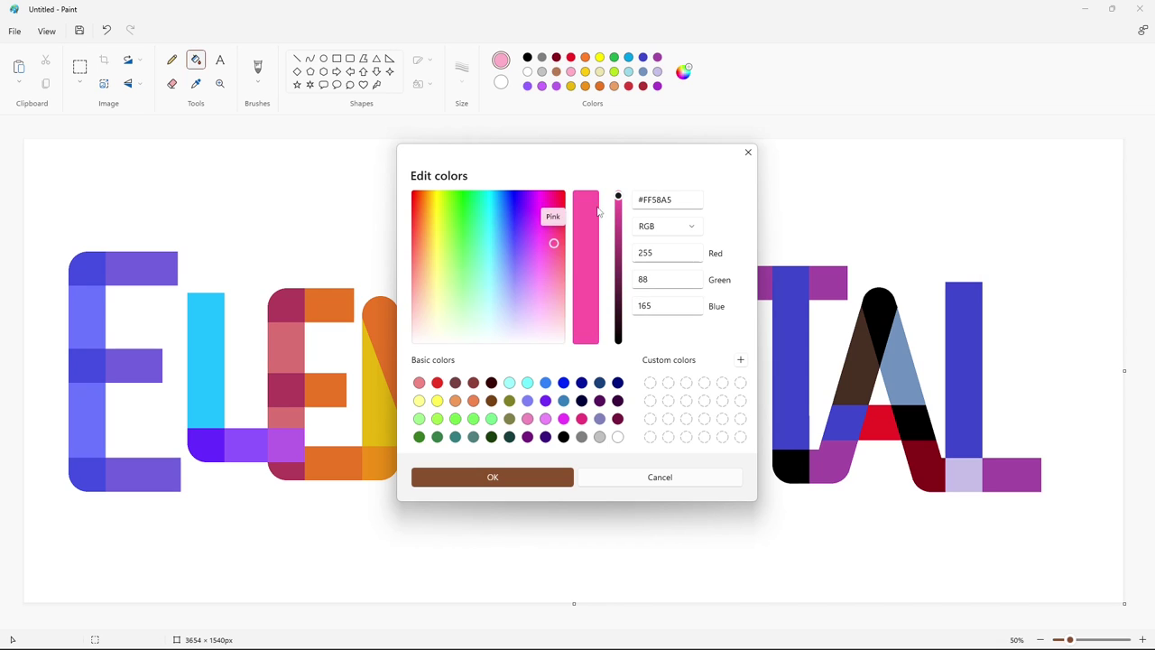
drag(618, 196, 619, 227)
click(551, 479)
click(436, 453)
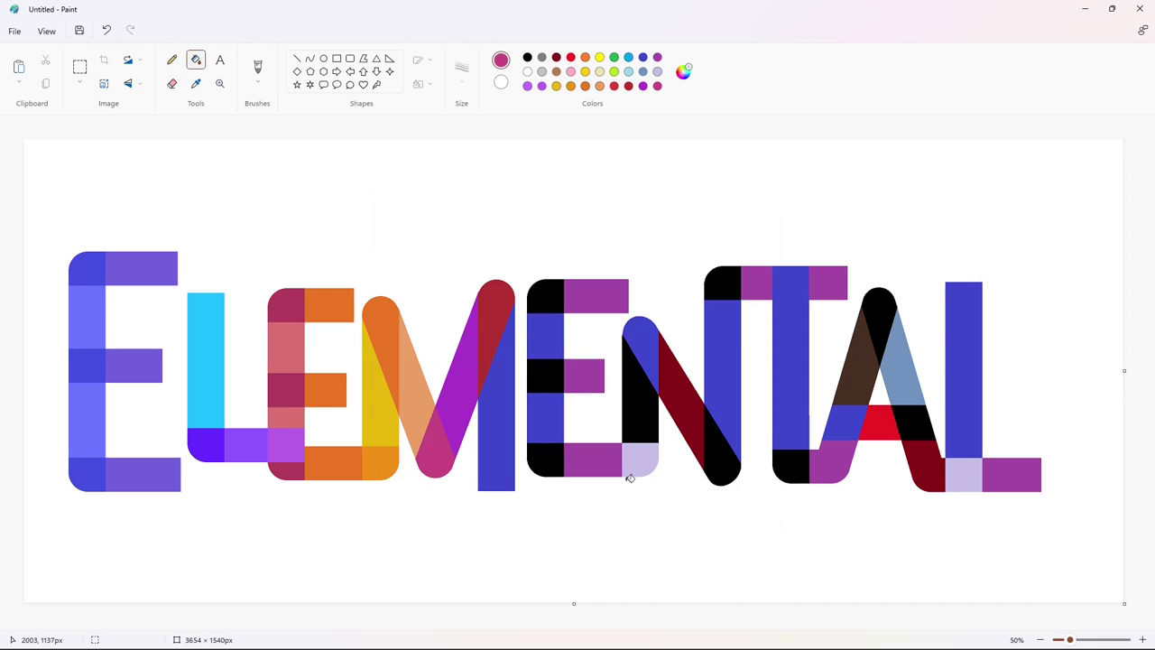
click(615, 88)
click(503, 403)
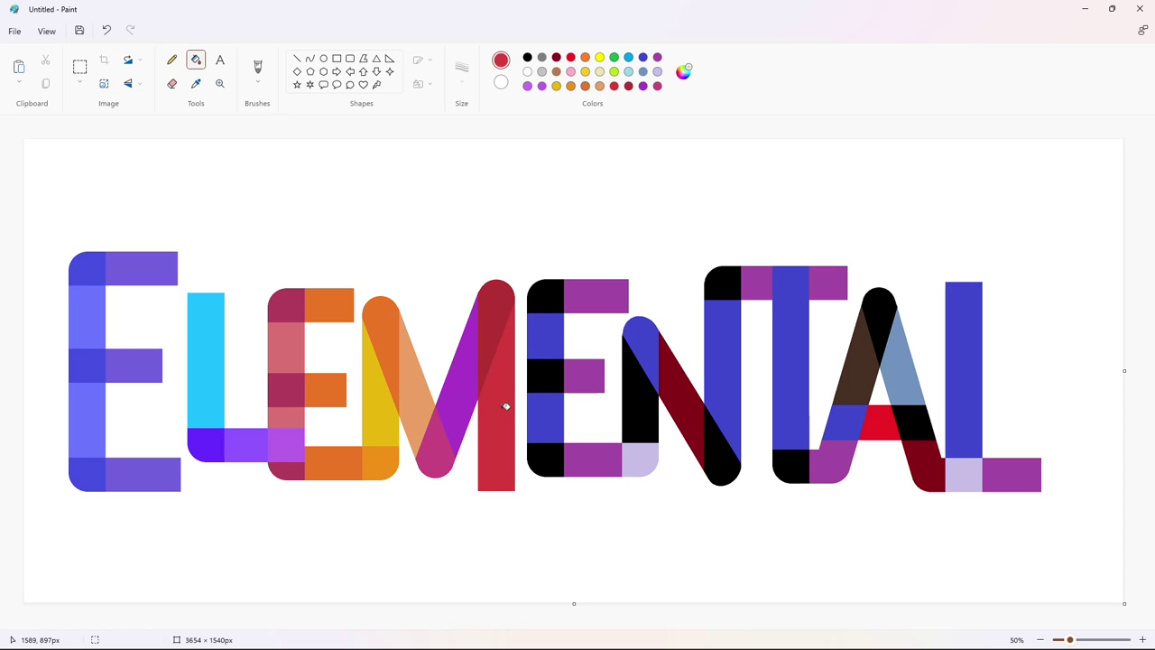
- Try a brighter red fill on the M's right stem and restore the crimson
click(685, 74)
drag(619, 220, 618, 195)
click(545, 477)
click(500, 418)
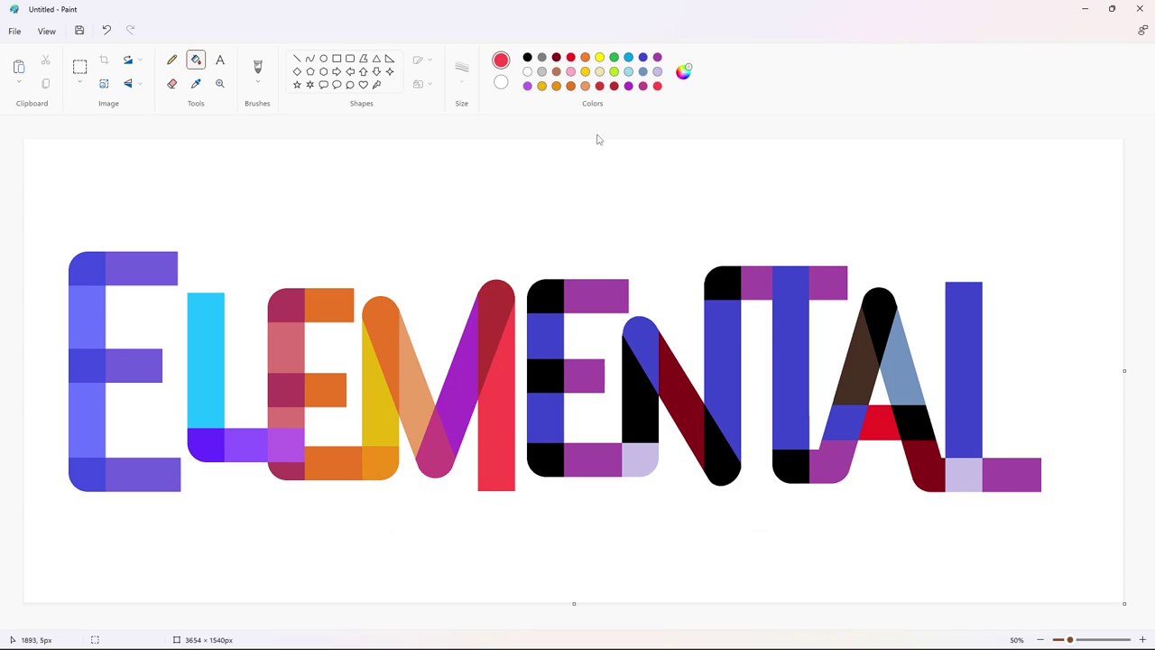
click(502, 375)
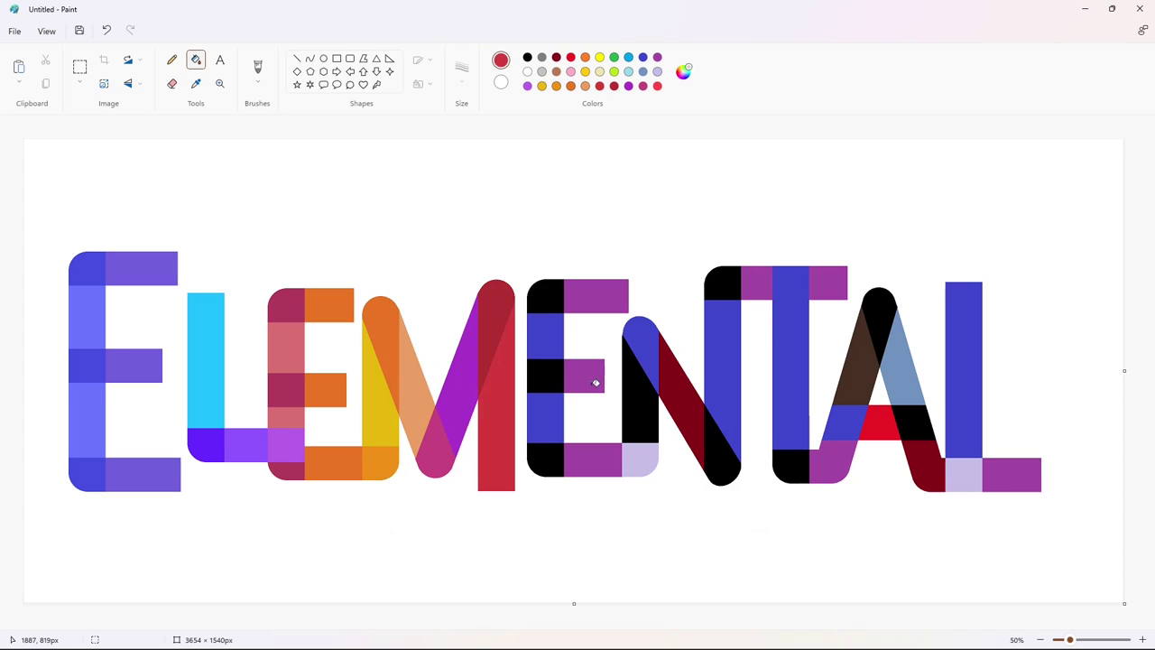
- Mix the grey-green #6A755F and fill the three black stem overlaps of the E after the M with it
click(614, 72)
click(683, 71)
mouse_move(510, 231)
mouse_down()
mouse_move(460, 282)
mouse_move(438, 246)
mouse_move(460, 322)
mouse_move(450, 315)
mouse_up()
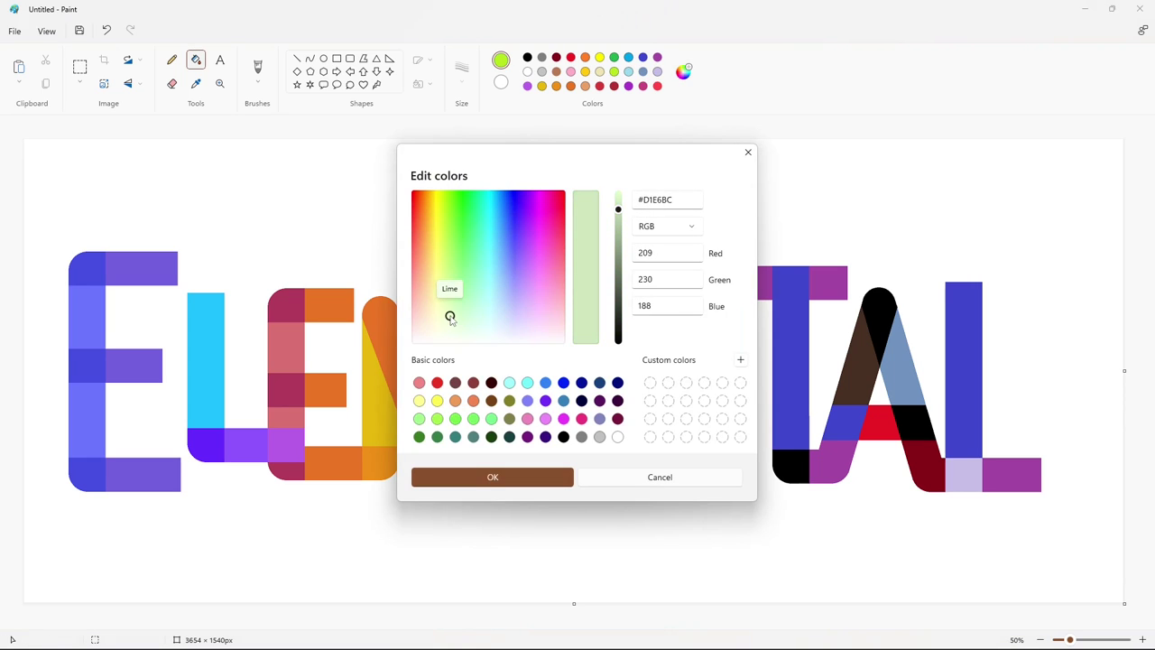
drag(618, 213, 619, 271)
drag(620, 268, 620, 273)
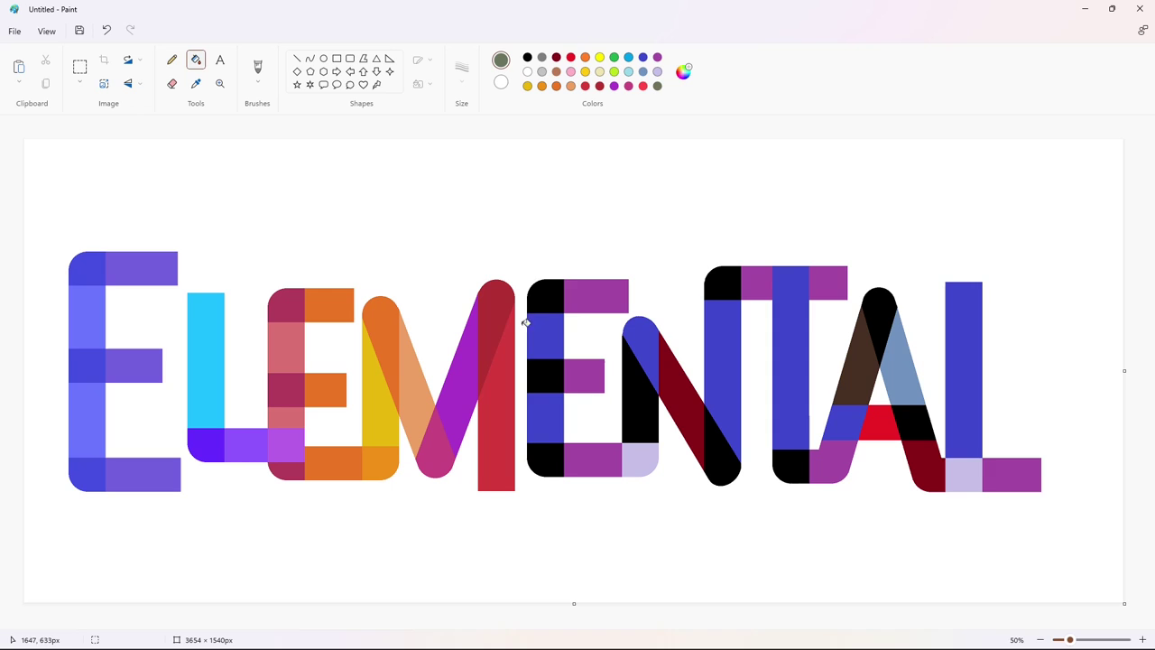
click(546, 296)
click(546, 375)
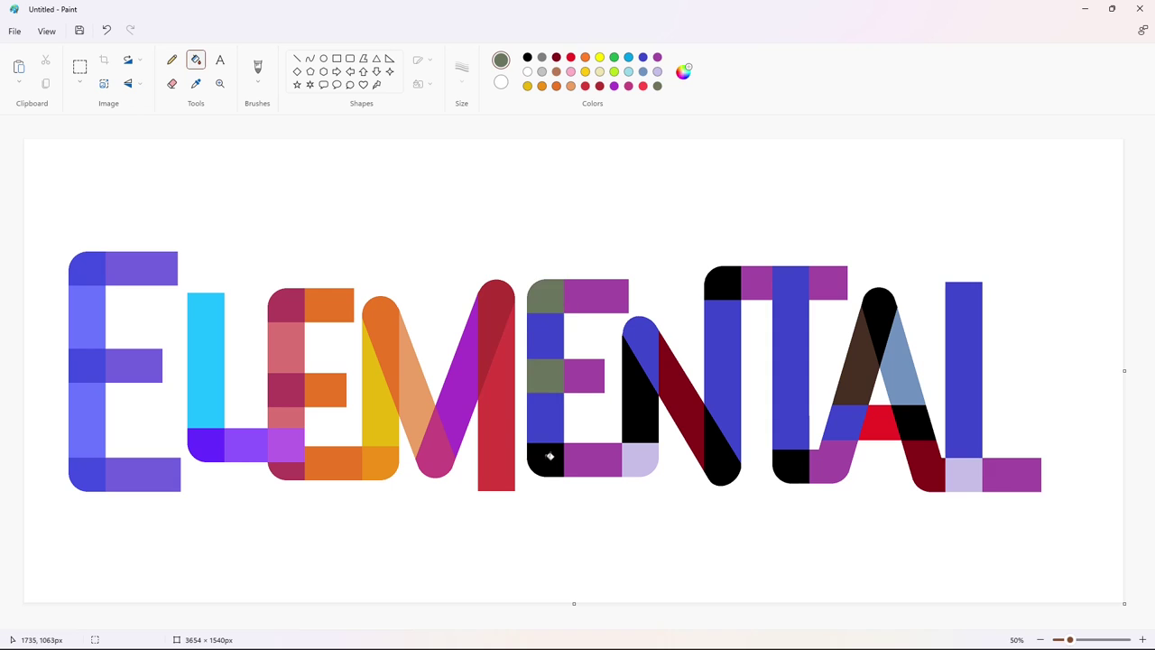
click(547, 460)
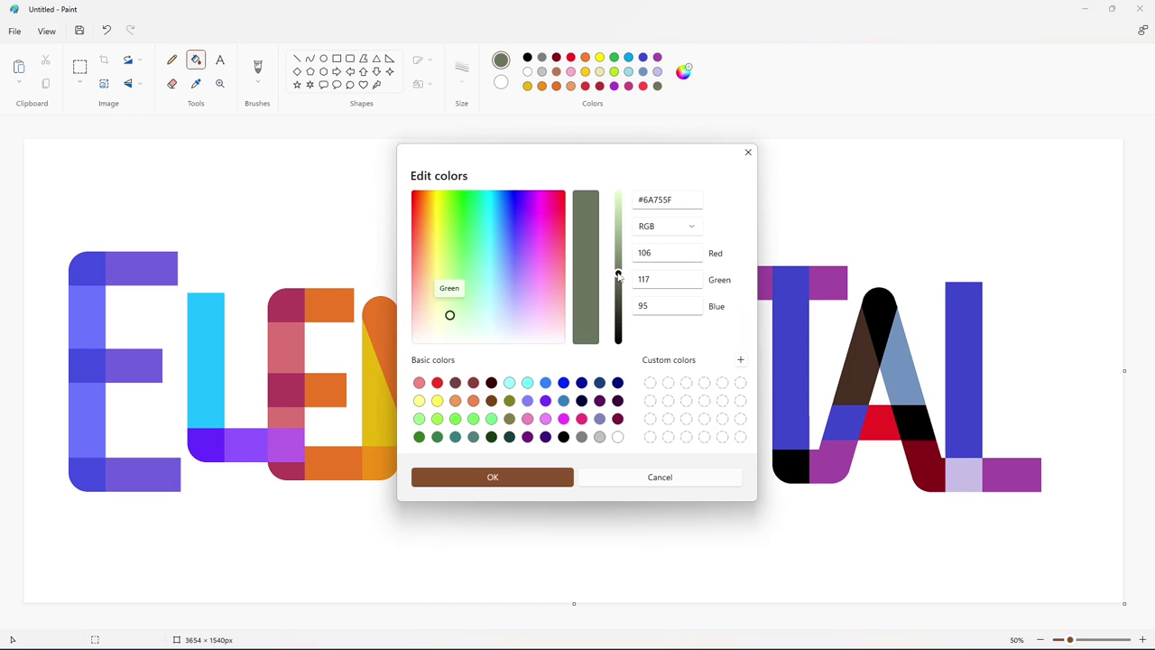
- Fill the three purple arms of the E after the M with a lighter grey-green and its overlap with the N in #6A755F
drag(619, 273, 619, 250)
click(493, 477)
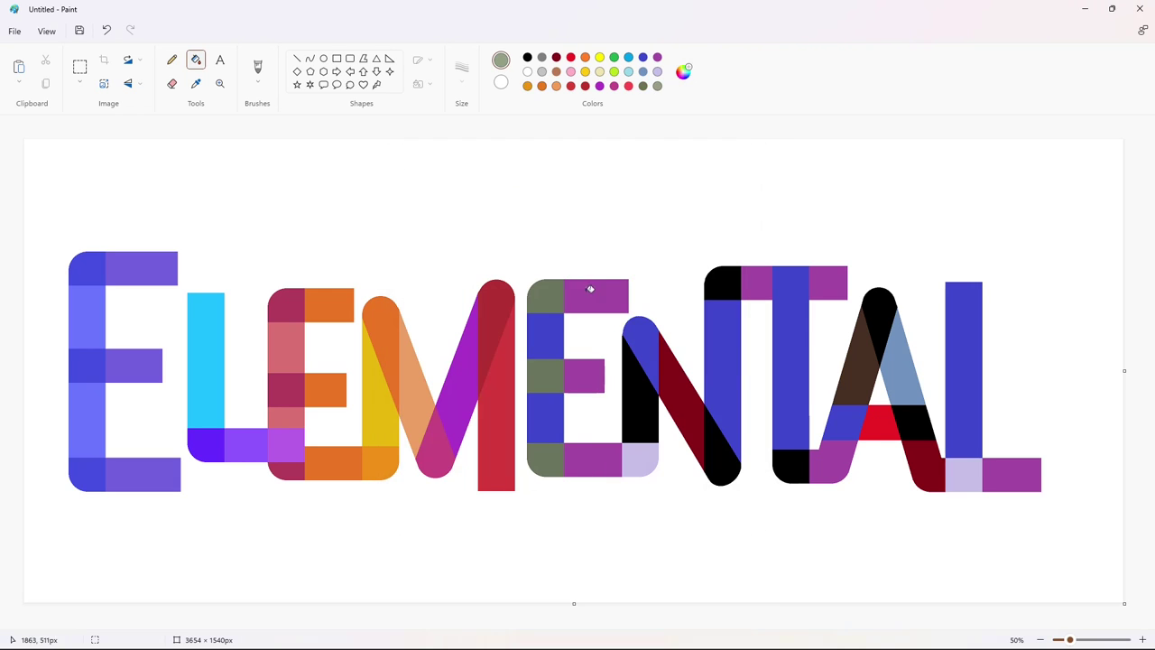
click(591, 290)
click(584, 375)
click(590, 456)
click(642, 87)
click(640, 459)
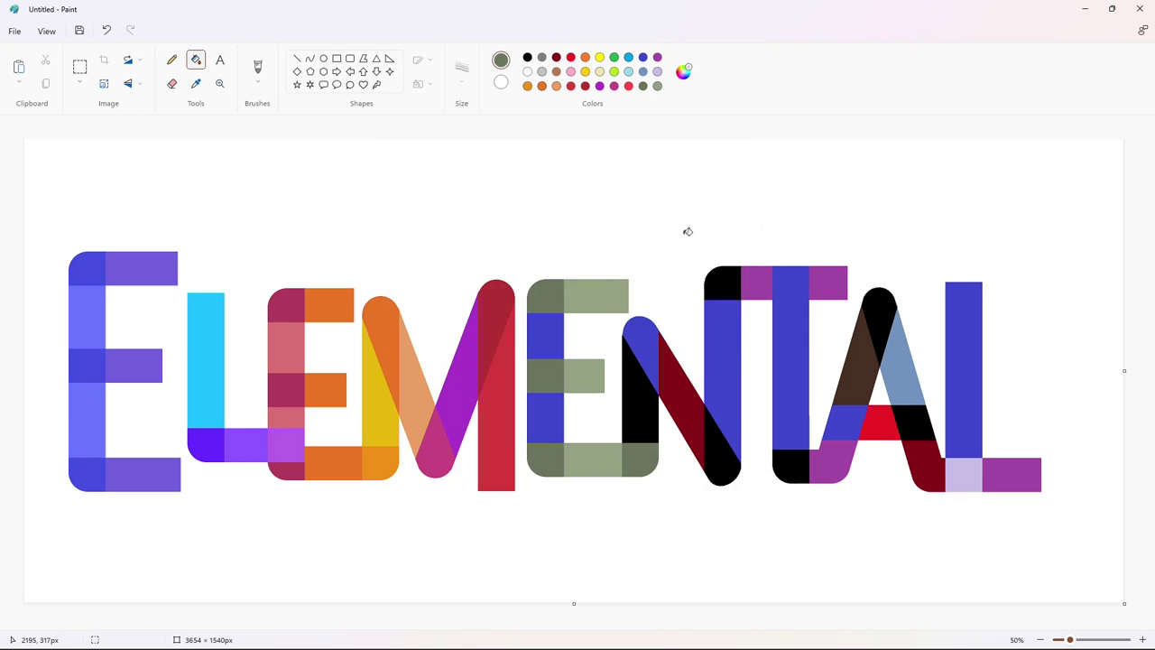
- Darken the grey-green to #484F40 and fill the N's diagonal with it
click(683, 72)
drag(619, 271, 619, 297)
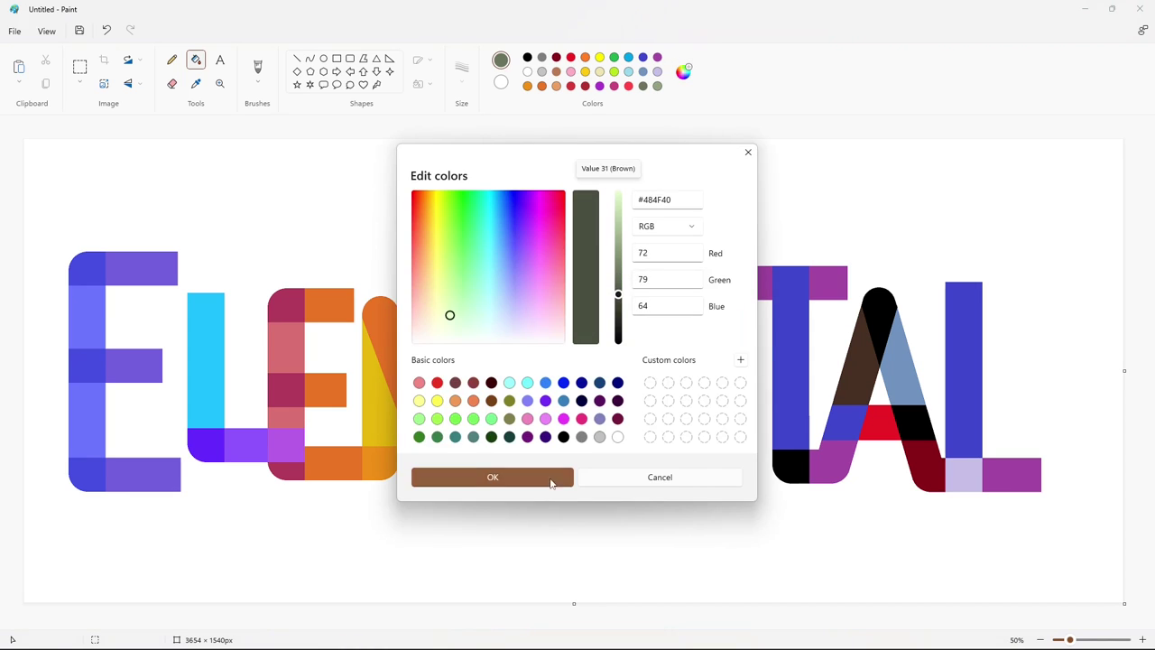
click(551, 477)
click(683, 399)
- Mix a dark green and fill the overlap at the N's rounded top with it
click(615, 58)
click(683, 72)
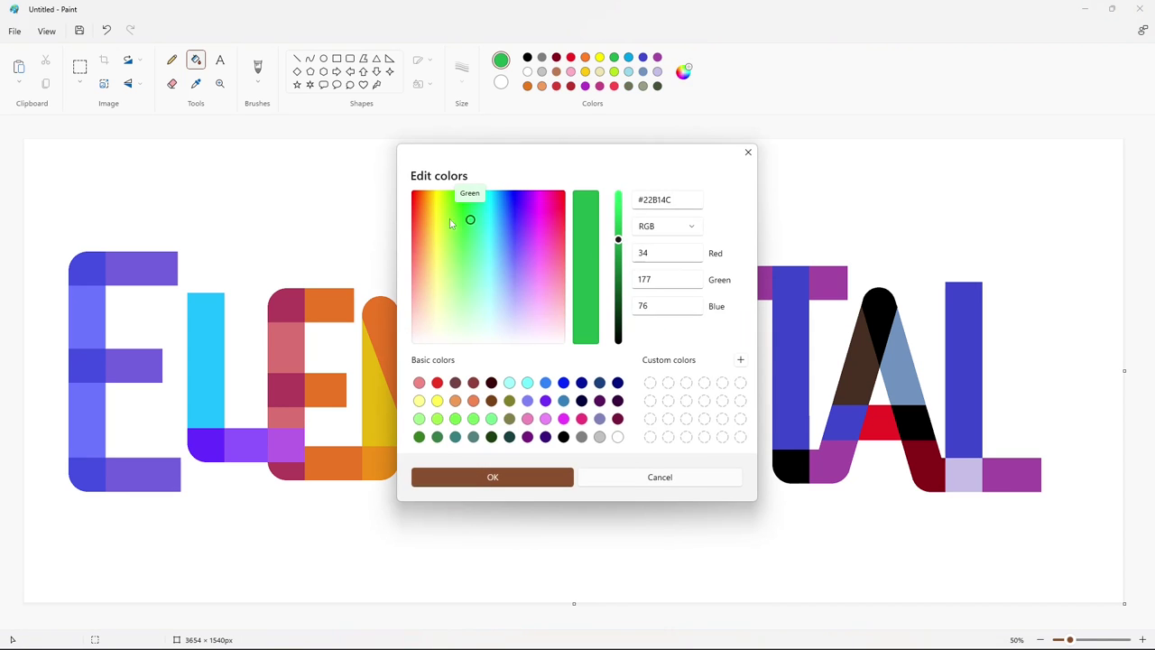
drag(451, 223, 473, 231)
key(Return)
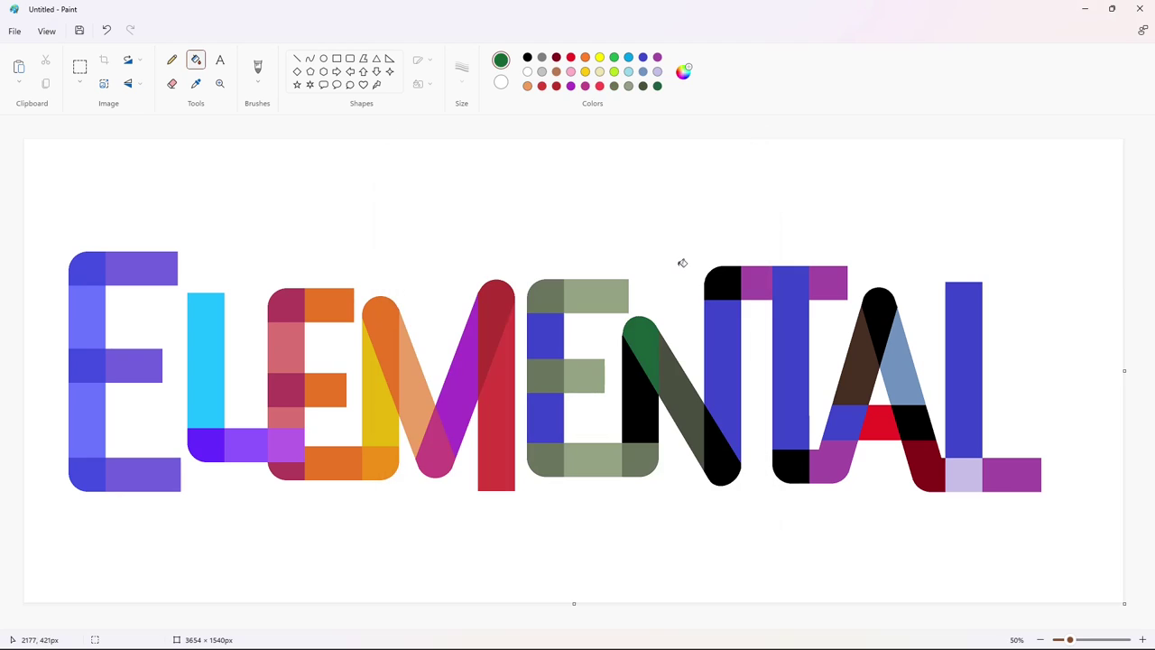
- Mix the khaki brown #A19675 and fill both blue stem sections of the E after the M with it
click(683, 71)
click(430, 301)
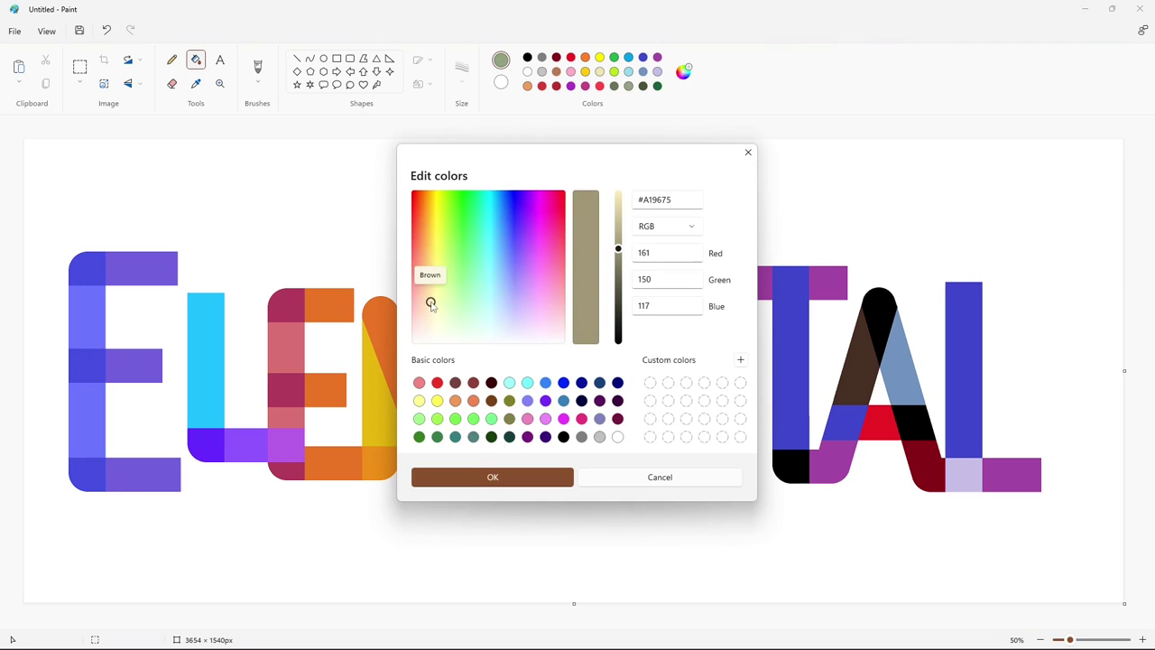
key(Return)
click(546, 334)
click(546, 417)
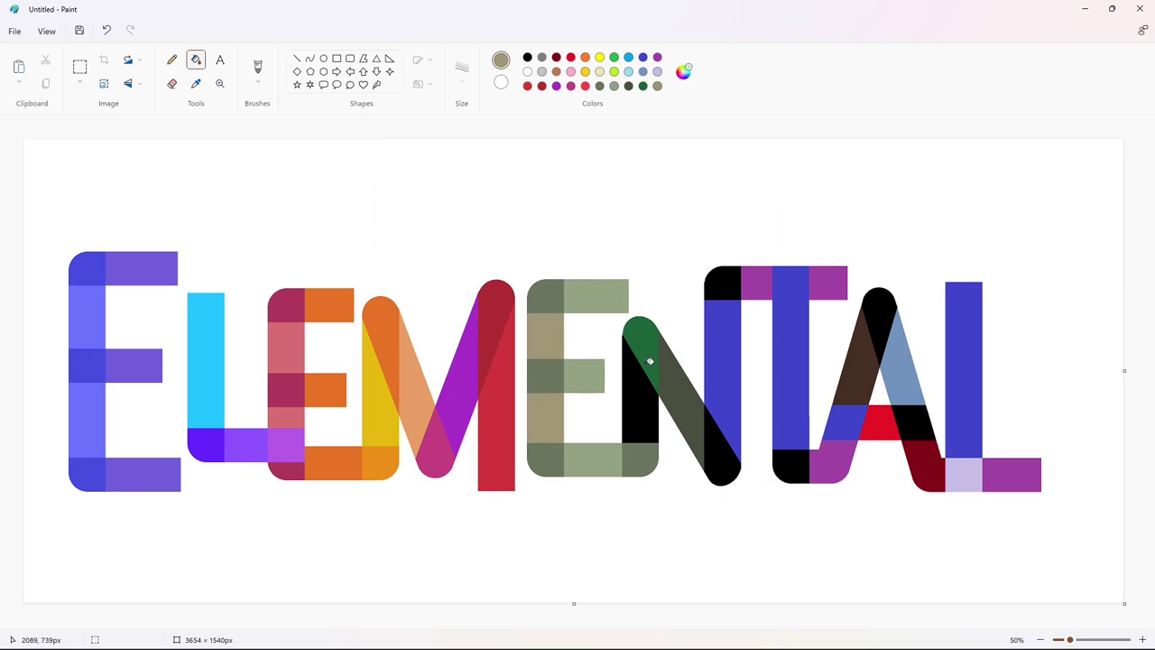
- Mix the teal #65B8AA and fill the N's left stem and the black overlap at its rounded base with it
click(629, 72)
click(683, 71)
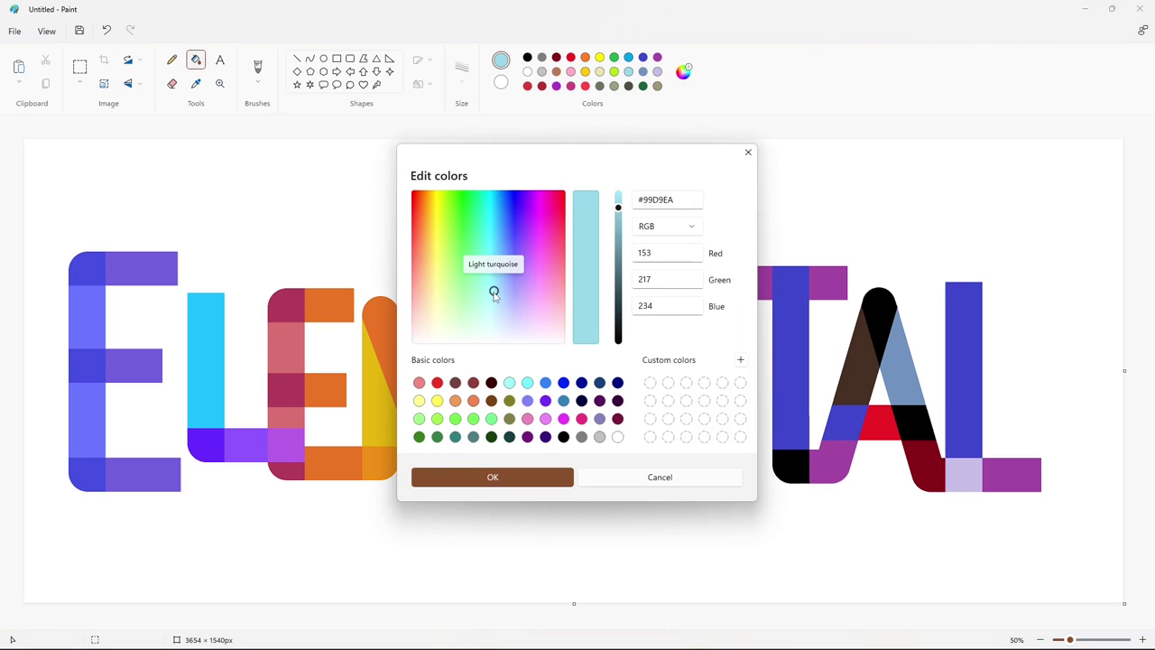
mouse_move(492, 288)
mouse_down()
mouse_move(498, 280)
mouse_move(490, 299)
mouse_move(478, 283)
mouse_move(478, 252)
mouse_move(480, 291)
mouse_move(477, 277)
mouse_up()
drag(618, 207, 621, 241)
drag(478, 280, 482, 249)
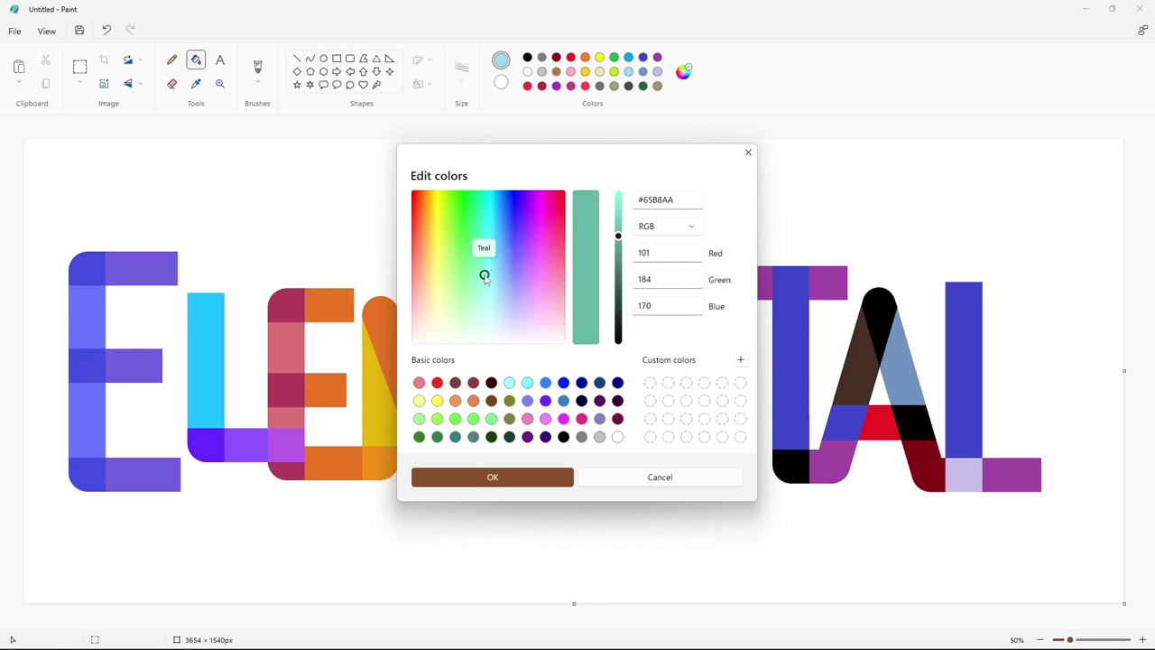
click(533, 477)
click(635, 418)
click(730, 472)
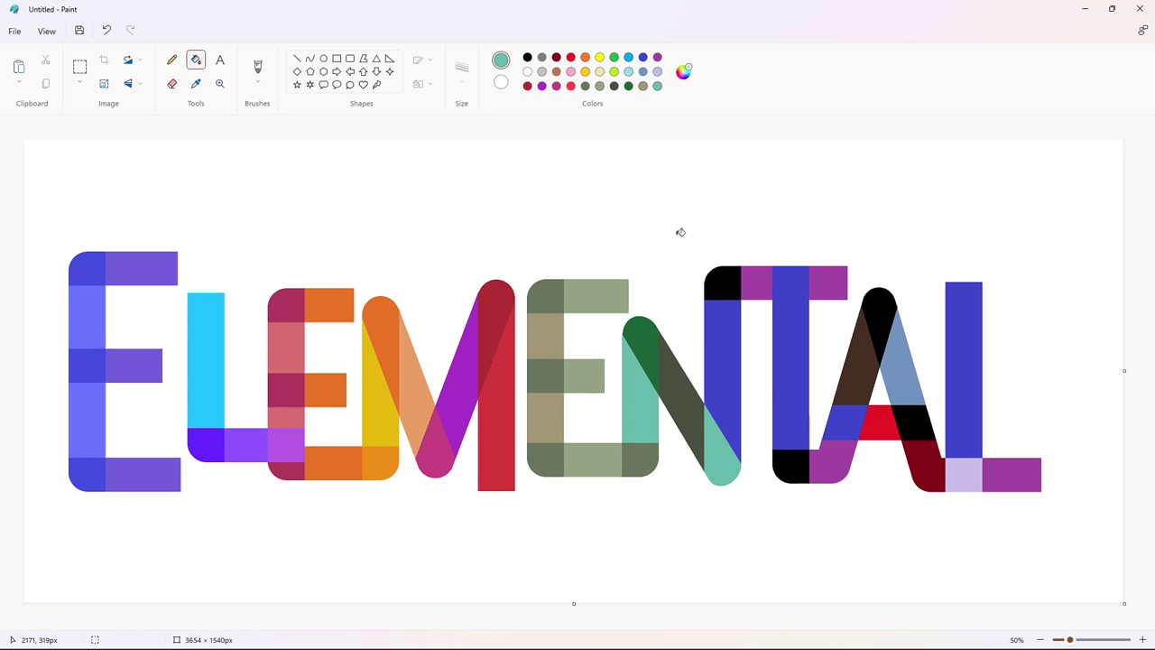
- Mix a greener medium grey-green and refill the N's diagonal with it
click(613, 86)
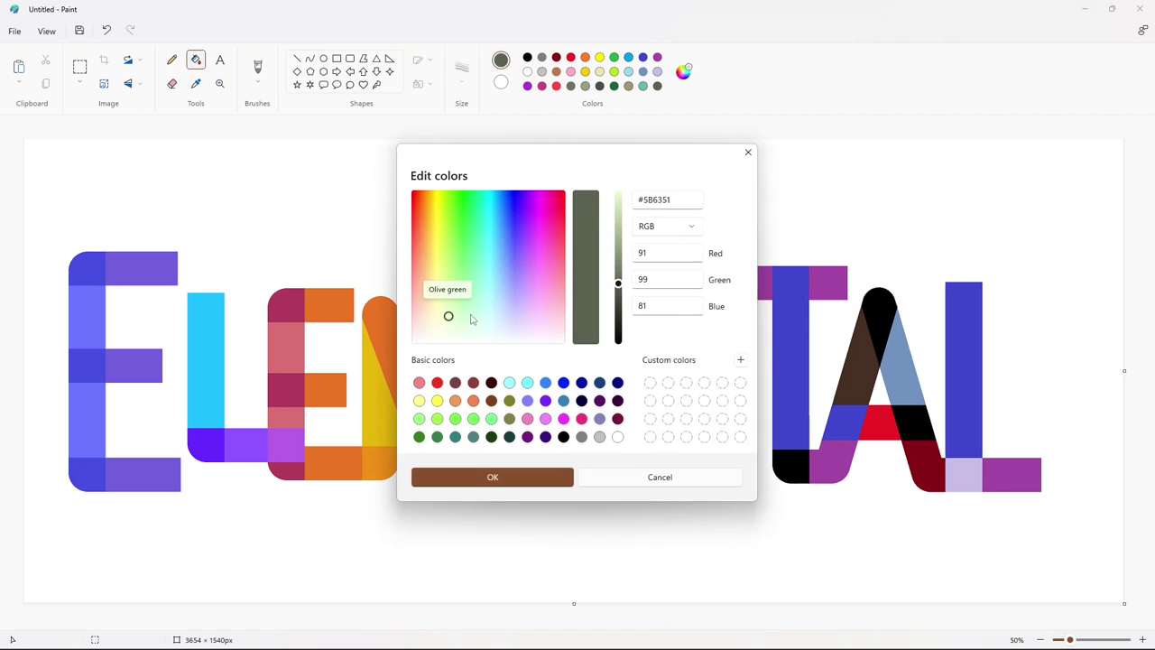
drag(454, 318, 465, 313)
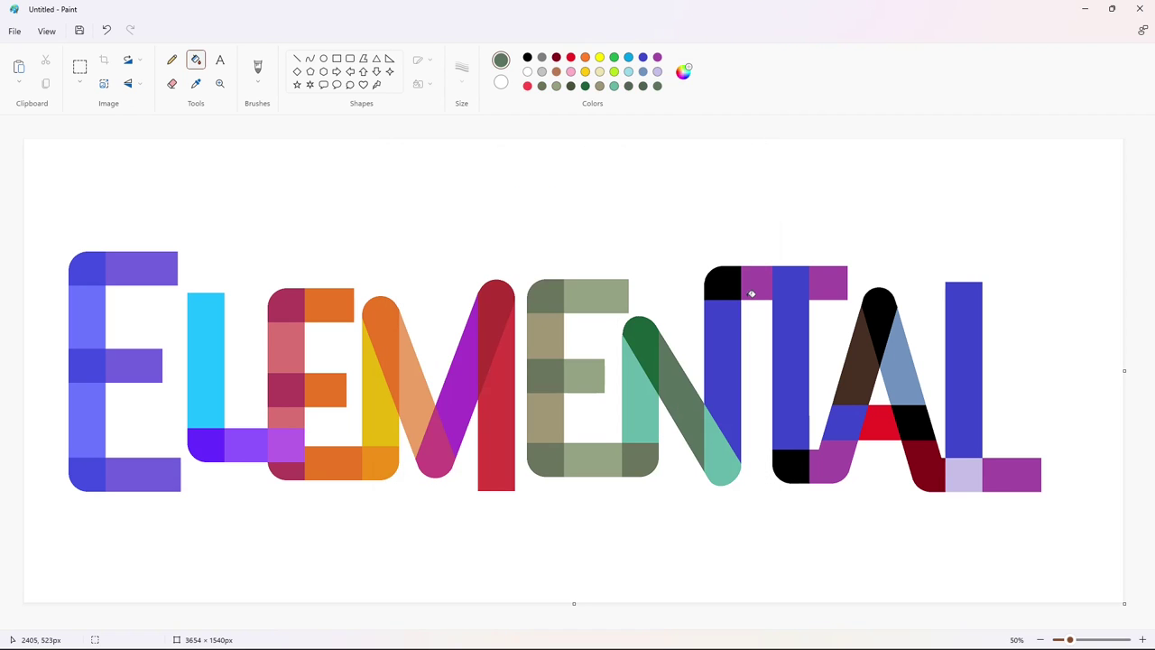
- Fill the two purple sections of the T's crossbar with light turquoise #99D9EA
click(629, 71)
click(761, 281)
click(832, 281)
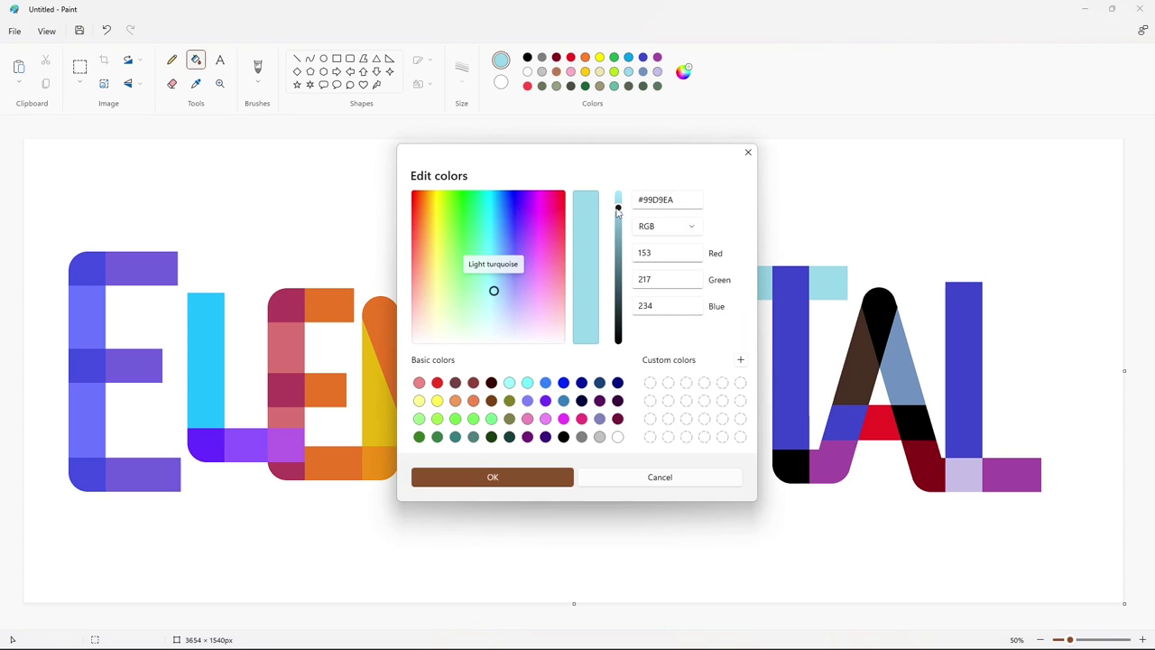
click(683, 72)
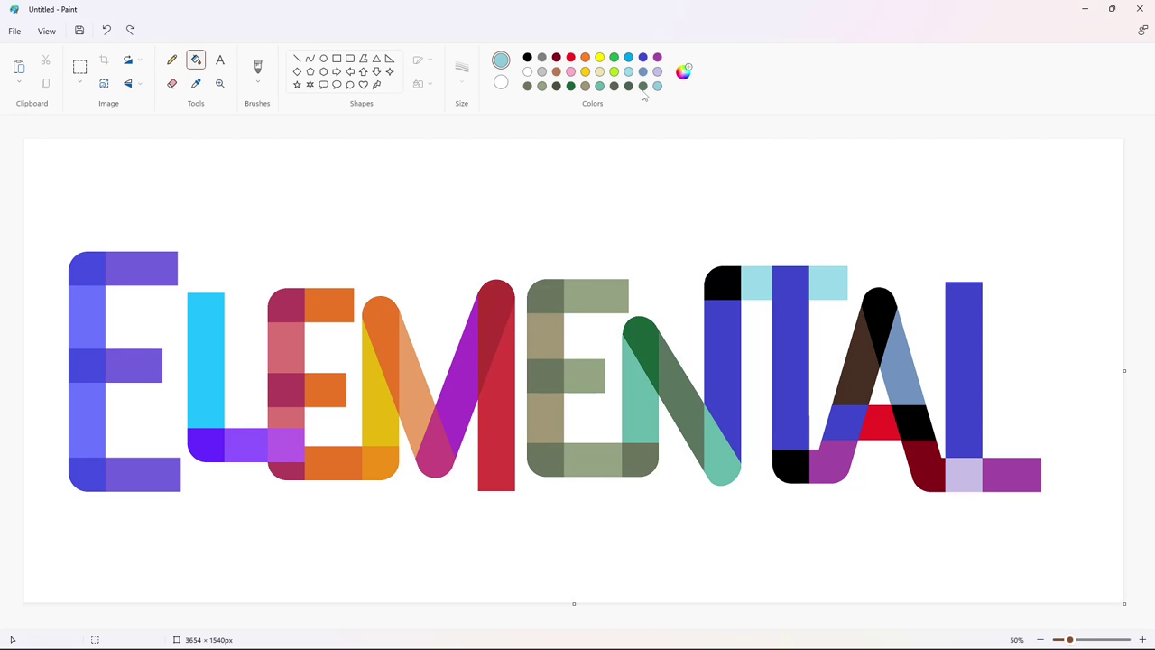
- Mix a medium aqua by shifting the light turquoise toward green and darkening it
click(683, 73)
click(477, 291)
drag(478, 290, 487, 275)
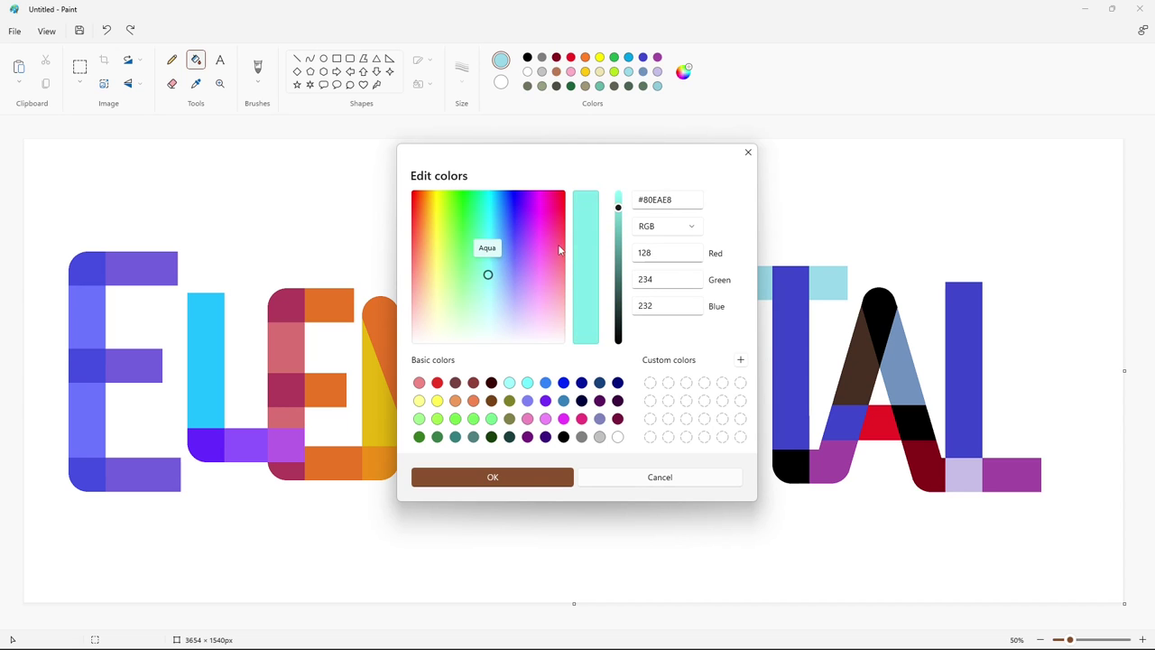
drag(618, 208, 618, 223)
click(505, 478)
- Draw a horizontal black line across the T's stem near the crossbar's lower edge
click(1143, 640)
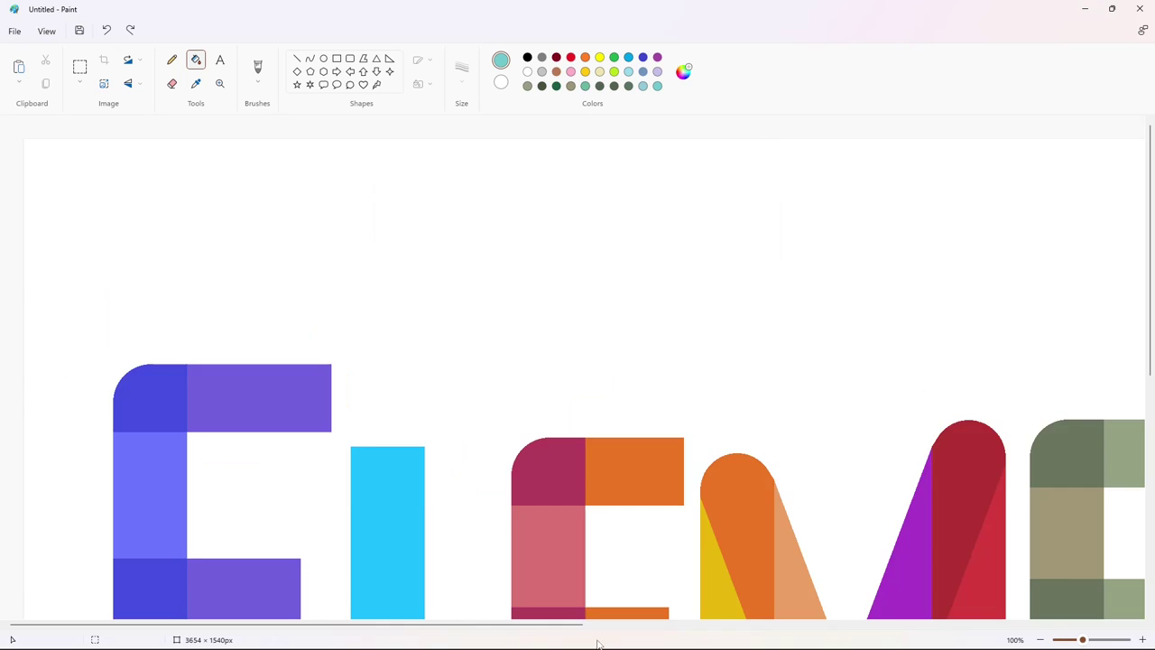
drag(567, 624, 1049, 588)
click(1142, 640)
click(1143, 640)
drag(689, 624, 825, 617)
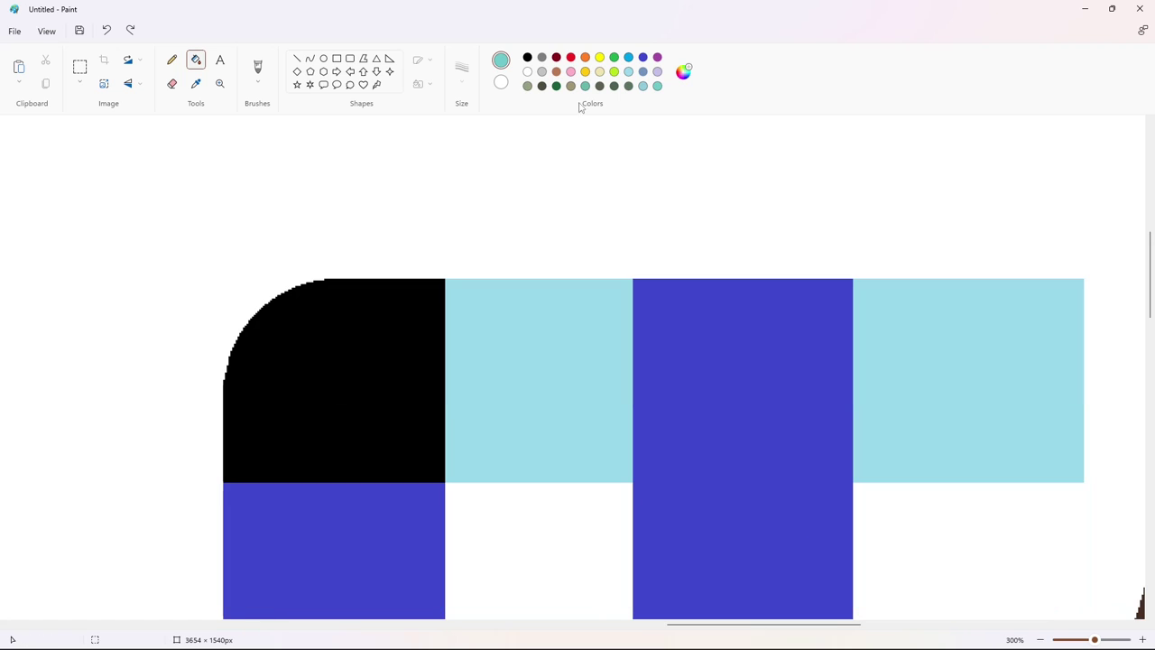
click(527, 57)
click(297, 58)
drag(640, 475, 875, 464)
- Nudge the black line pieces into one divider across the T's stem, level with the crossbar's lower edge
key(Down)
key(Left)
key(Left)
key(Left)
key(Left)
key(Down)
key(Left)
key(Left)
key(Left)
key(Right)
key(Right)
key(Right)
key(Left)
key(Left)
key(Left)
key(Left)
key(Left)
key(Left)
key(Left)
key(Left)
key(Left)
key(Left)
key(Left)
key(Left)
key(Left)
key(Left)
key(Left)
key(Left)
key(Left)
key(Left)
key(Right)
key(Right)
key(Right)
key(Right)
key(Right)
key(Right)
key(Right)
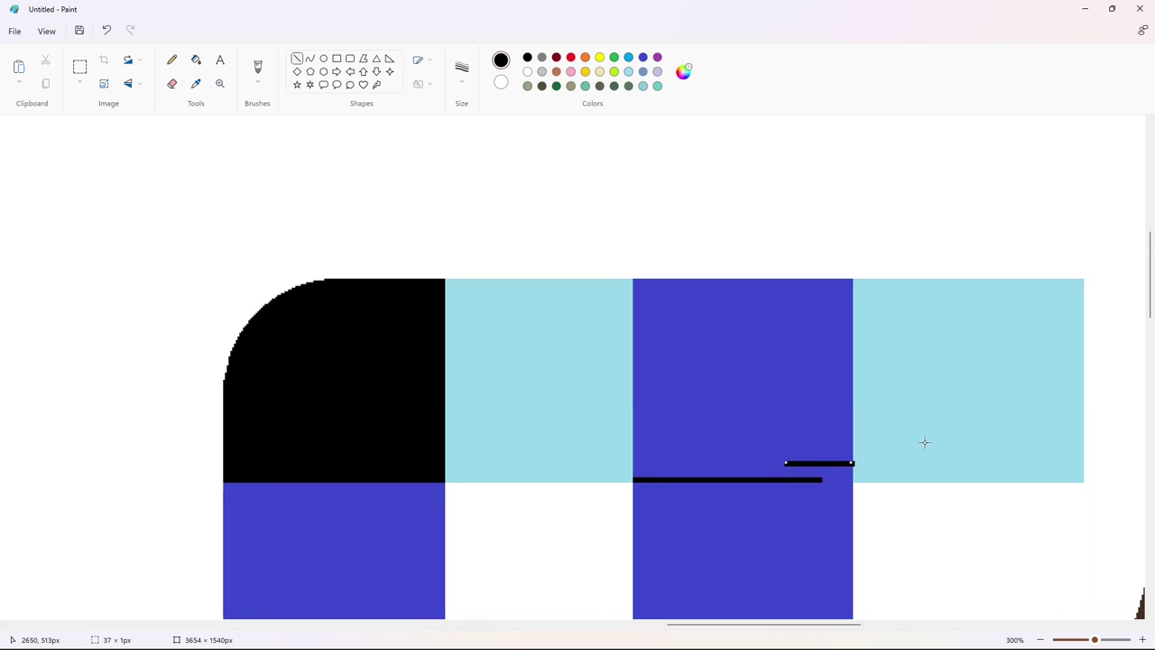
key(Down)
key(Down)
key(Down)
key(Down)
key(Down)
key(Down)
key(Down)
key(Down)
key(Down)
key(Down)
key(Up)
- Fill the T's crossbar overlap and the black rounded corner at the T's base with the medium aqua
click(196, 60)
click(710, 397)
click(657, 85)
click(789, 462)
scroll(792, 462, down, 5)
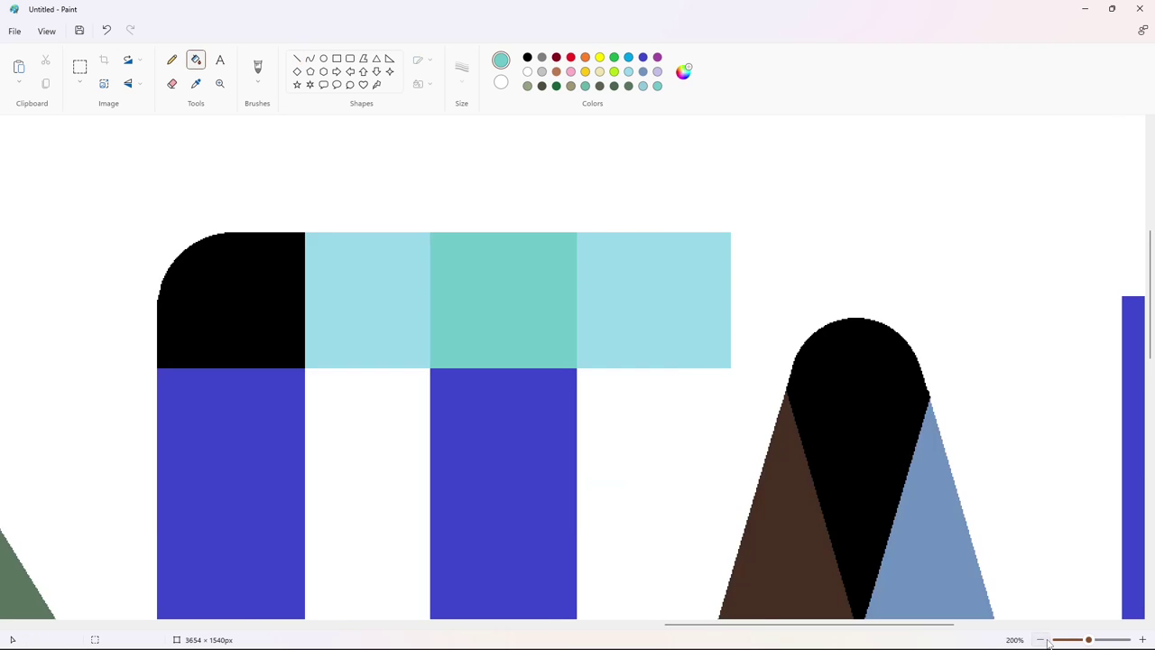
click(794, 463)
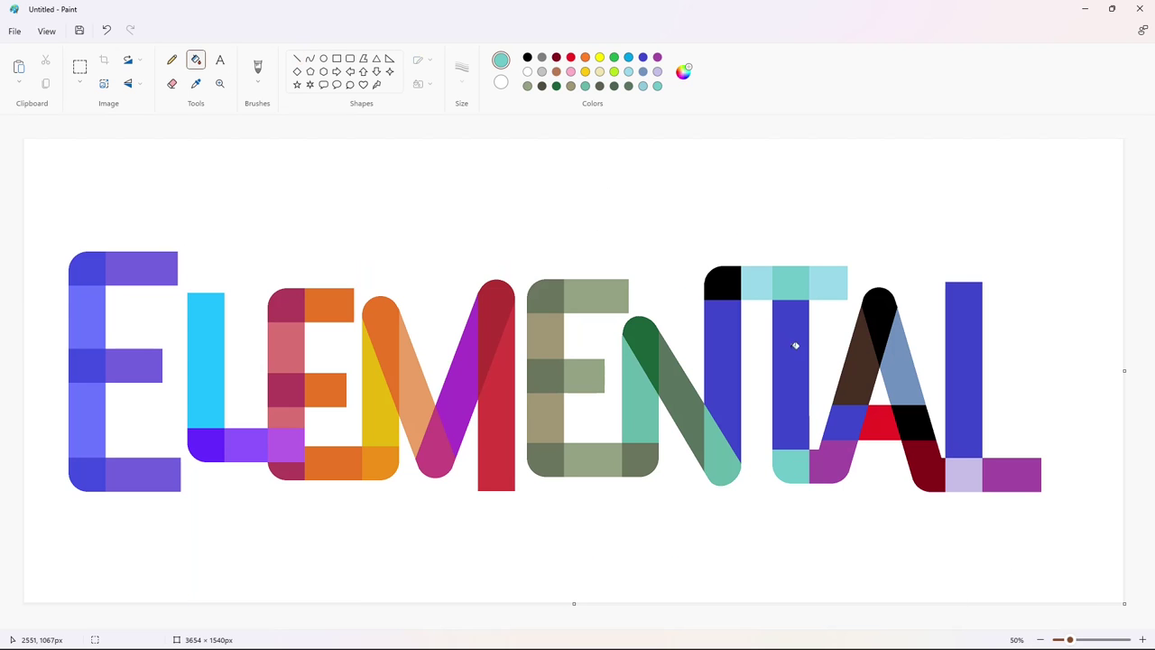
- Mix a bright aqua and fill the blue overlap on the A's left leg with it
click(684, 72)
click(540, 475)
mouse_move(617, 221)
mouse_down()
mouse_move(617, 209)
mouse_move(618, 241)
mouse_up()
click(846, 414)
- Mix a darker teal and fill the T's blue stem with it
click(684, 71)
click(539, 476)
click(688, 74)
click(542, 475)
click(794, 387)
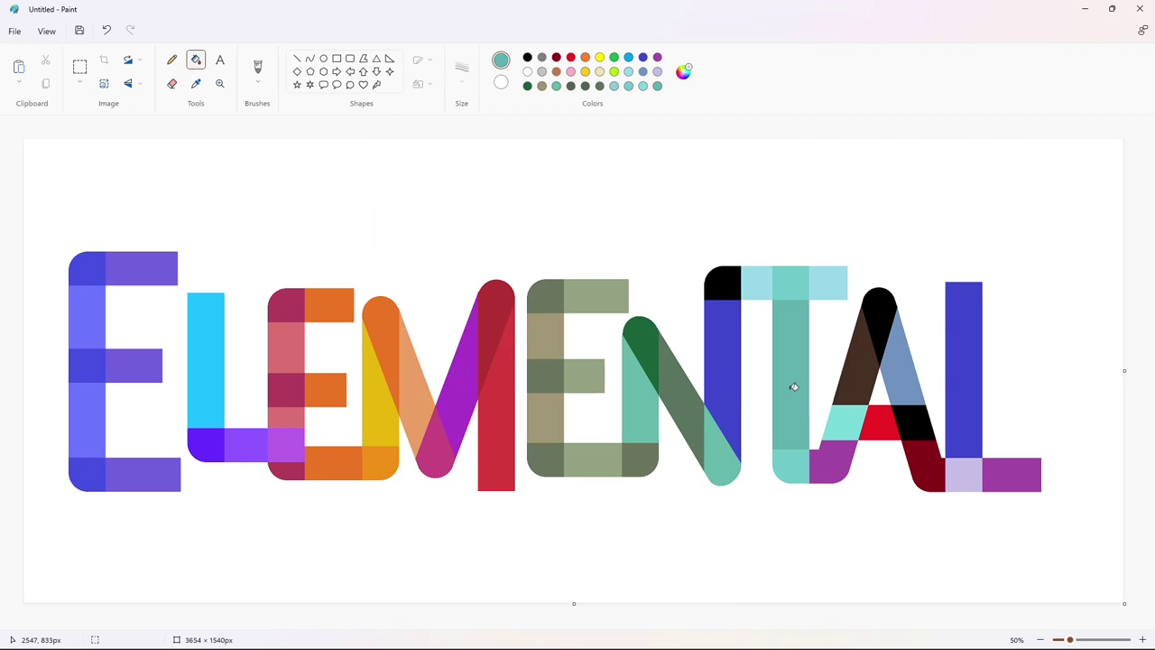
- Mix the teal #68BDBC and fill the N's blue right stem with it
click(684, 71)
click(488, 273)
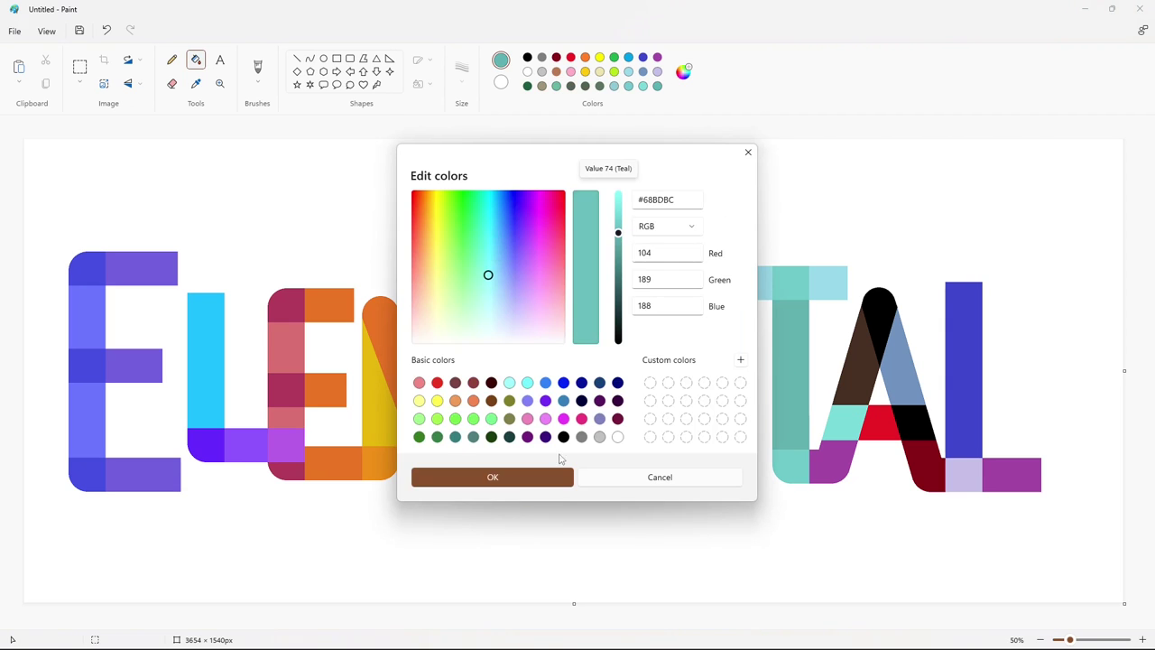
click(490, 478)
click(722, 380)
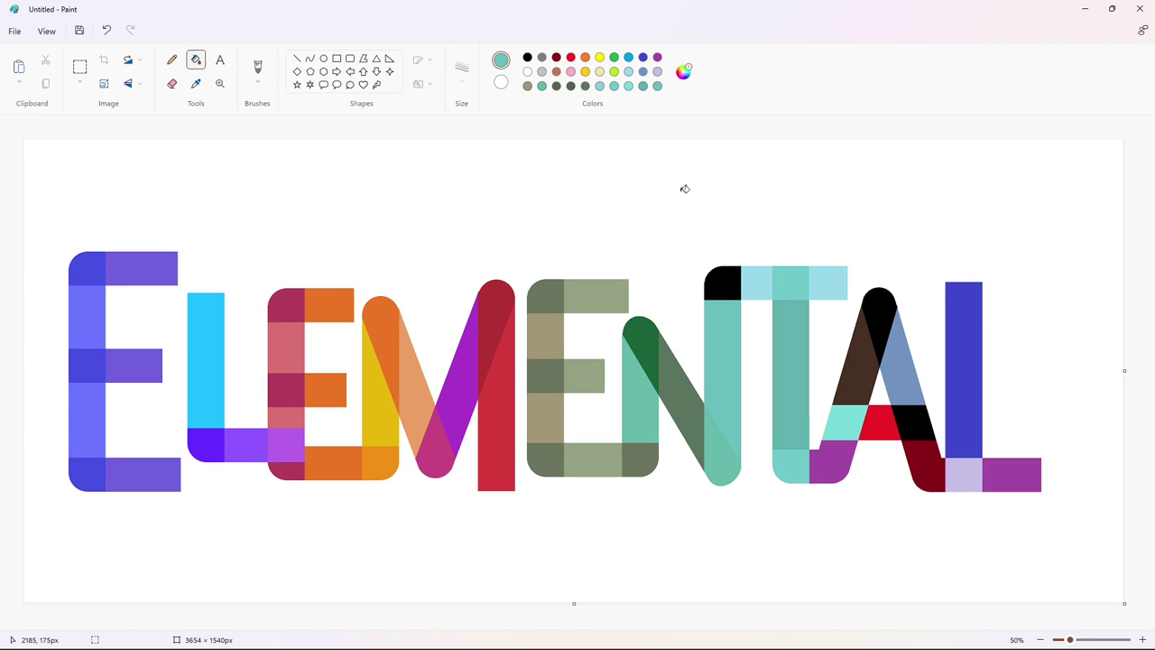
- Mix a darker teal and fill the black rounded corner where the N's right stem meets the T's crossbar
click(684, 71)
click(488, 274)
click(490, 477)
click(685, 71)
click(619, 235)
click(490, 477)
click(721, 284)
- Mix the teal #5DA8A7 and fill the black rounded corner joining the N's right stem to the T's crossbar
click(684, 71)
click(618, 243)
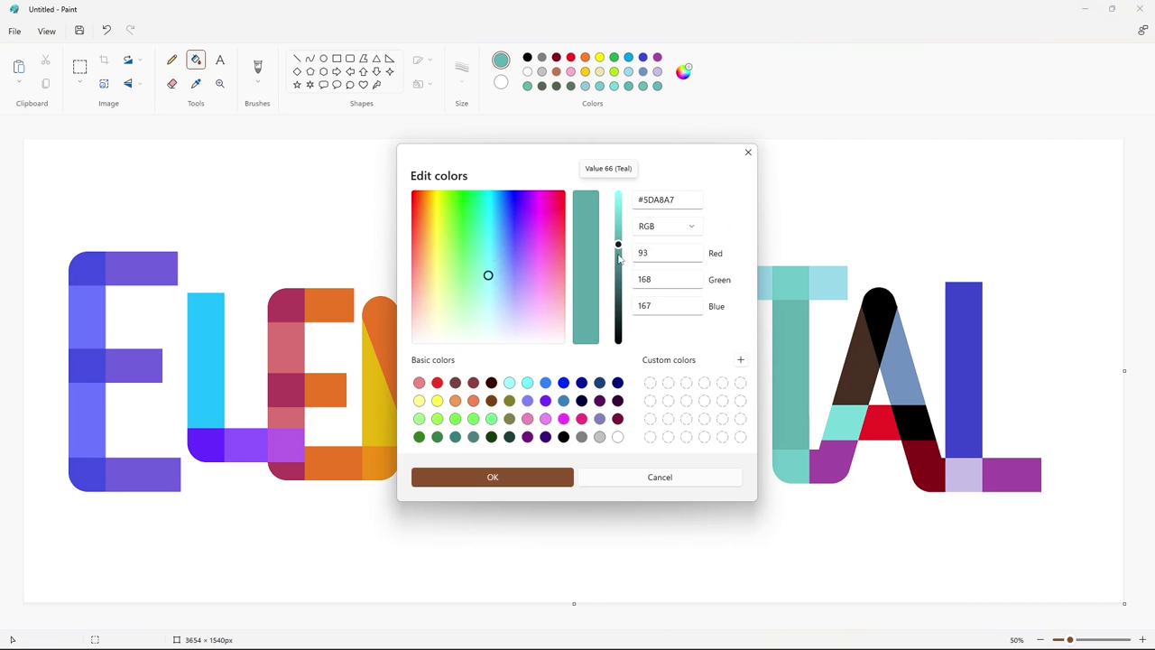
click(490, 478)
click(695, 293)
key(ctrl+z)
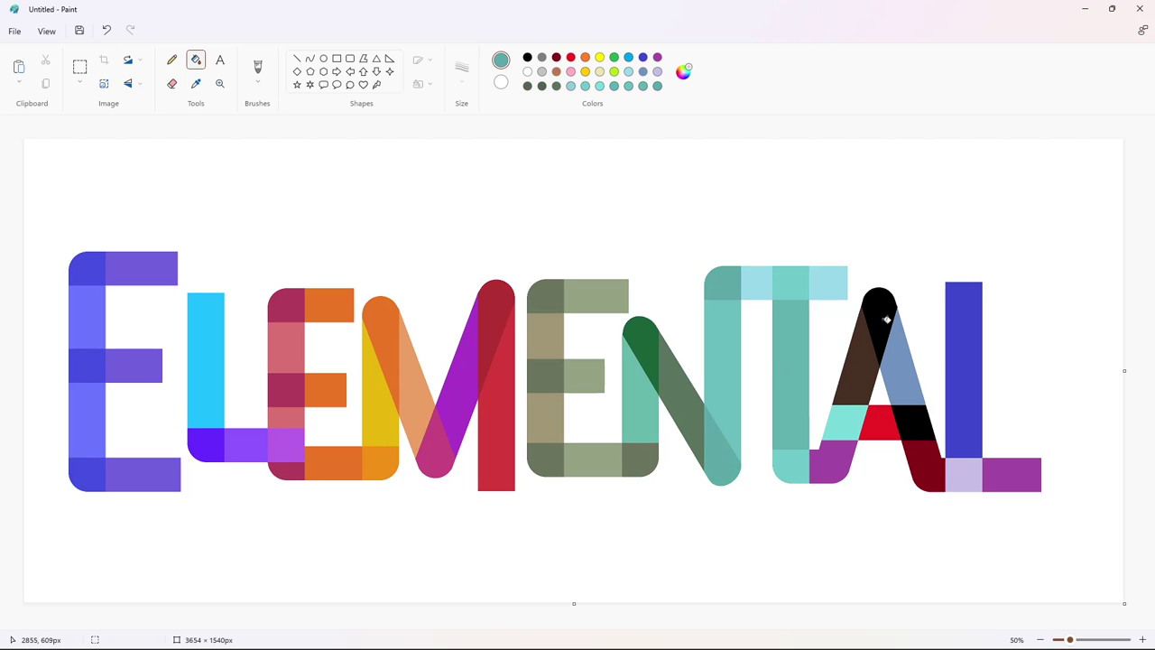
- Try the rounded corner's teal and a lighter teal as fills for the T's stem
click(791, 339)
click(684, 71)
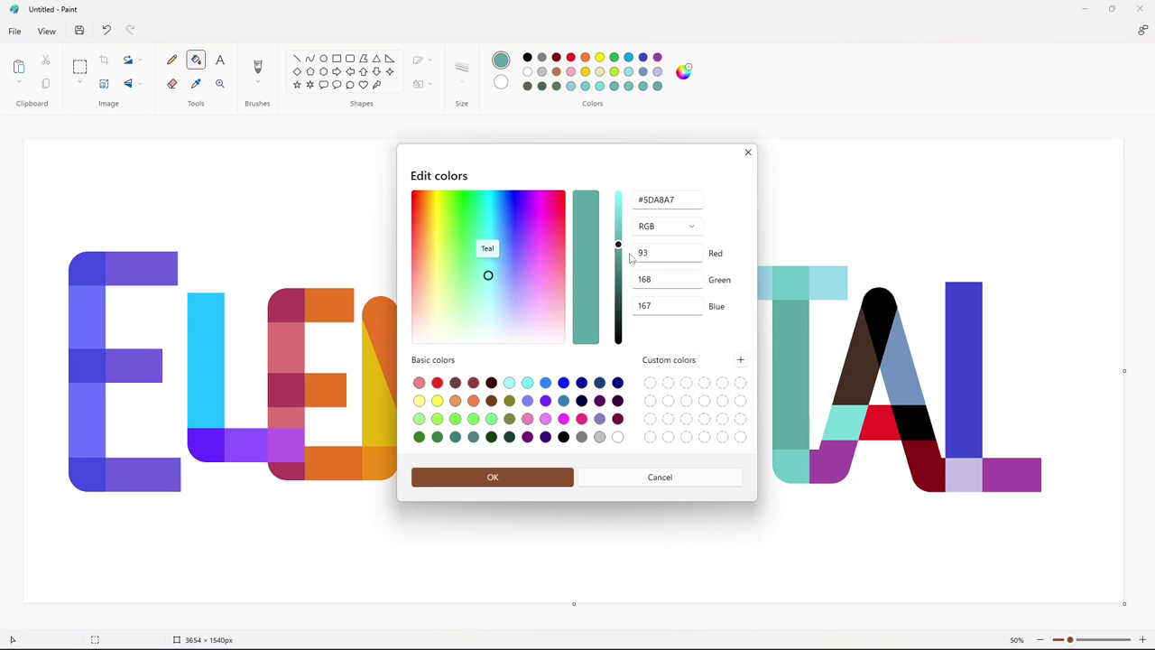
click(618, 230)
click(563, 480)
click(783, 395)
key(ctrl+z)
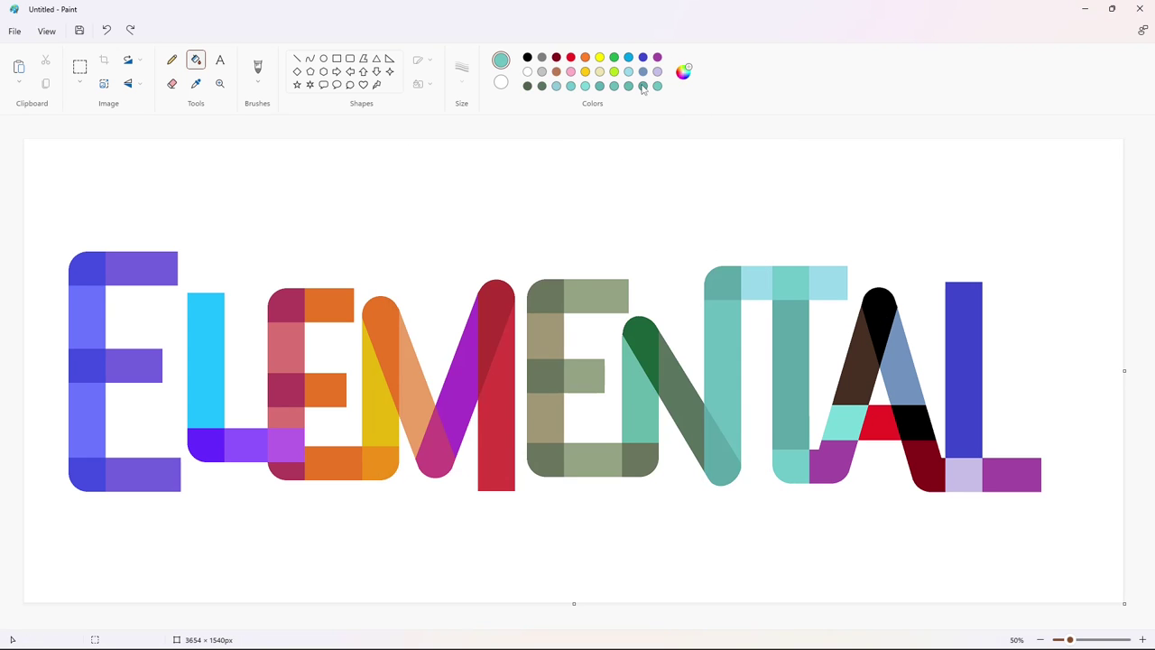
- Mix a medium teal and fill the T's stem below the crossbar with it
click(684, 71)
click(620, 236)
click(557, 478)
click(784, 398)
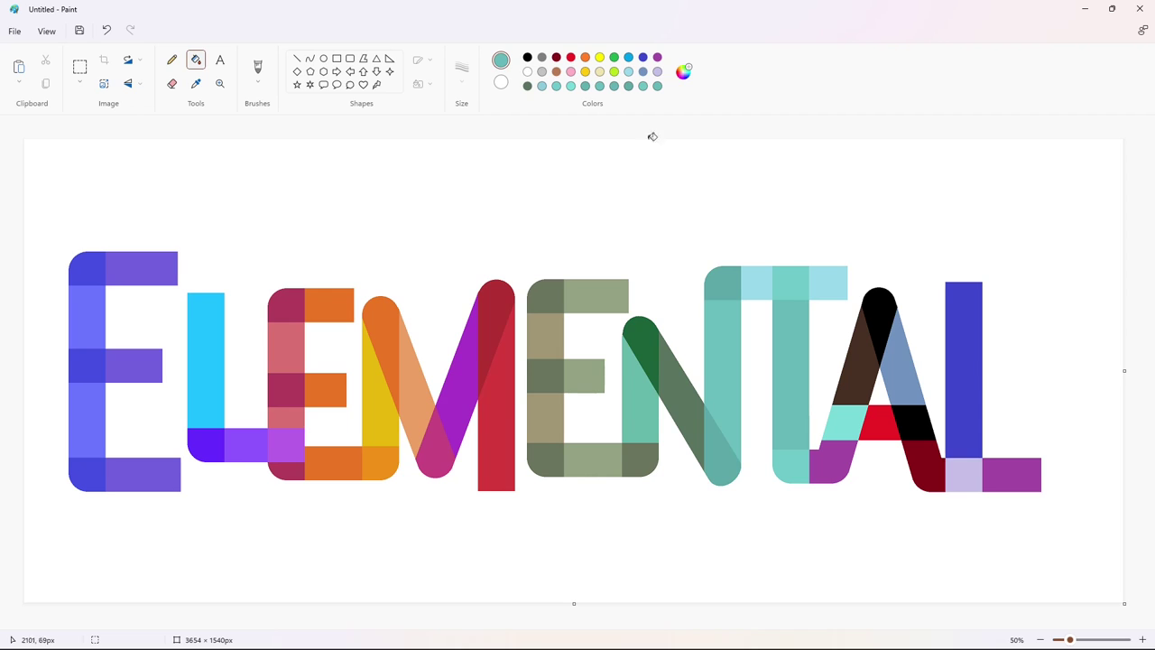
- Mix a vivid sky blue and fill the A's black apex and the black overlap on its right leg
click(684, 71)
click(495, 206)
click(515, 480)
click(882, 320)
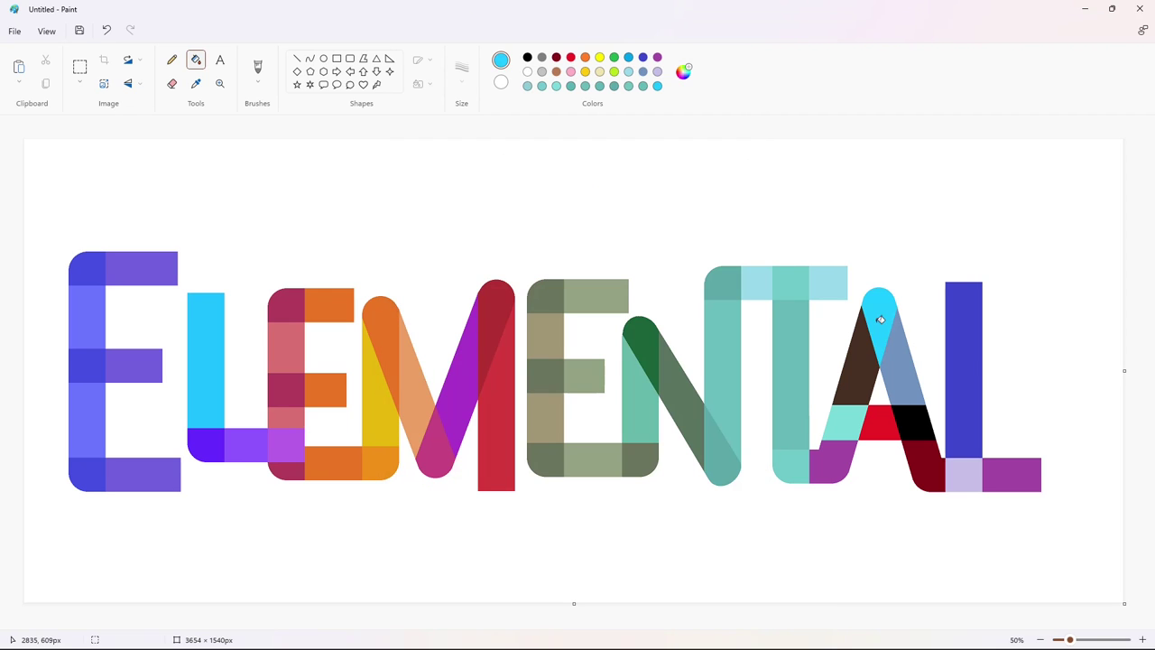
click(916, 424)
- Mix a bright cyan and fill the A's upper legs, lower right leg and lower left foot with it
click(684, 73)
click(492, 238)
click(516, 478)
click(864, 376)
click(902, 386)
click(920, 462)
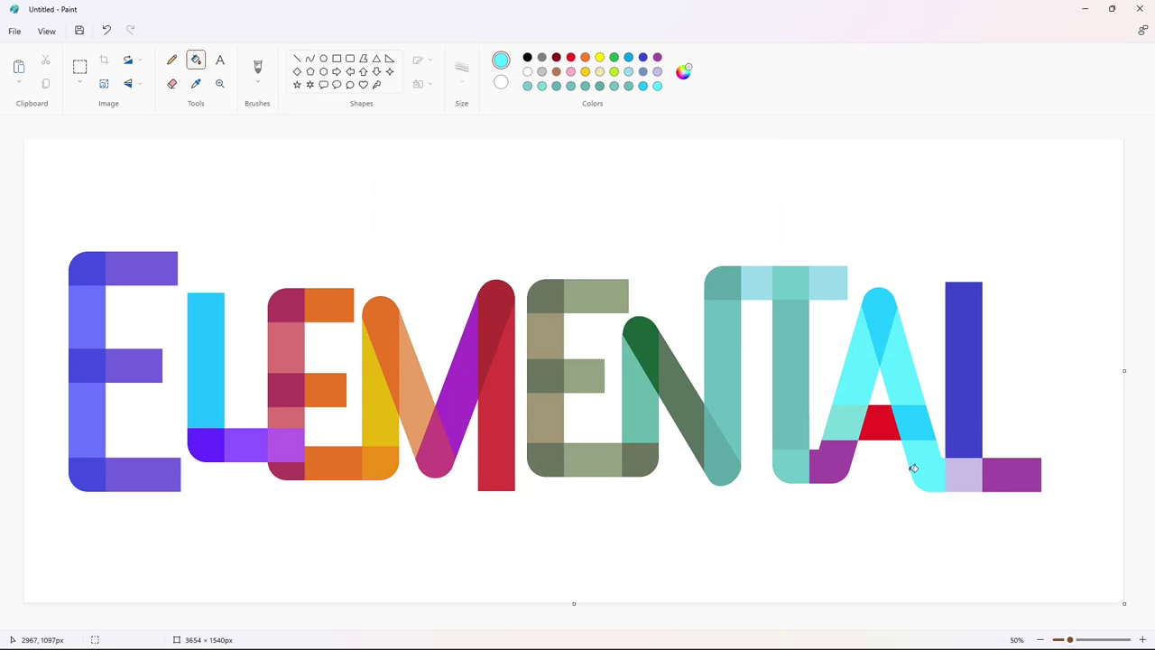
click(832, 461)
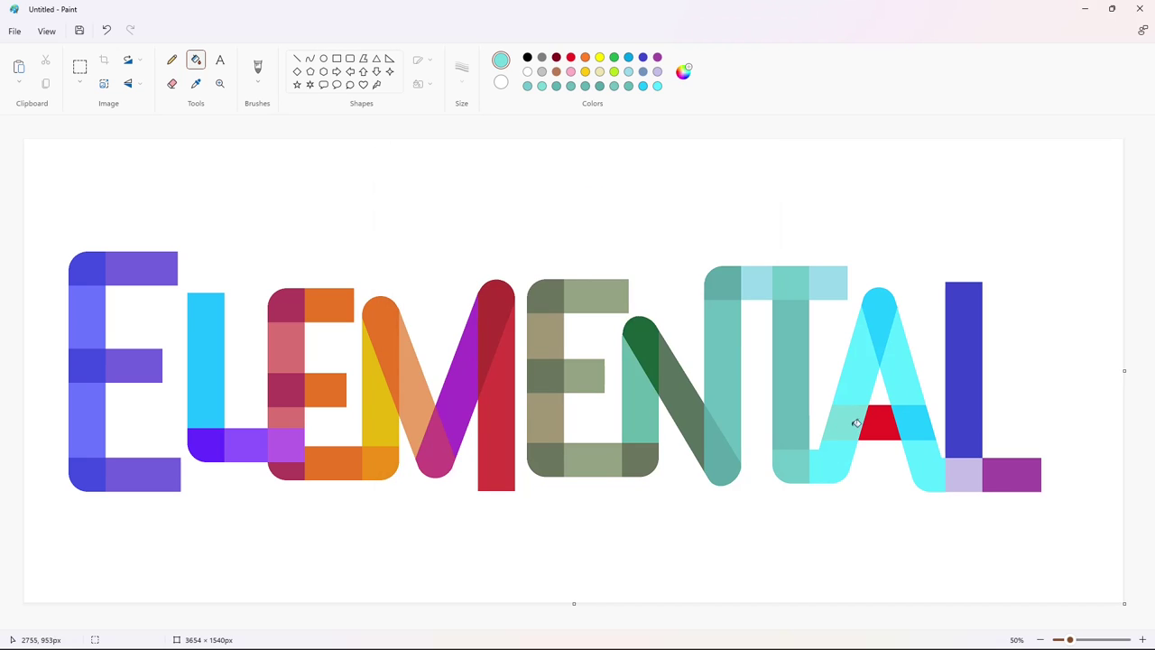
- Mix a pale aqua and fill the red middle section of the A's crossbar with it
click(684, 73)
drag(619, 216, 620, 189)
click(516, 477)
click(881, 423)
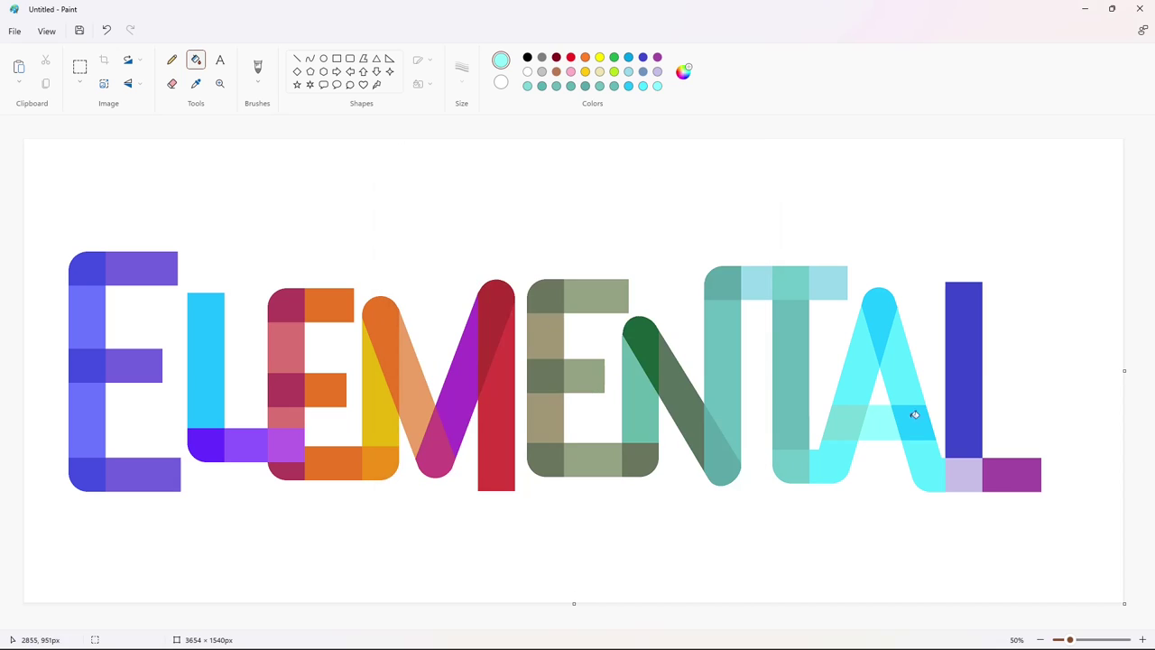
- Mix a slightly lighter sky blue and refill the A's apex and the crossbar overlap on its right leg
click(684, 71)
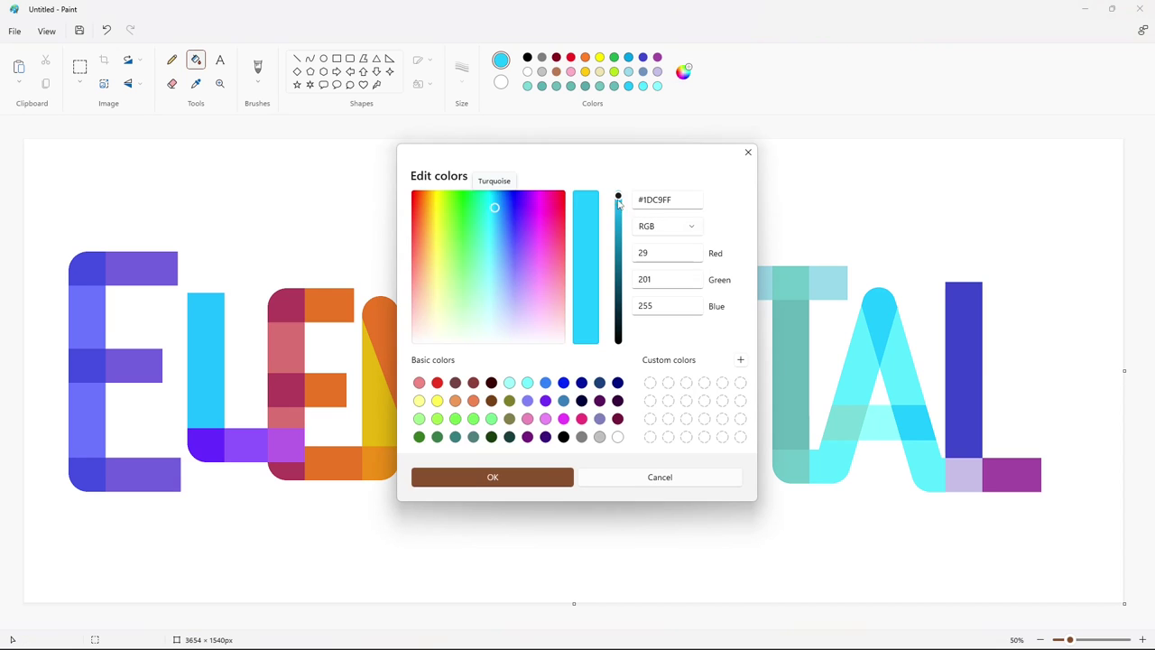
click(495, 213)
click(490, 477)
click(893, 331)
click(914, 423)
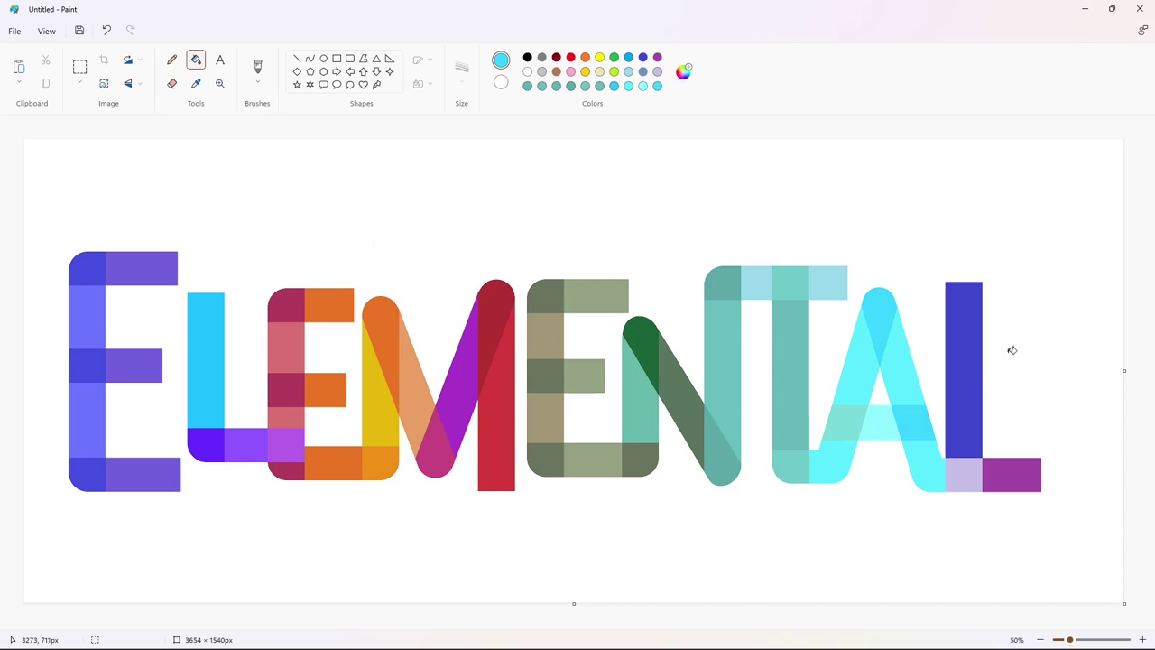
- Mix a bright turquoise and fill the lavender overlap at the base of the last L's stem
click(684, 71)
click(485, 226)
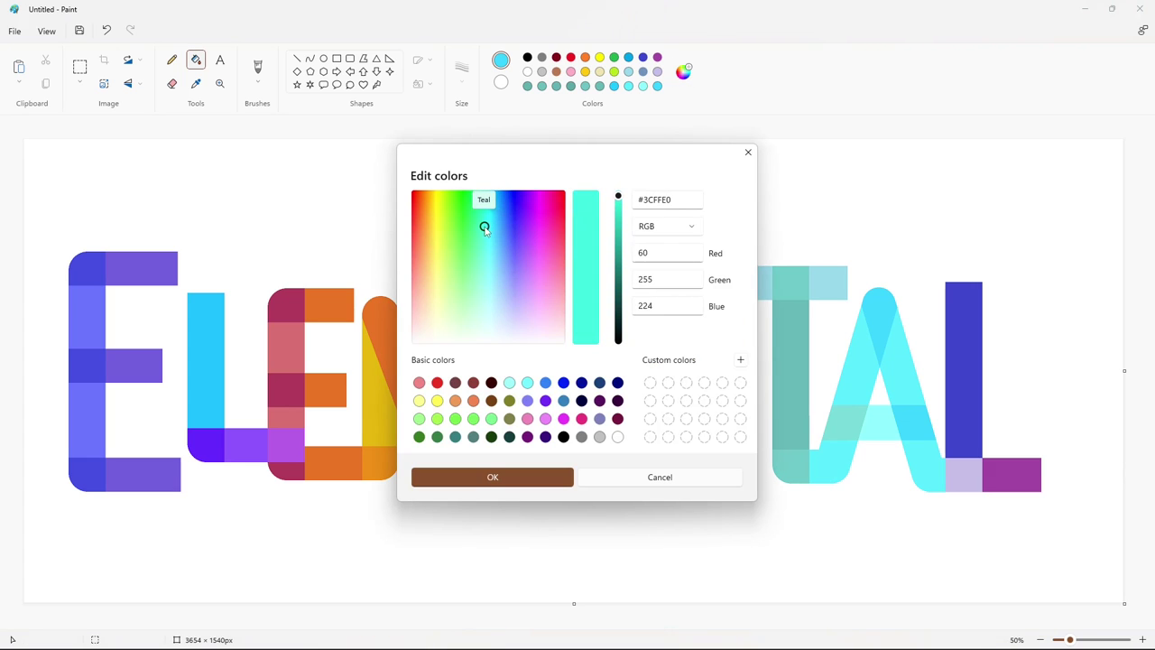
click(488, 227)
click(493, 476)
click(959, 478)
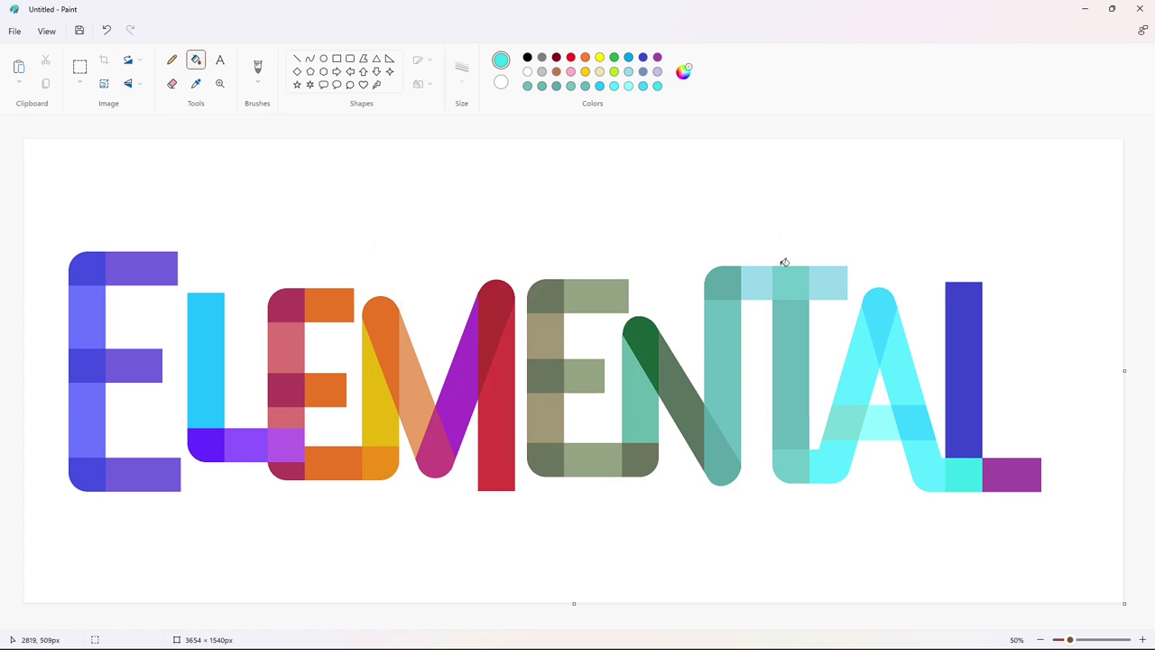
- Mix a soft mint aqua and fill the last L's dark blue stem with it
click(685, 71)
click(488, 270)
click(523, 477)
click(958, 372)
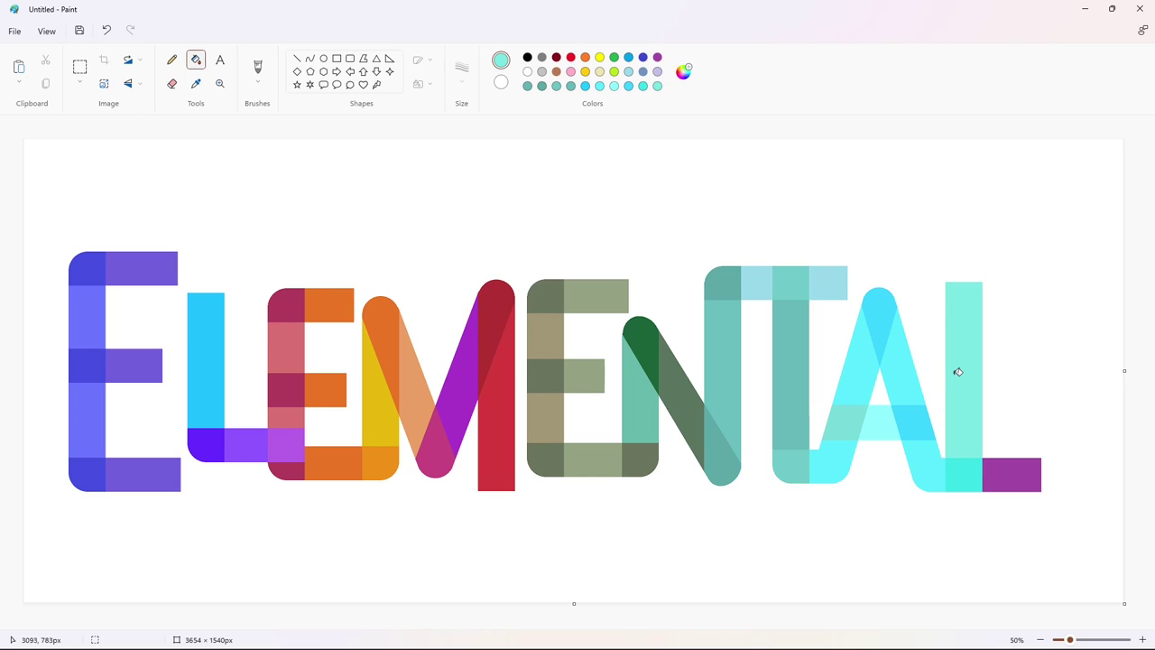
- Mix the light aqua #88FFF9 and fill the last L's purple foot with it
click(684, 71)
drag(619, 210, 620, 194)
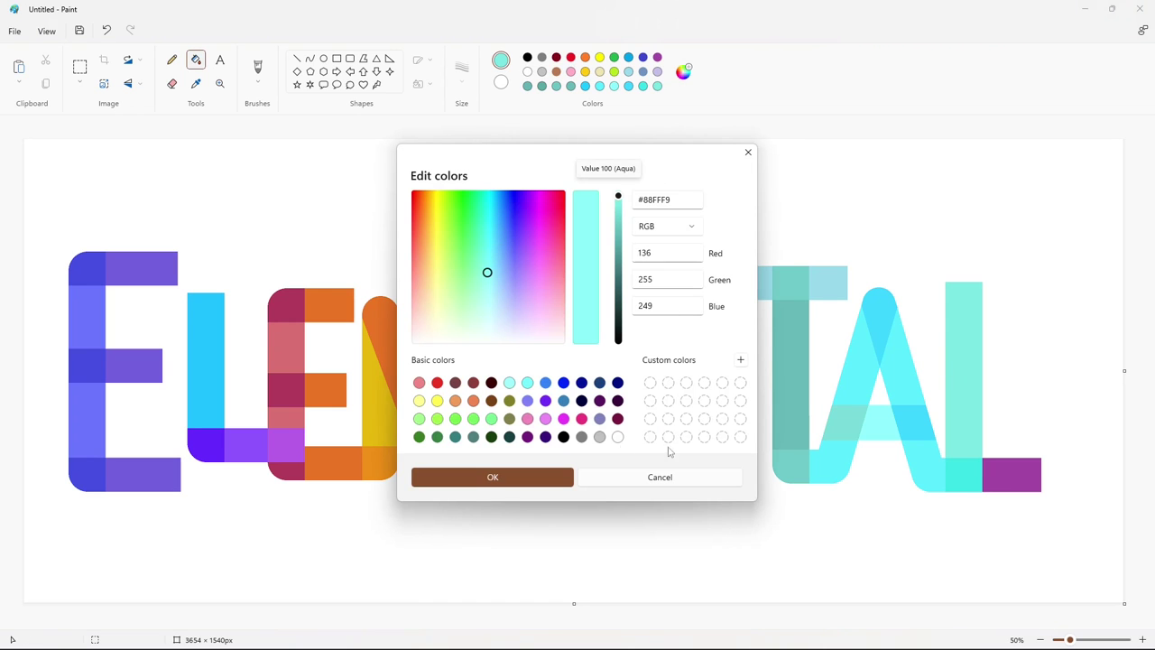
click(565, 477)
click(1012, 474)
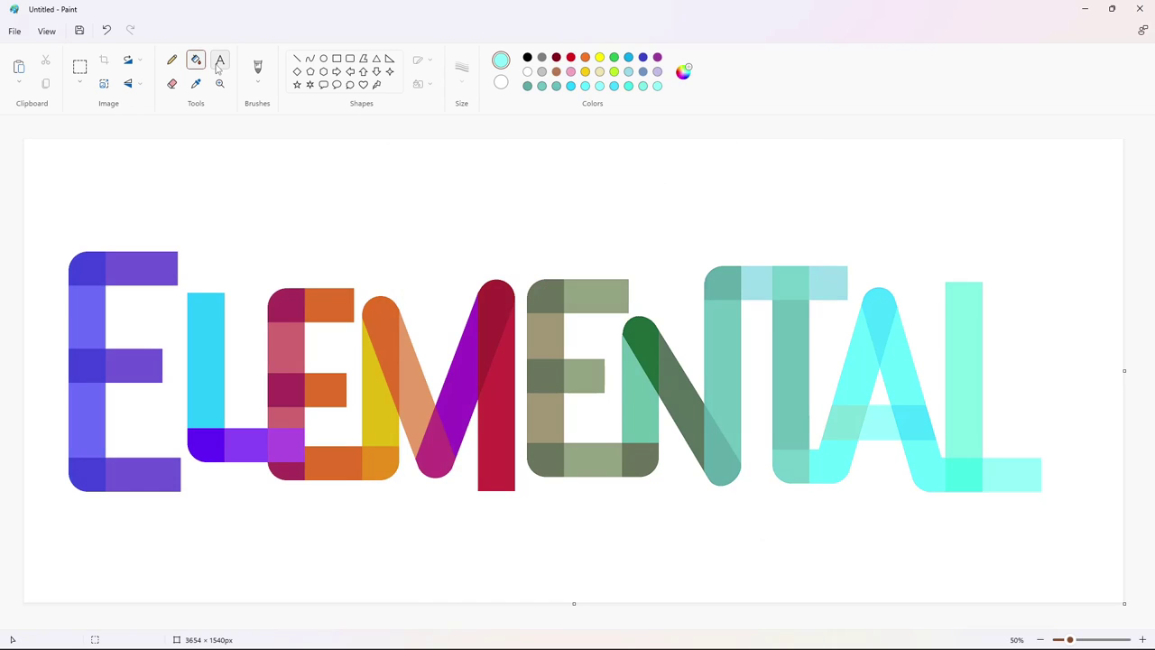